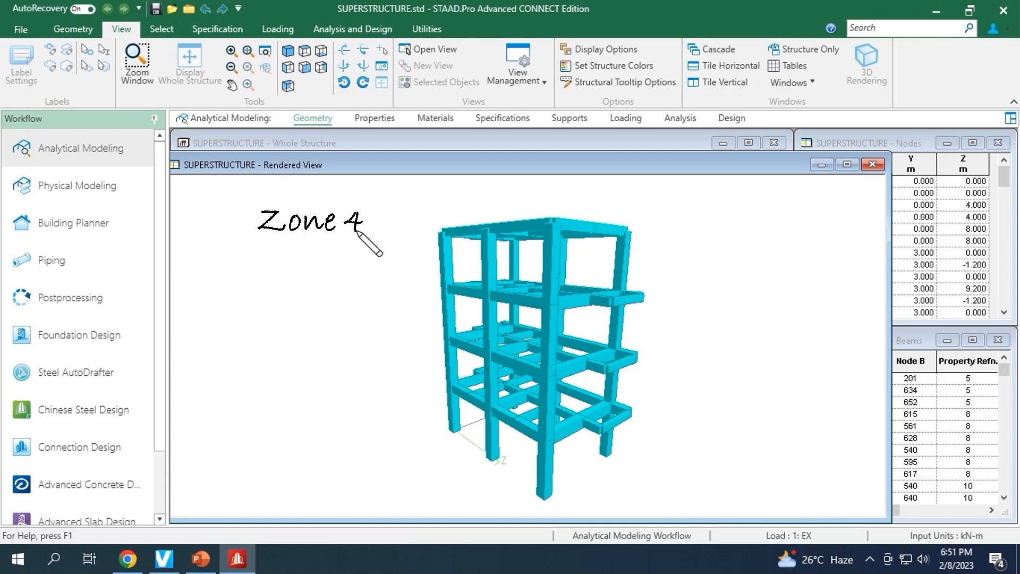
{"action": "left_click_drag", "start_coordinate": [261, 270], "coordinate": [282, 250]}
{"action": "left_click_drag", "start_coordinate": [296, 257], "coordinate": [299, 269]}
{"action": "left_click_drag", "start_coordinate": [314, 255], "coordinate": [334, 254]}
{"action": "left_click_drag", "start_coordinate": [314, 262], "coordinate": [354, 268]}
{"action": "left_click", "coordinate": [366, 268]}
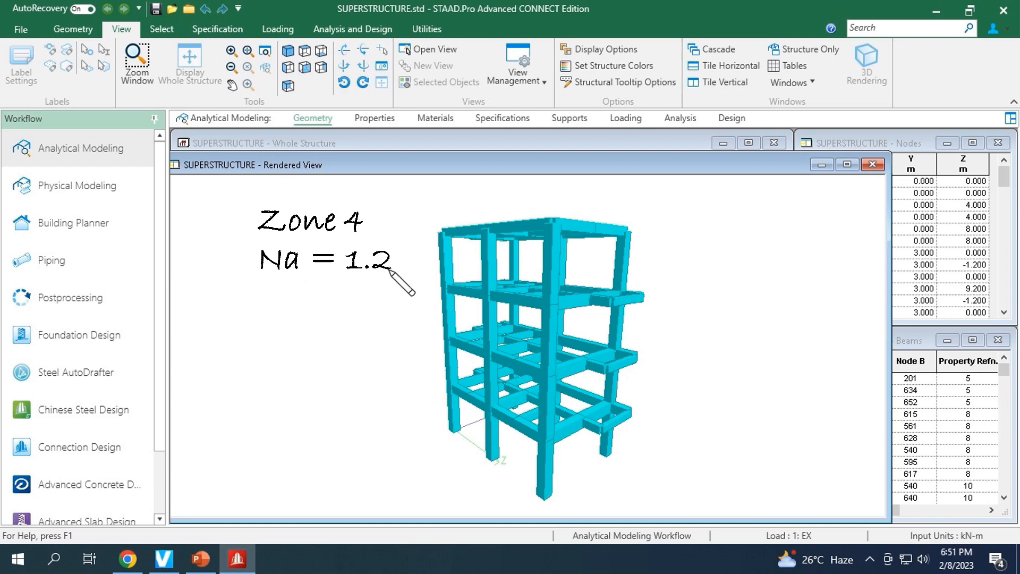
{"action": "left_click_drag", "start_coordinate": [276, 291], "coordinate": [300, 292]}
{"action": "left_click_drag", "start_coordinate": [313, 291], "coordinate": [333, 292]}
{"action": "left_click_drag", "start_coordinate": [313, 305], "coordinate": [381, 304]}
{"action": "left_click", "coordinate": [367, 307]}
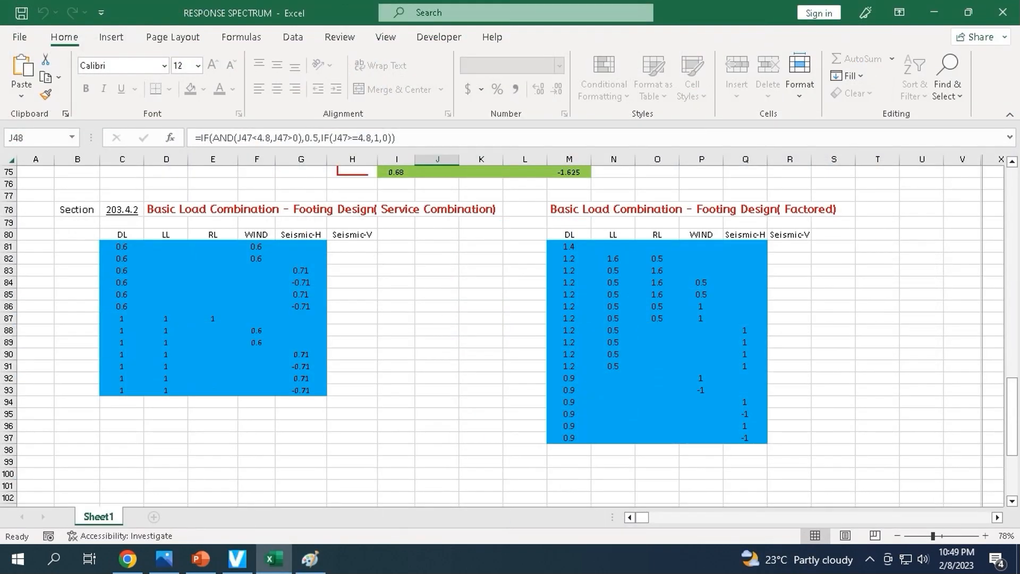
{"action": "mouse_move", "coordinate": [683, 211]}
{"action": "left_mouse_down"}
{"action": "mouse_move", "coordinate": [547, 319]}
{"action": "mouse_move", "coordinate": [672, 210]}
{"action": "left_mouse_up"}
{"action": "left_click_drag", "start_coordinate": [220, 212], "coordinate": [348, 345]}
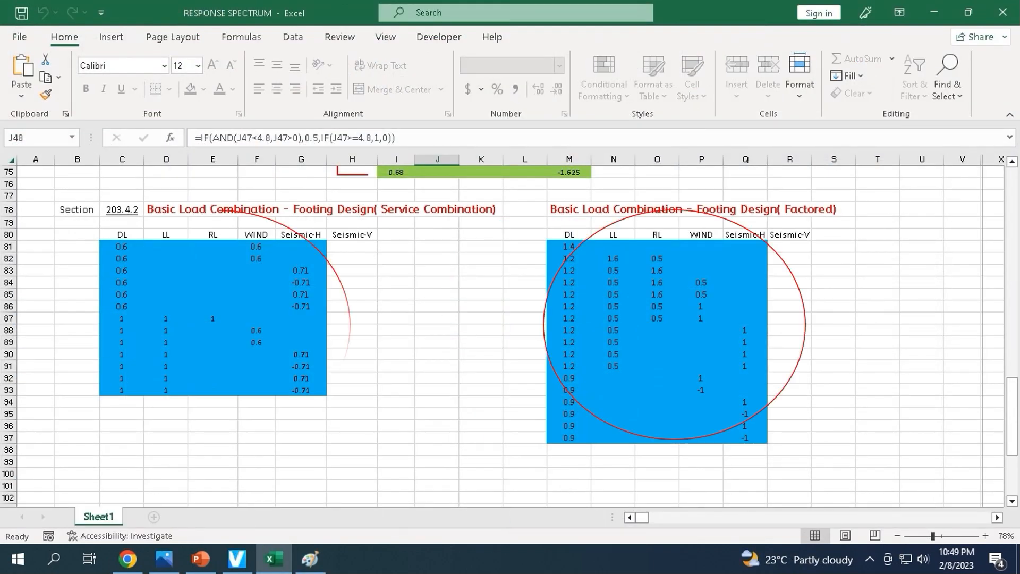
{"action": "left_click_drag", "start_coordinate": [174, 433], "coordinate": [100, 278]}
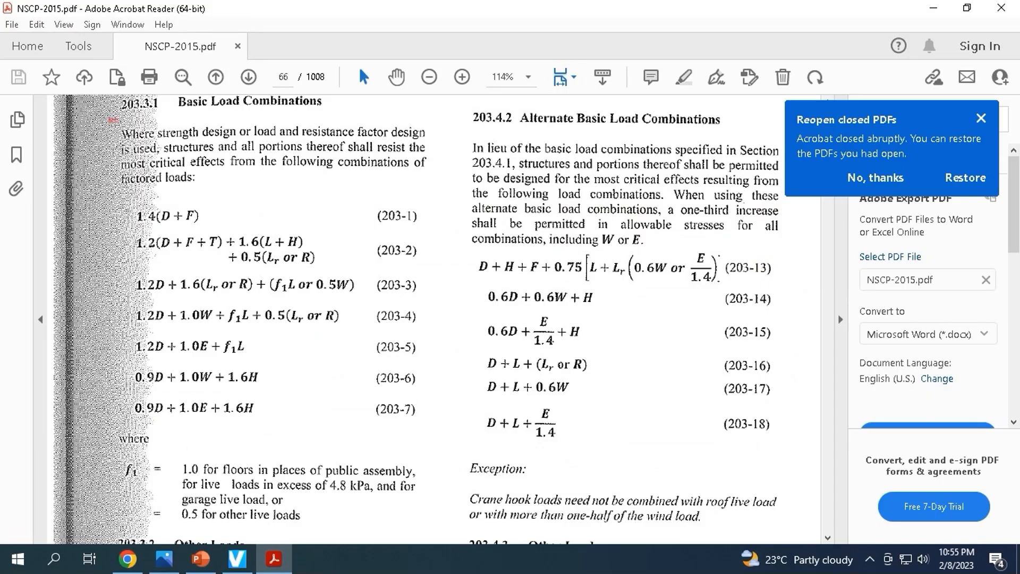
{"action": "left_click_drag", "start_coordinate": [109, 121], "coordinate": [343, 120]}
{"action": "left_click_drag", "start_coordinate": [470, 130], "coordinate": [753, 130]}
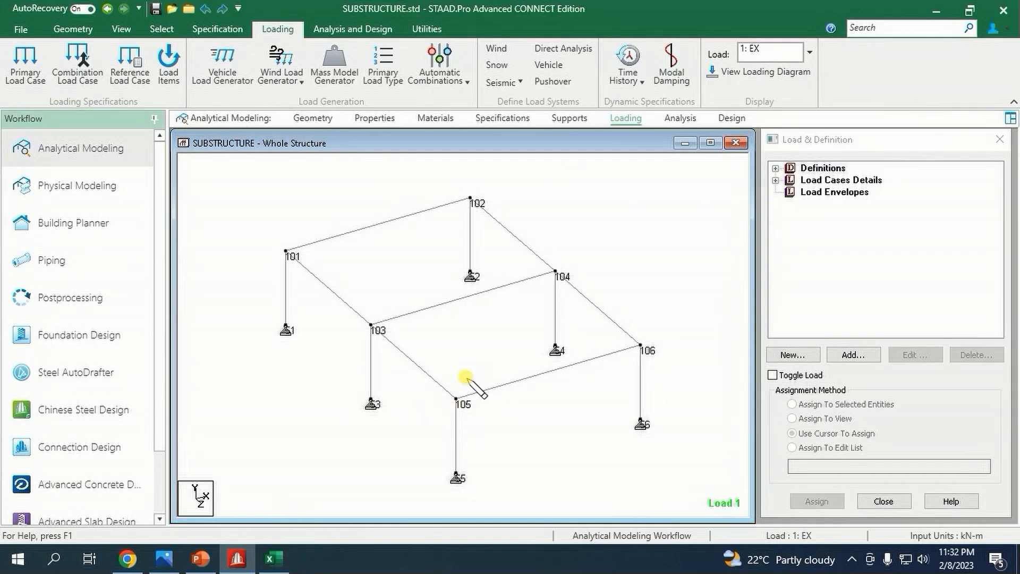
Switch to the RESPONSE SPECTRUM workbook in Excel and copy the factored footing design load factors in M81:Q97.
{"action": "left_click", "coordinate": [237, 561]}
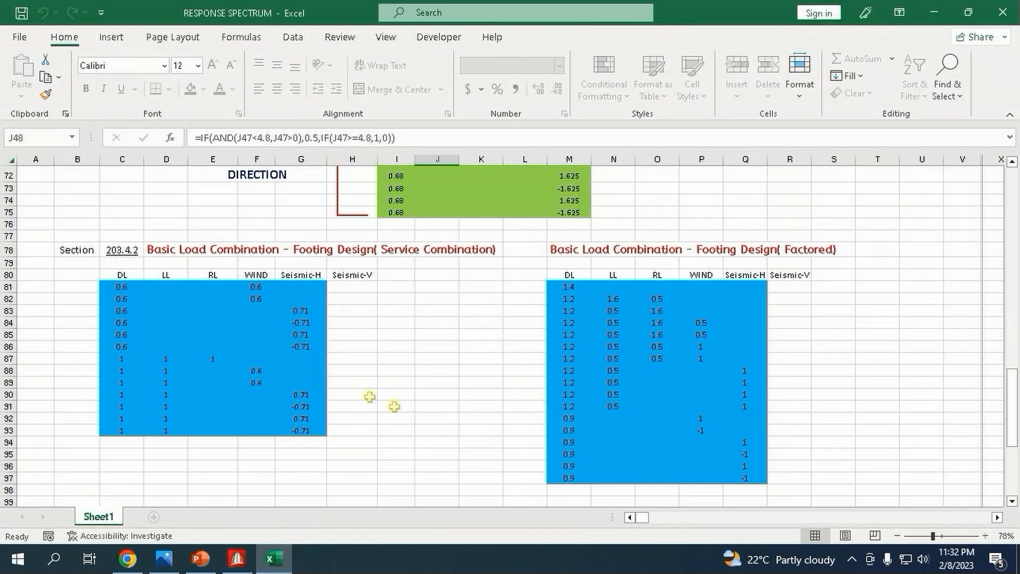
{"action": "left_click_drag", "start_coordinate": [565, 284], "coordinate": [745, 476]}
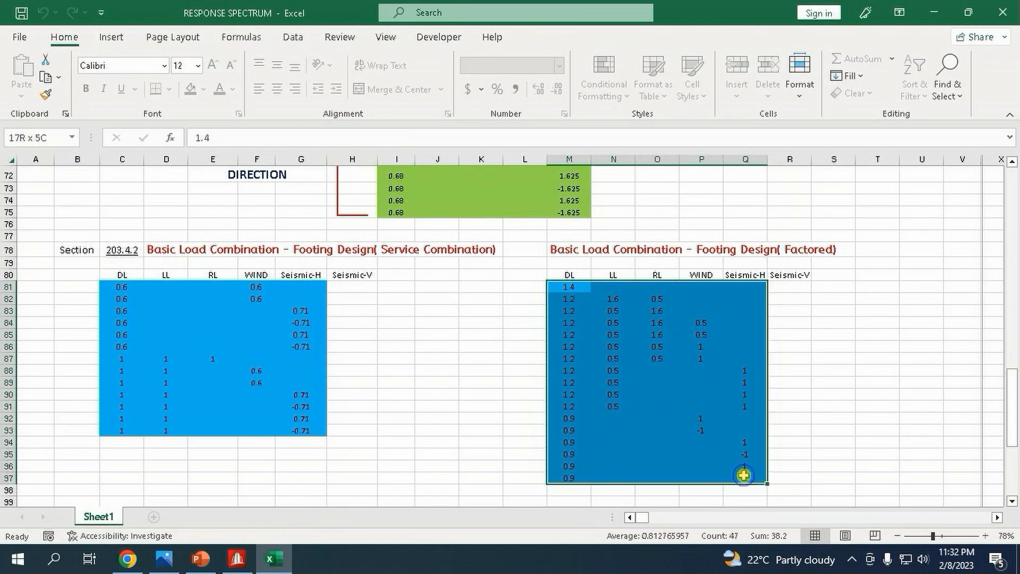
{"action": "right_click", "coordinate": [660, 359]}
{"action": "left_click", "coordinate": [686, 197]}
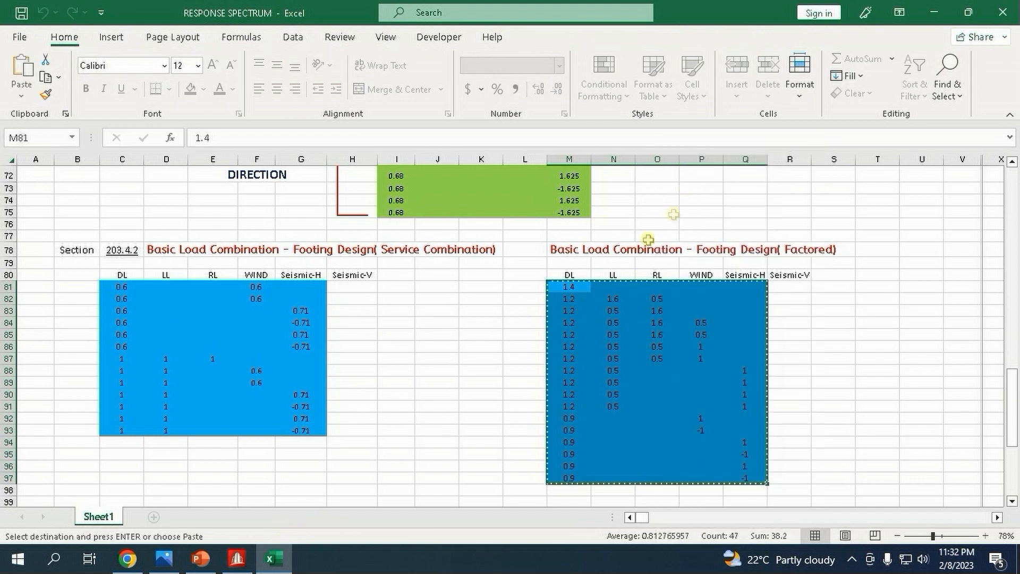
Switch back to the SUBSTRUCTURE model in STAAD.Pro and open the automatic combination rules for editing.
{"action": "left_click", "coordinate": [244, 555]}
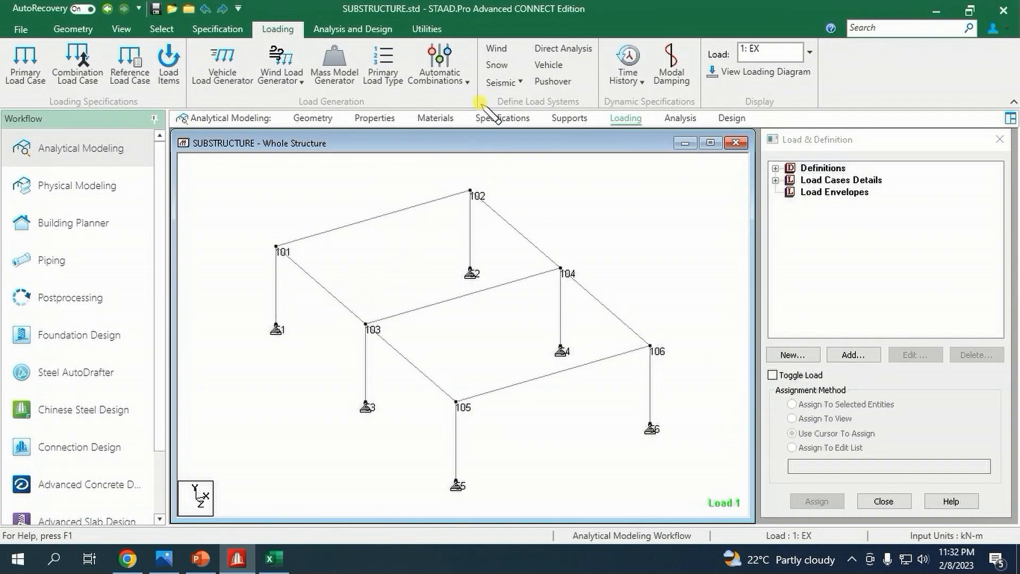
{"action": "left_click", "coordinate": [468, 83]}
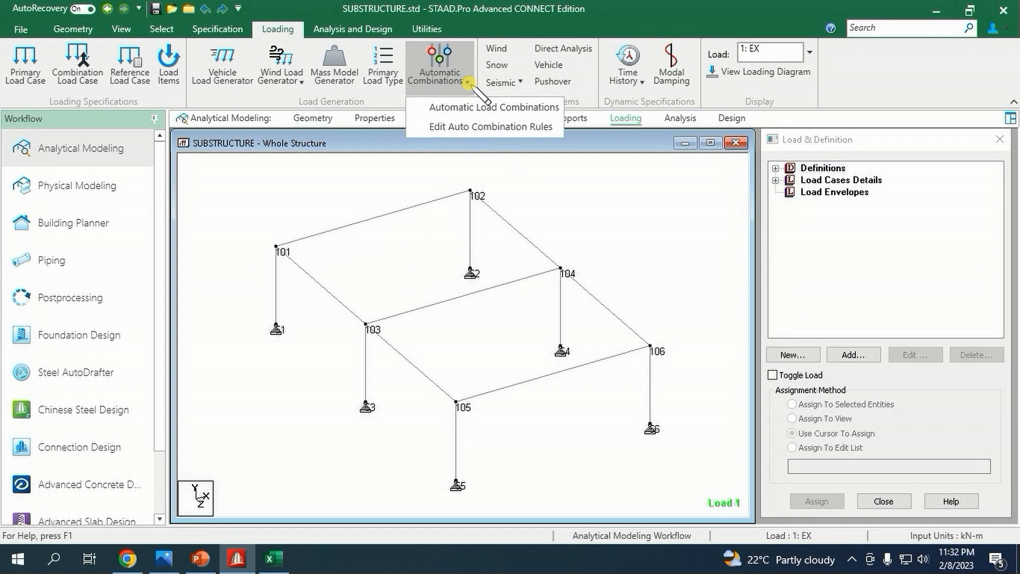
{"action": "left_click", "coordinate": [479, 130]}
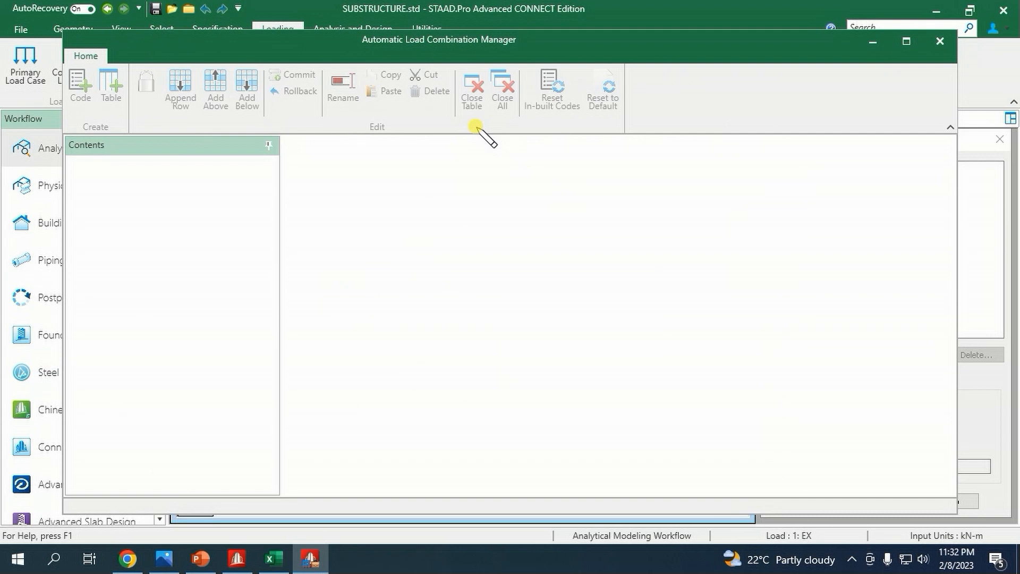
Add a new table under the NSCP 2015 code and rename it "footing design factored".
{"action": "scroll", "coordinate": [154, 446], "scroll_direction": "down", "scroll_amount": 3}
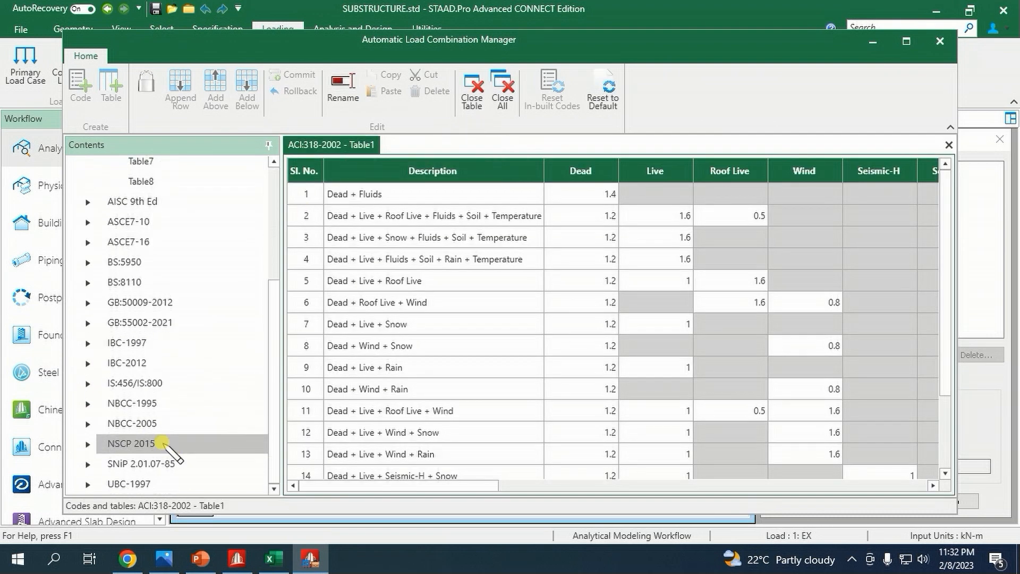
{"action": "left_click", "coordinate": [114, 448]}
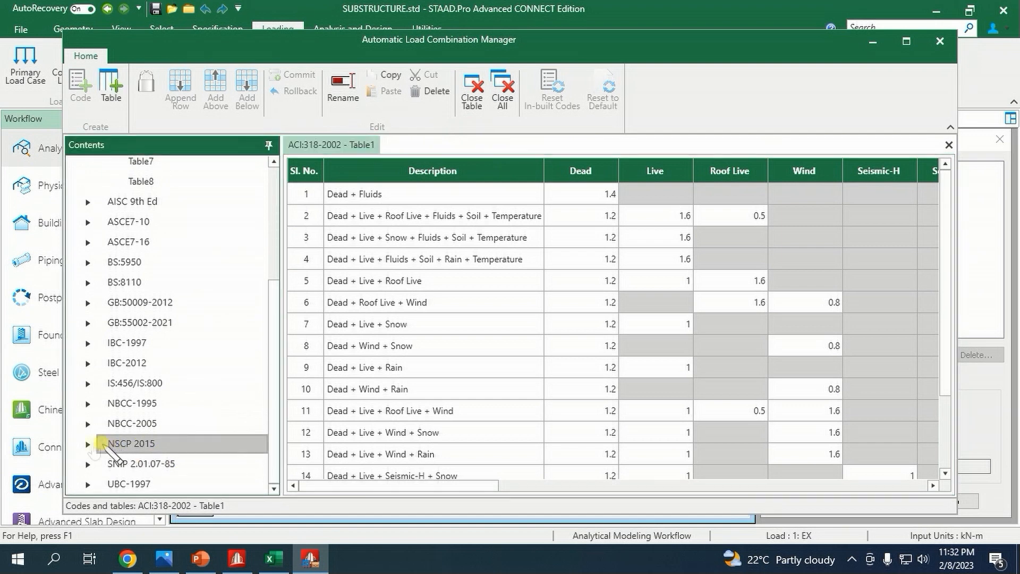
{"action": "double_click", "coordinate": [114, 448]}
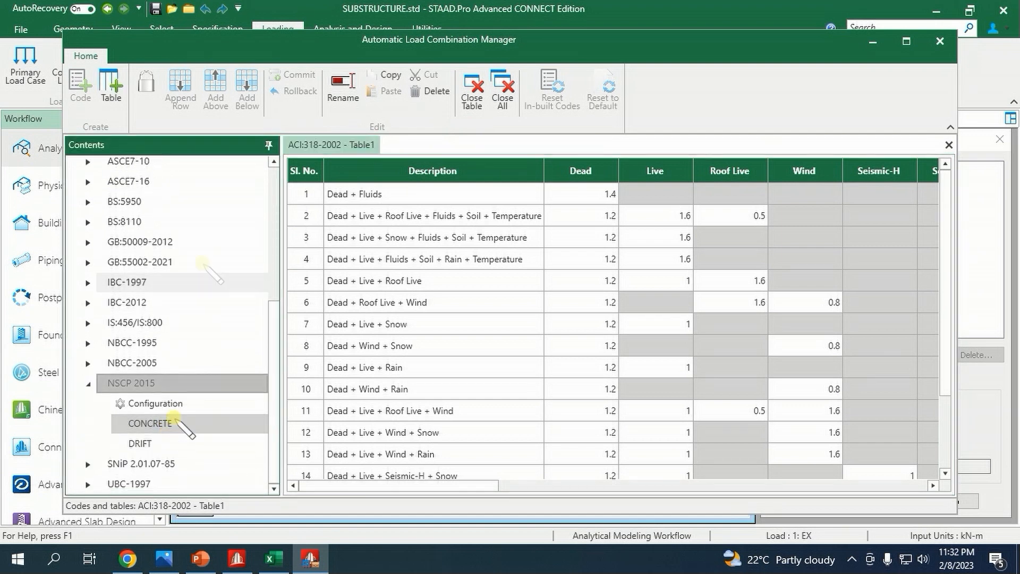
{"action": "left_click", "coordinate": [111, 86]}
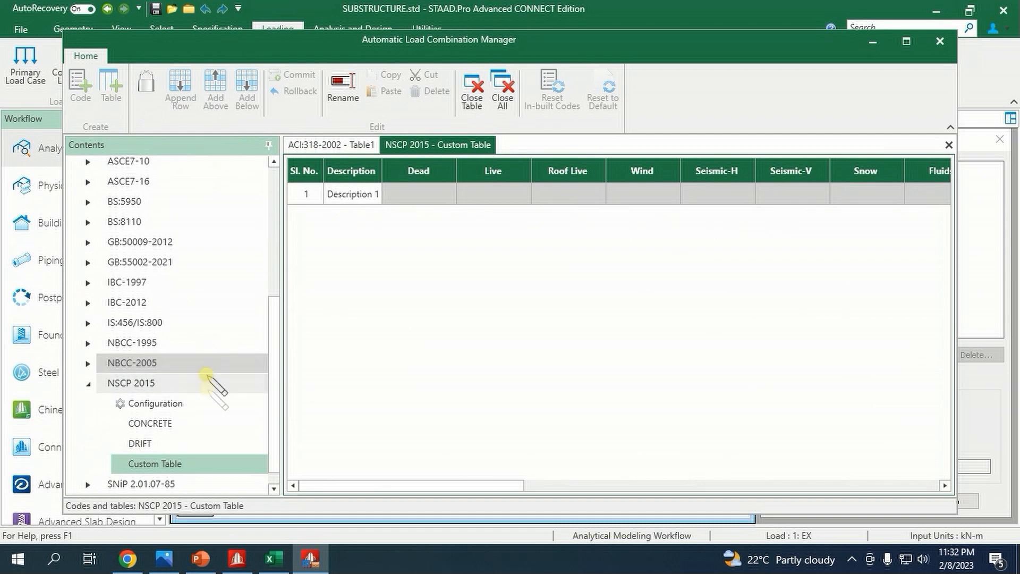
{"action": "right_click", "coordinate": [179, 464]}
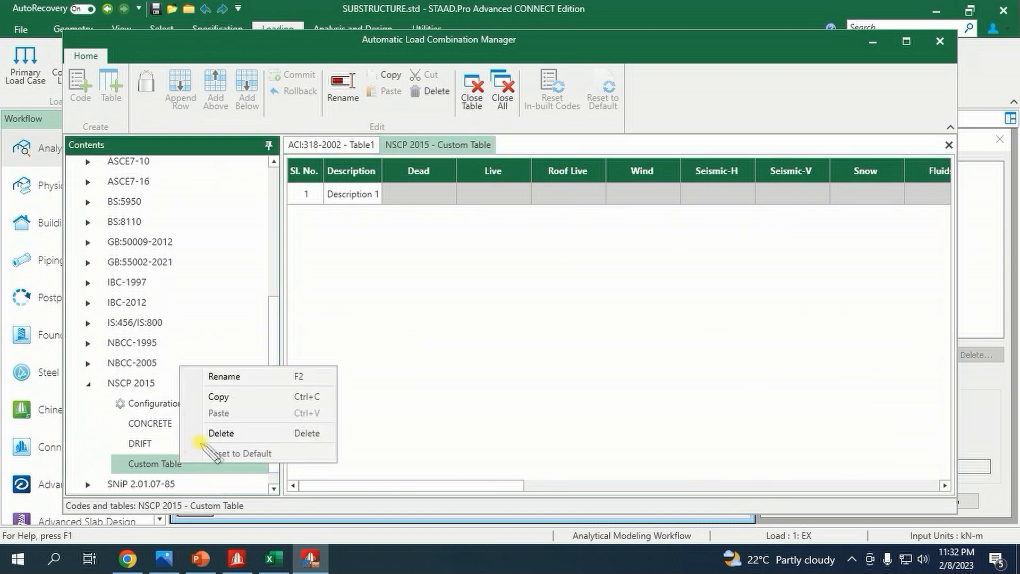
{"action": "left_click", "coordinate": [228, 375]}
{"action": "type", "text": "fo"}
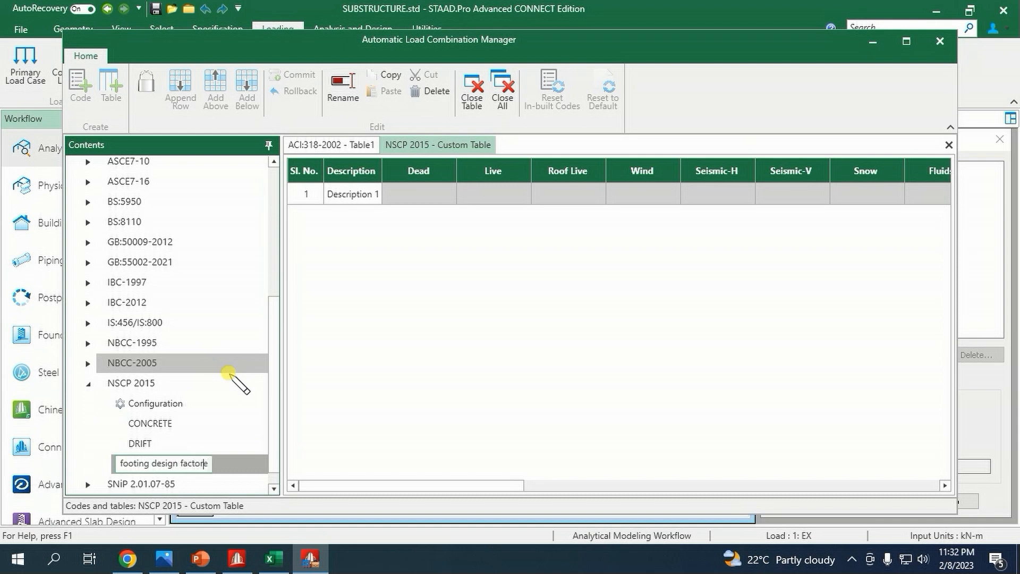
{"action": "type", "text": "oting design factored"}
{"action": "key", "text": "Return"}
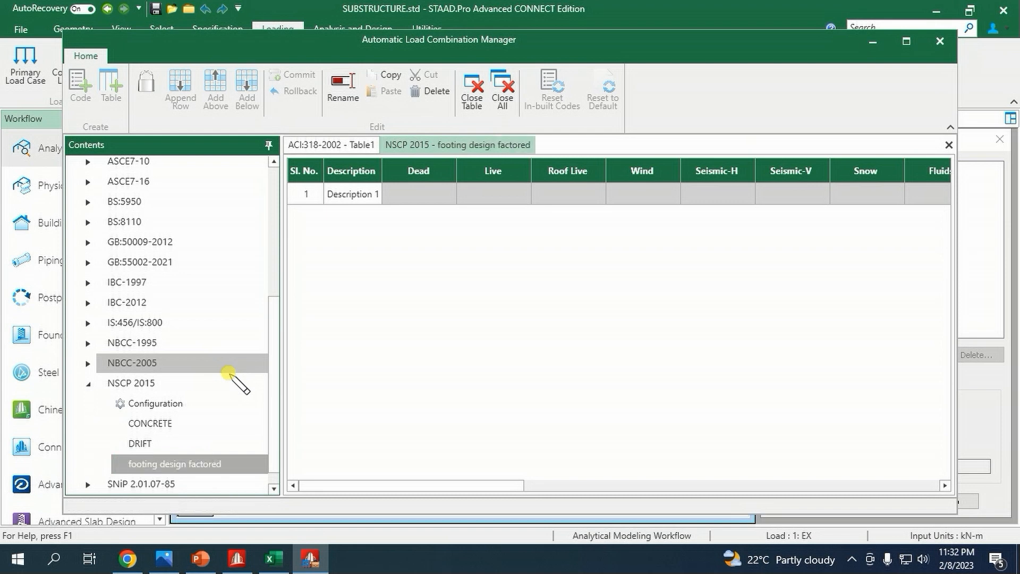
Unlock the footing design factored table and paste the copied load factors starting at the first Dead cell.
{"action": "left_click", "coordinate": [150, 90]}
{"action": "left_click", "coordinate": [420, 194]}
{"action": "right_click", "coordinate": [415, 195]}
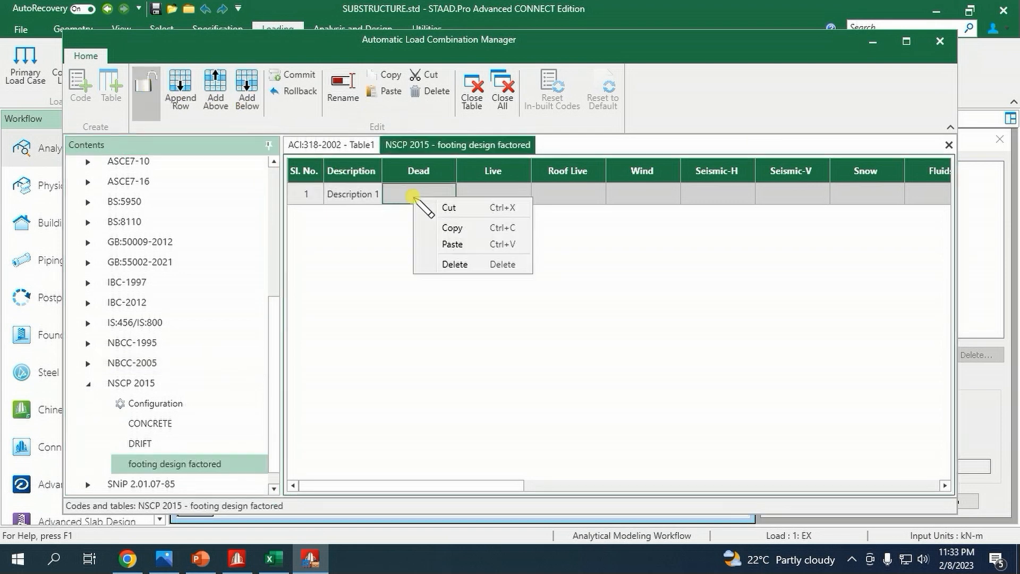
{"action": "left_click", "coordinate": [453, 244]}
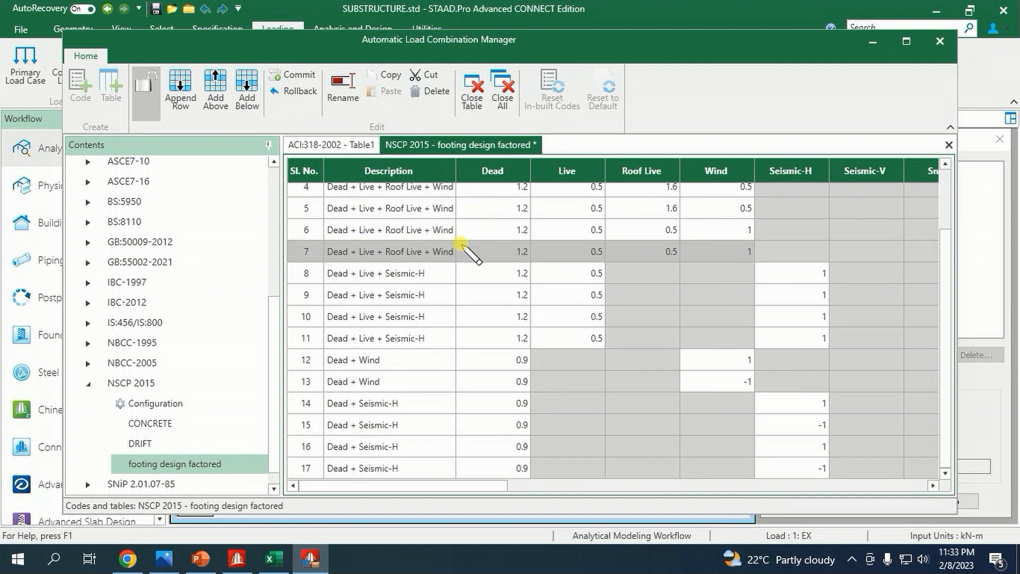
Delete the four Dead + Live + Roof Live + Wind combinations in rows 4 to 7 and close the table.
{"action": "scroll", "coordinate": [465, 250], "scroll_direction": "up", "scroll_amount": 1}
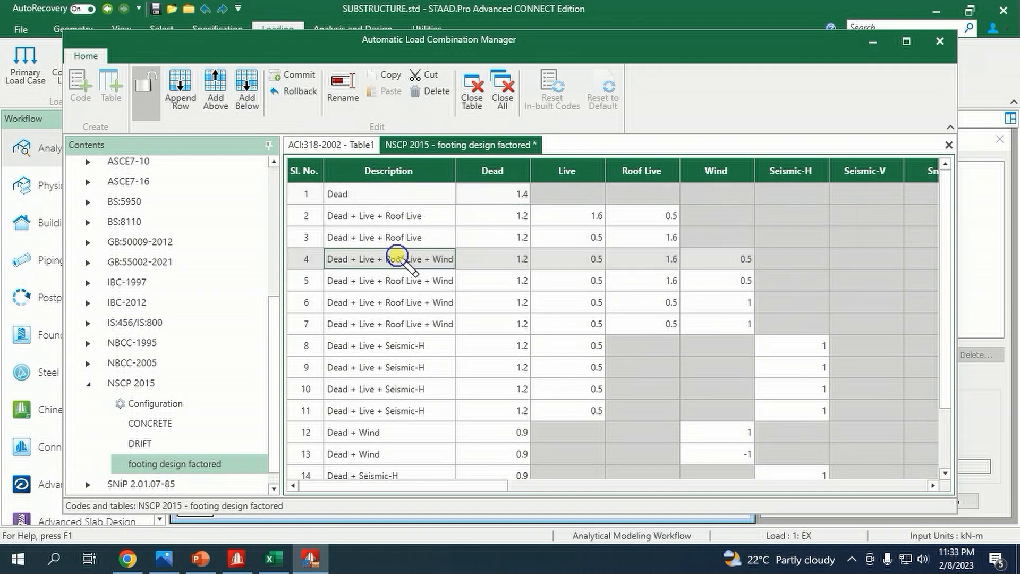
{"action": "left_click", "coordinate": [406, 259]}
{"action": "left_click", "coordinate": [392, 325]}
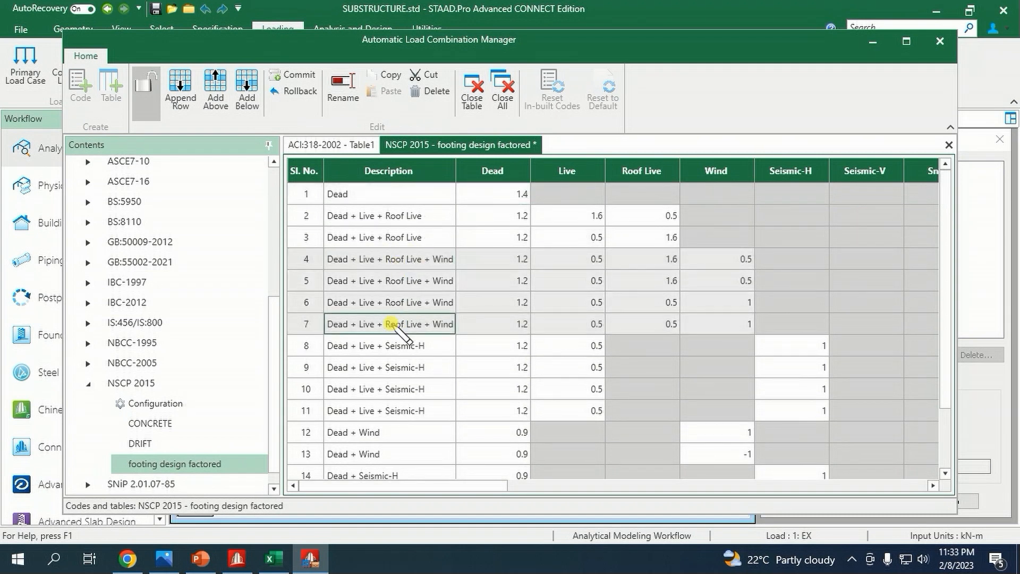
{"action": "right_click", "coordinate": [392, 325]}
{"action": "left_click", "coordinate": [433, 391]}
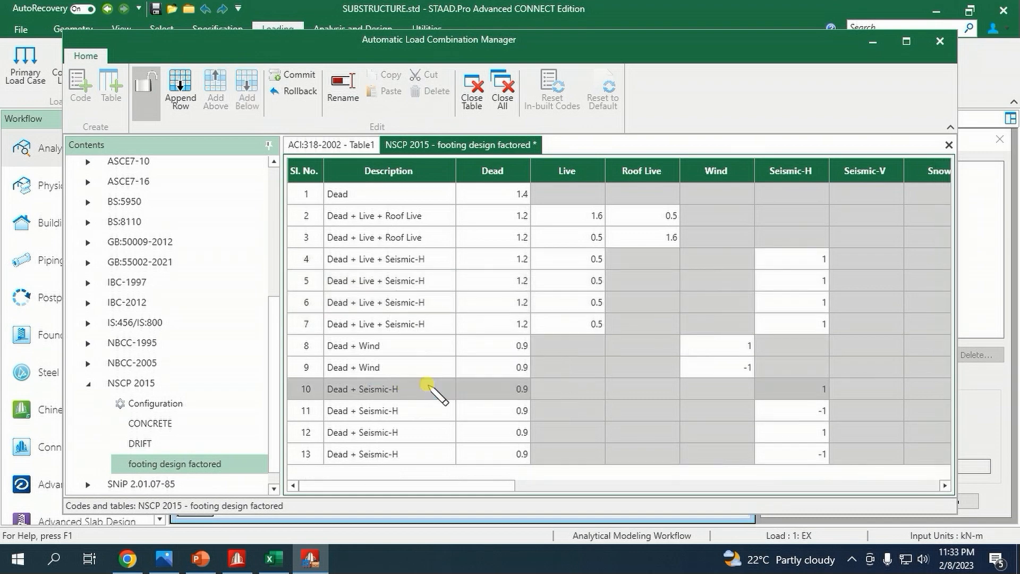
{"action": "left_click", "coordinate": [473, 102]}
{"action": "left_click", "coordinate": [548, 332]}
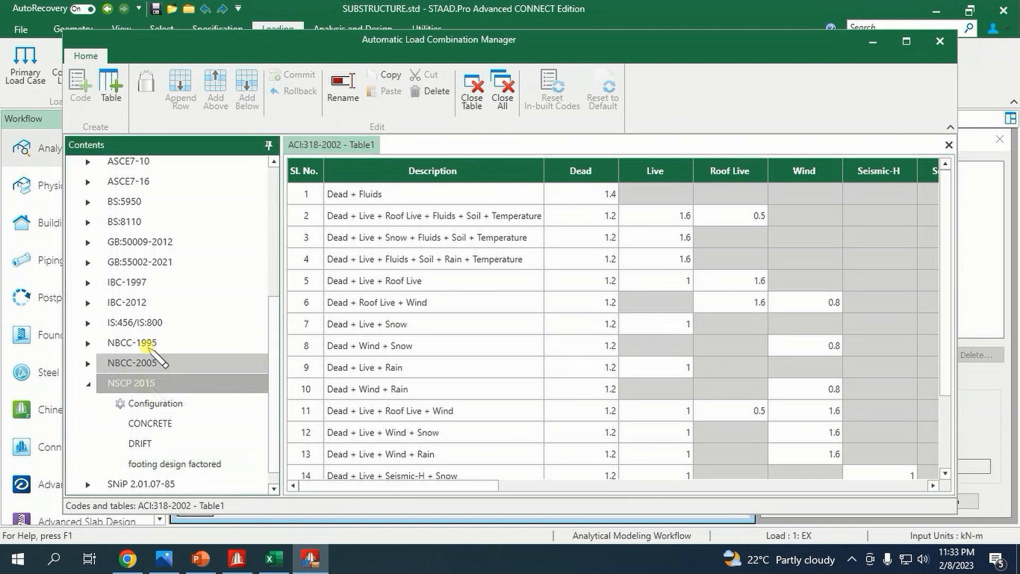
Add another table under NSCP 2015 and rename it "FOOTING DESIGN- SERVICE".
{"action": "left_click", "coordinate": [111, 88]}
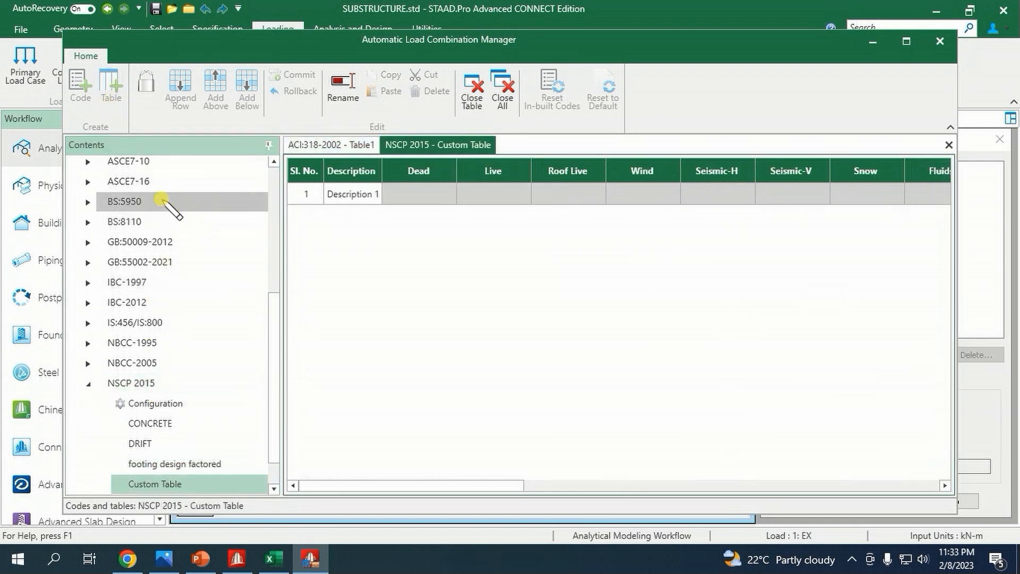
{"action": "right_click", "coordinate": [197, 481]}
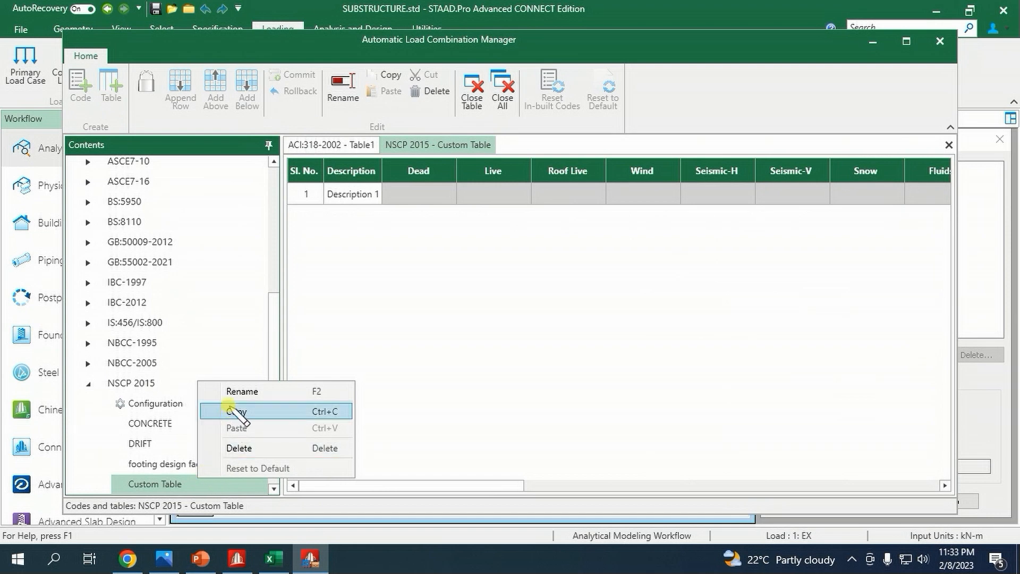
{"action": "left_click", "coordinate": [239, 392]}
{"action": "type", "text": "FOOTING DESIGN-"}
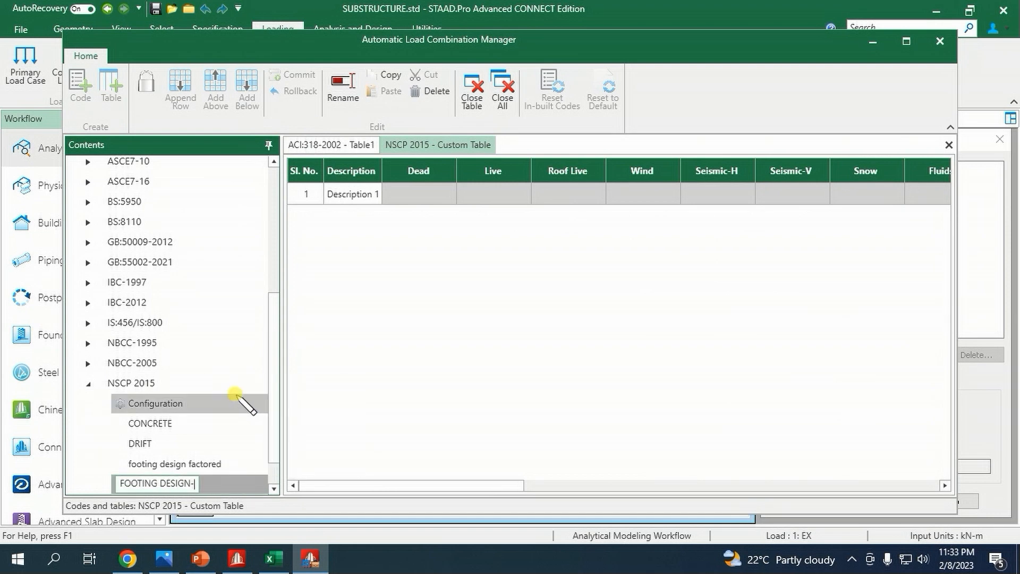
{"action": "type", "text": " SERVISE"}
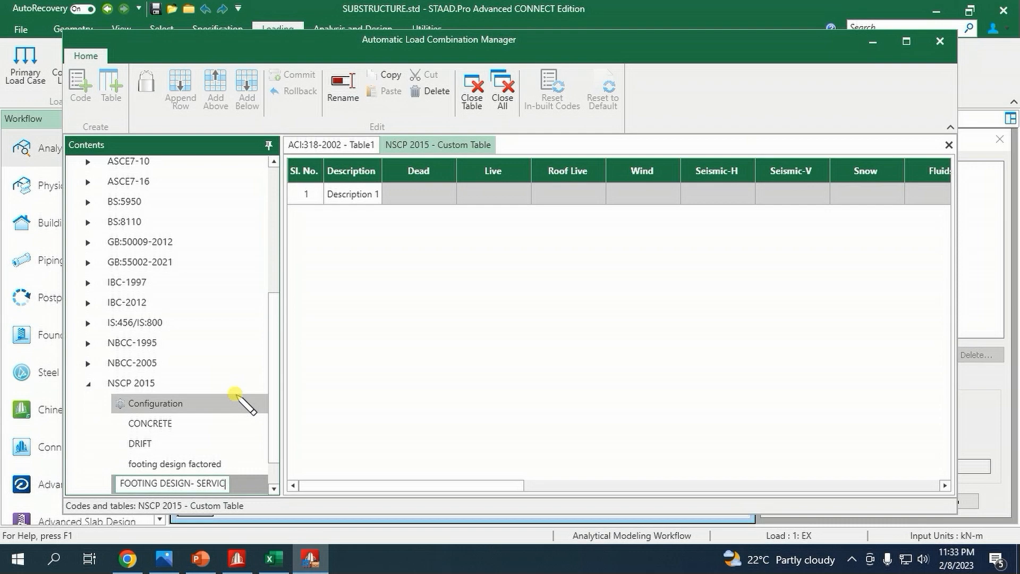
{"action": "key", "text": "Return"}
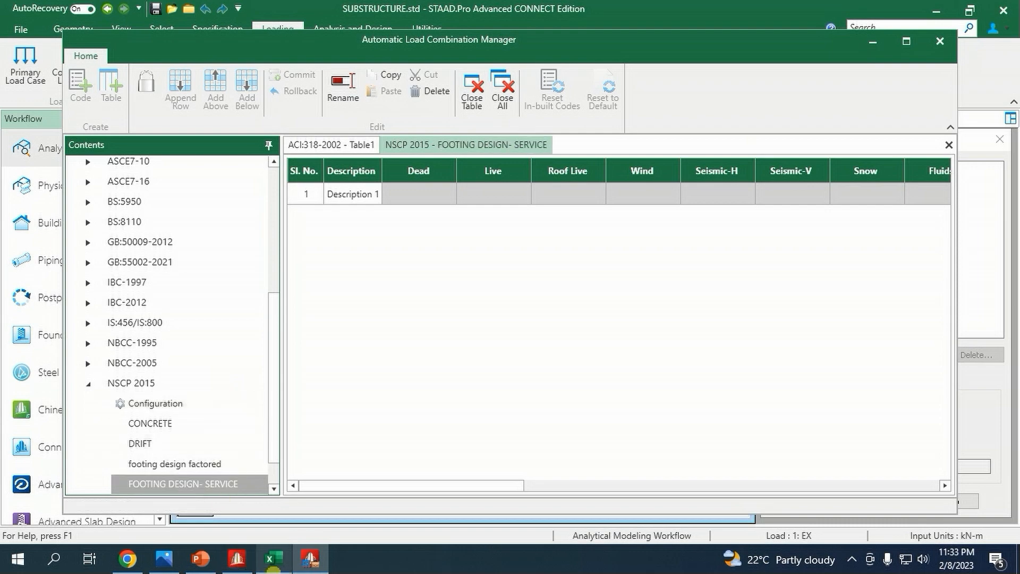
Switch to the Excel workbook and copy the service footing design load factors in C81:G93.
{"action": "left_click", "coordinate": [274, 560]}
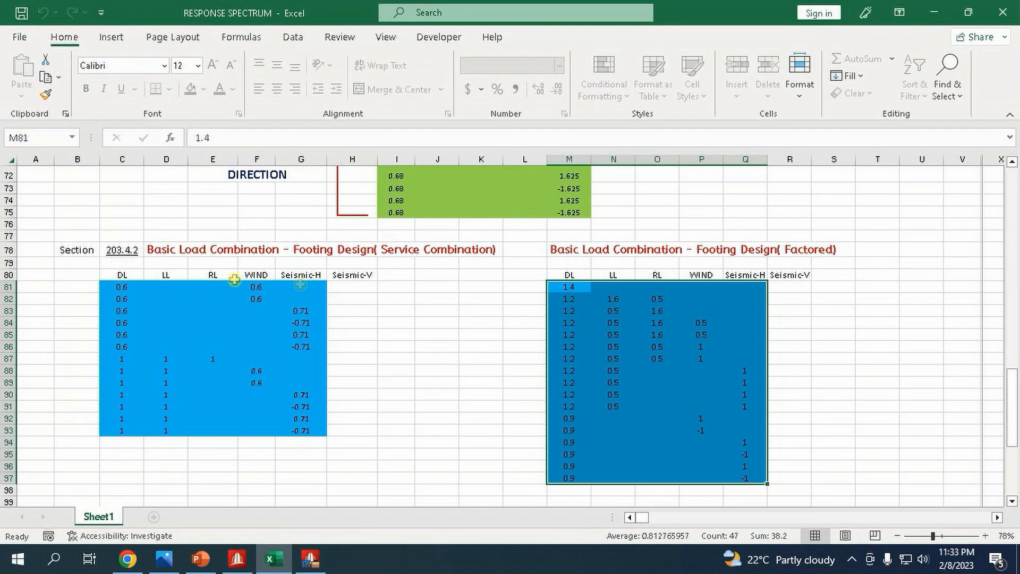
{"action": "left_click_drag", "start_coordinate": [116, 284], "coordinate": [301, 430]}
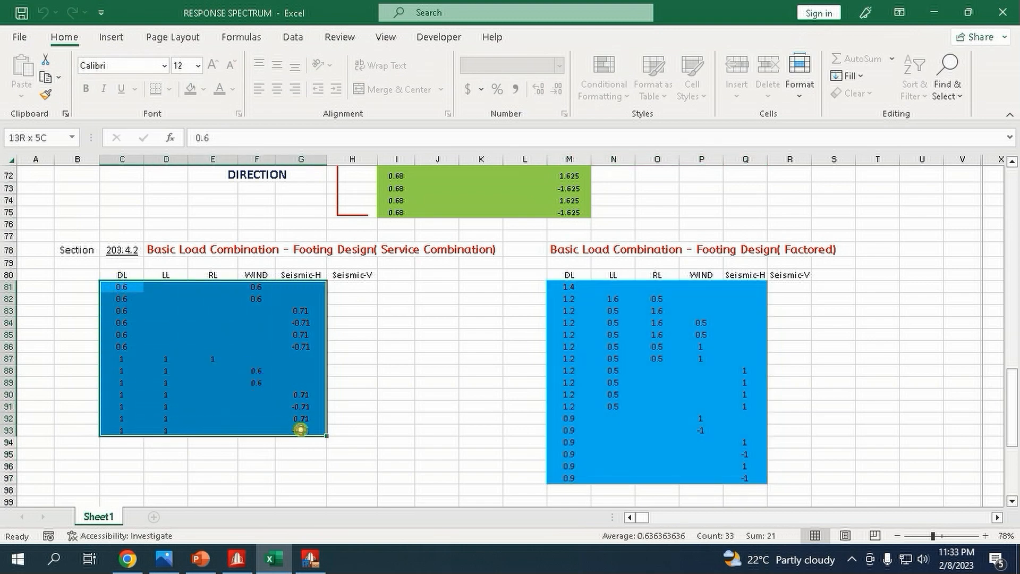
{"action": "right_click", "coordinate": [288, 384]}
{"action": "left_click", "coordinate": [299, 201]}
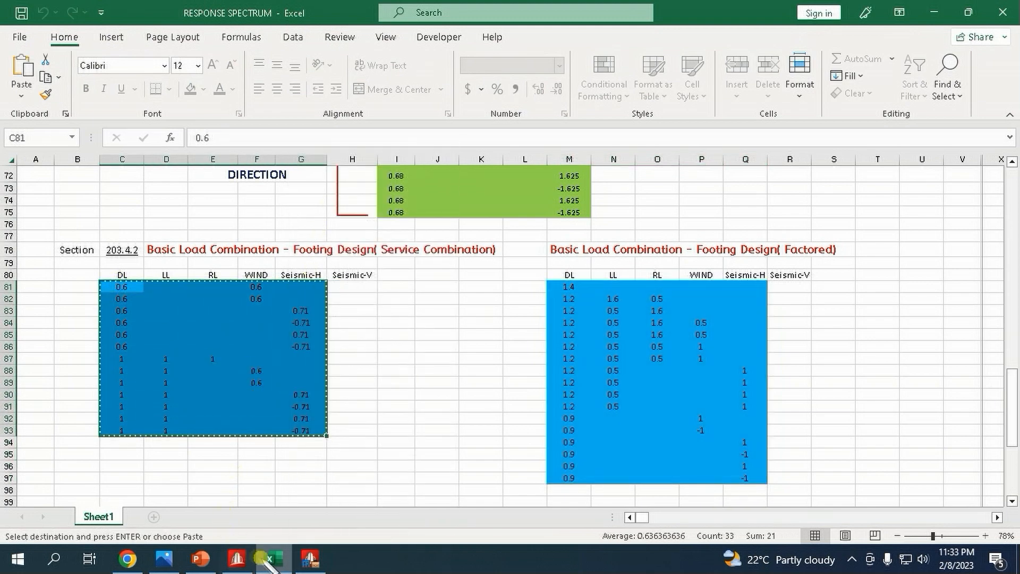
Return to the Automatic Load Combination Manager, unlock the FOOTING DESIGN- SERVICE table and paste the copied factors from the first Dead cell.
{"action": "left_click", "coordinate": [309, 557]}
{"action": "left_click", "coordinate": [146, 85]}
{"action": "left_click", "coordinate": [402, 196]}
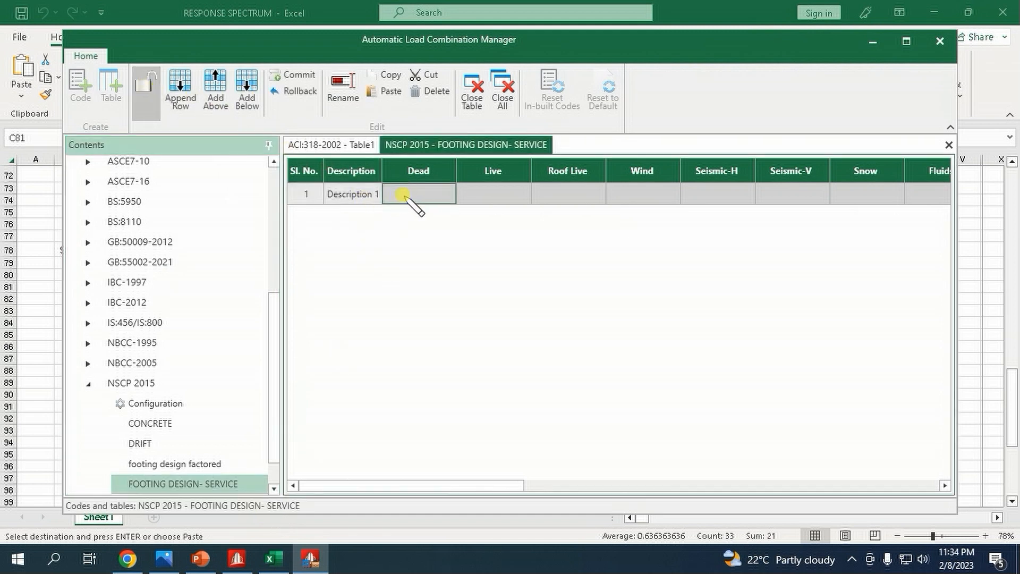
{"action": "right_click", "coordinate": [404, 196]}
{"action": "left_click", "coordinate": [447, 242]}
Delete the two Dead + Wind combinations in rows 1 and 2 of the service table and close the table.
{"action": "left_click_drag", "start_coordinate": [354, 194], "coordinate": [360, 215]}
{"action": "key", "text": "Delete"}
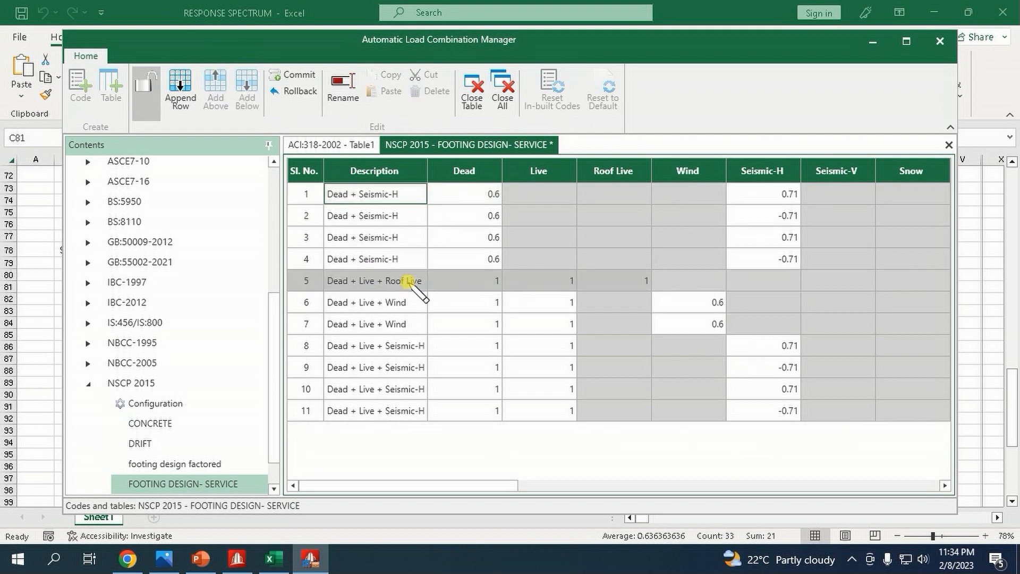
{"action": "left_click", "coordinate": [472, 95]}
{"action": "left_click", "coordinate": [556, 333]}
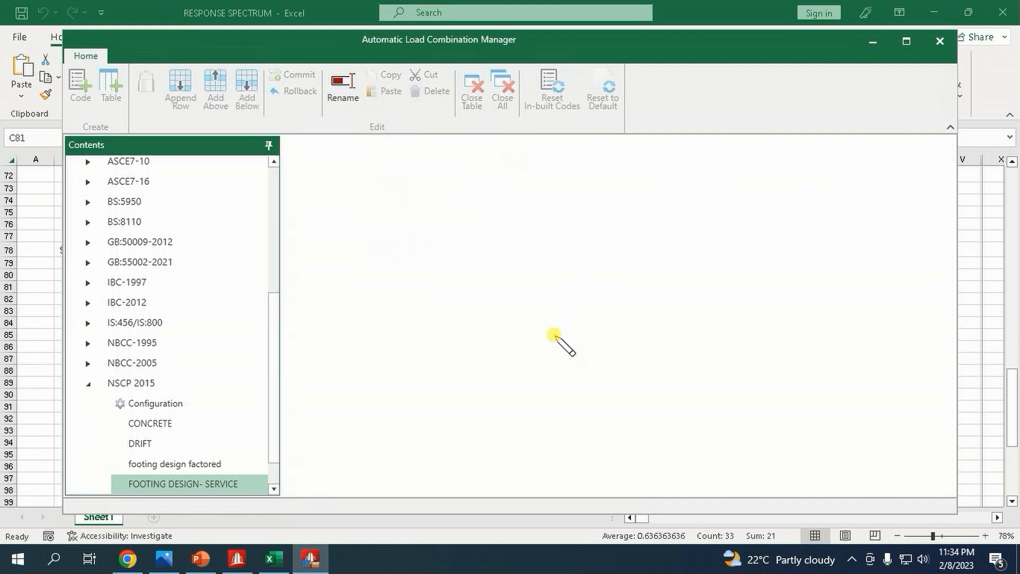
Close the Automatic Load Combination Manager.
{"action": "left_click", "coordinate": [940, 41]}
{"action": "left_click", "coordinate": [1001, 21]}
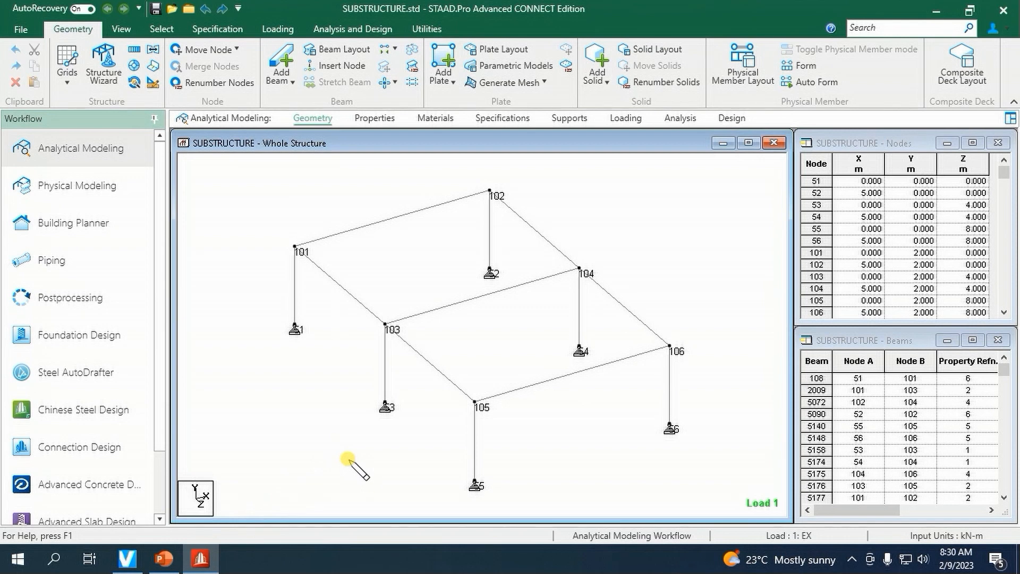
Rotate the 3D view of the substructure to examine its columns, beams and supports from other angles.
{"action": "key", "text": "Up"}
{"action": "key", "text": "Up"}
{"action": "key", "text": "Up"}
{"action": "key", "text": "Right"}
{"action": "key", "text": "Right"}
{"action": "key", "text": "Right"}
{"action": "key", "text": "Right"}
{"action": "key", "text": "Right"}
{"action": "key", "text": "Right"}
{"action": "key", "text": "Right"}
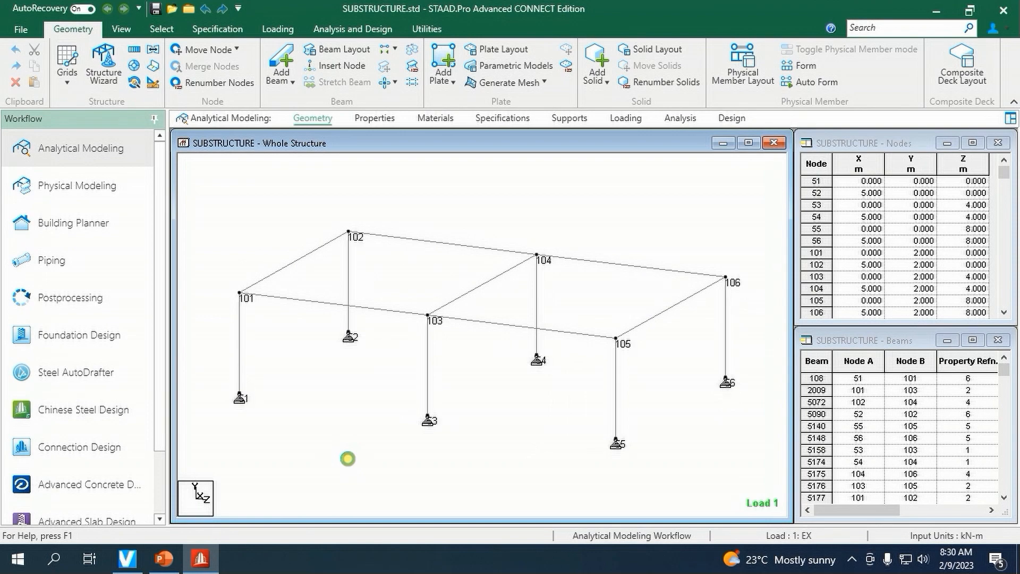
{"action": "key", "text": "Right"}
{"action": "key", "text": "Right"}
{"action": "key", "text": "Right"}
{"action": "key", "text": "Right"}
{"action": "key", "text": "Right"}
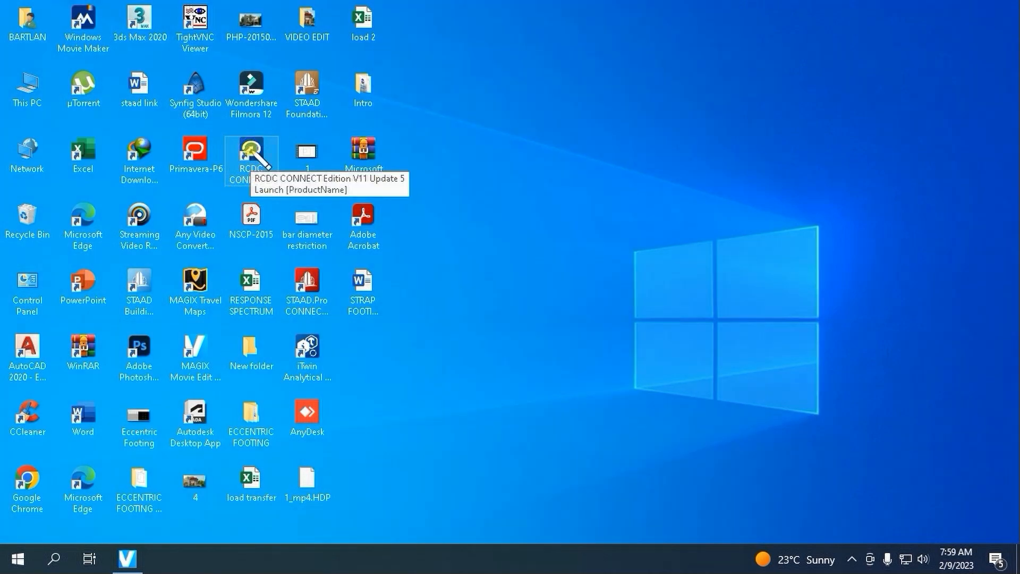
Launch RCDC CONNECT Edition from the desktop and accept the STAAD.Pro Advanced license.
{"action": "double_click", "coordinate": [253, 154]}
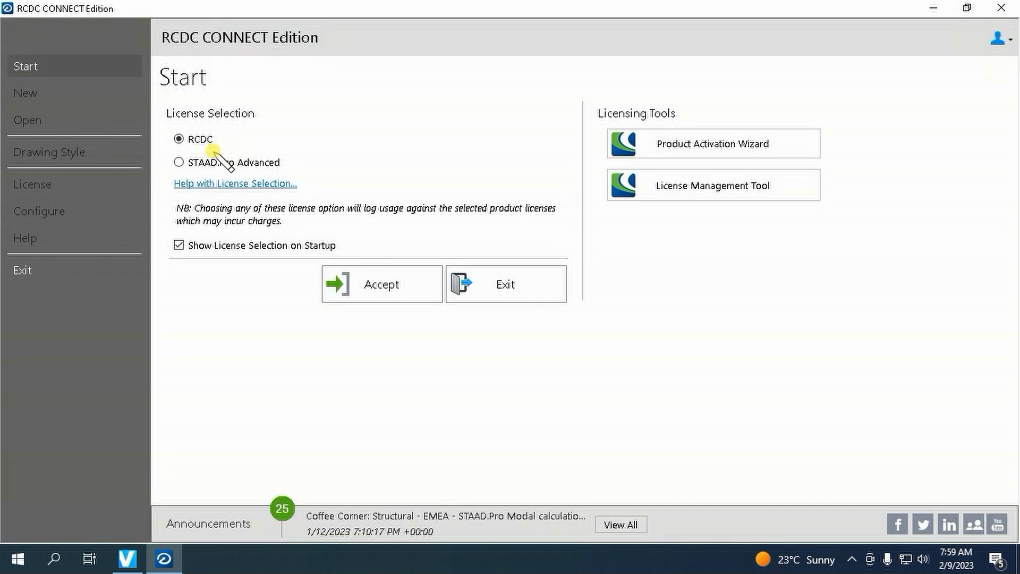
{"action": "left_click", "coordinate": [211, 162]}
{"action": "left_click", "coordinate": [396, 280]}
Enter project hj, client h and engineer j, and choose NSCP C101 - 2015 as the design code.
{"action": "left_click", "coordinate": [278, 139]}
{"action": "type", "text": "hj"}
{"action": "left_click", "coordinate": [274, 164]}
{"action": "type", "text": "h"}
{"action": "left_click", "coordinate": [273, 190]}
{"action": "type", "text": "j"}
{"action": "left_click", "coordinate": [270, 217]}
{"action": "left_click", "coordinate": [261, 271]}
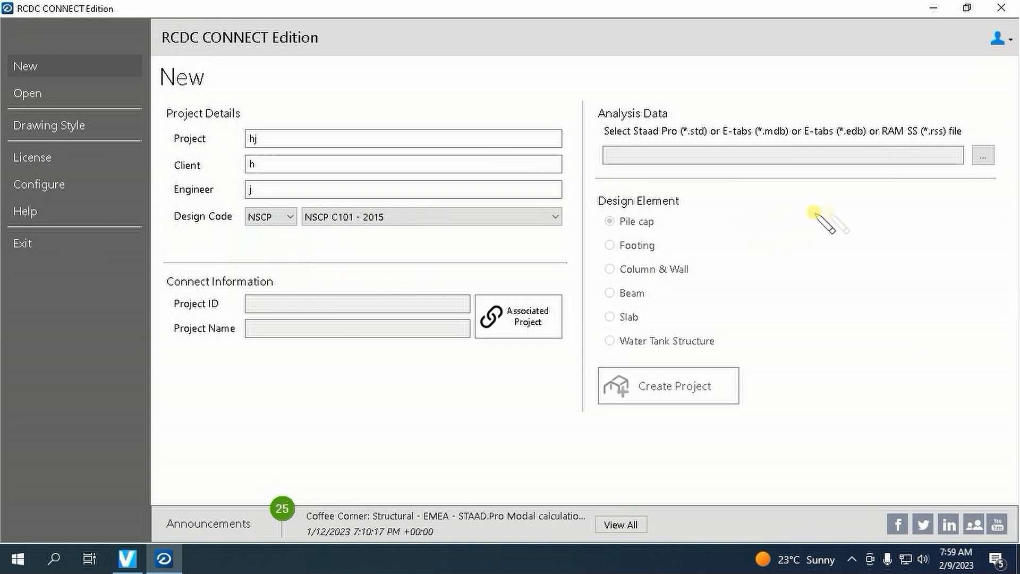
Load the SUBSTRUCTURE analysis file and create a beam design project for the 2 m level.
{"action": "left_click", "coordinate": [983, 155]}
{"action": "double_click", "coordinate": [190, 127]}
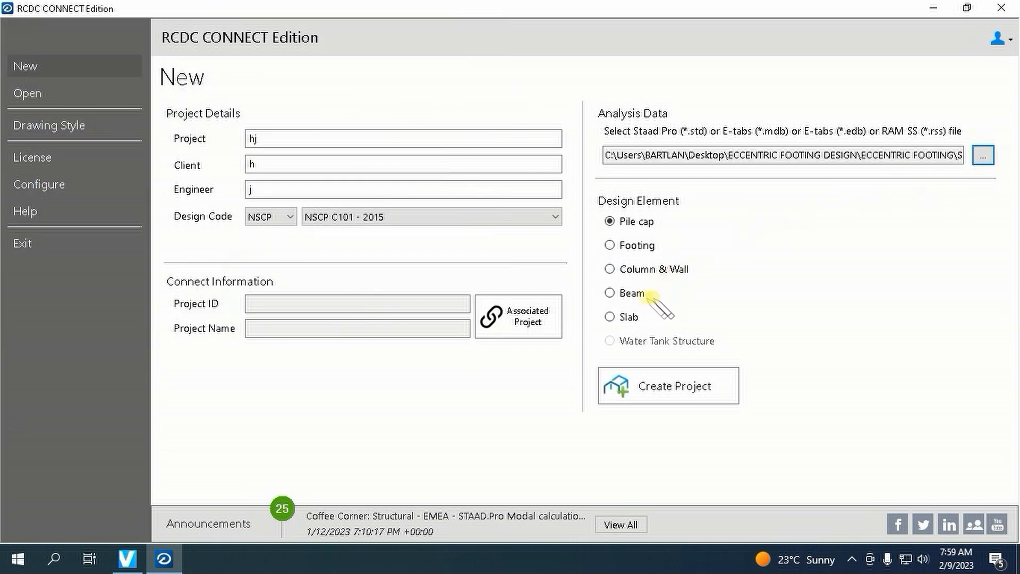
{"action": "left_click", "coordinate": [611, 293]}
{"action": "left_click", "coordinate": [757, 254]}
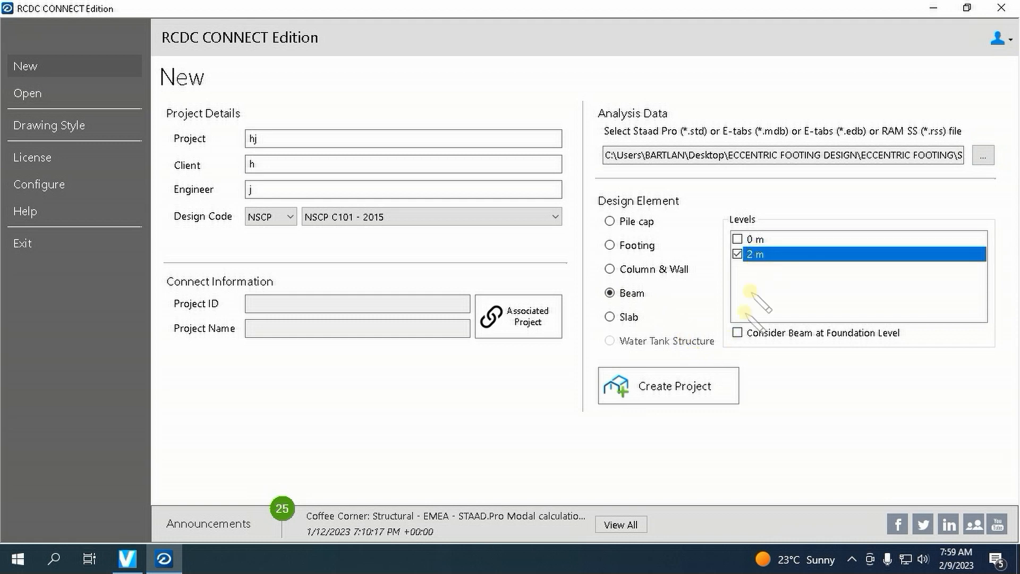
{"action": "left_click", "coordinate": [702, 382]}
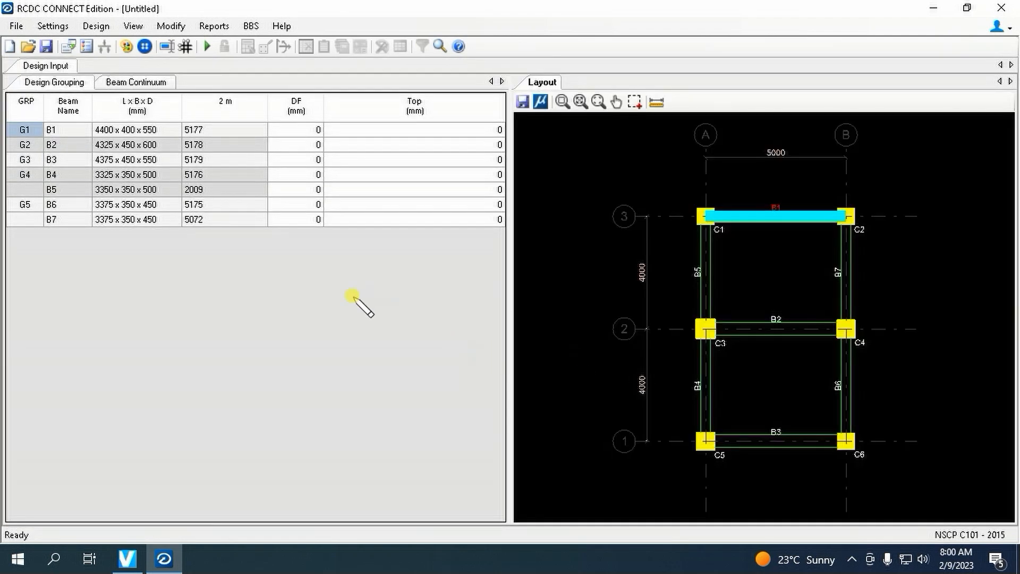
Enable ductile design with the Special frame type and Φ of 0.75 in the beam general and reinforcement settings.
{"action": "left_click", "coordinate": [53, 26]}
{"action": "left_click", "coordinate": [69, 43]}
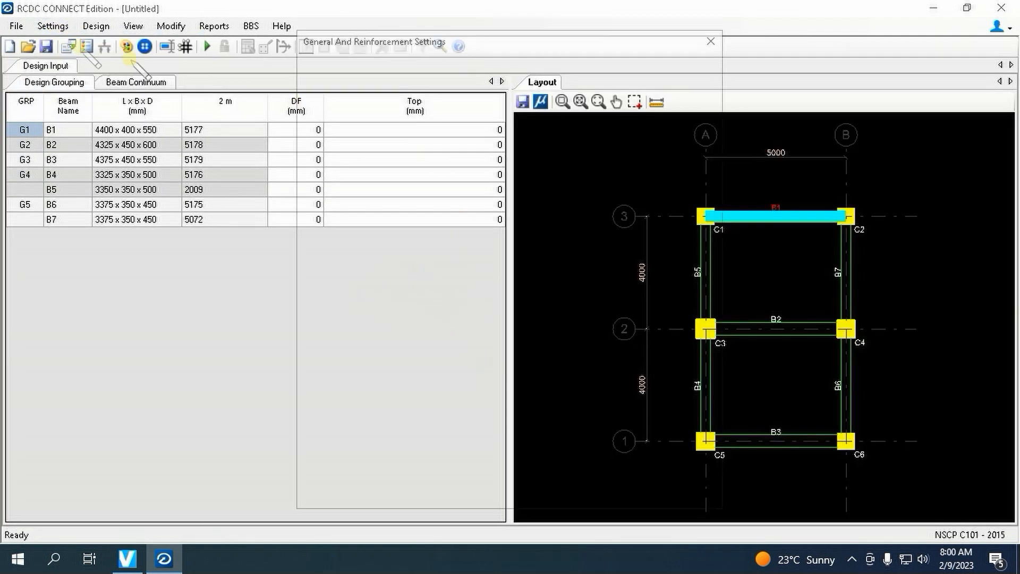
{"action": "left_click", "coordinate": [372, 149]}
{"action": "left_click", "coordinate": [371, 174]}
Set the main steel grade to Fy276 and choose the shear steel grade and maximum aggregate size for the beams.
{"action": "left_click", "coordinate": [645, 104]}
{"action": "left_click", "coordinate": [644, 128]}
{"action": "left_click", "coordinate": [645, 127]}
{"action": "left_click", "coordinate": [643, 159]}
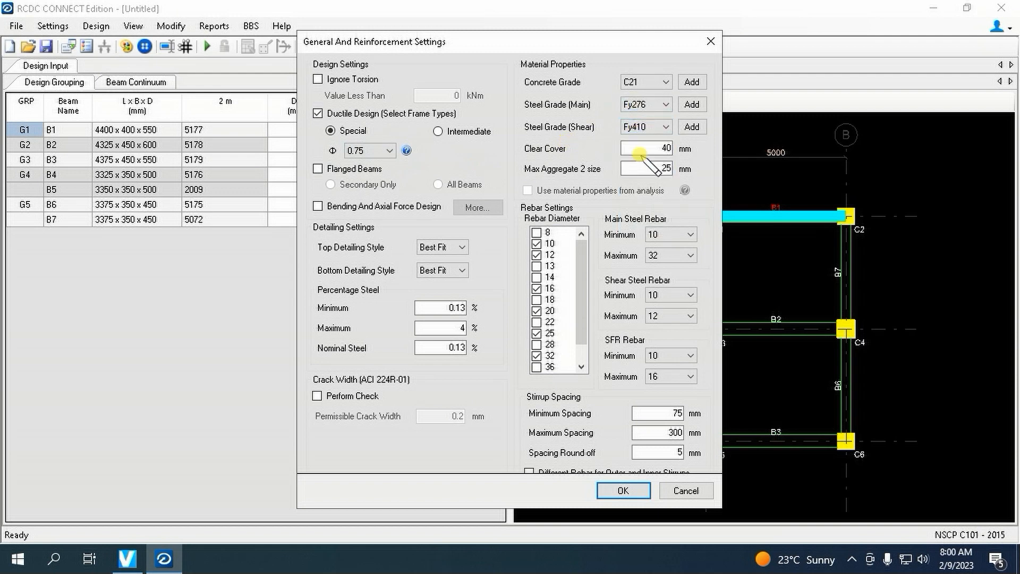
{"action": "left_click", "coordinate": [645, 128]}
{"action": "left_click", "coordinate": [637, 151]}
{"action": "double_click", "coordinate": [665, 168]}
Choose the minimum and maximum main steel rebar and the top and bottom detailing styles, and apply the beam settings.
{"action": "left_click", "coordinate": [671, 234]}
{"action": "left_click", "coordinate": [667, 302]}
{"action": "left_click", "coordinate": [671, 255]}
{"action": "left_click", "coordinate": [667, 356]}
{"action": "left_click", "coordinate": [455, 247]}
{"action": "left_click", "coordinate": [433, 270]}
{"action": "left_click", "coordinate": [455, 271]}
{"action": "left_click", "coordinate": [433, 293]}
{"action": "left_click", "coordinate": [624, 490]}
In the beam project's basic load cases, assign Earthquake X to EX and Earthquake Z to EZ.
{"action": "left_click", "coordinate": [53, 26]}
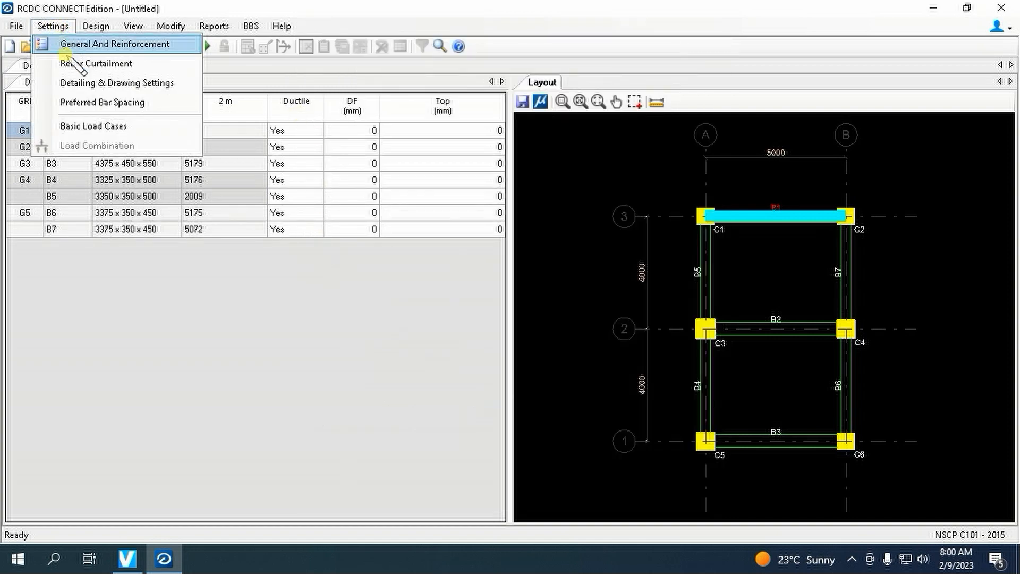
{"action": "left_click", "coordinate": [96, 125]}
{"action": "left_click", "coordinate": [462, 126]}
{"action": "left_click", "coordinate": [462, 125]}
{"action": "left_click", "coordinate": [419, 170]}
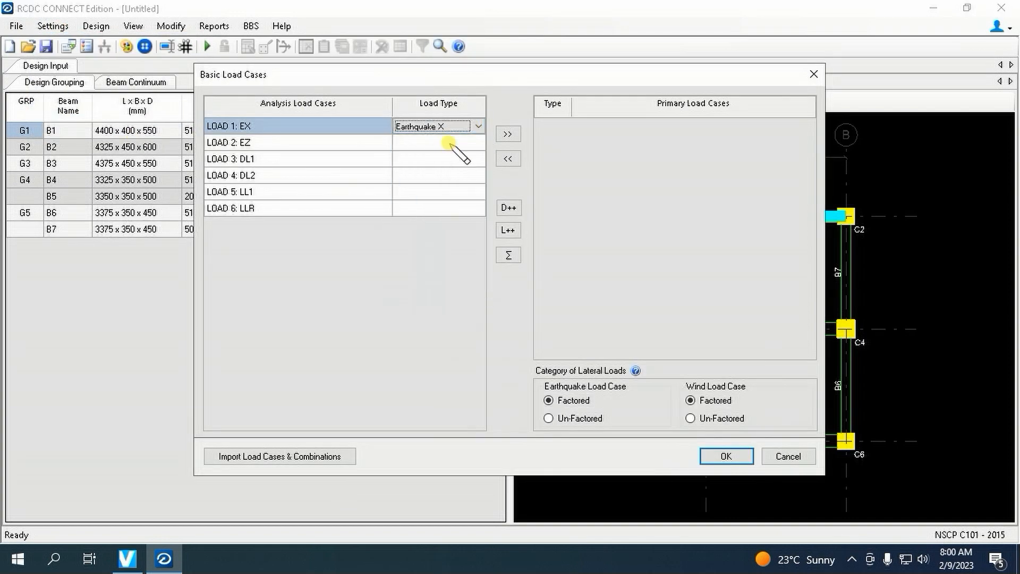
{"action": "left_click", "coordinate": [463, 143]}
{"action": "left_click", "coordinate": [463, 142]}
{"action": "left_click", "coordinate": [420, 195]}
Assign Dead Load to DL1 and DL2, Live Load to LL1 and Roof Live to LLR, and make all six beam load cases primary.
{"action": "left_click", "coordinate": [450, 159]}
{"action": "left_click", "coordinate": [451, 159]}
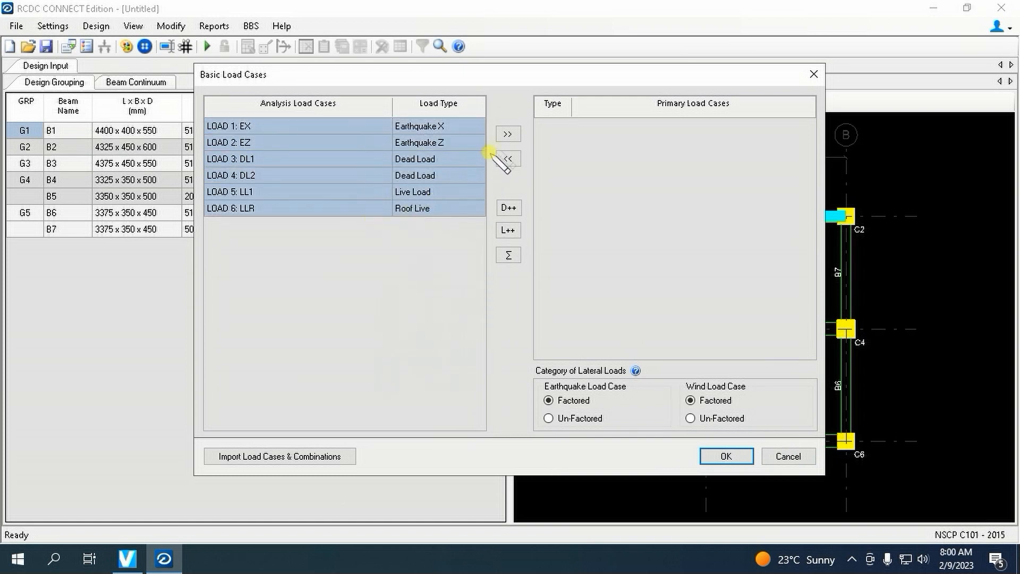
{"action": "left_click", "coordinate": [508, 133]}
{"action": "left_click", "coordinate": [707, 454]}
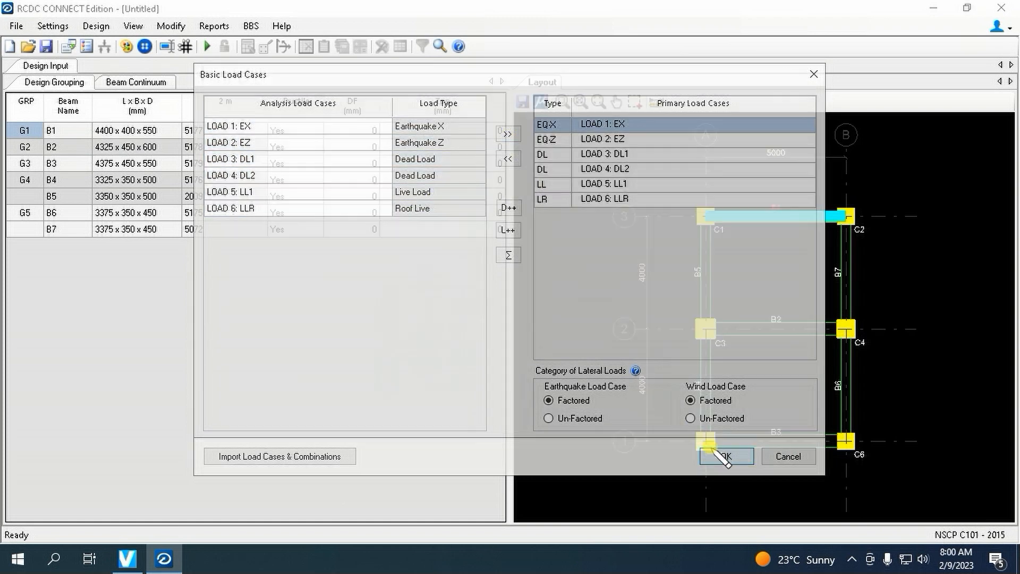
Add the beam load combinations from the analysis with combinations 12 to 15 also included, and run the beam design.
{"action": "left_click", "coordinate": [770, 424]}
{"action": "left_click_drag", "start_coordinate": [273, 251], "coordinate": [273, 299]}
{"action": "right_click", "coordinate": [273, 300]}
{"action": "left_click", "coordinate": [353, 419]}
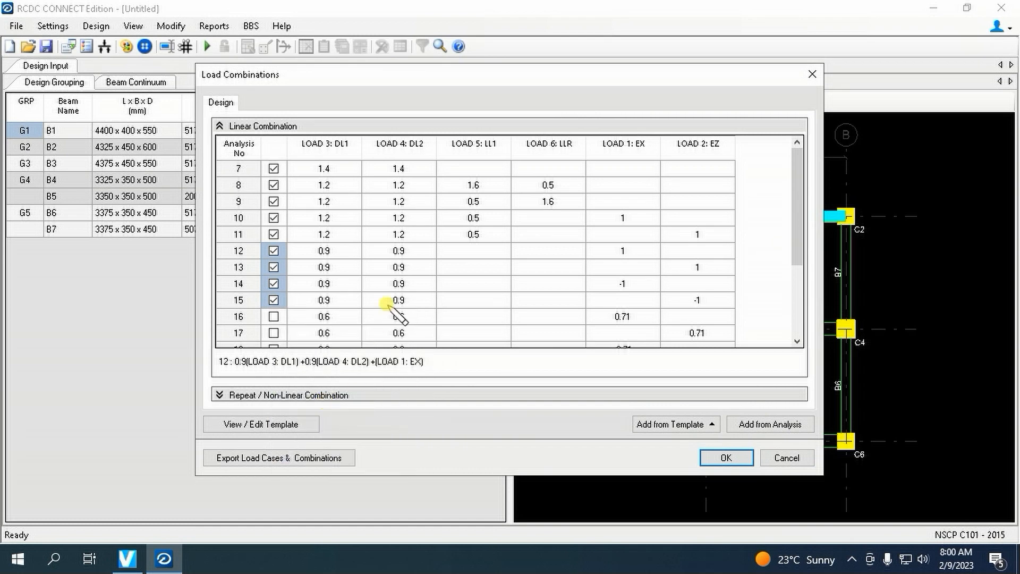
{"action": "left_click", "coordinate": [726, 458]}
{"action": "left_click", "coordinate": [167, 49]}
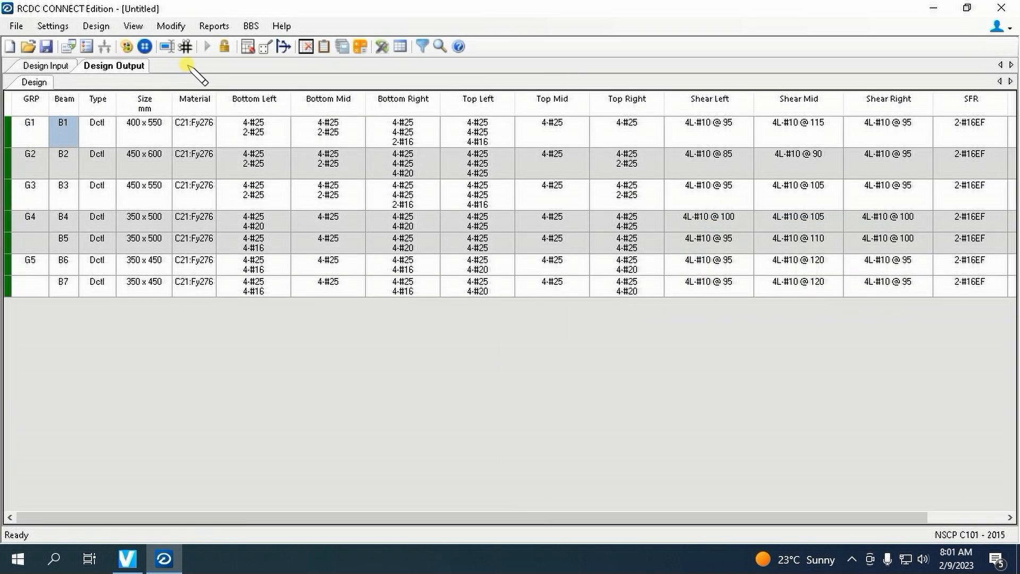
Start a new project without saving the current one, and enter project hj, client h, engineer j and design code NSCP C101 - 2015.
{"action": "left_click", "coordinate": [16, 26]}
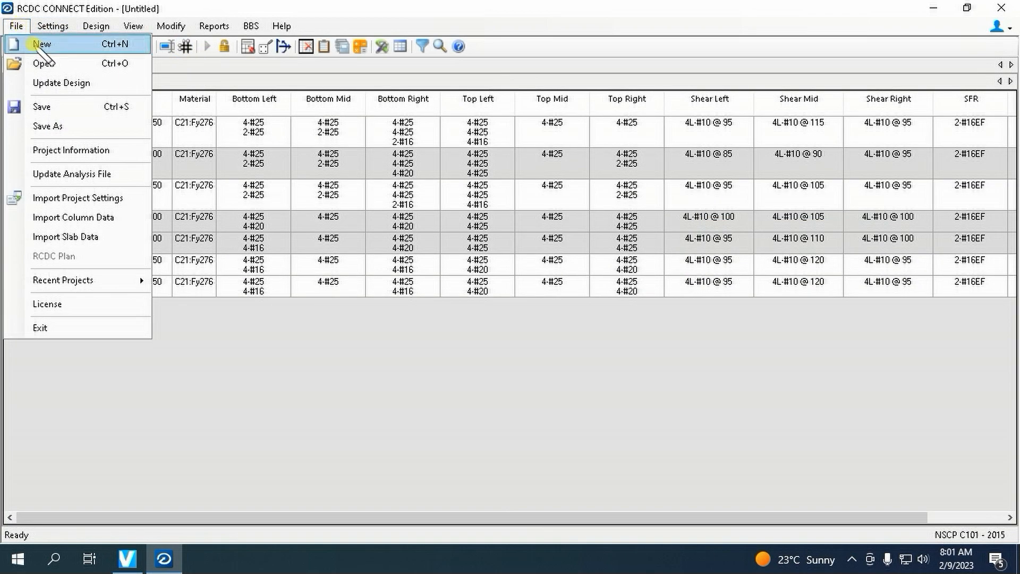
{"action": "left_click", "coordinate": [40, 43]}
{"action": "left_click", "coordinate": [533, 332]}
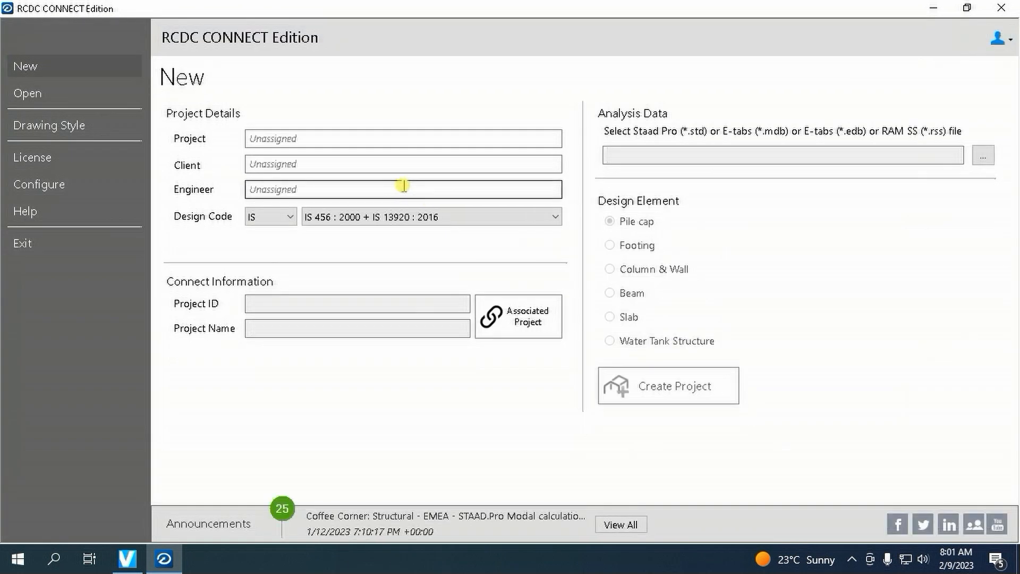
{"action": "type", "text": "fg"}
{"action": "left_click", "coordinate": [296, 164]}
{"action": "type", "text": "hj"}
{"action": "left_click", "coordinate": [295, 190]}
{"action": "type", "text": "j"}
Load the SUBSTRUCTURE analysis file and create a Column & Wall design project.
{"action": "left_click", "coordinate": [983, 156]}
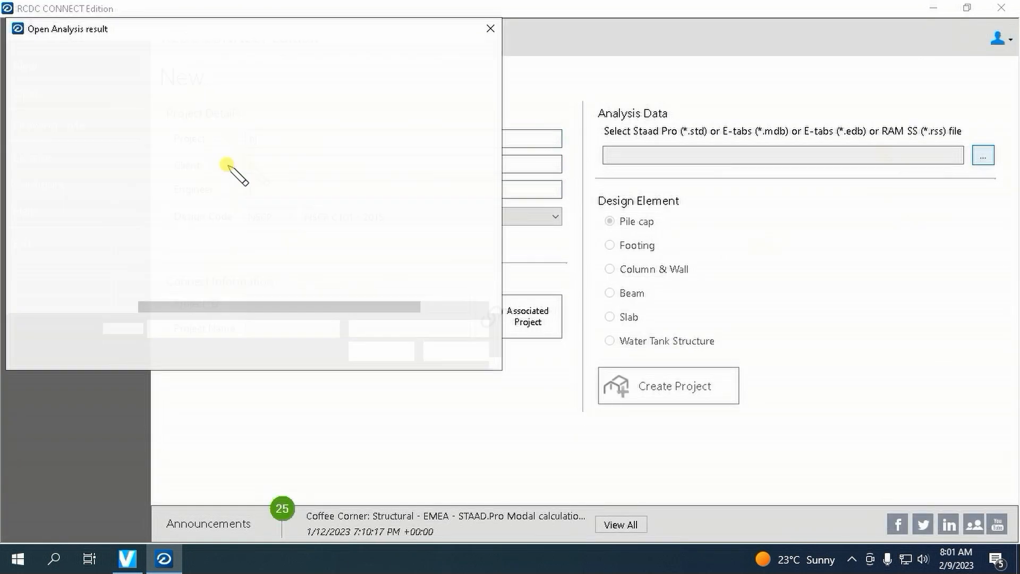
{"action": "double_click", "coordinate": [219, 134]}
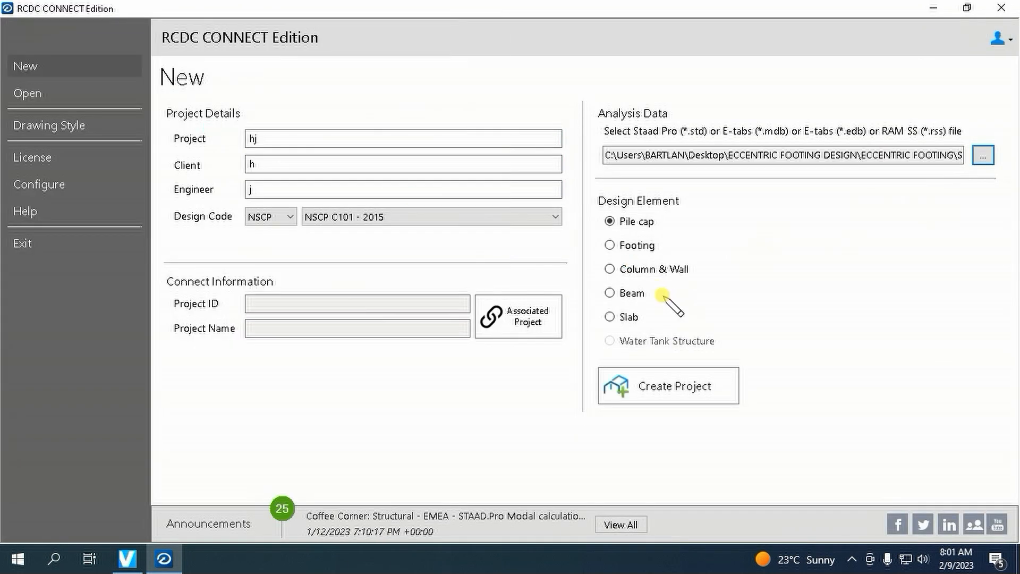
{"action": "left_click", "coordinate": [652, 270]}
{"action": "left_click", "coordinate": [675, 386]}
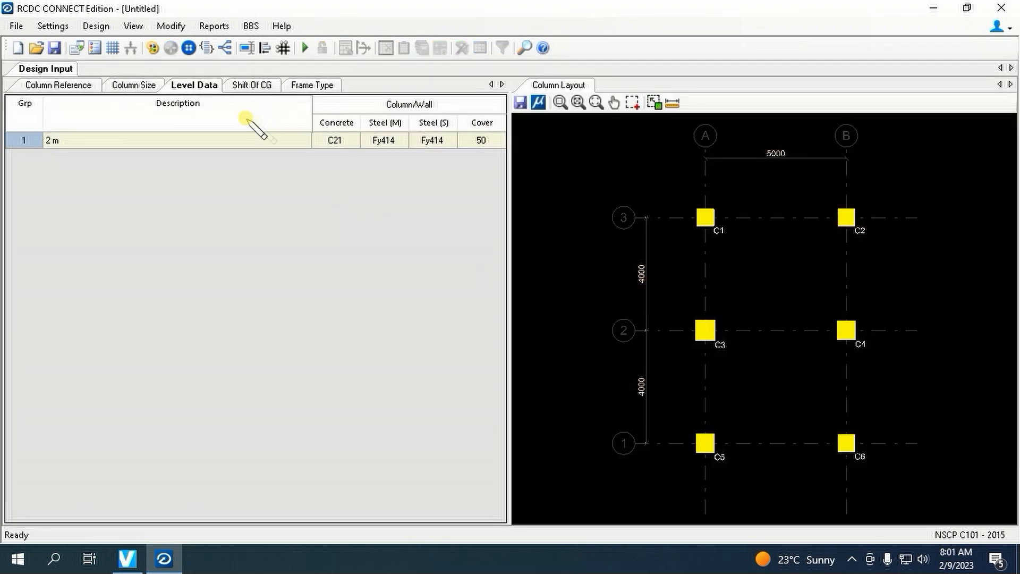
Set up ductile column design with the Special frame type in the design settings and apply it.
{"action": "left_click", "coordinate": [52, 26]}
{"action": "left_click", "coordinate": [80, 41]}
{"action": "left_click", "coordinate": [373, 165]}
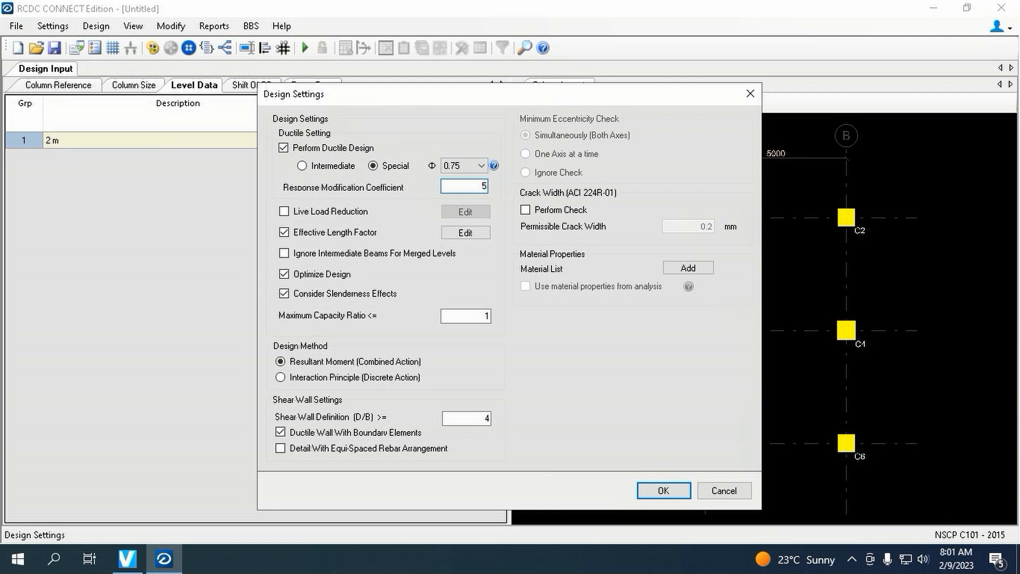
{"action": "left_click", "coordinate": [662, 489]}
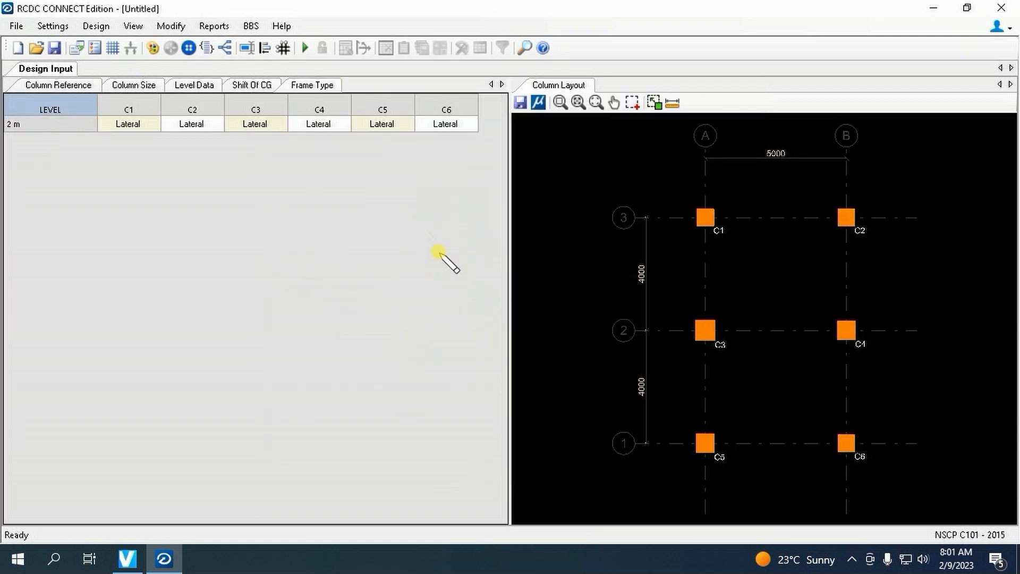
For the 2 m level, set the beam cover to 40 and the beam steel to Fy276.
{"action": "left_click", "coordinate": [481, 140]}
{"action": "type", "text": "40"}
{"action": "left_click", "coordinate": [449, 144]}
{"action": "left_click", "coordinate": [449, 142]}
{"action": "left_click", "coordinate": [433, 164]}
Set the 2 m level's column/wall cover to 40 and both its main and shear steel to Fy276.
{"action": "left_click", "coordinate": [344, 140]}
{"action": "type", "text": "40"}
{"action": "left_click", "coordinate": [306, 142]}
{"action": "left_click", "coordinate": [306, 143]}
{"action": "left_click", "coordinate": [290, 164]}
{"action": "left_click", "coordinate": [254, 143]}
{"action": "left_click", "coordinate": [255, 142]}
{"action": "left_click", "coordinate": [250, 164]}
Set the column rebar range to a minimum of 16 and a maximum of 25 in the reinforcement settings.
{"action": "left_click", "coordinate": [62, 28]}
{"action": "left_click", "coordinate": [88, 79]}
{"action": "left_click", "coordinate": [695, 121]}
{"action": "left_click", "coordinate": [673, 184]}
{"action": "left_click", "coordinate": [696, 139]}
{"action": "left_click", "coordinate": [669, 242]}
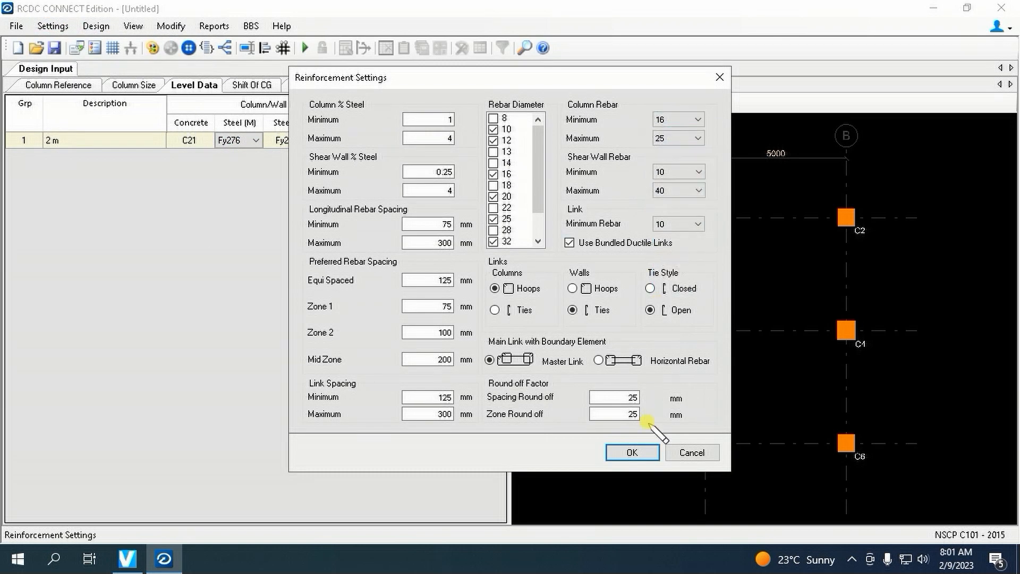
{"action": "left_click", "coordinate": [635, 452]}
In the column project's basic load cases, assign Earthquake X to EX and Earthquake Z to EZ.
{"action": "left_click", "coordinate": [62, 28]}
{"action": "left_click", "coordinate": [98, 149]}
{"action": "left_click", "coordinate": [471, 130]}
{"action": "left_click", "coordinate": [479, 126]}
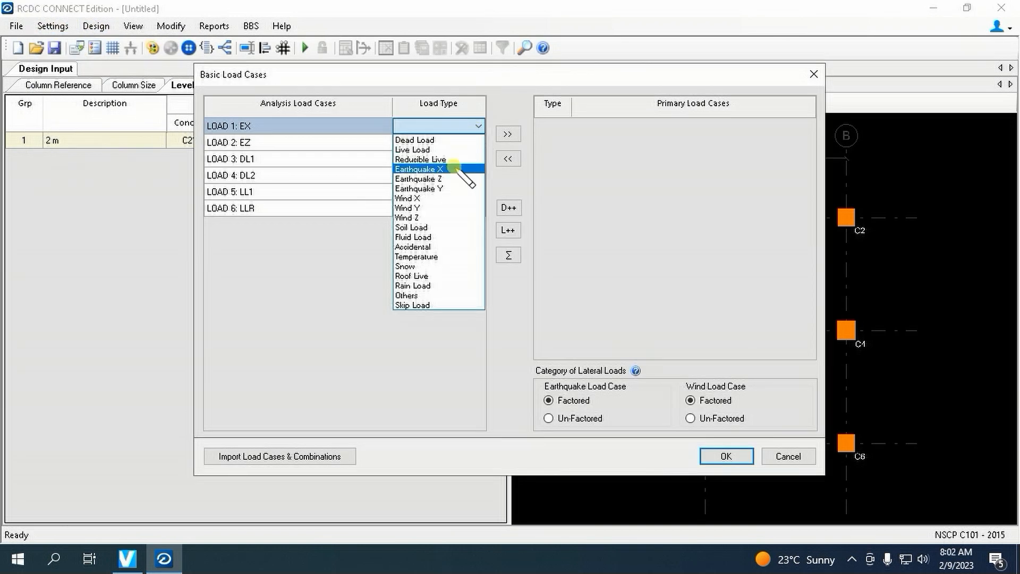
{"action": "left_click", "coordinate": [458, 166]}
{"action": "left_click", "coordinate": [478, 142]}
{"action": "left_click", "coordinate": [457, 192]}
Assign Dead Load to DL1 and DL2, Live Load to LL1 and Roof Live to LLR, and make all six column load cases primary.
{"action": "left_click", "coordinate": [480, 159]}
{"action": "left_click", "coordinate": [480, 159]}
{"action": "left_click", "coordinate": [458, 172]}
{"action": "left_click", "coordinate": [479, 175]}
{"action": "left_click", "coordinate": [479, 175]}
{"action": "left_click", "coordinate": [458, 189]}
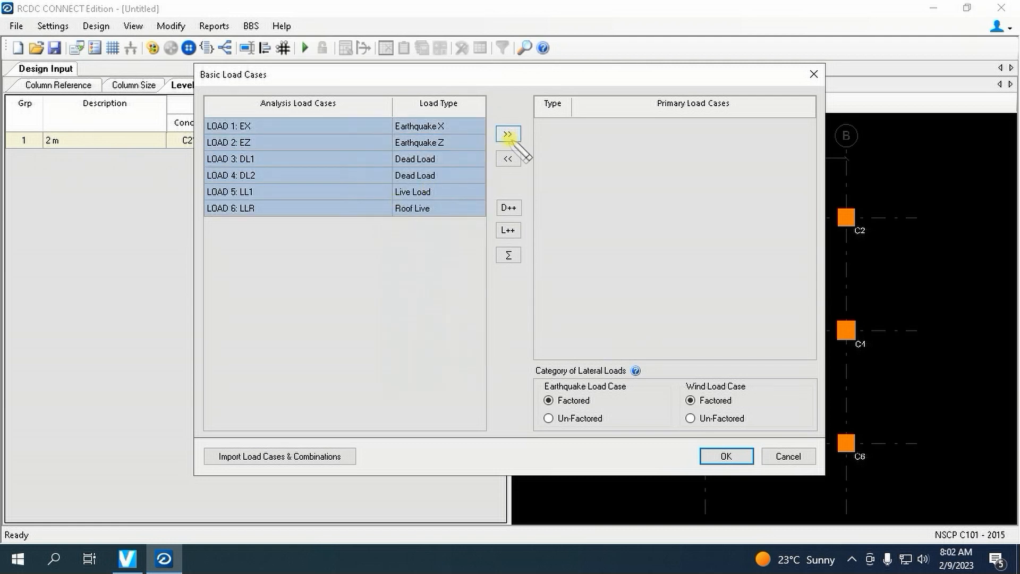
{"action": "left_click", "coordinate": [509, 136]}
{"action": "left_click", "coordinate": [710, 458]}
Add the column load combinations from the analysis with combinations 12 to 15 also included, and run the column design.
{"action": "left_click", "coordinate": [744, 424]}
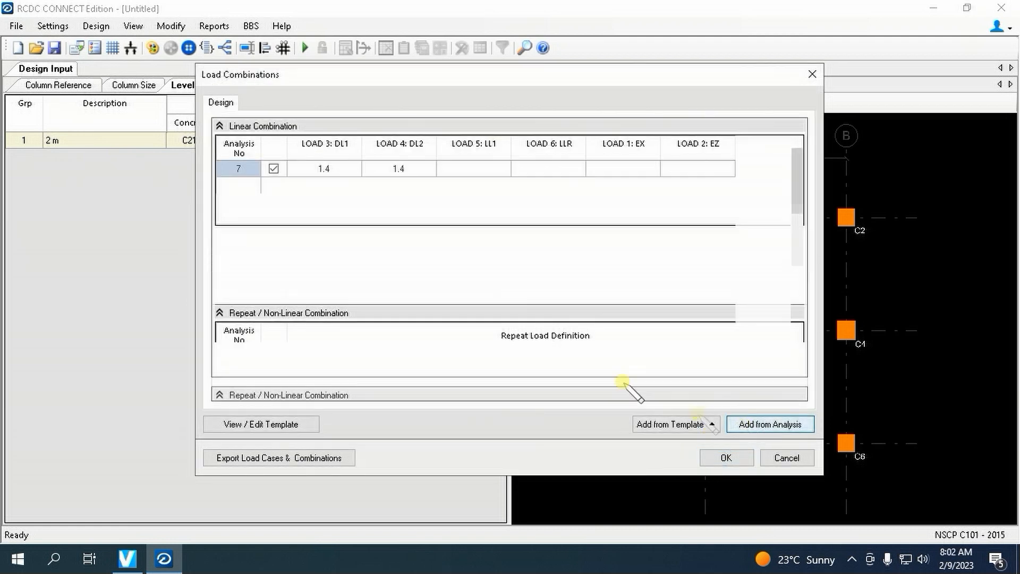
{"action": "left_click_drag", "start_coordinate": [273, 251], "coordinate": [272, 299]}
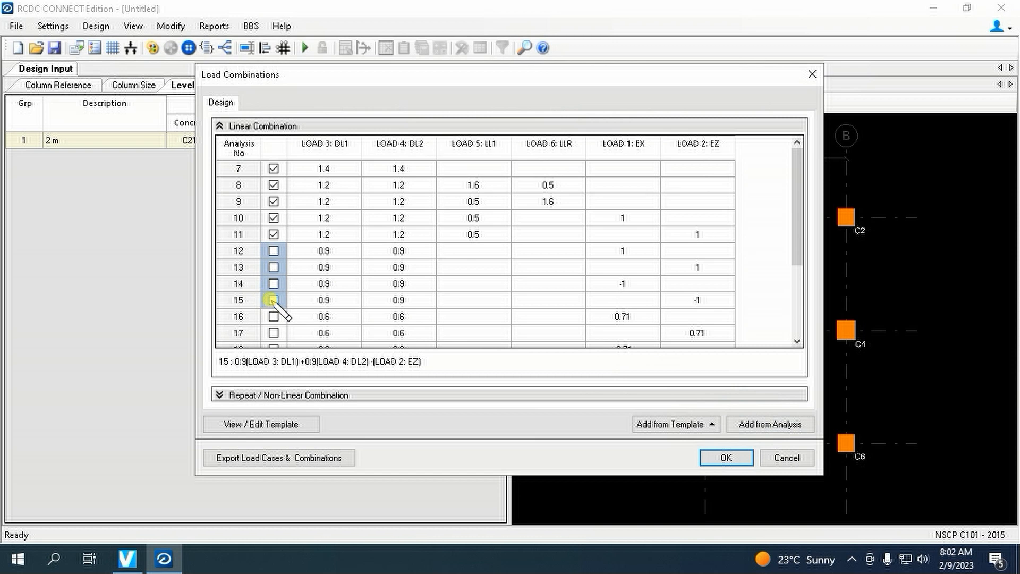
{"action": "right_click", "coordinate": [272, 300]}
{"action": "left_click", "coordinate": [319, 398]}
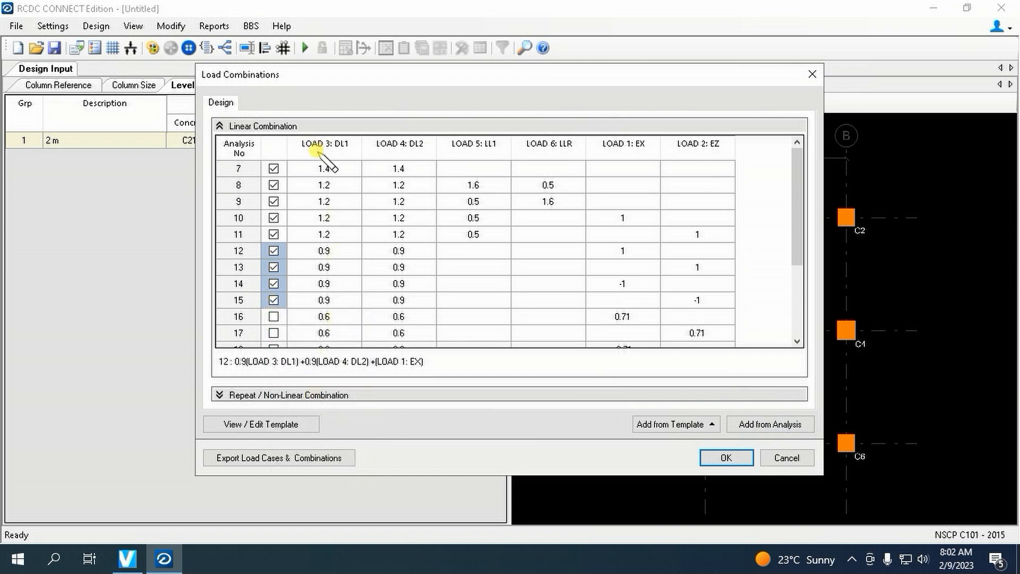
{"action": "left_click", "coordinate": [726, 457]}
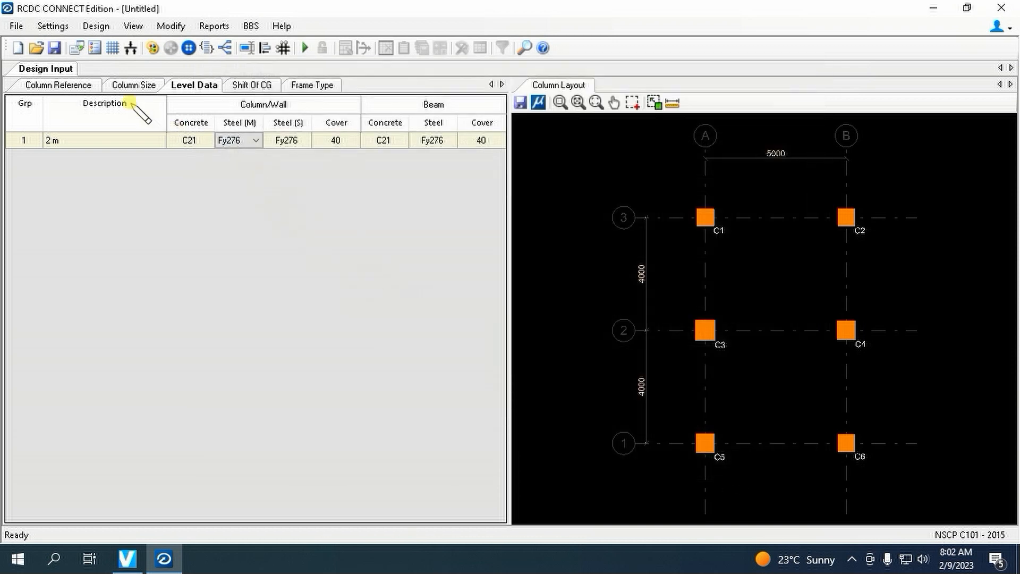
{"action": "left_click", "coordinate": [97, 26]}
{"action": "left_click", "coordinate": [122, 46]}
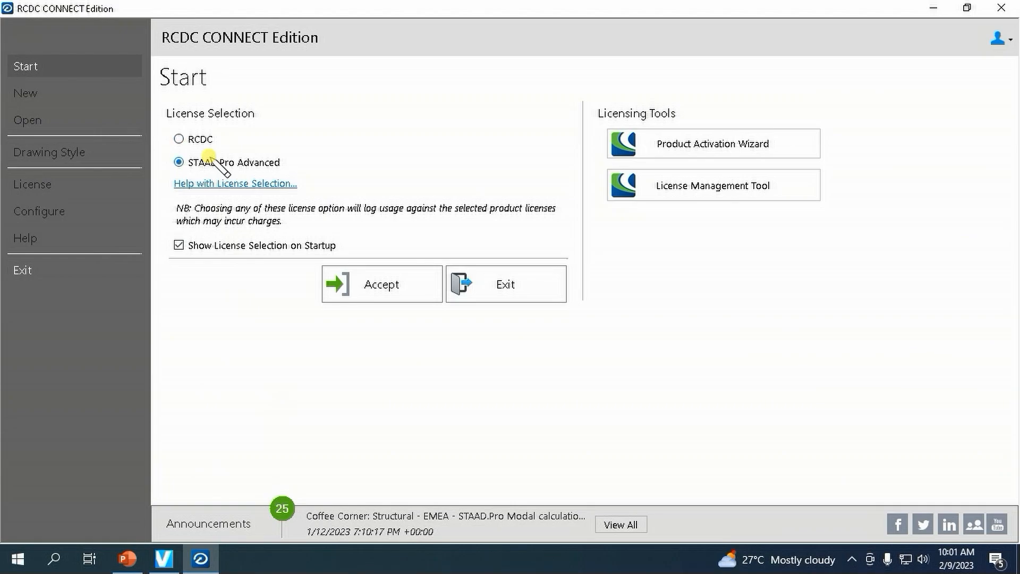
Accept the STAAD.Pro Advanced license and enter project ghg, client g, engineer g and design code NSCP C101 - 2015.
{"action": "left_click", "coordinate": [376, 285]}
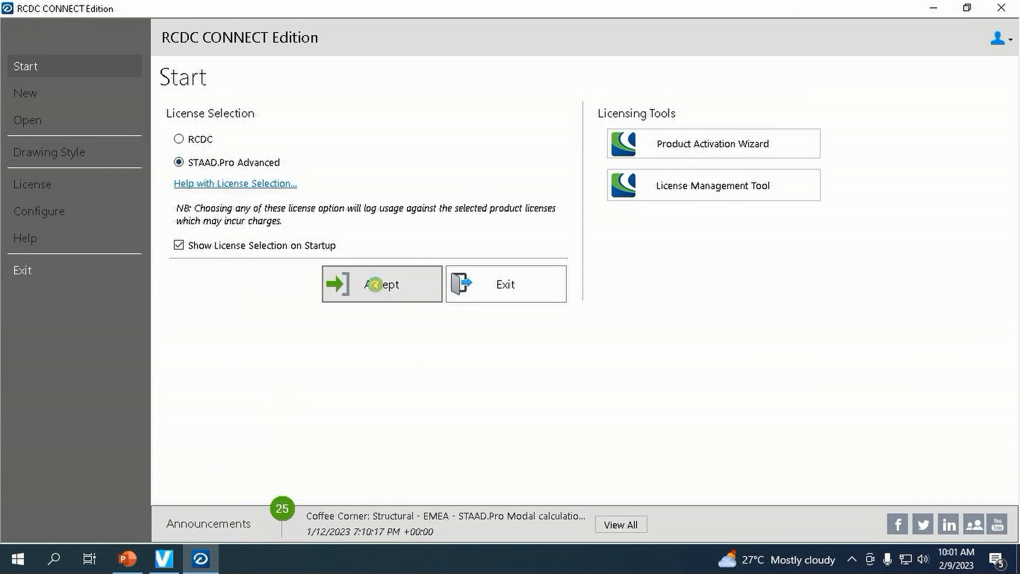
{"action": "left_click", "coordinate": [348, 139]}
{"action": "type", "text": "ghg"}
{"action": "left_click", "coordinate": [314, 168]}
{"action": "type", "text": "g"}
{"action": "left_click", "coordinate": [296, 190]}
{"action": "type", "text": "g"}
{"action": "left_click", "coordinate": [289, 217]}
{"action": "left_click", "coordinate": [295, 278]}
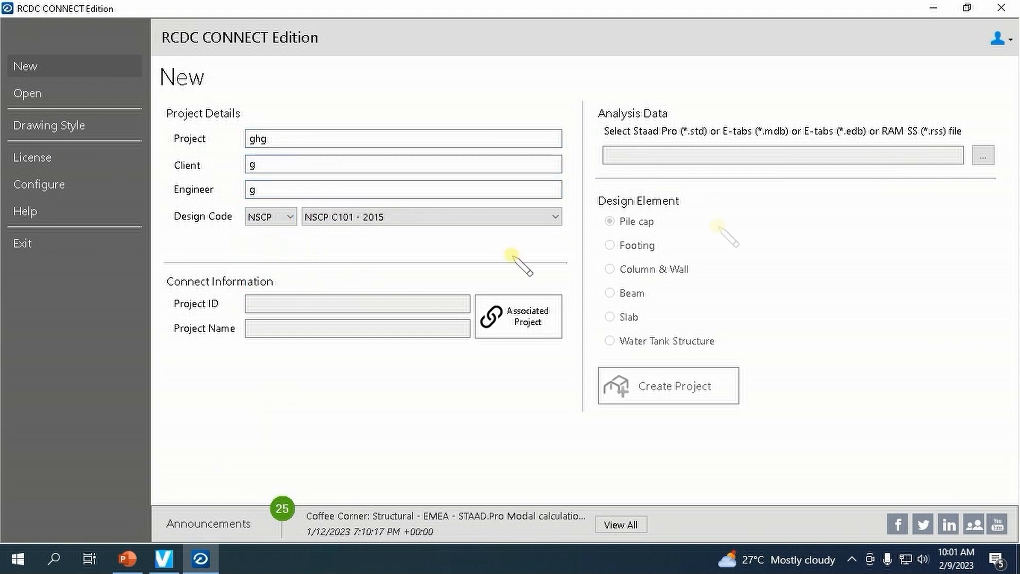
Load the SUBSTRUCTURE analysis file from the ECCENTRIC FOOTING DESIGN folder's SUBSTRUCTURE subfolder and create a footing project.
{"action": "left_click", "coordinate": [984, 155]}
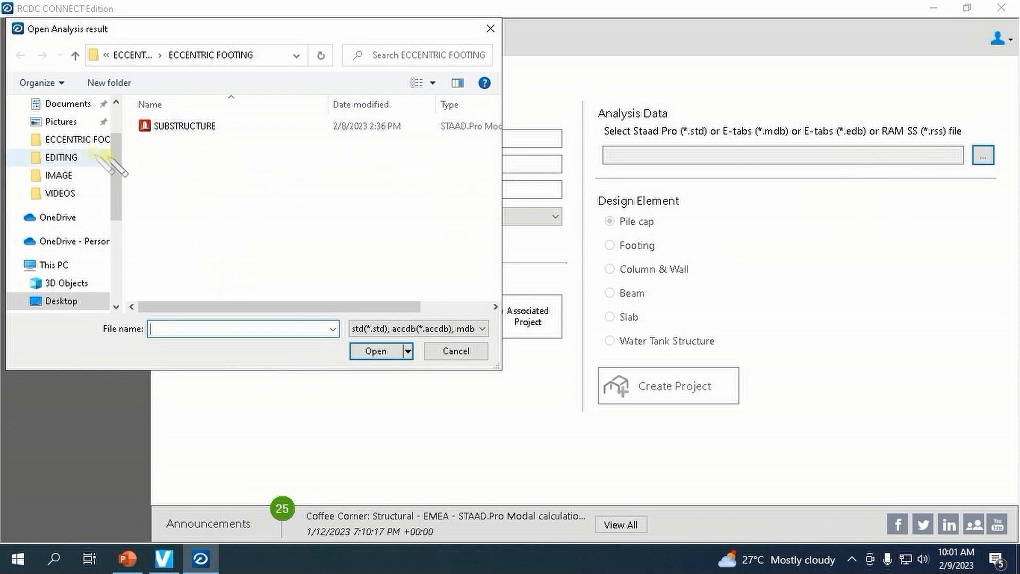
{"action": "scroll", "coordinate": [69, 139], "scroll_direction": "up", "scroll_amount": 2}
{"action": "left_click", "coordinate": [70, 139]}
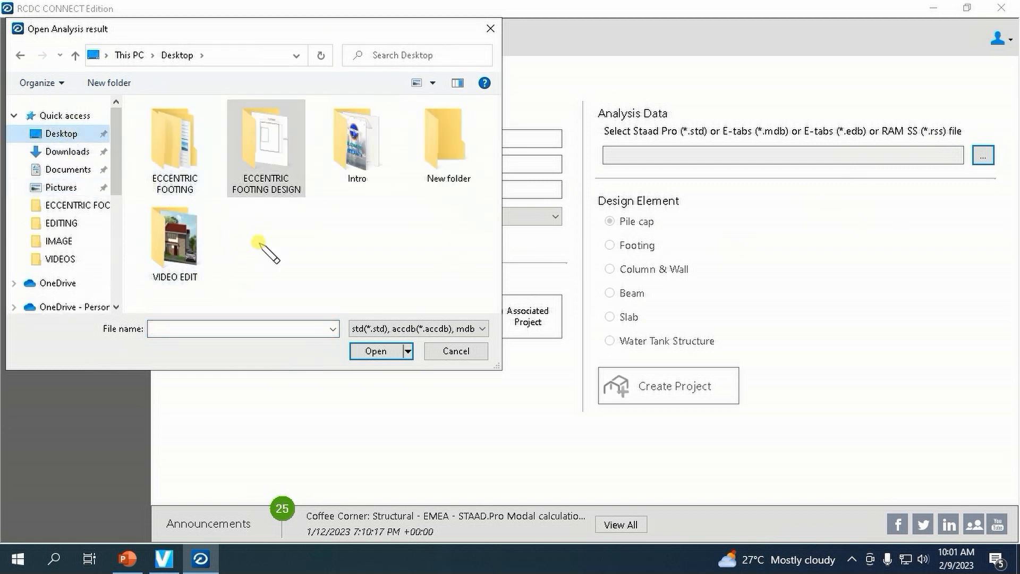
{"action": "double_click", "coordinate": [264, 160]}
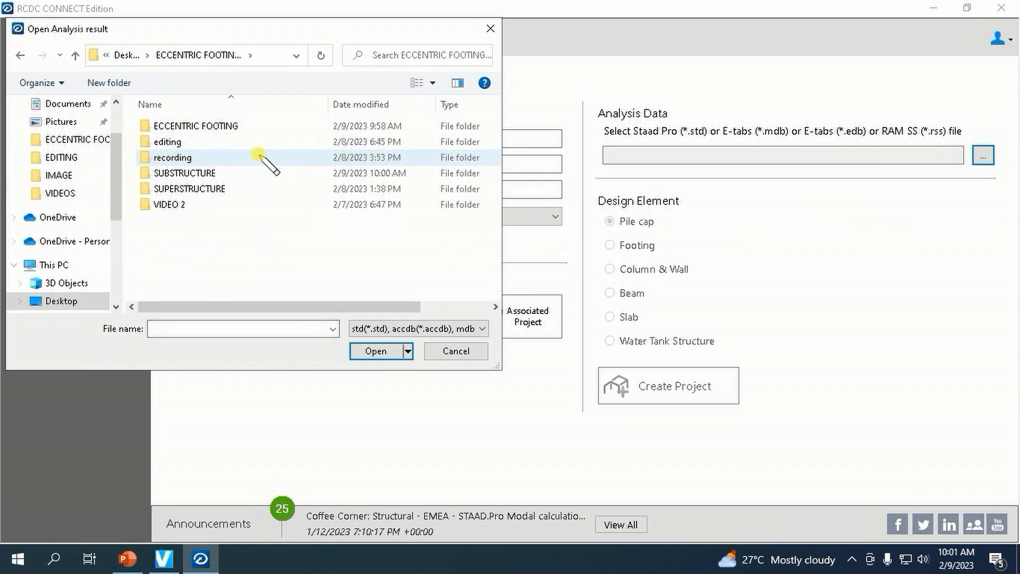
{"action": "double_click", "coordinate": [227, 172]}
{"action": "double_click", "coordinate": [193, 128]}
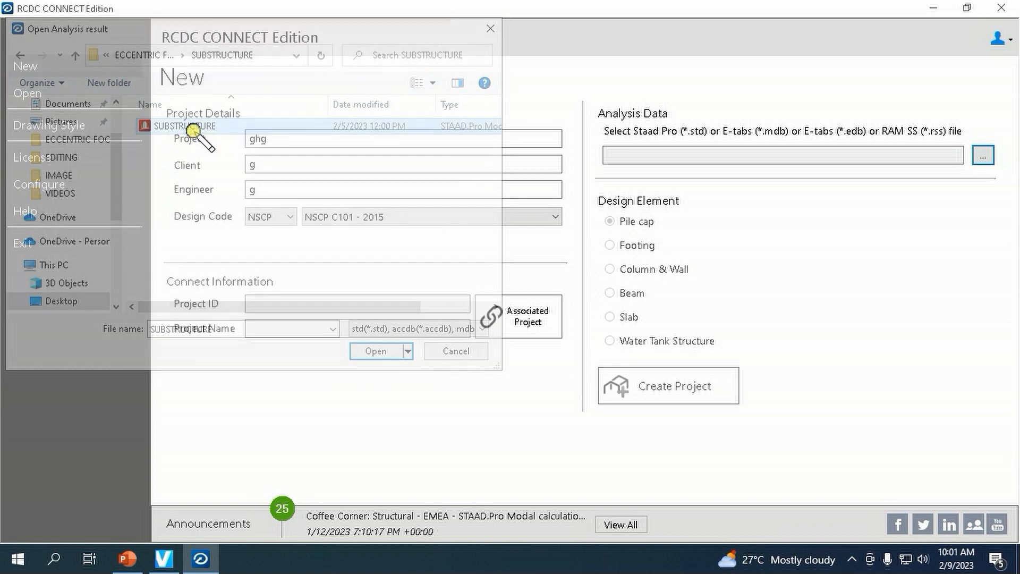
{"action": "left_click", "coordinate": [637, 245]}
{"action": "left_click", "coordinate": [679, 386]}
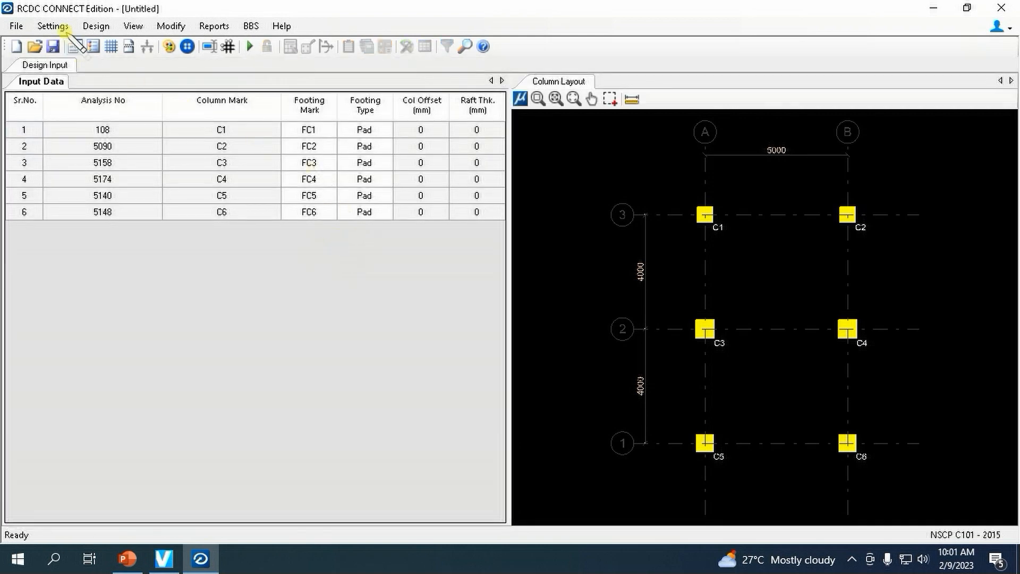
In the footing general settings, enable a 2.94 kN/sqm surcharge load, top steel for all footings, and the sliding and overturning checks.
{"action": "left_click", "coordinate": [63, 29]}
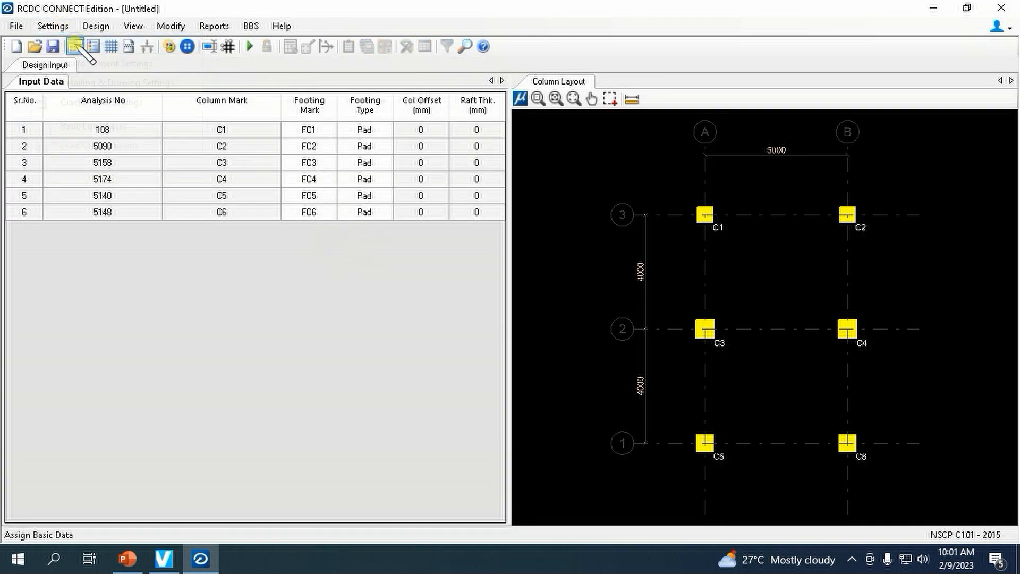
{"action": "left_click", "coordinate": [76, 42]}
{"action": "left_click", "coordinate": [367, 102]}
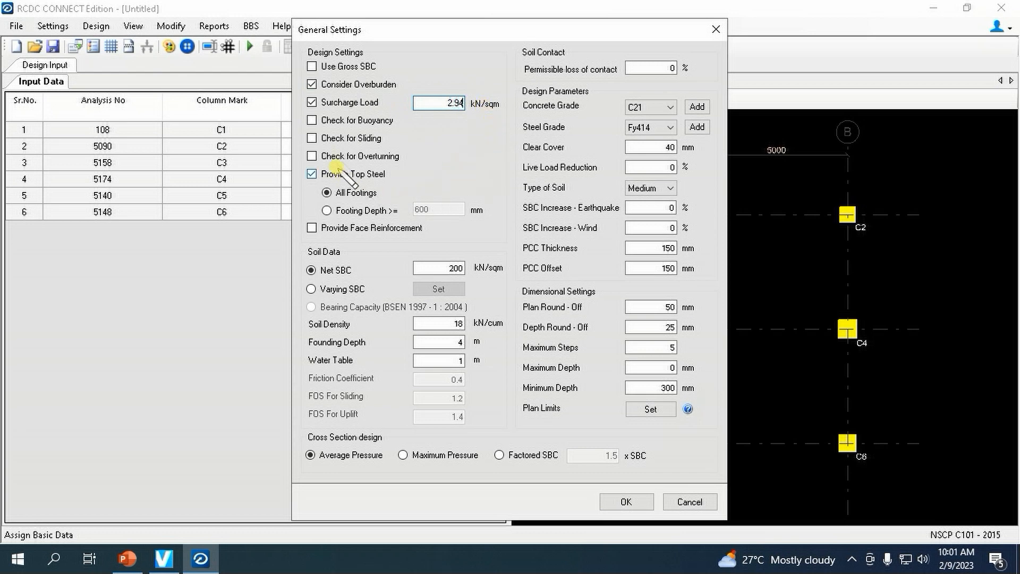
{"action": "left_click", "coordinate": [334, 142]}
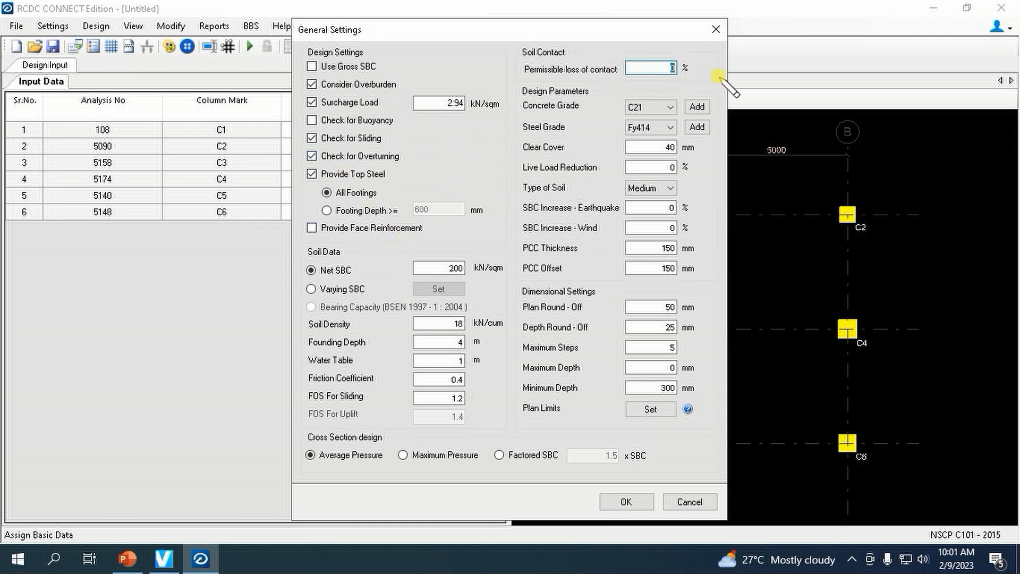
Set loss of contact 50%, steel Fy276, clear cover 75 mm, both SBC increases 33%, maximum depth 500 mm, founding depth 2 m and water table 8 m.
{"action": "left_click", "coordinate": [650, 127]}
{"action": "left_click", "coordinate": [653, 151]}
{"action": "double_click", "coordinate": [649, 147]}
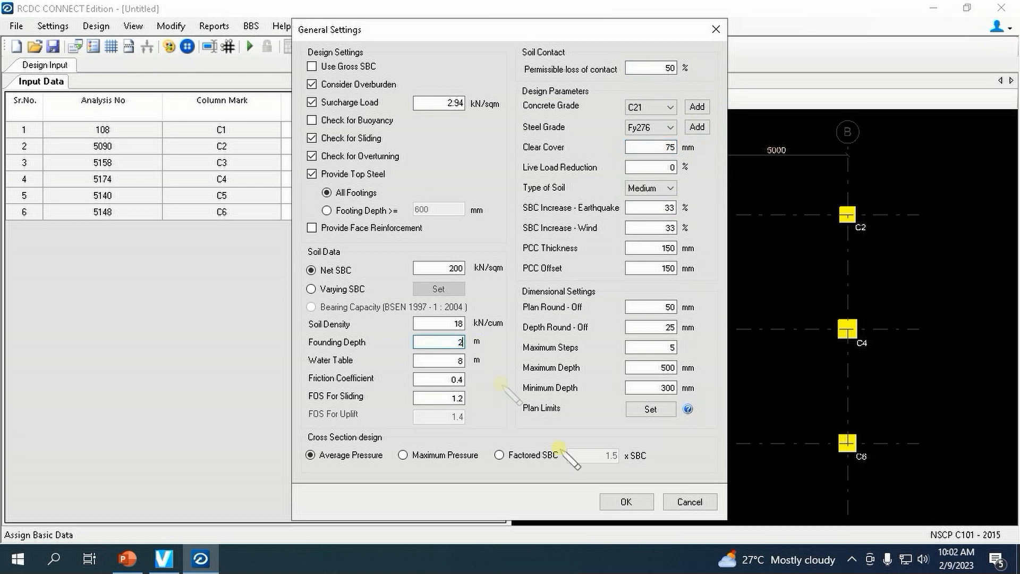
{"action": "left_click", "coordinate": [626, 502]}
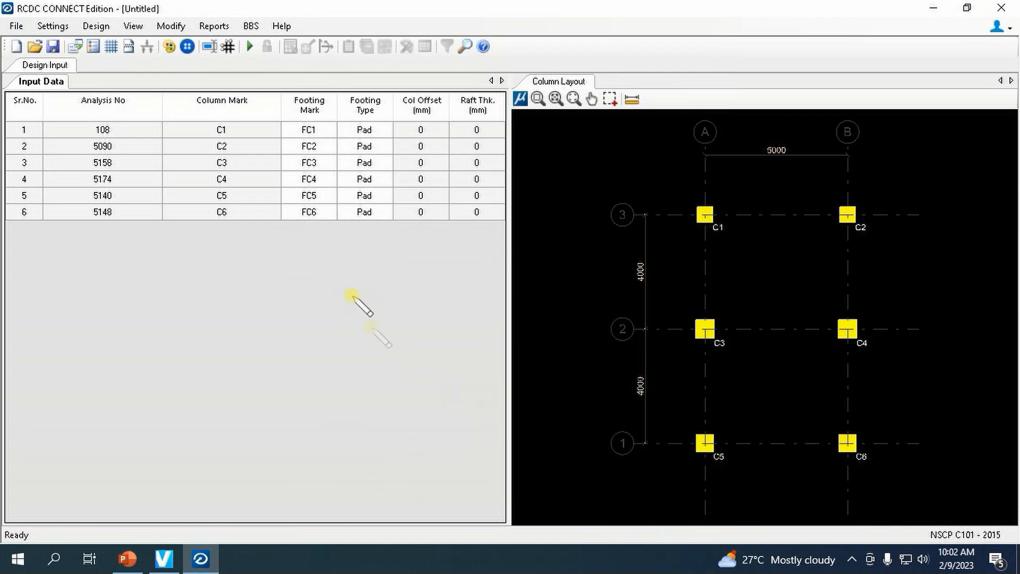
In the footing reinforcement settings, set the minimum bottom steel to 16 and adjust the minimum top and maximum main steel sizes.
{"action": "left_click", "coordinate": [53, 25]}
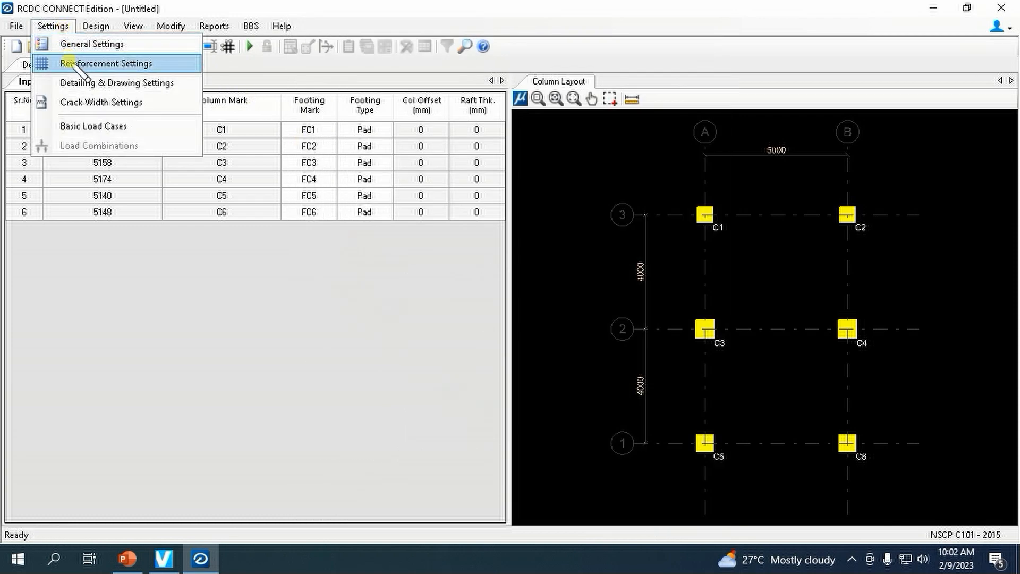
{"action": "left_click", "coordinate": [114, 64]}
{"action": "left_click", "coordinate": [674, 147]}
{"action": "left_click", "coordinate": [651, 208]}
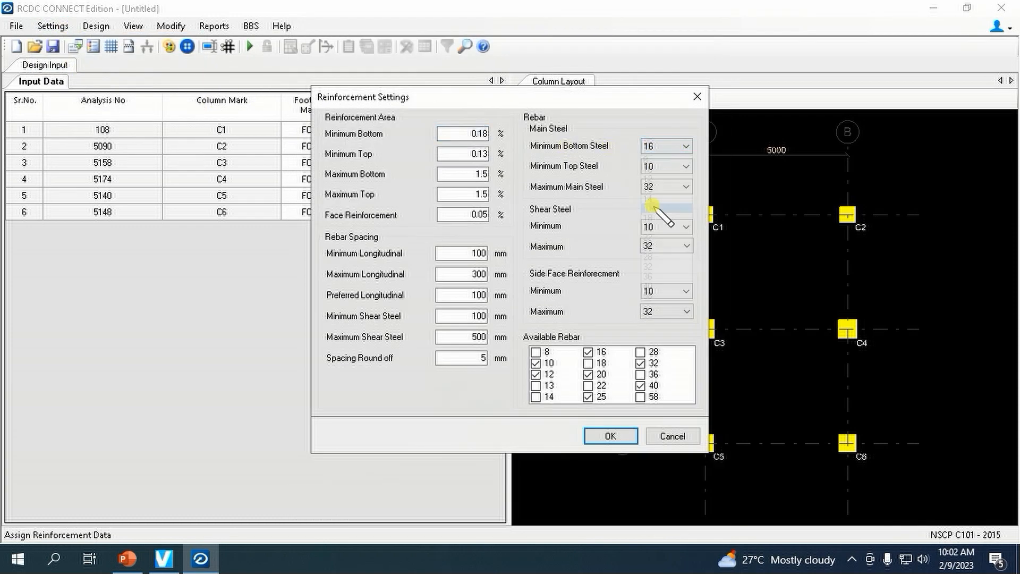
{"action": "left_click", "coordinate": [667, 167]}
{"action": "left_click", "coordinate": [649, 229]}
{"action": "left_click", "coordinate": [674, 187]}
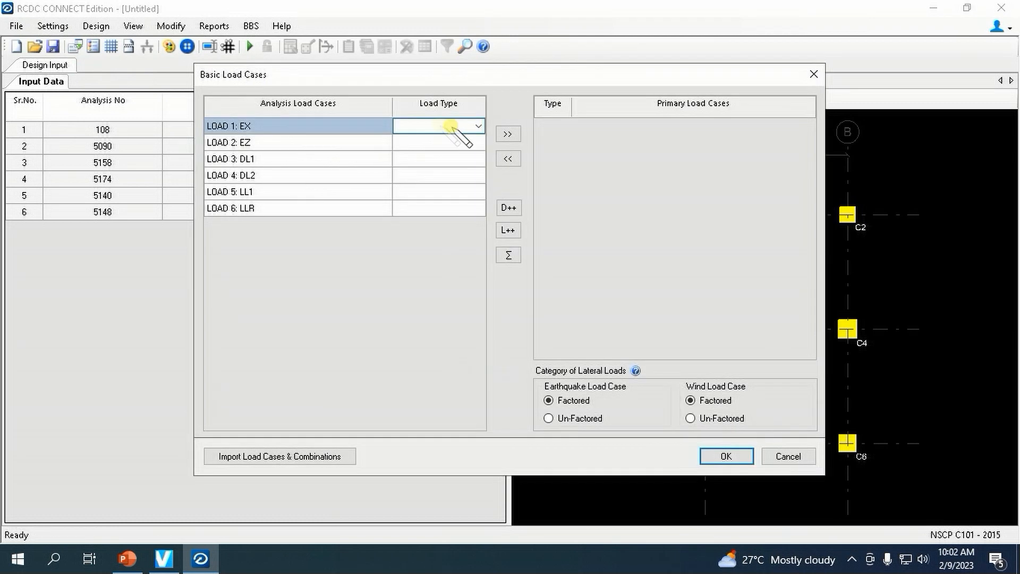
In the footing project's basic load cases, assign Earthquake X to EX and Earthquake Z to EZ.
{"action": "left_click", "coordinate": [451, 127]}
{"action": "left_click", "coordinate": [456, 169]}
{"action": "left_click", "coordinate": [478, 143]}
{"action": "left_click", "coordinate": [452, 191]}
Assign Dead Load to DL1 and DL2, Live Load to LL1 and Roof Live to LLR, and make all six footing load cases primary.
{"action": "left_click", "coordinate": [450, 160]}
{"action": "left_click", "coordinate": [455, 174]}
{"action": "left_click", "coordinate": [468, 176]}
{"action": "left_click", "coordinate": [463, 189]}
{"action": "left_click", "coordinate": [476, 193]}
{"action": "left_click", "coordinate": [454, 214]}
{"action": "left_click", "coordinate": [458, 209]}
{"action": "left_click", "coordinate": [412, 358]}
{"action": "left_click_drag", "start_coordinate": [359, 129], "coordinate": [358, 209]}
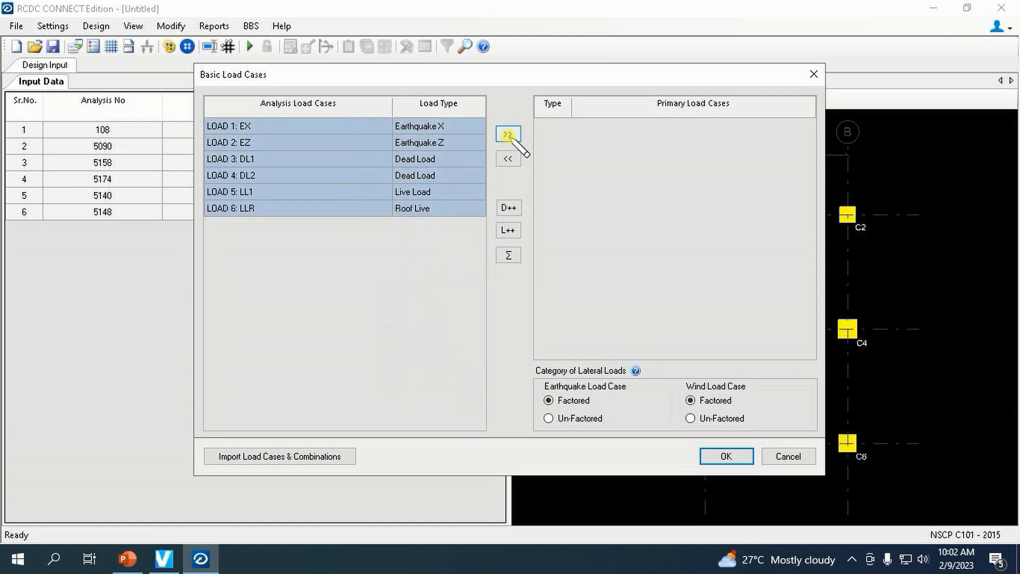
{"action": "left_click", "coordinate": [507, 133]}
{"action": "left_click", "coordinate": [726, 456]}
Add the footing design load combinations from the analysis and also include combinations 12 to 15.
{"action": "left_click", "coordinate": [794, 424]}
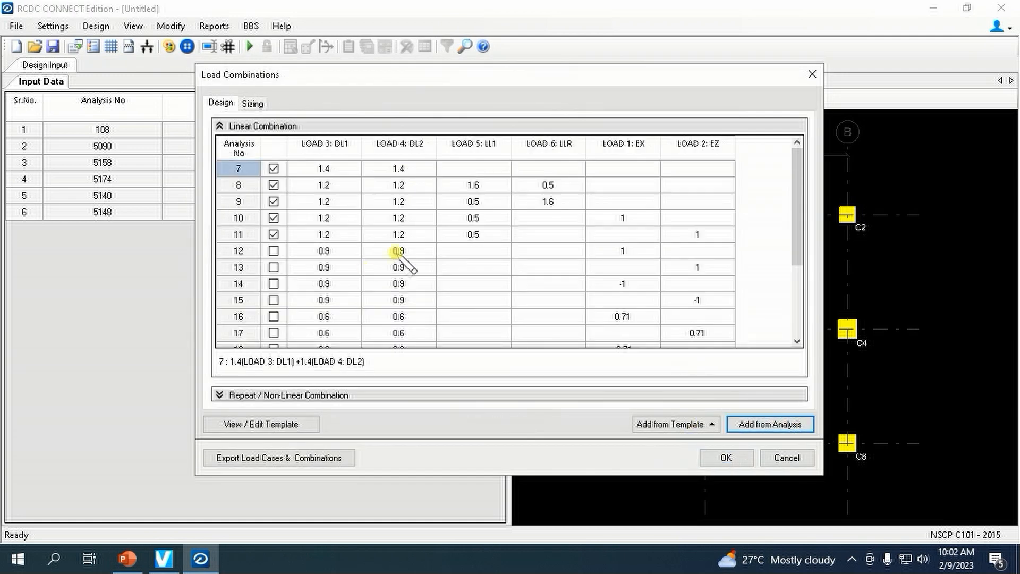
{"action": "right_click", "coordinate": [273, 299]}
{"action": "left_click", "coordinate": [326, 393]}
Add the sizing combinations from the analysis and exclude combinations 12 to 15 from the SBC, buoyancy, sliding and overturning checks.
{"action": "left_click", "coordinate": [253, 103]}
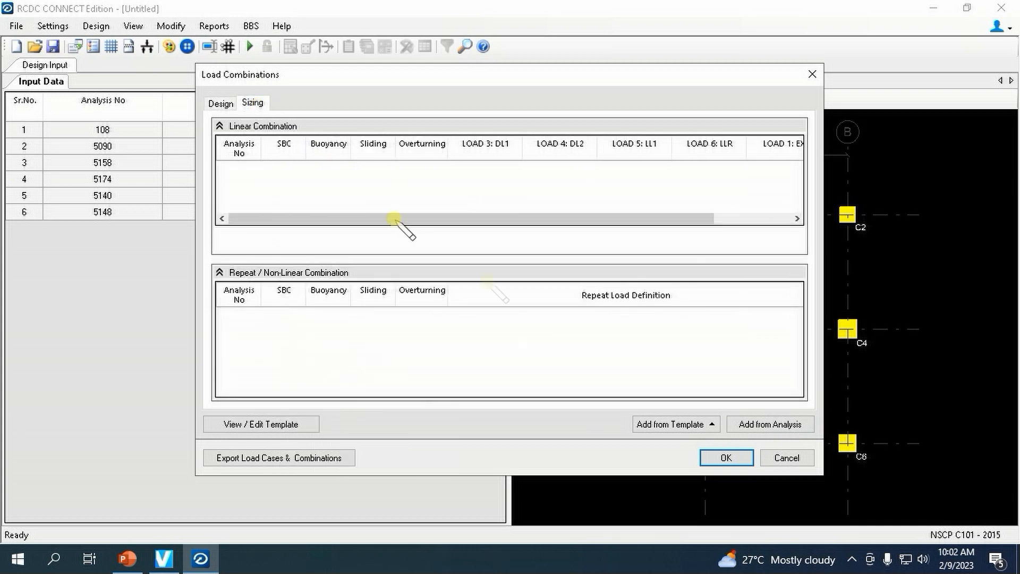
{"action": "left_click", "coordinate": [755, 425]}
{"action": "left_click_drag", "start_coordinate": [283, 251], "coordinate": [407, 299]}
{"action": "right_click", "coordinate": [407, 300]}
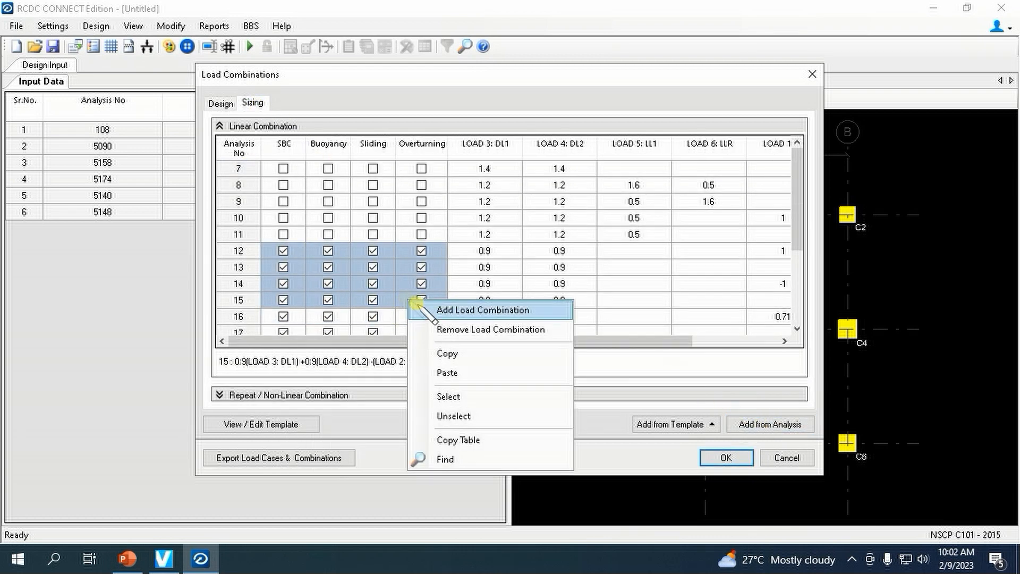
{"action": "left_click", "coordinate": [456, 416]}
{"action": "left_click", "coordinate": [726, 458]}
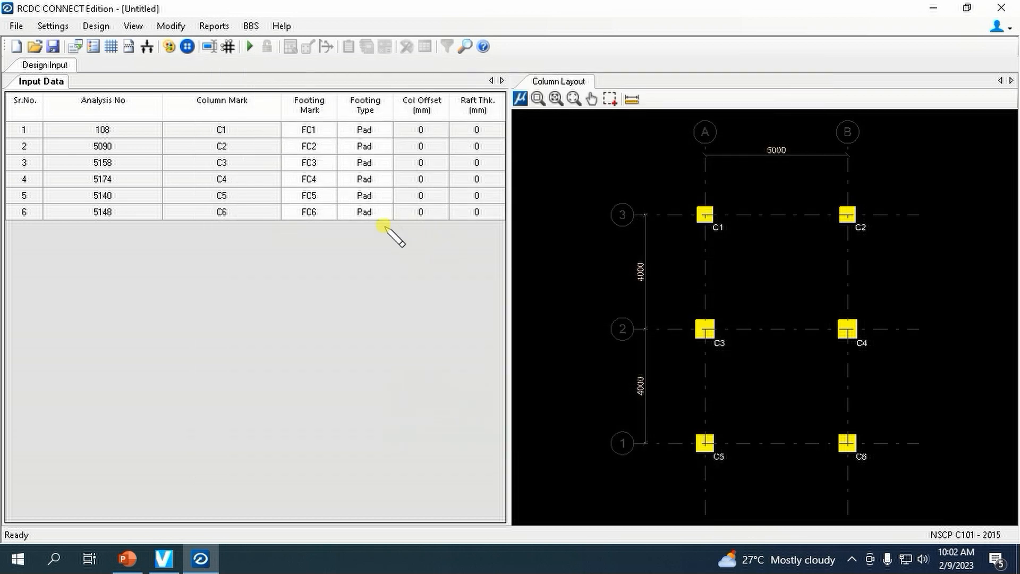
Run the footing design and review the size of footing FC4.
{"action": "left_click", "coordinate": [101, 27]}
{"action": "left_click", "coordinate": [117, 44]}
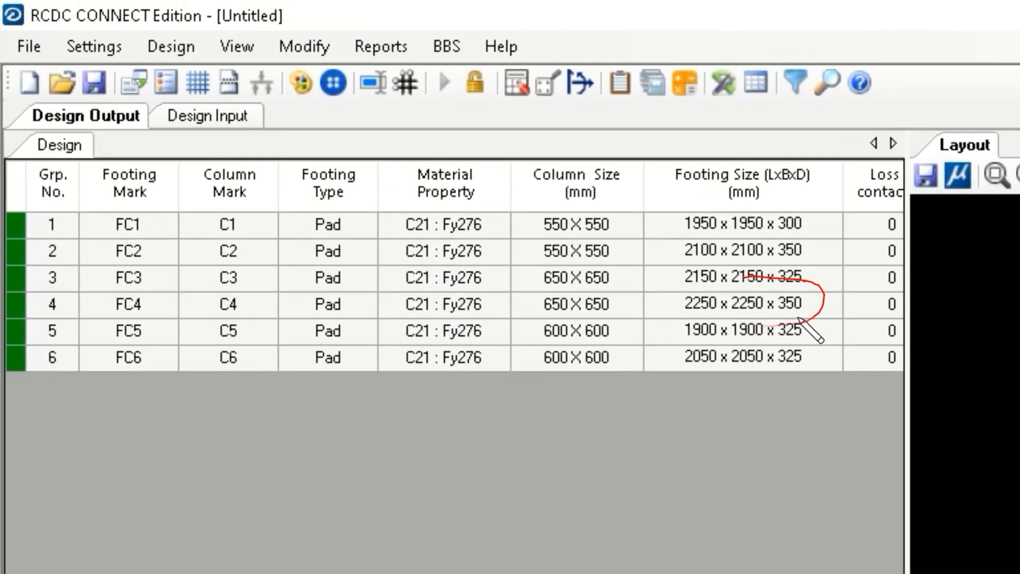
{"action": "left_click_drag", "start_coordinate": [799, 317], "coordinate": [743, 273]}
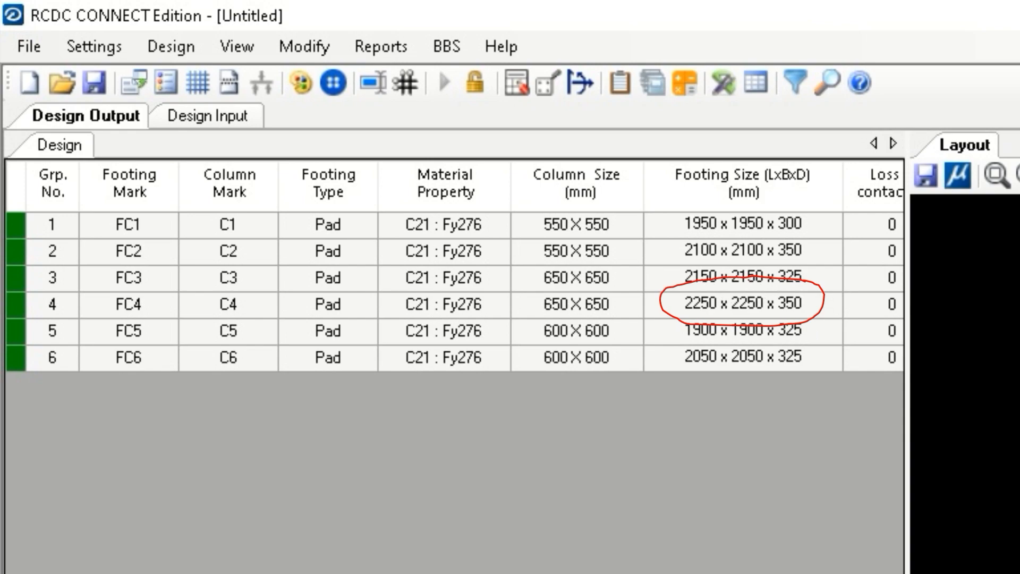
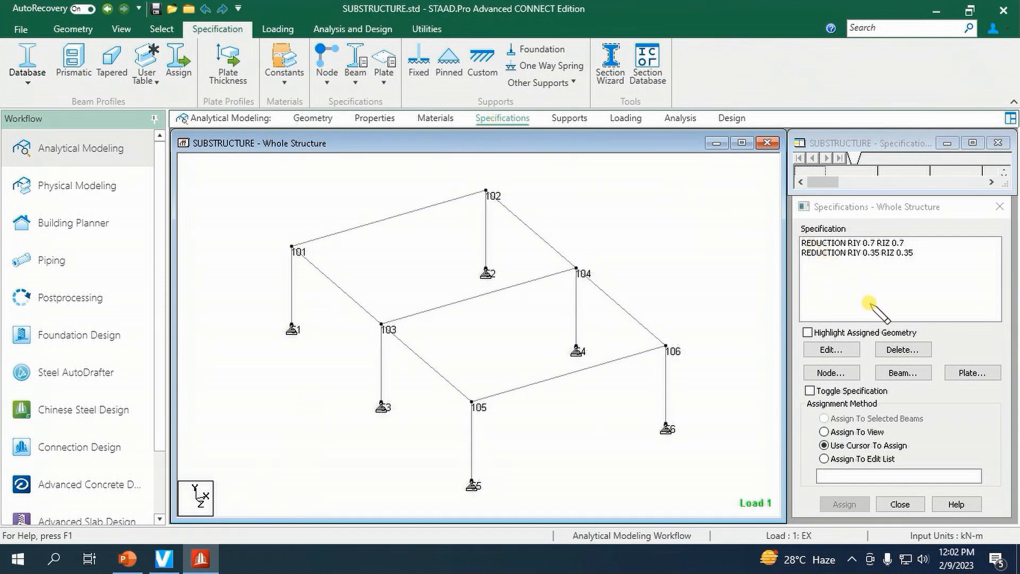
In the STAAD.Pro SUBSTRUCTURE model, add a member offset specification of 0.4 m in global X at the start.
{"action": "left_click", "coordinate": [906, 374]}
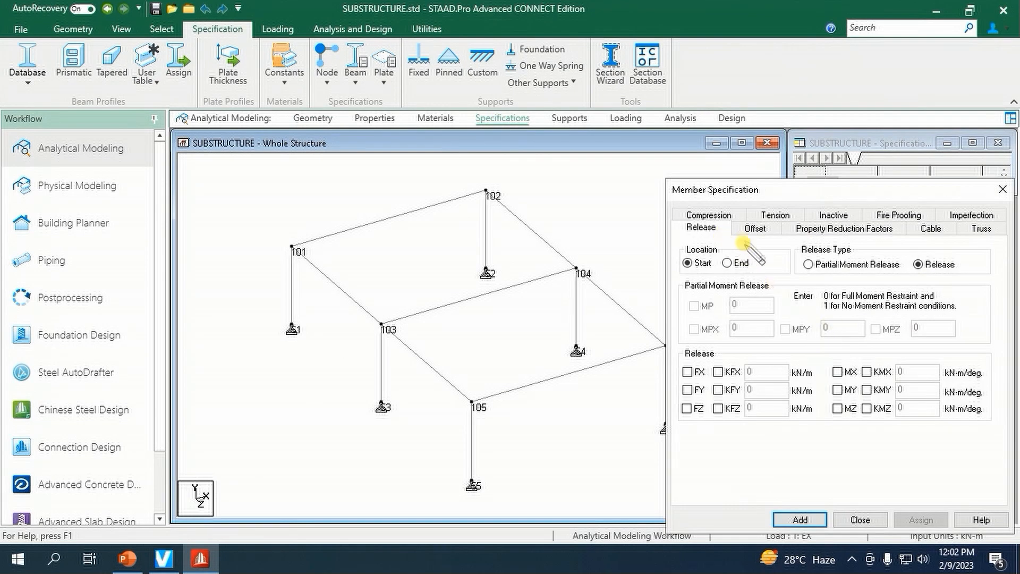
{"action": "left_click", "coordinate": [755, 228]}
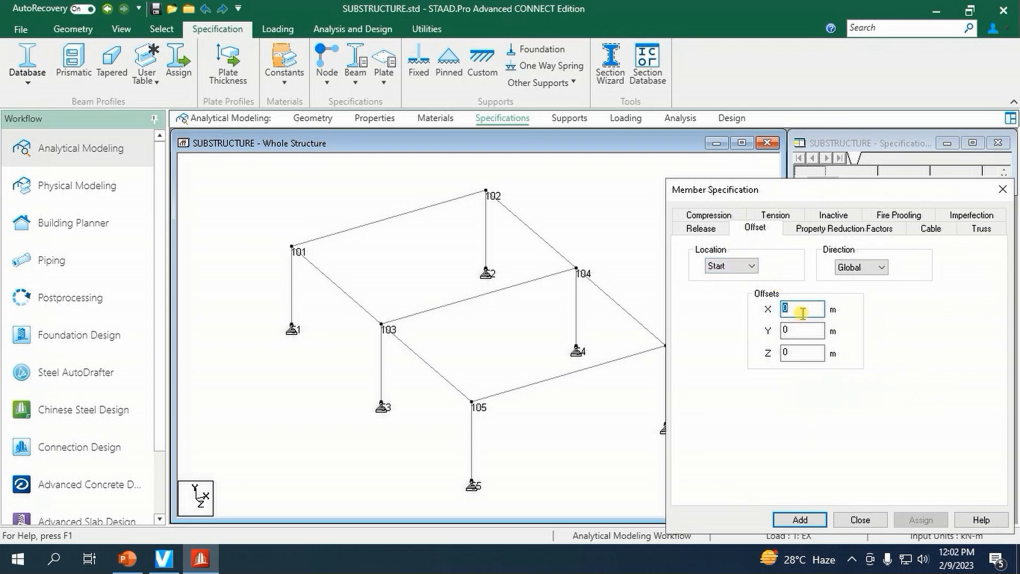
{"action": "type", "text": "0.4"}
{"action": "key", "text": "Return"}
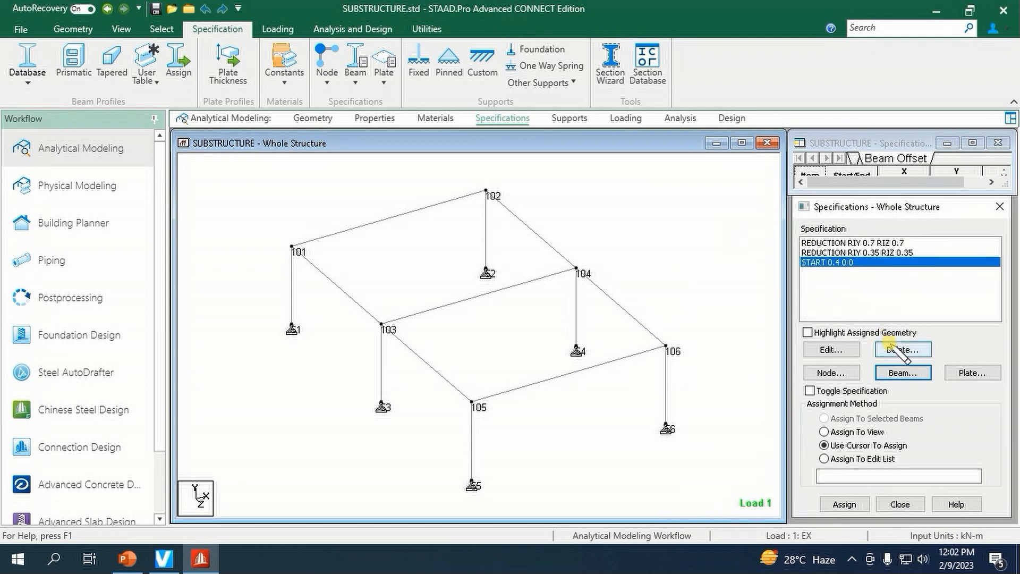
Add a second member offset specification of 0.4 m in global X at the member end.
{"action": "left_click", "coordinate": [904, 373]}
{"action": "left_click", "coordinate": [756, 228]}
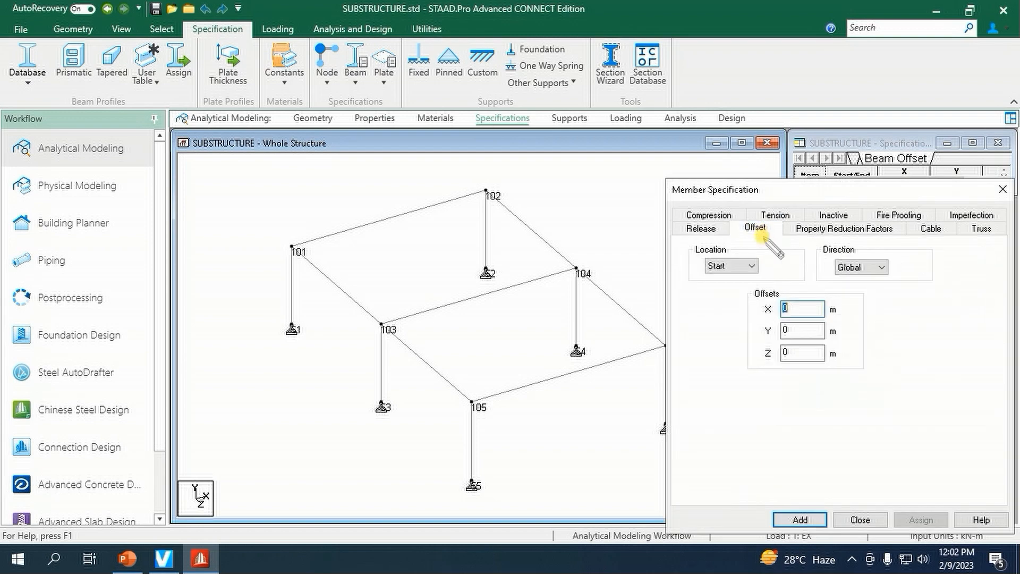
{"action": "left_click", "coordinate": [743, 266]}
{"action": "left_click", "coordinate": [741, 289]}
{"action": "double_click", "coordinate": [792, 309]}
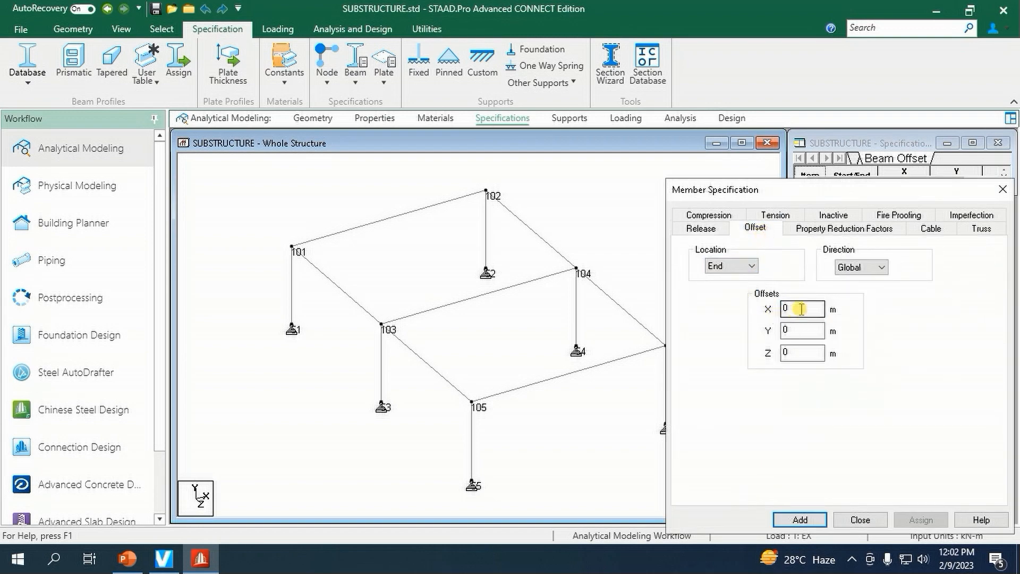
{"action": "type", "text": "0.4"}
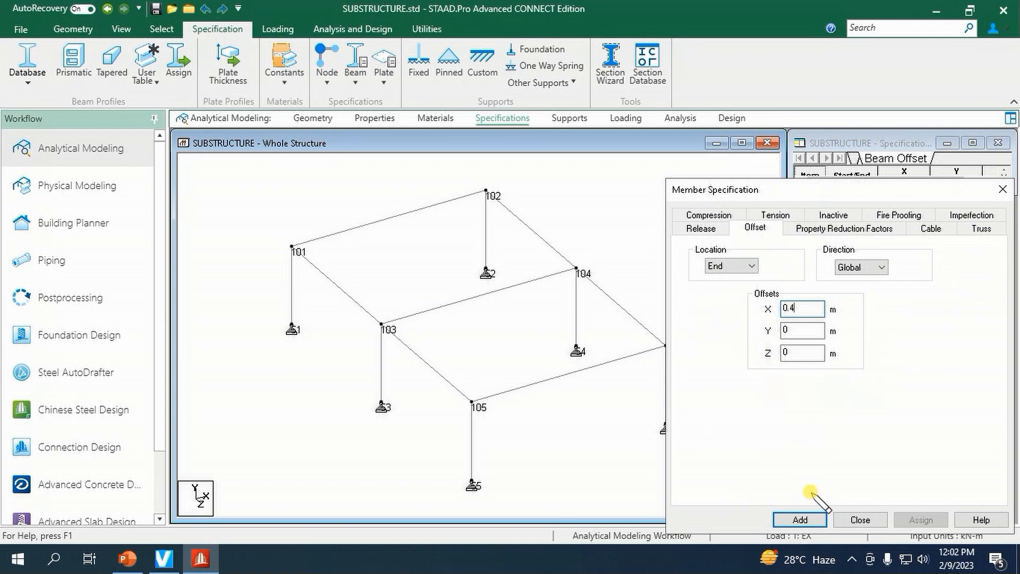
{"action": "left_click", "coordinate": [803, 519]}
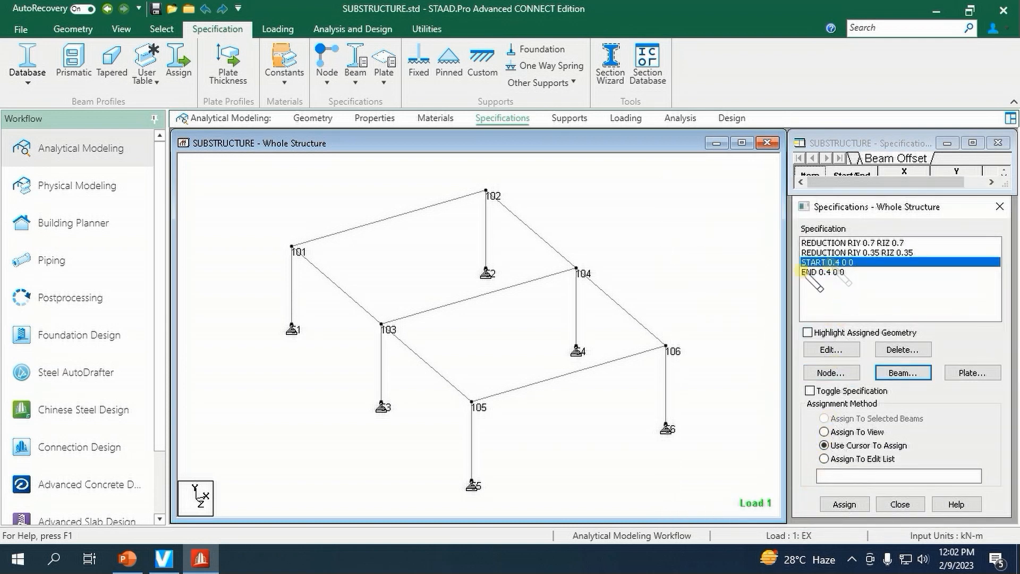
Assign the 0.4 m start offset to the three columns below nodes 101, 103 and 105, deleting the old result files.
{"action": "left_click", "coordinate": [292, 285]}
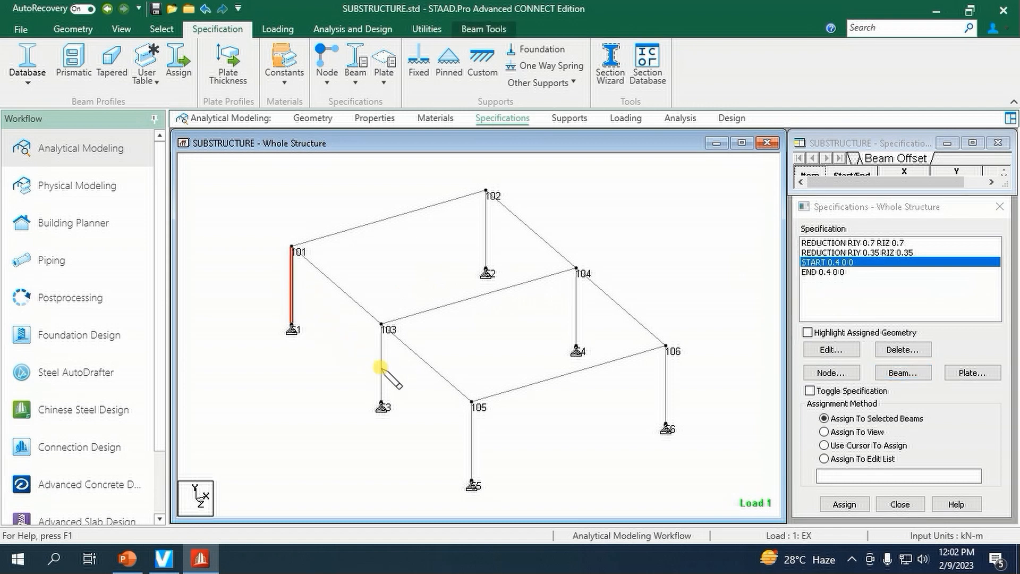
{"action": "left_click", "coordinate": [381, 366], "text": "ctrl"}
{"action": "left_click", "coordinate": [472, 446], "text": "ctrl"}
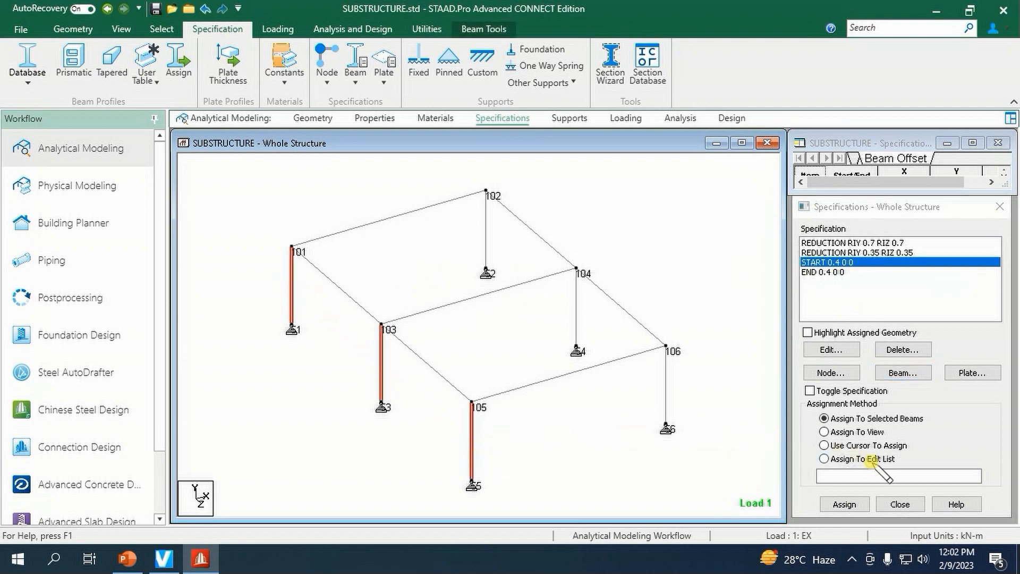
{"action": "left_click", "coordinate": [844, 505]}
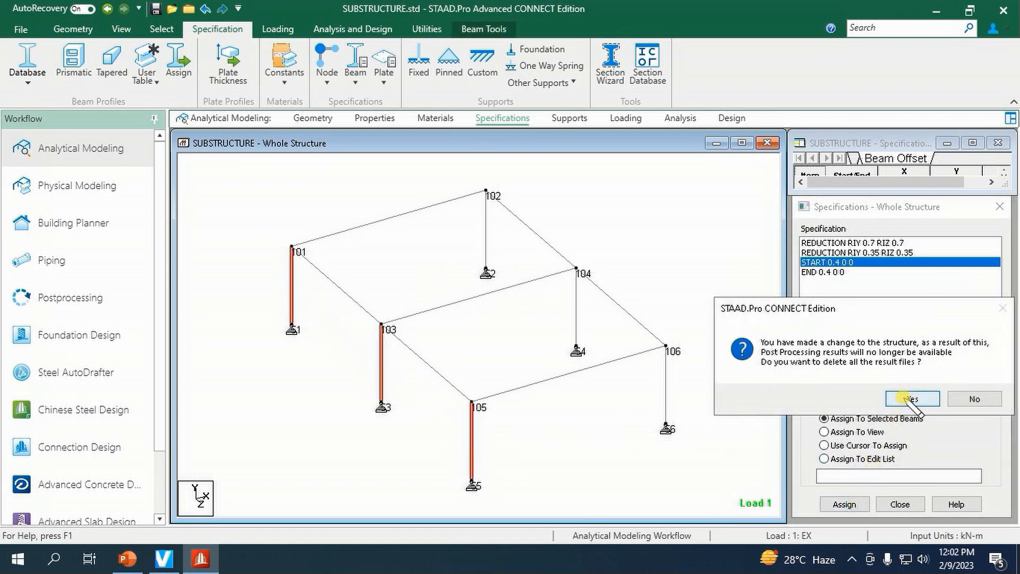
{"action": "left_click", "coordinate": [912, 398]}
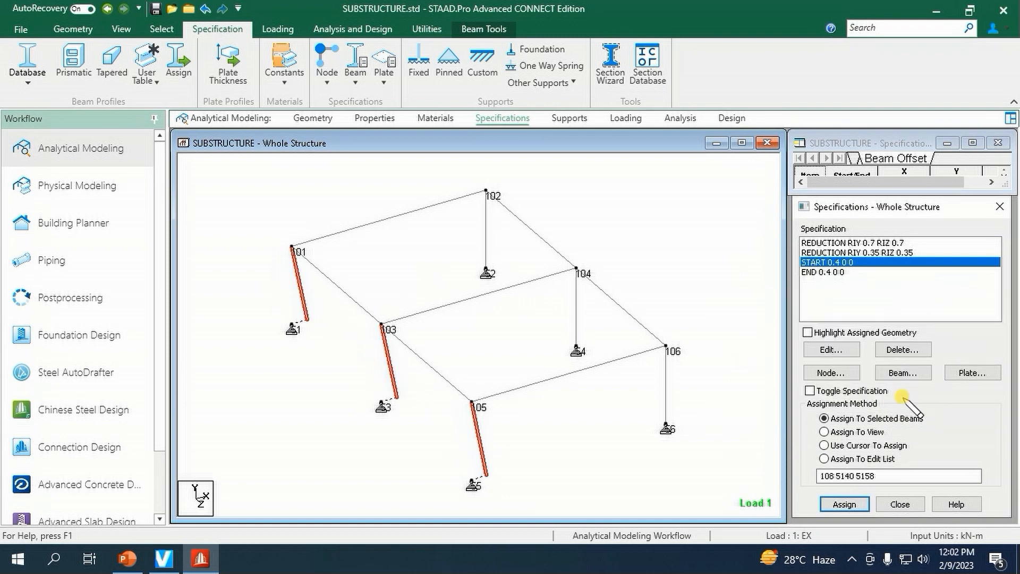
Assign the 0.4 m end offset to the same three columns below nodes 101, 103 and 105.
{"action": "left_click", "coordinate": [839, 273]}
{"action": "left_click", "coordinate": [845, 504]}
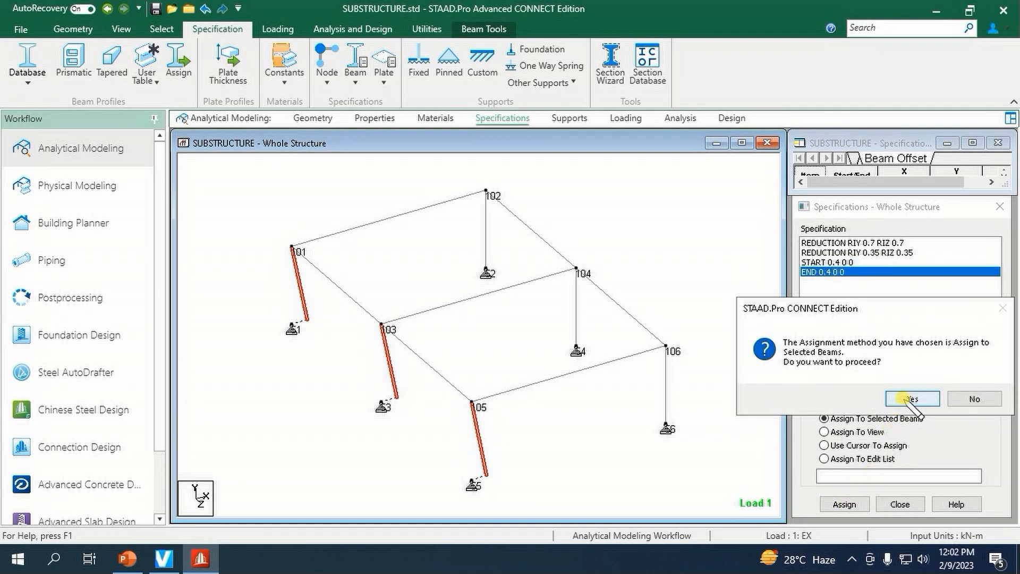
{"action": "left_click", "coordinate": [912, 399]}
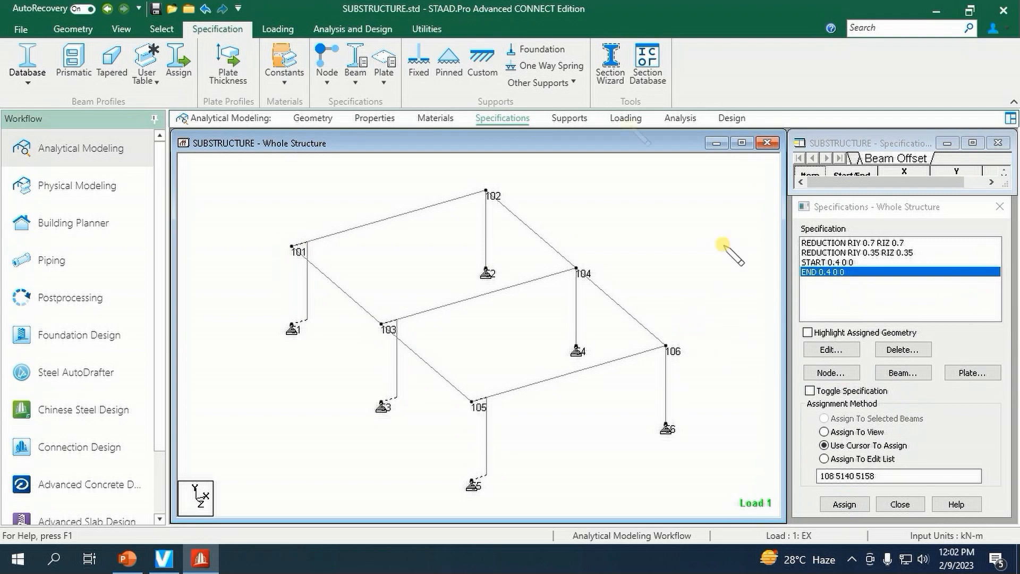
Run the structural analysis of the model with the column offsets and close the analysis run.
{"action": "left_click", "coordinate": [353, 28]}
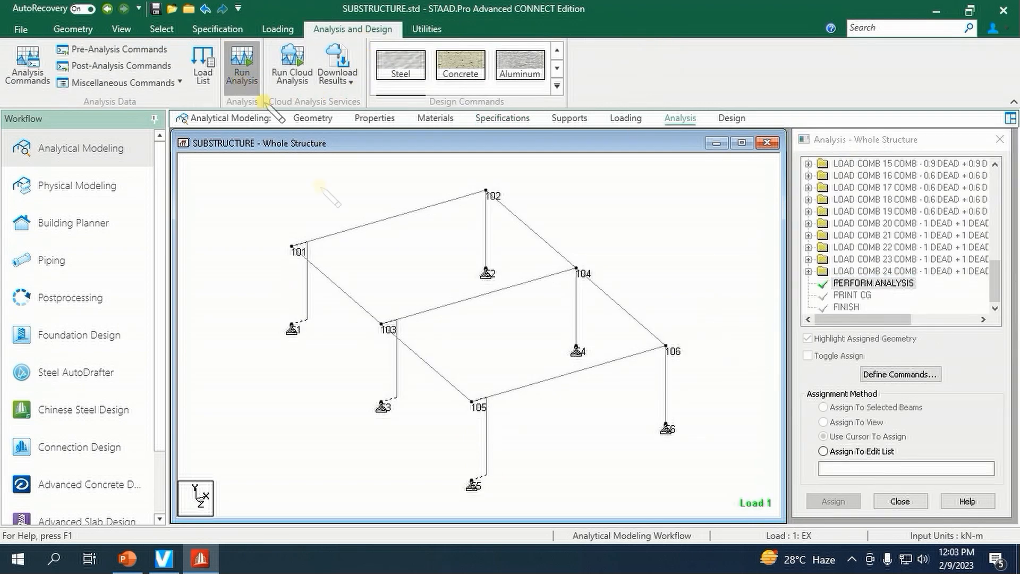
{"action": "left_click", "coordinate": [242, 79]}
{"action": "left_click", "coordinate": [500, 352]}
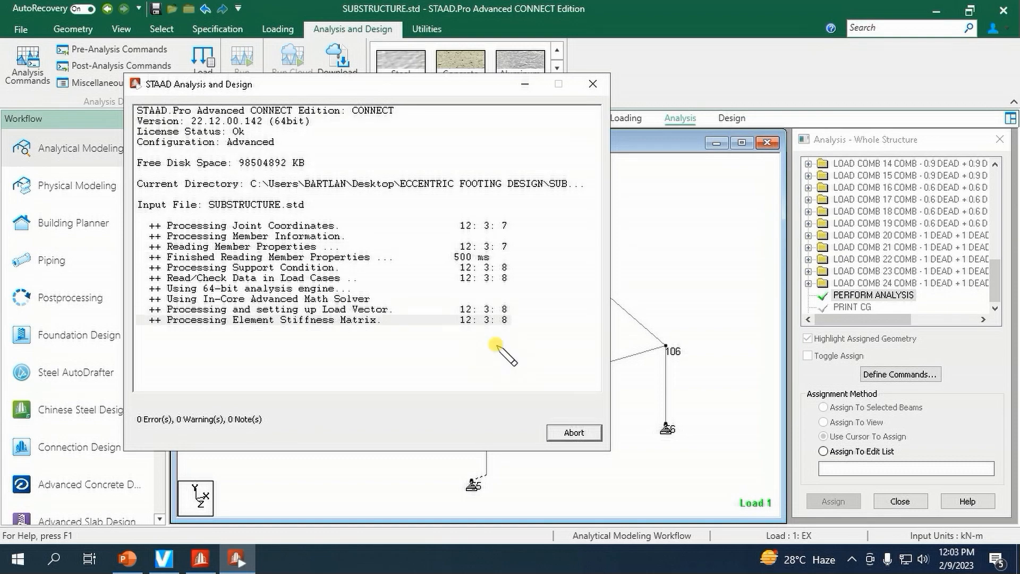
{"action": "left_click", "coordinate": [576, 436]}
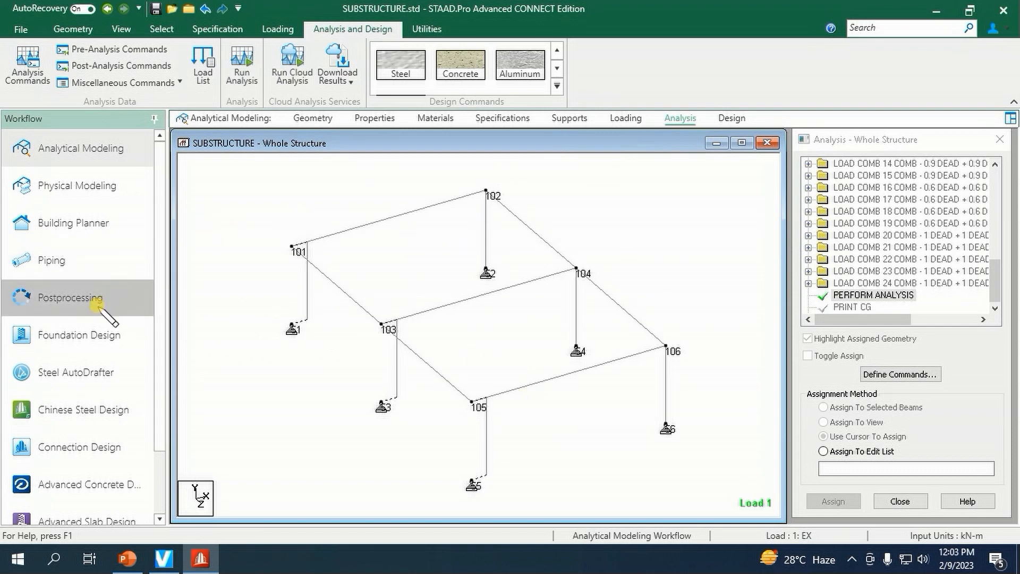
Select the column below node 101 and load the postprocessing results for all load cases.
{"action": "left_click", "coordinate": [307, 298]}
{"action": "left_click", "coordinate": [133, 299]}
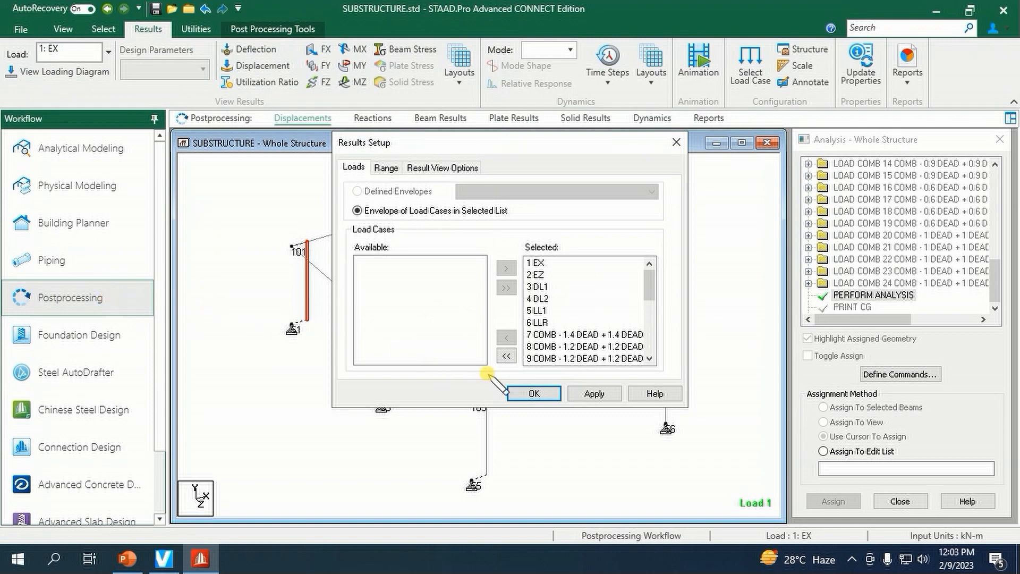
{"action": "left_click", "coordinate": [531, 394]}
Start a beam end forces report for the column below node 101, sorted by axial force.
{"action": "left_click", "coordinate": [908, 86]}
{"action": "left_click", "coordinate": [951, 168]}
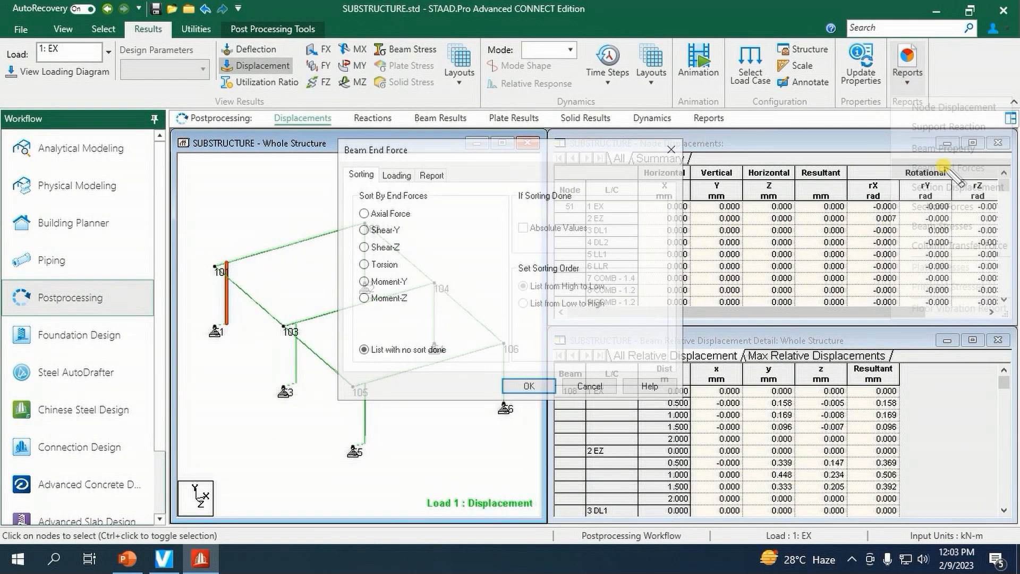
{"action": "left_click", "coordinate": [396, 214]}
Limit the column 101 report to load combinations 16 to 24, generate it, review the forces and close the table.
{"action": "left_click", "coordinate": [396, 175]}
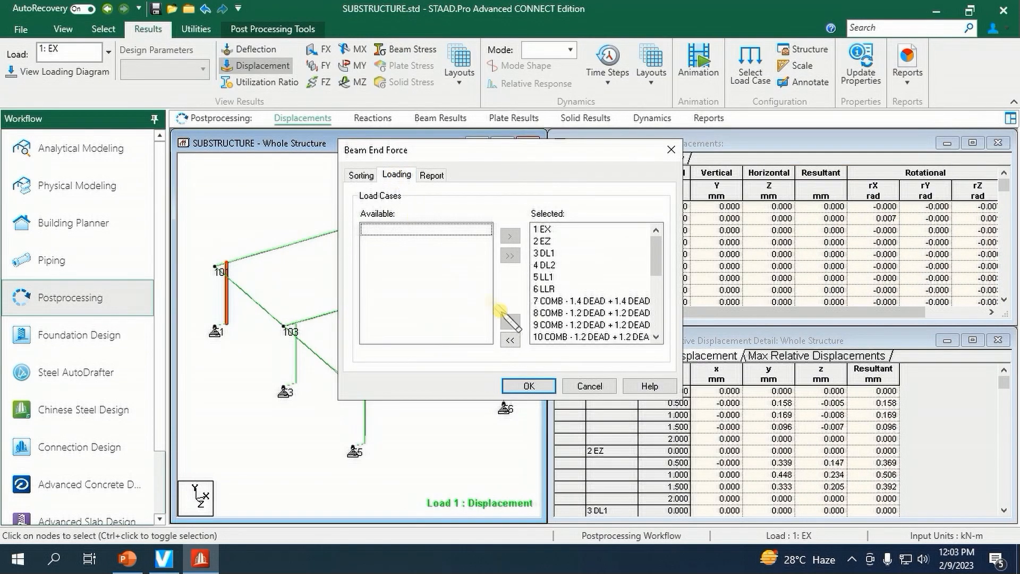
{"action": "left_click", "coordinate": [509, 340]}
{"action": "scroll", "coordinate": [436, 314], "scroll_direction": "down", "scroll_amount": 2}
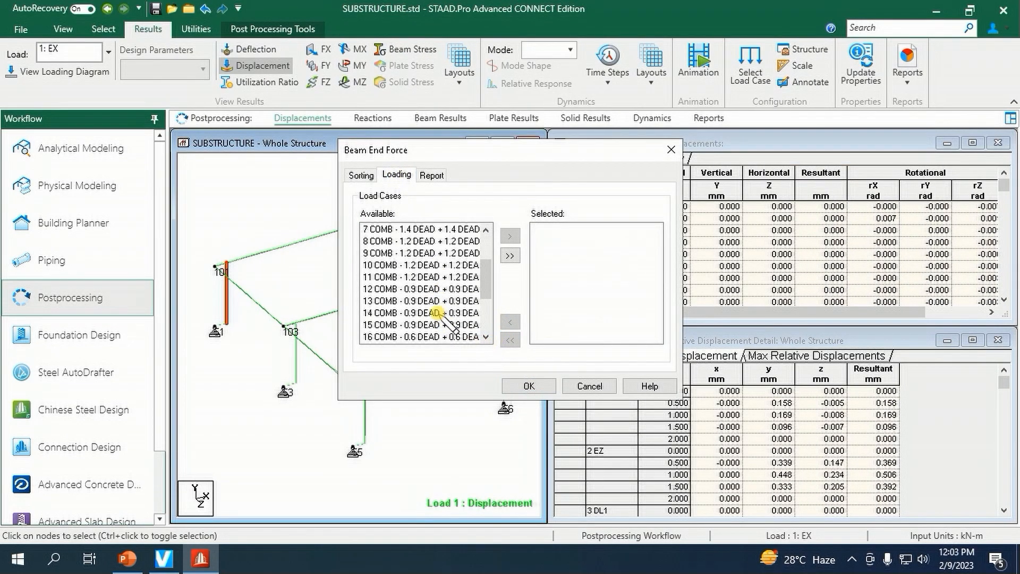
{"action": "scroll", "coordinate": [437, 312], "scroll_direction": "down", "scroll_amount": 2}
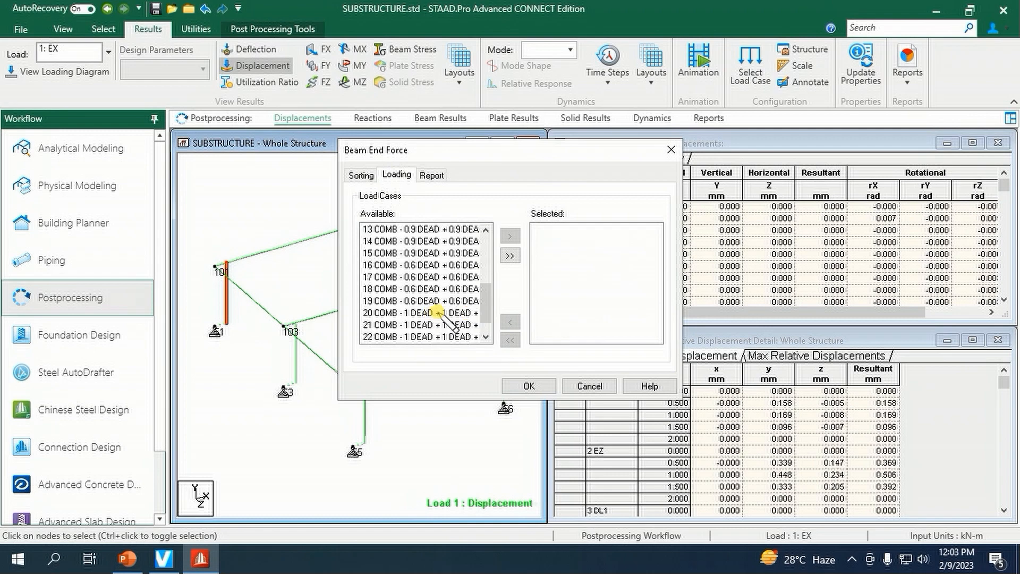
{"action": "left_click", "coordinate": [422, 265]}
{"action": "scroll", "coordinate": [476, 325], "scroll_direction": "down", "scroll_amount": 1}
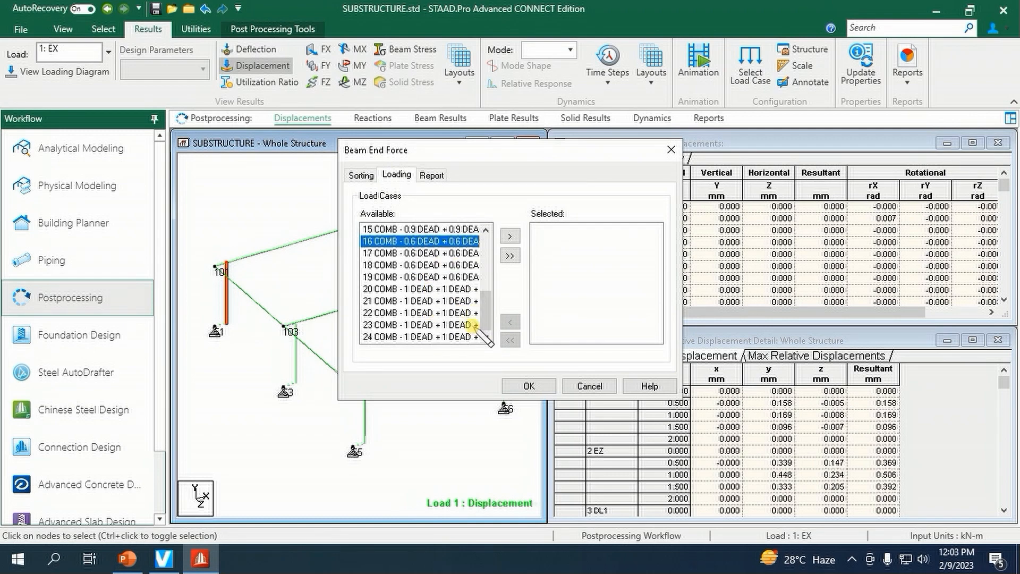
{"action": "left_click", "coordinate": [430, 337], "text": "shift"}
{"action": "left_click", "coordinate": [510, 236]}
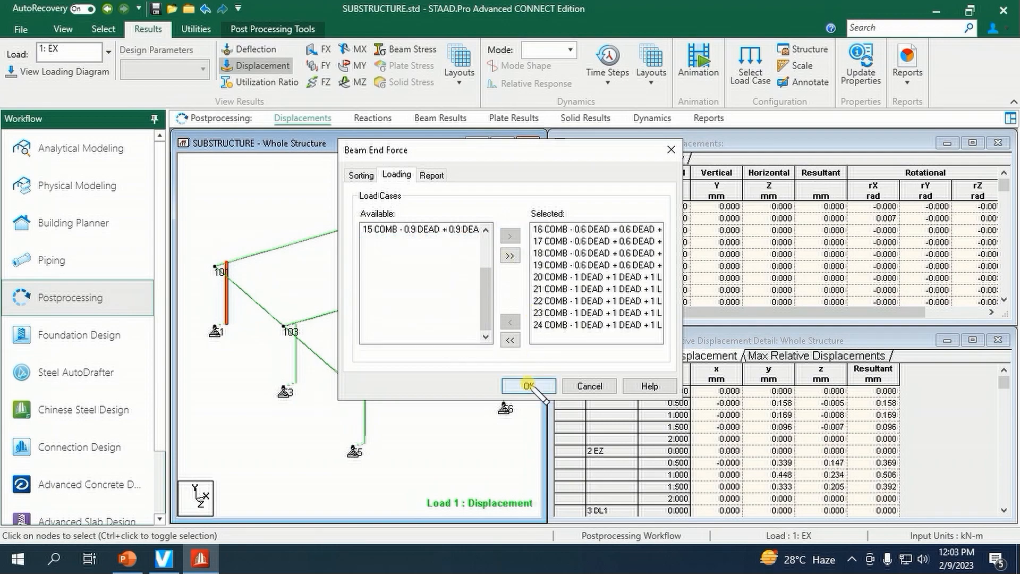
{"action": "left_click", "coordinate": [529, 386]}
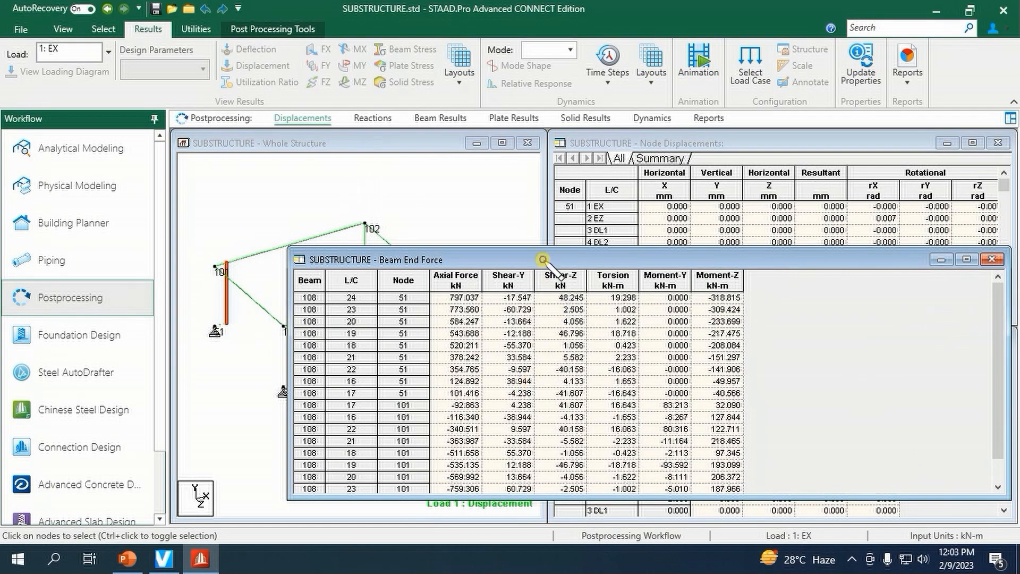
{"action": "left_click_drag", "start_coordinate": [543, 260], "coordinate": [546, 189]}
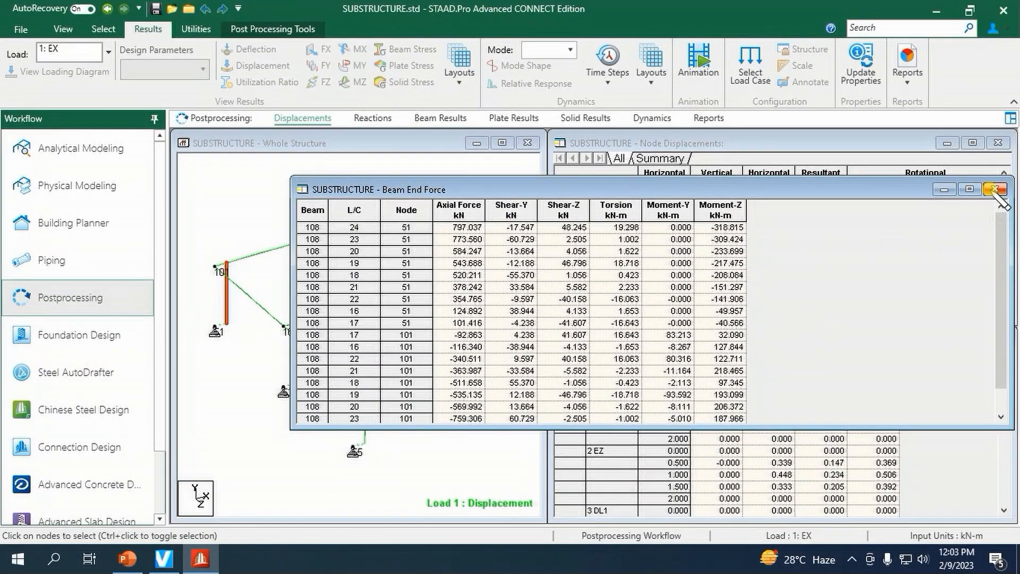
{"action": "left_click", "coordinate": [994, 190]}
Select the column below node 103 and start a beam end forces report for it.
{"action": "right_click", "coordinate": [317, 336]}
{"action": "mouse_move", "coordinate": [379, 196]}
{"action": "left_click", "coordinate": [520, 211]}
{"action": "left_click", "coordinate": [297, 355]}
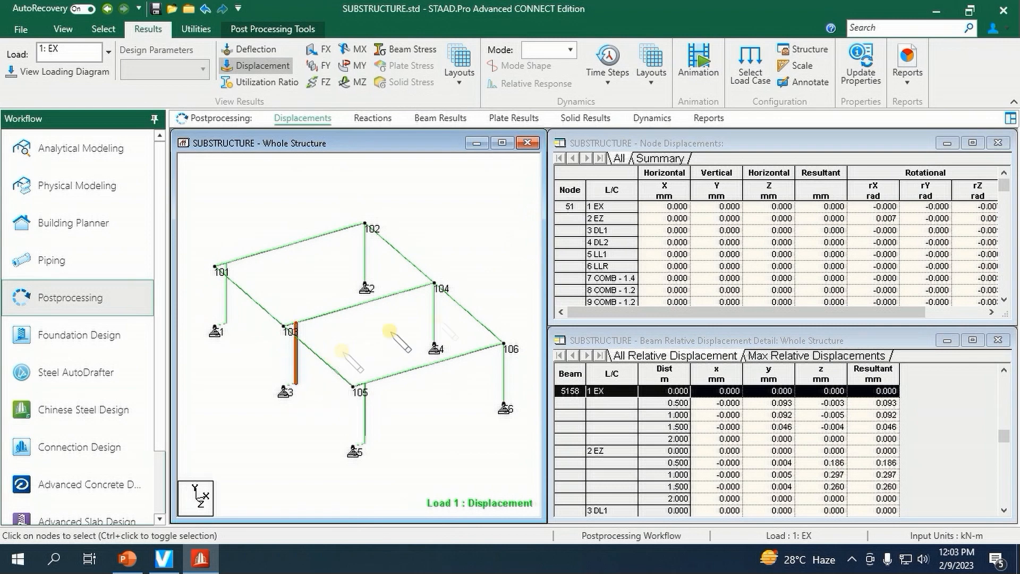
{"action": "left_click", "coordinate": [907, 87]}
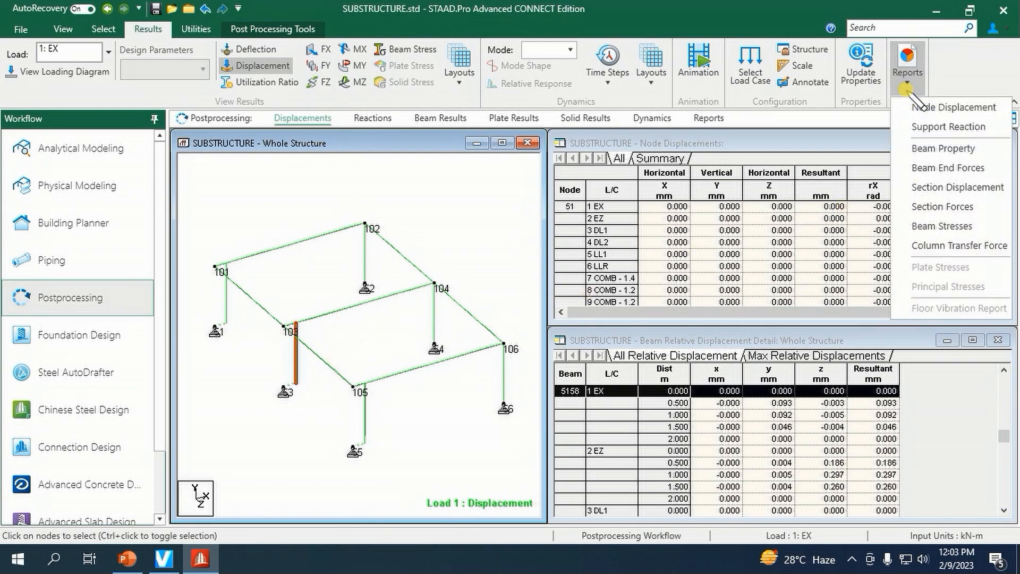
{"action": "left_click", "coordinate": [948, 167]}
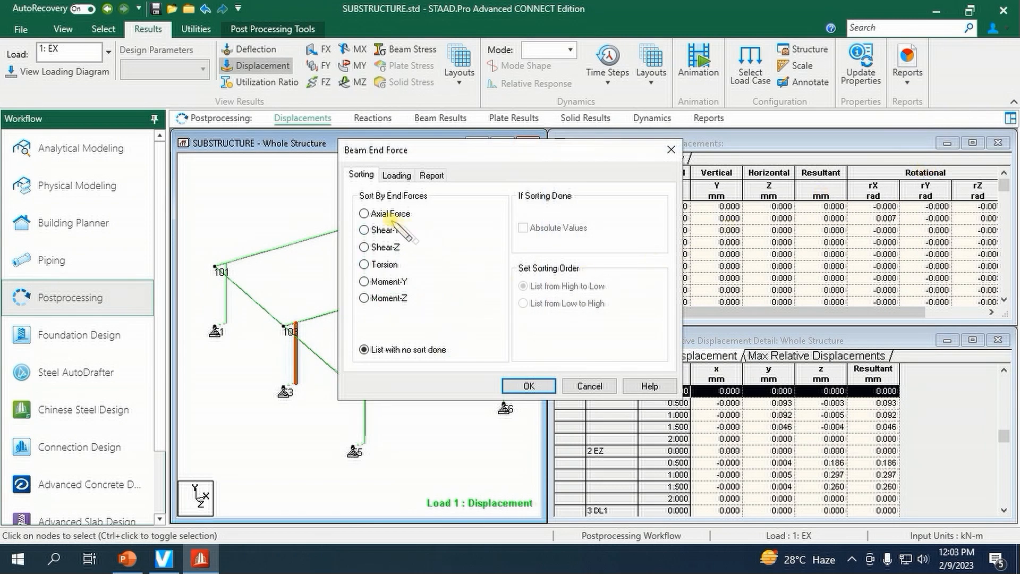
Generate the column 103 report sorted by axial force for load combinations 16 to 24, review it and close it.
{"action": "left_click", "coordinate": [396, 174]}
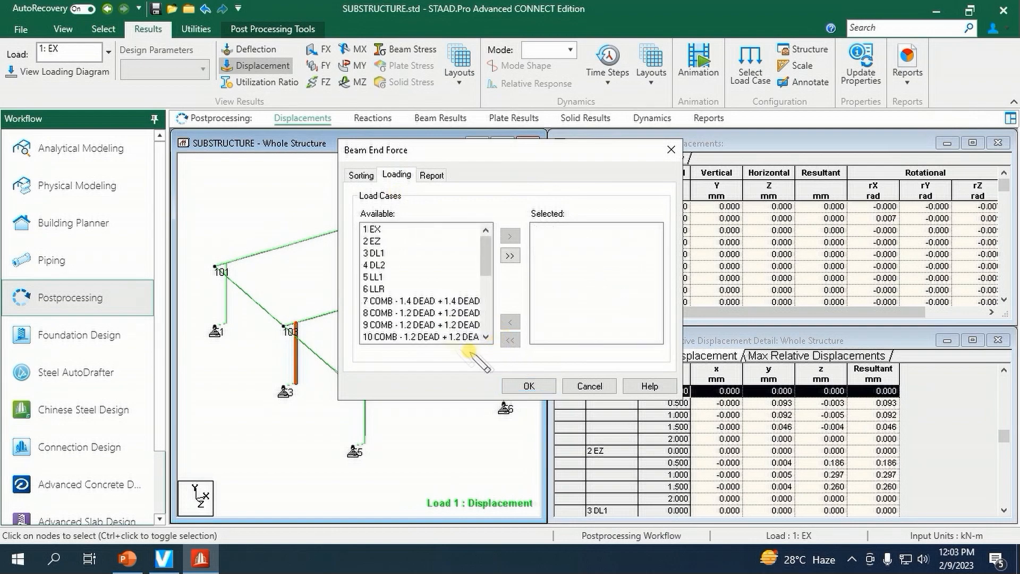
{"action": "scroll", "coordinate": [427, 324], "scroll_direction": "down", "scroll_amount": 4}
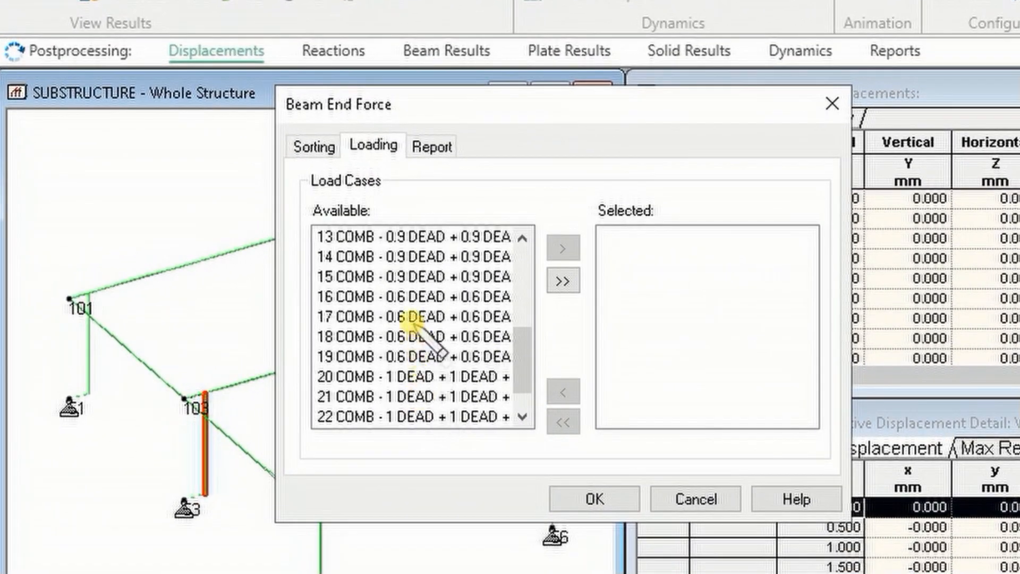
{"action": "left_click", "coordinate": [412, 299]}
{"action": "scroll", "coordinate": [414, 301], "scroll_direction": "down", "scroll_amount": 1}
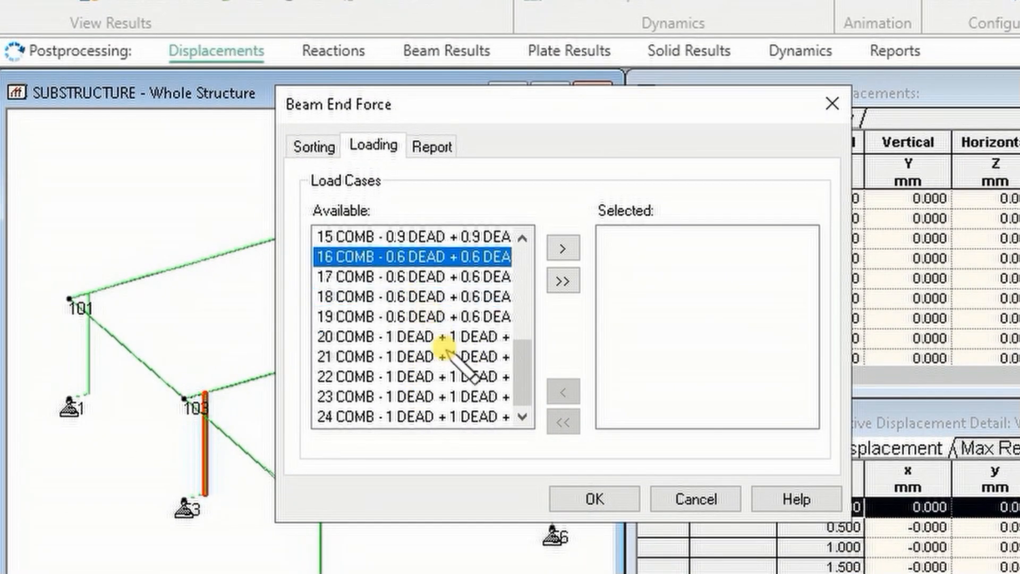
{"action": "left_click", "coordinate": [426, 417], "text": "shift"}
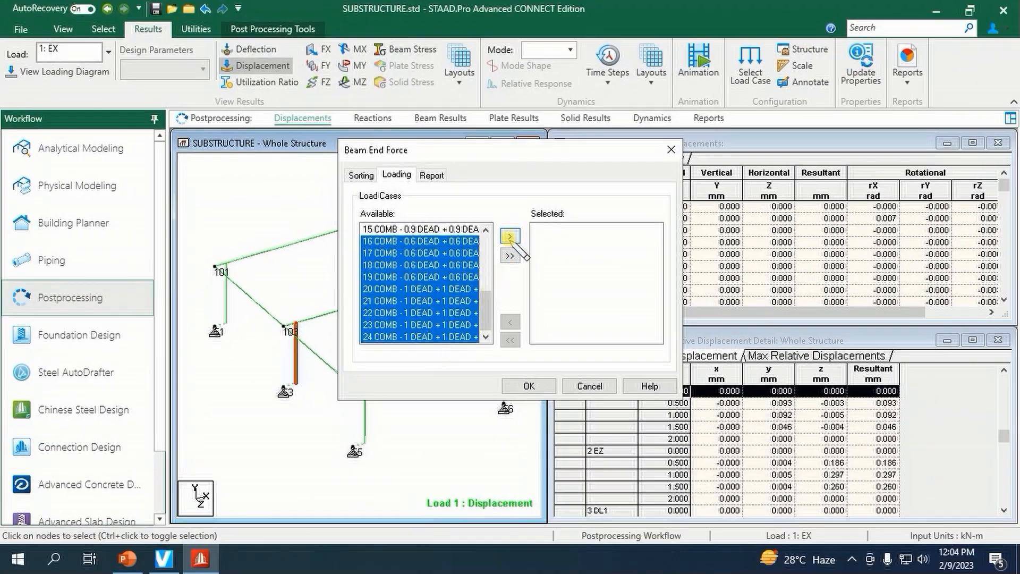
{"action": "left_click", "coordinate": [510, 237]}
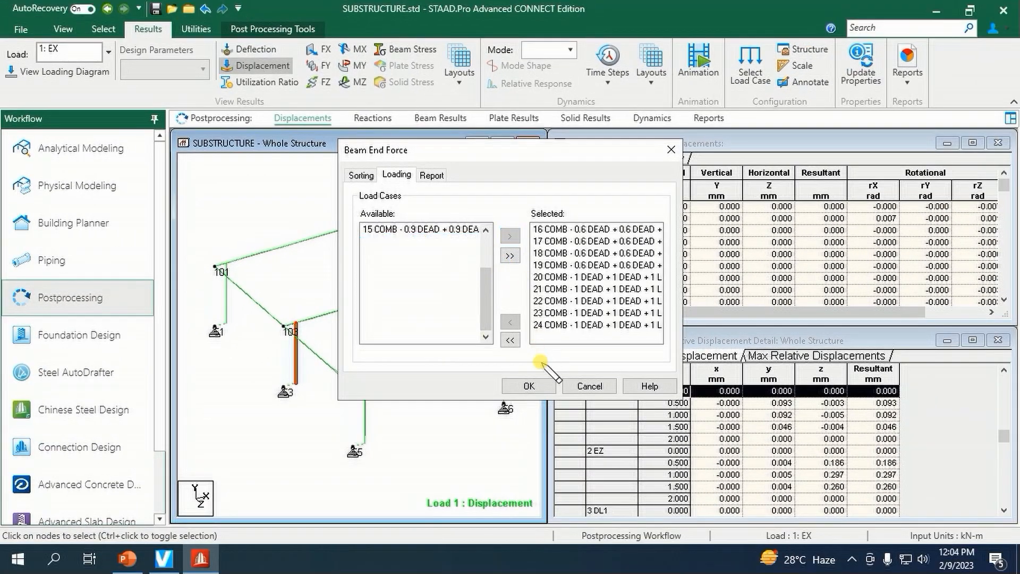
{"action": "left_click", "coordinate": [512, 387]}
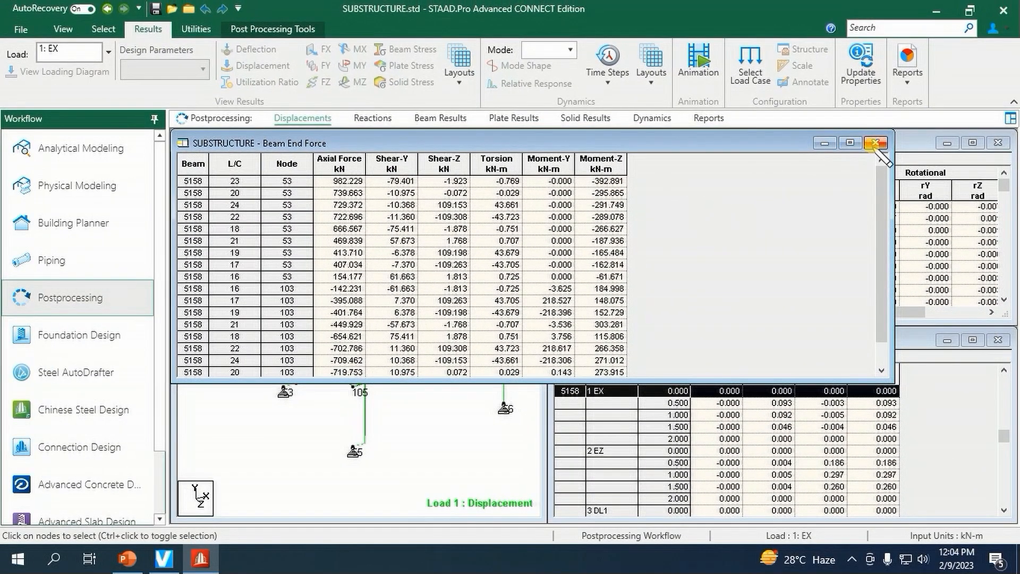
{"action": "left_click", "coordinate": [937, 210]}
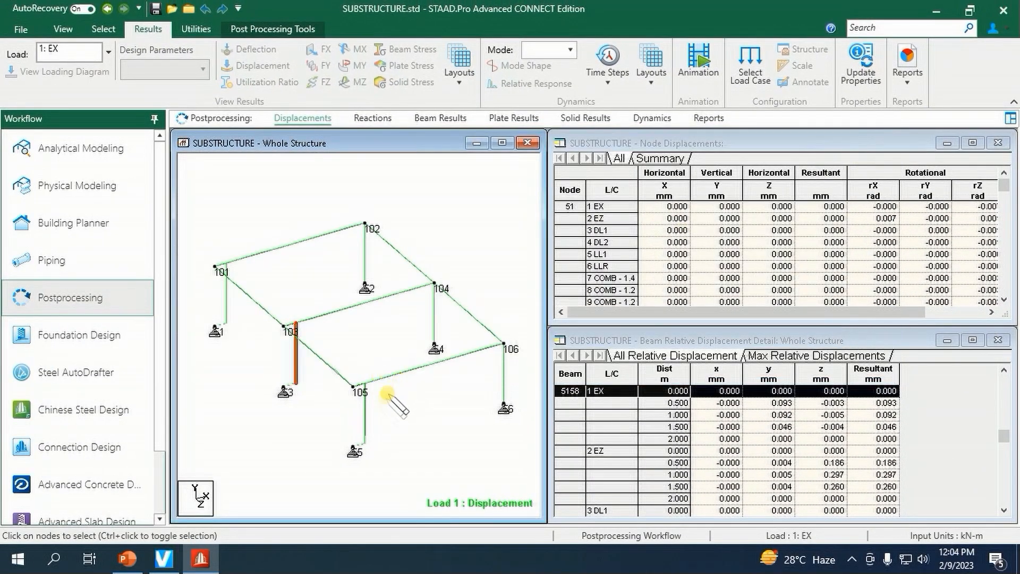
Start a beam end forces report for the column below node 105, sorted by axial force.
{"action": "left_click", "coordinate": [367, 422]}
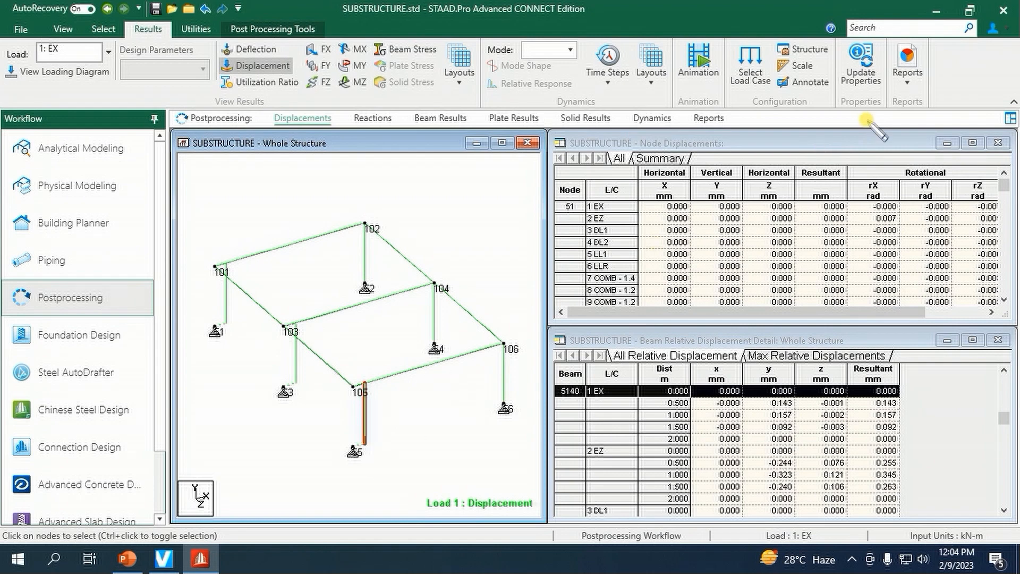
{"action": "left_click", "coordinate": [908, 74]}
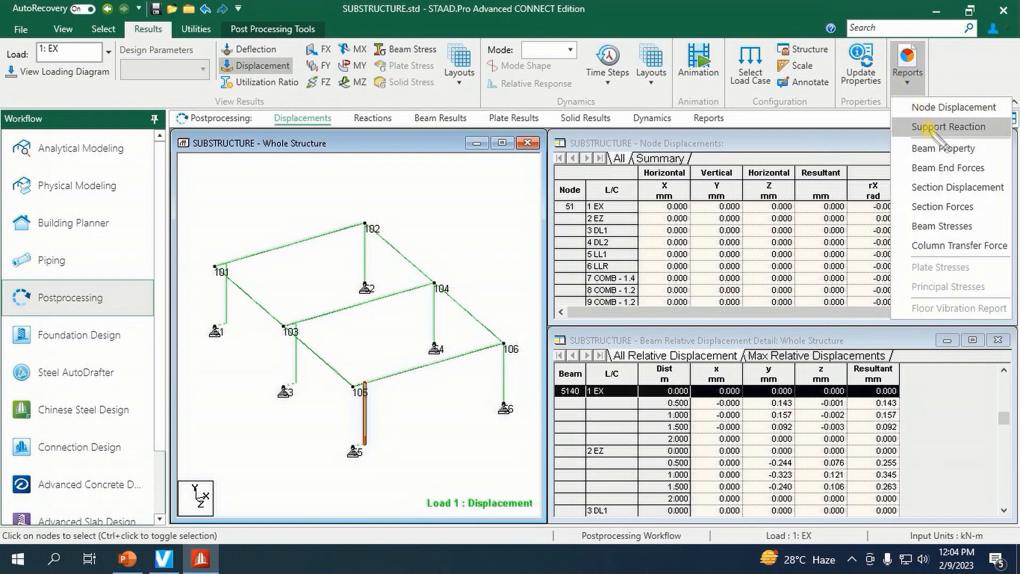
{"action": "left_click", "coordinate": [928, 167]}
{"action": "left_click", "coordinate": [392, 215]}
Limit the column 105 report to load combinations 16 to 24, generate it, review the forces and close the table.
{"action": "left_click", "coordinate": [396, 175]}
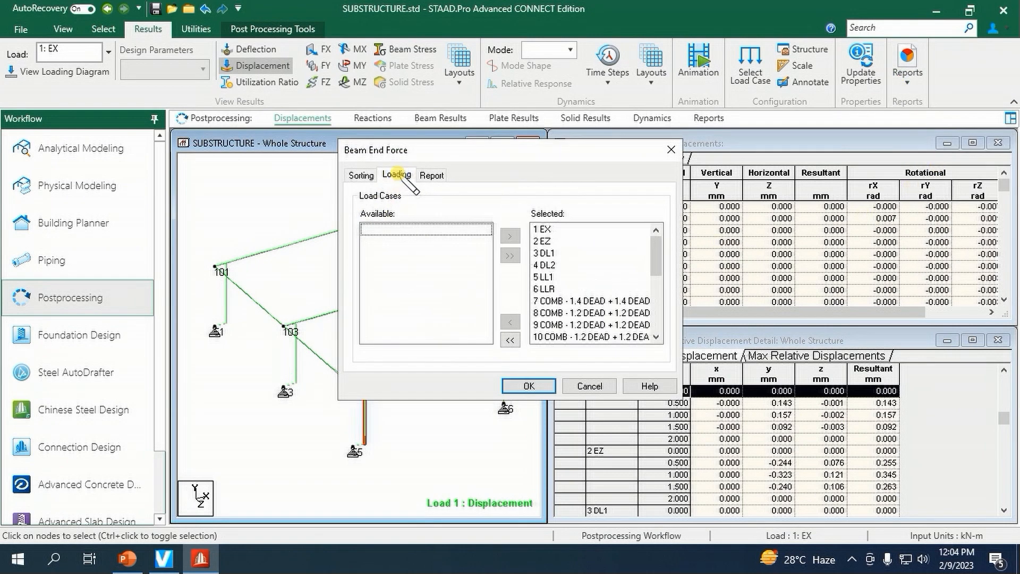
{"action": "left_click", "coordinate": [510, 340]}
{"action": "scroll", "coordinate": [430, 317], "scroll_direction": "down", "scroll_amount": 4}
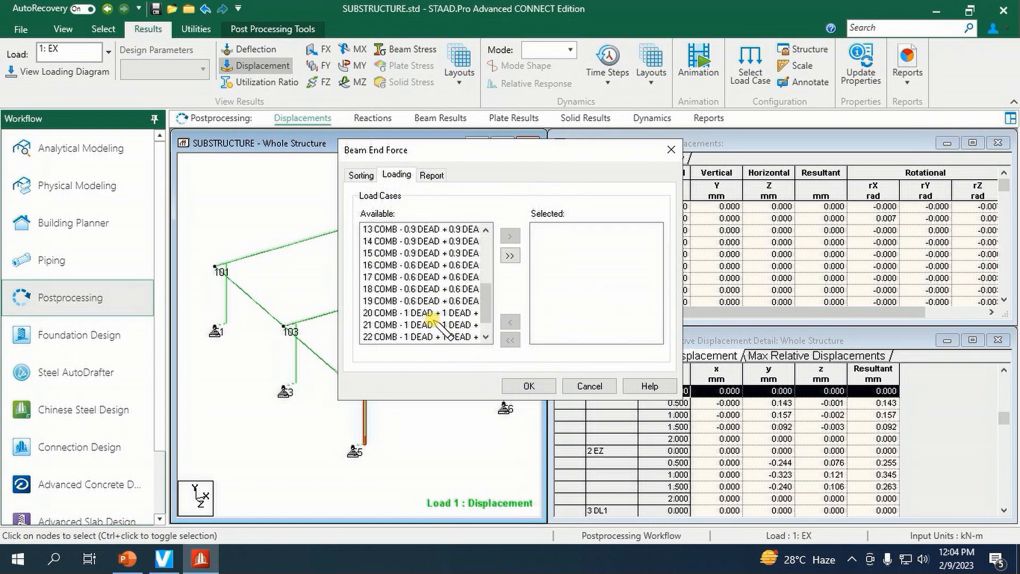
{"action": "left_click", "coordinate": [428, 265]}
{"action": "scroll", "coordinate": [433, 327], "scroll_direction": "down", "scroll_amount": 1}
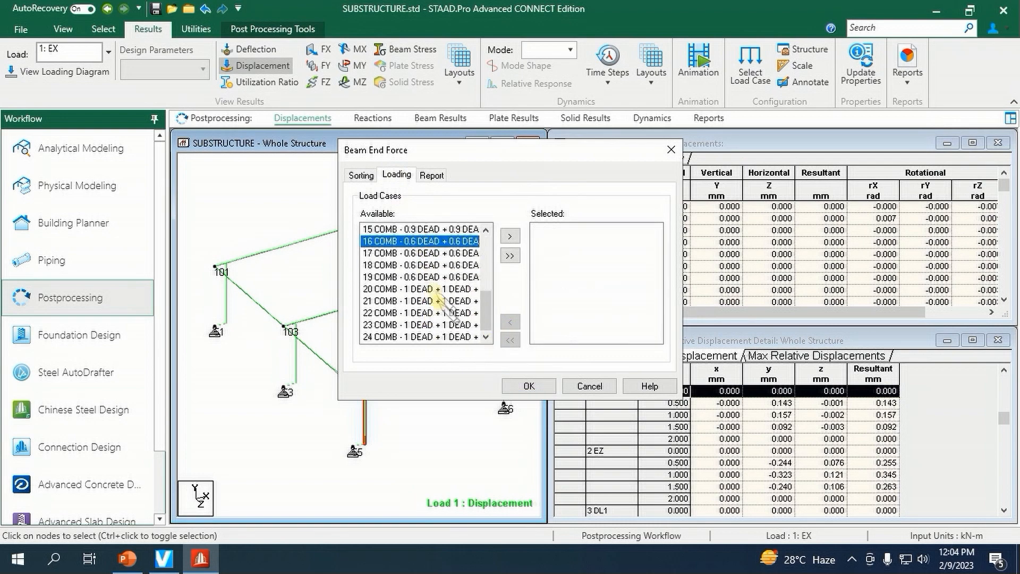
{"action": "left_click", "coordinate": [434, 336], "text": "shift"}
{"action": "left_click", "coordinate": [511, 236]}
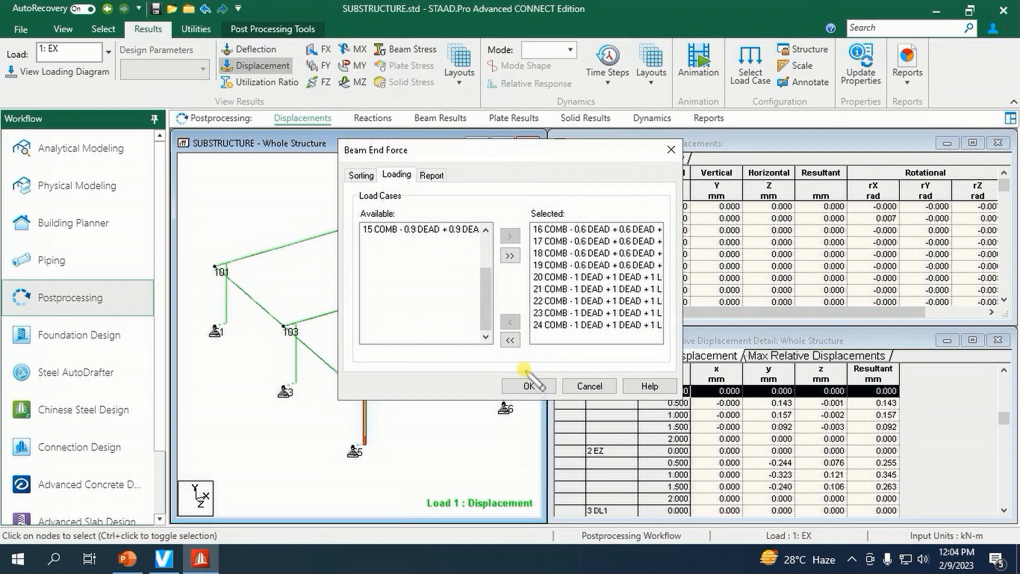
{"action": "left_click", "coordinate": [529, 386]}
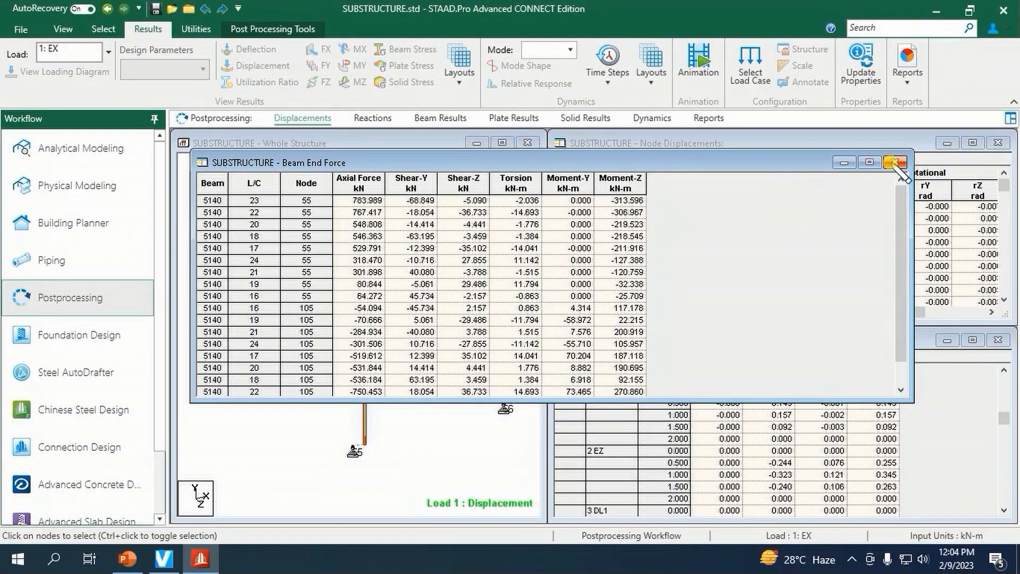
{"action": "left_click", "coordinate": [896, 163]}
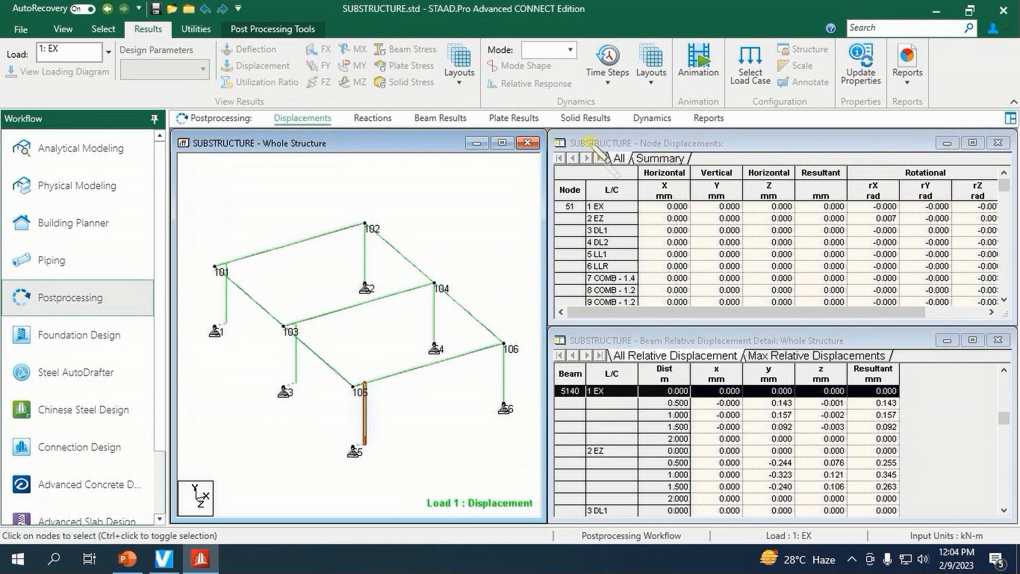
Return to analytical modeling and delete the START 0.4 0 0 member offset specification.
{"action": "left_click", "coordinate": [80, 148]}
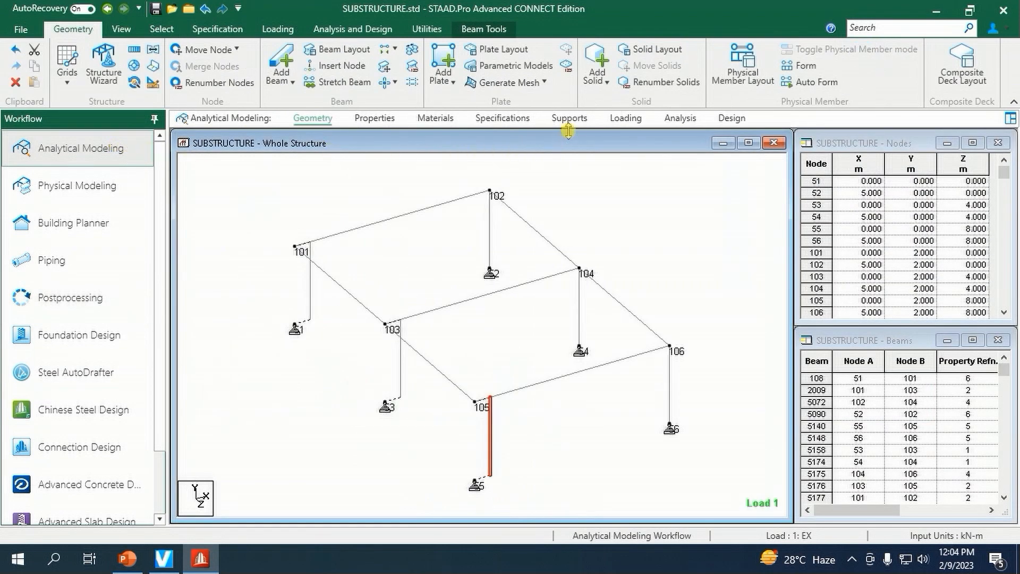
{"action": "left_click", "coordinate": [502, 118]}
{"action": "left_click", "coordinate": [845, 262]}
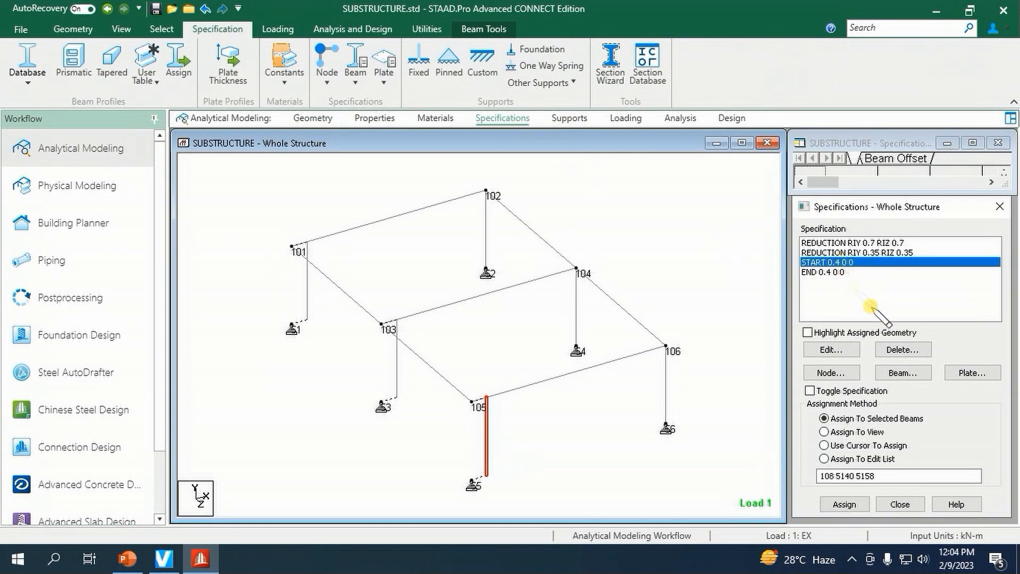
{"action": "left_click", "coordinate": [903, 349]}
{"action": "left_click", "coordinate": [913, 407]}
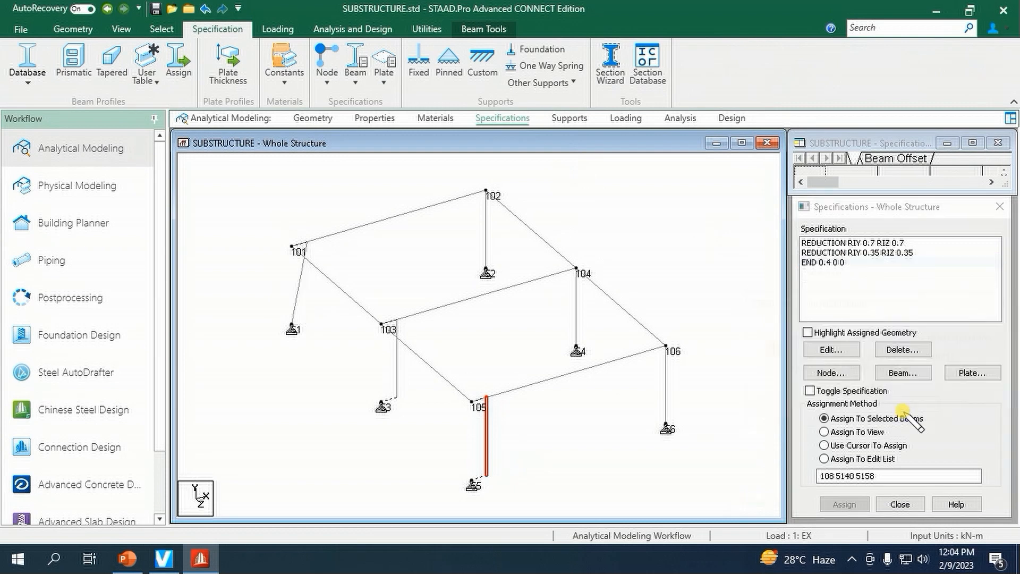
{"action": "left_click", "coordinate": [912, 398]}
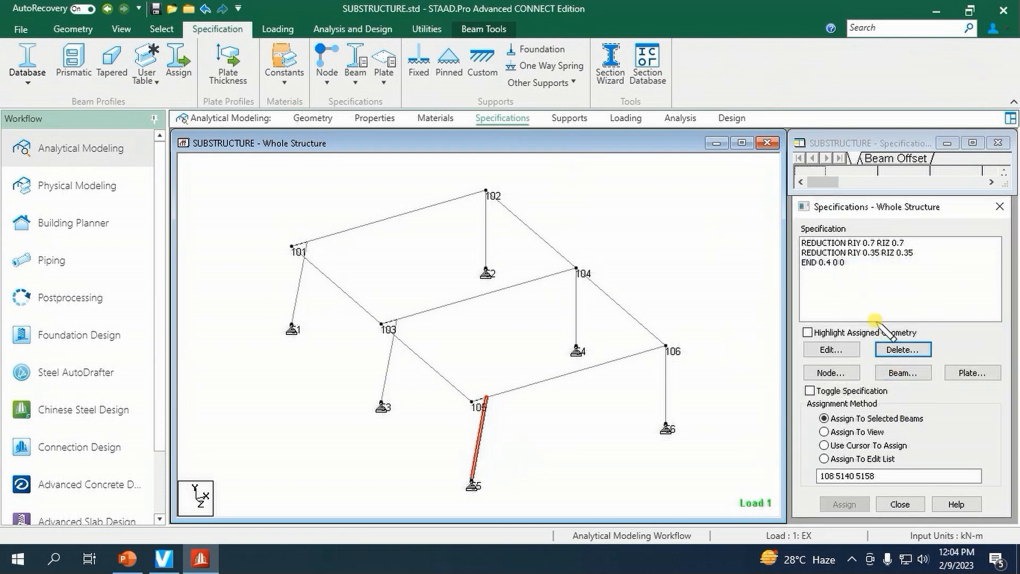
Delete the END 0.4 0 0 member offset specification.
{"action": "left_click", "coordinate": [836, 263]}
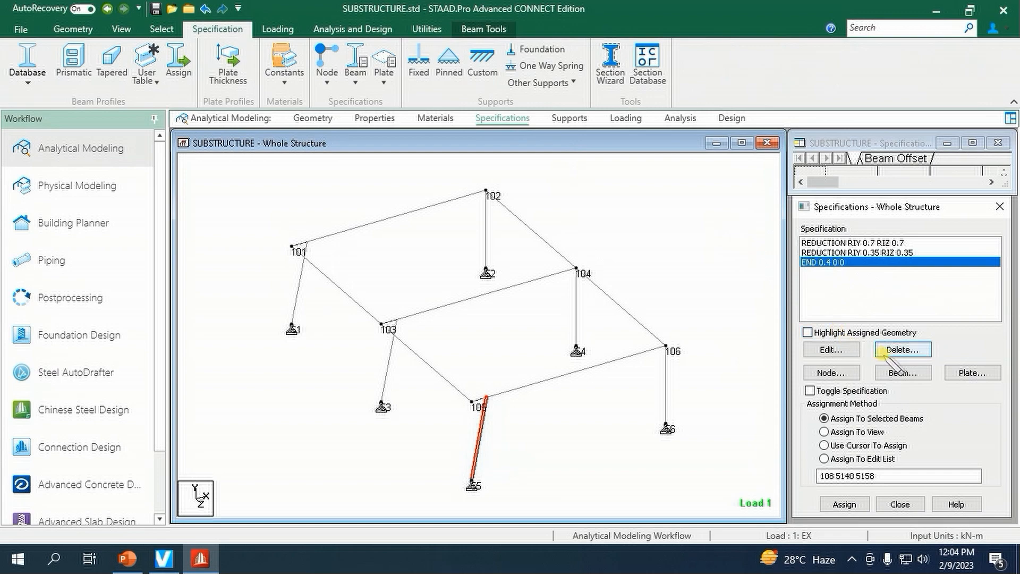
{"action": "left_click", "coordinate": [904, 349]}
{"action": "left_click", "coordinate": [910, 406]}
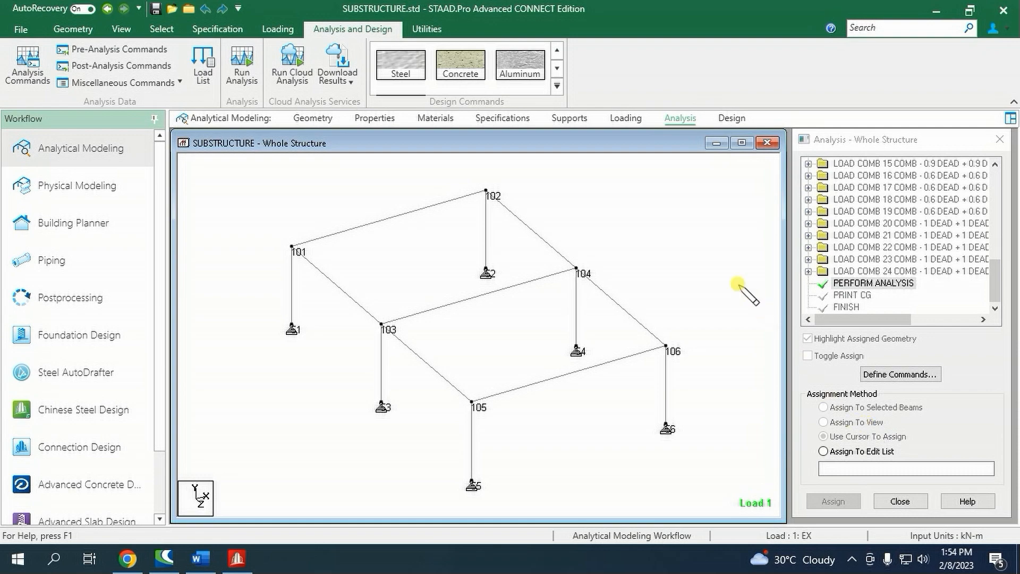
Add a nodal load with Mz of 350 kNm to load case 3: DL1, agreeing to delete the existing result files.
{"action": "left_click", "coordinate": [621, 120]}
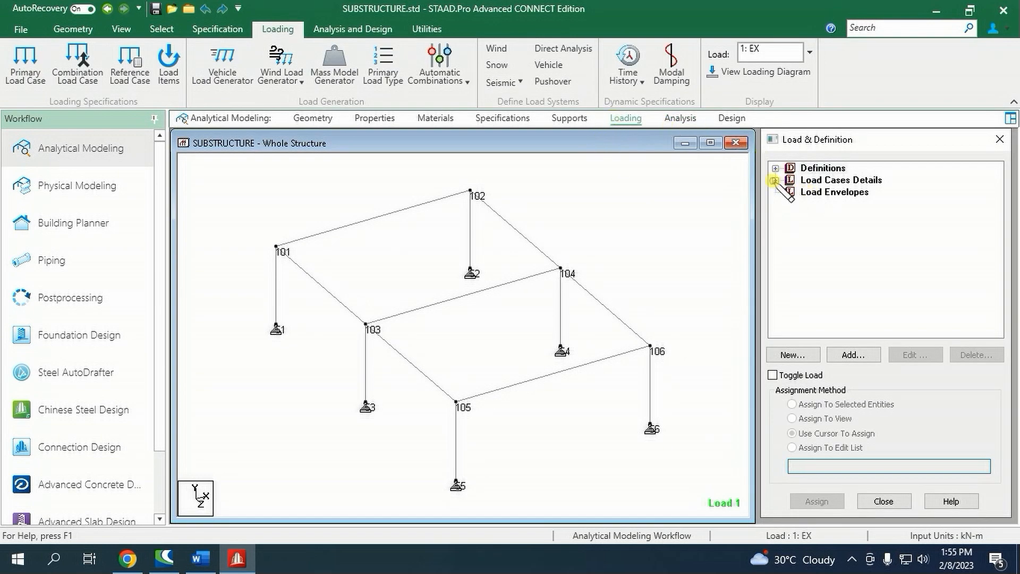
{"action": "left_click", "coordinate": [775, 180]}
{"action": "left_click", "coordinate": [790, 204]}
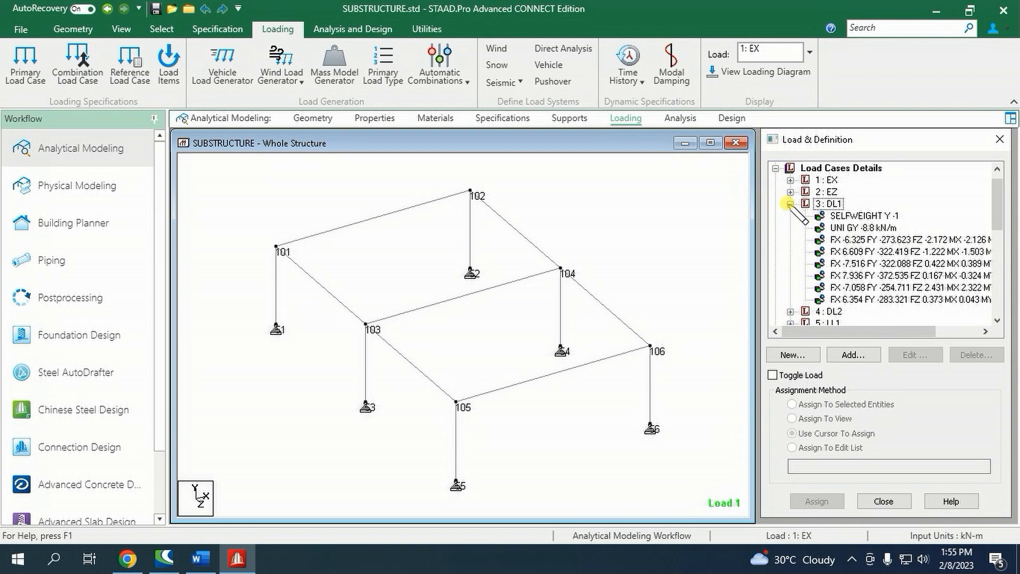
{"action": "left_click", "coordinate": [830, 204]}
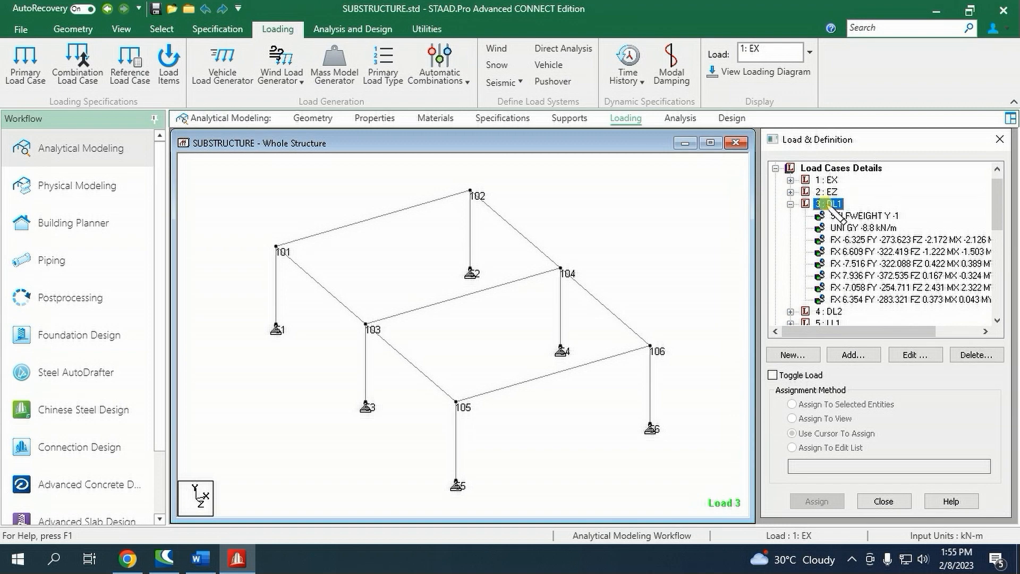
{"action": "left_click", "coordinate": [854, 354]}
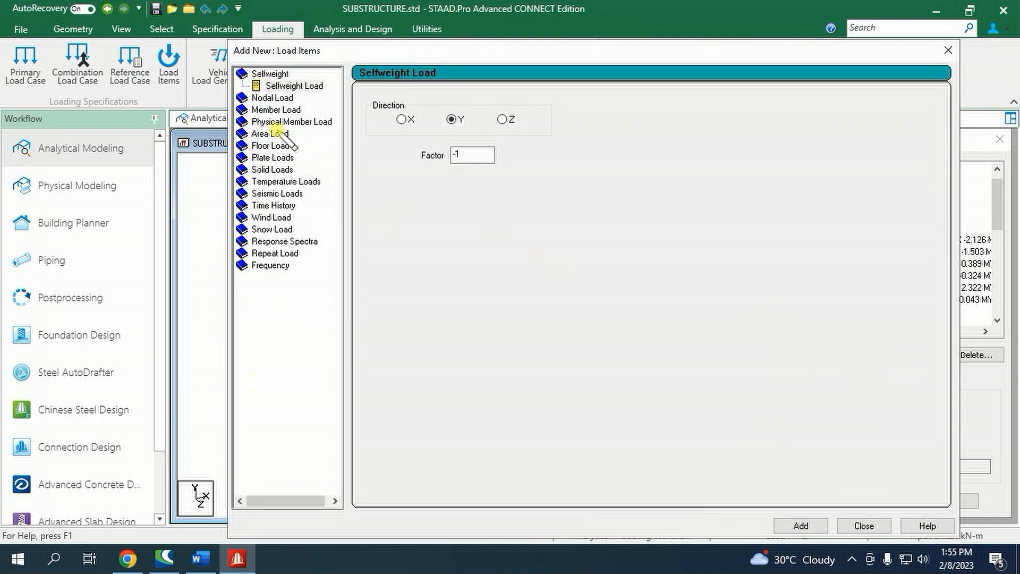
{"action": "left_click", "coordinate": [271, 98]}
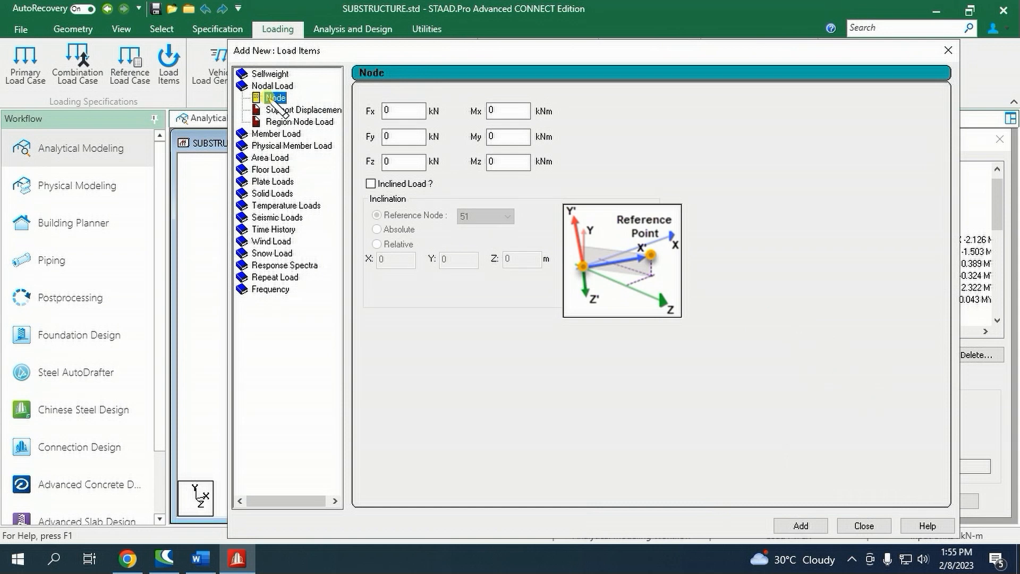
{"action": "left_click", "coordinate": [509, 167]}
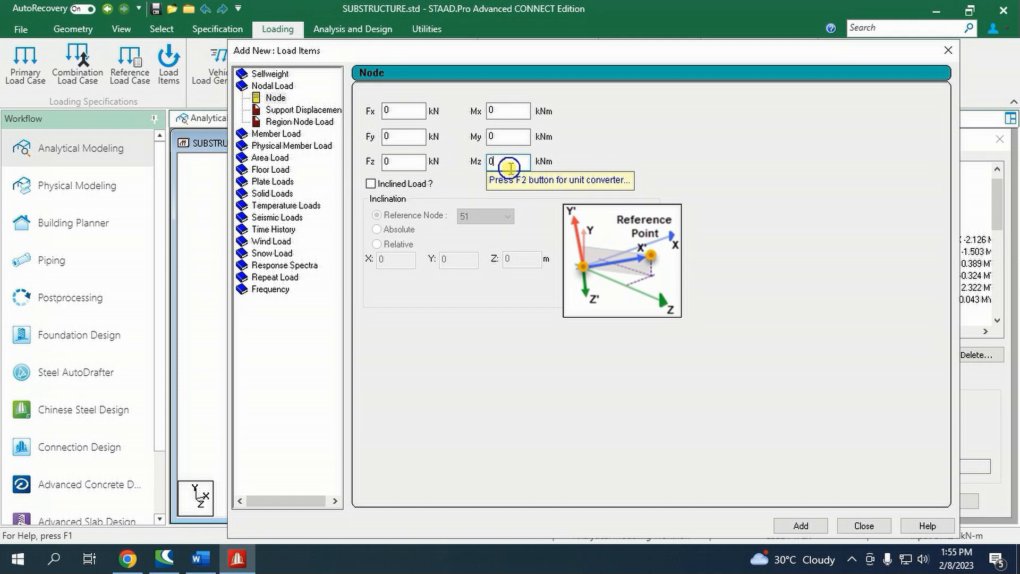
{"action": "double_click", "coordinate": [509, 168]}
{"action": "type", "text": "350"}
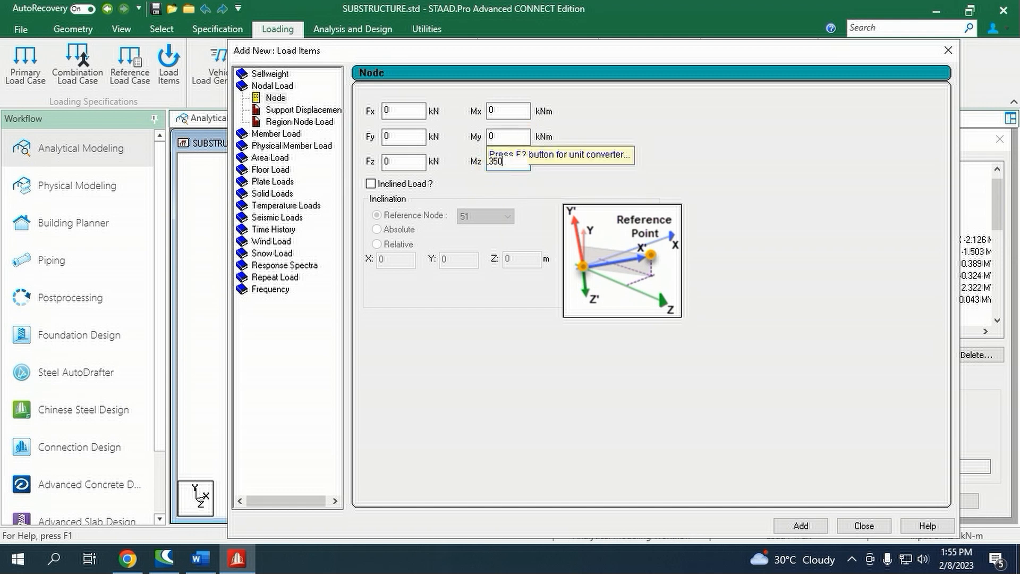
{"action": "left_click", "coordinate": [798, 525]}
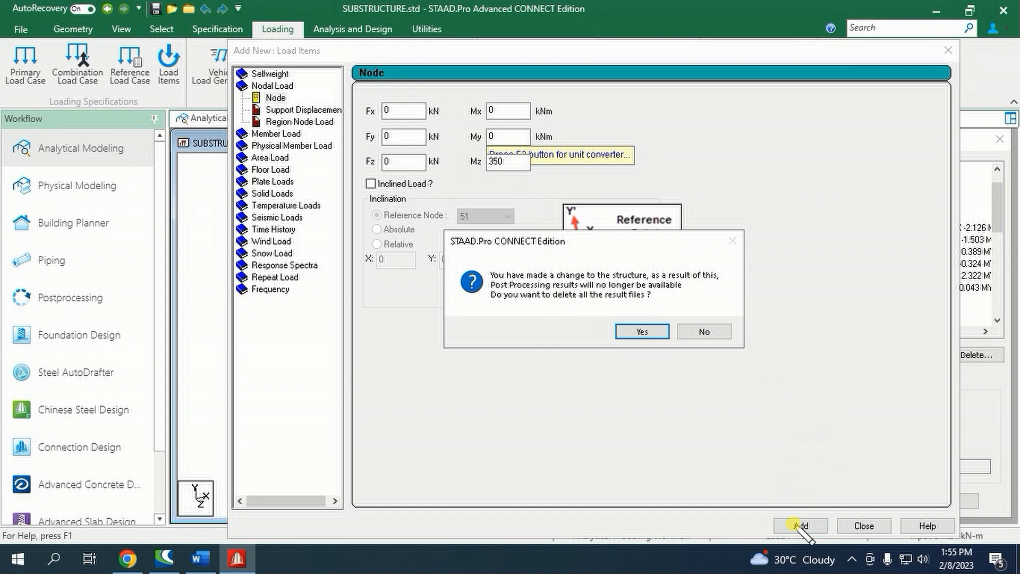
{"action": "left_click", "coordinate": [642, 332]}
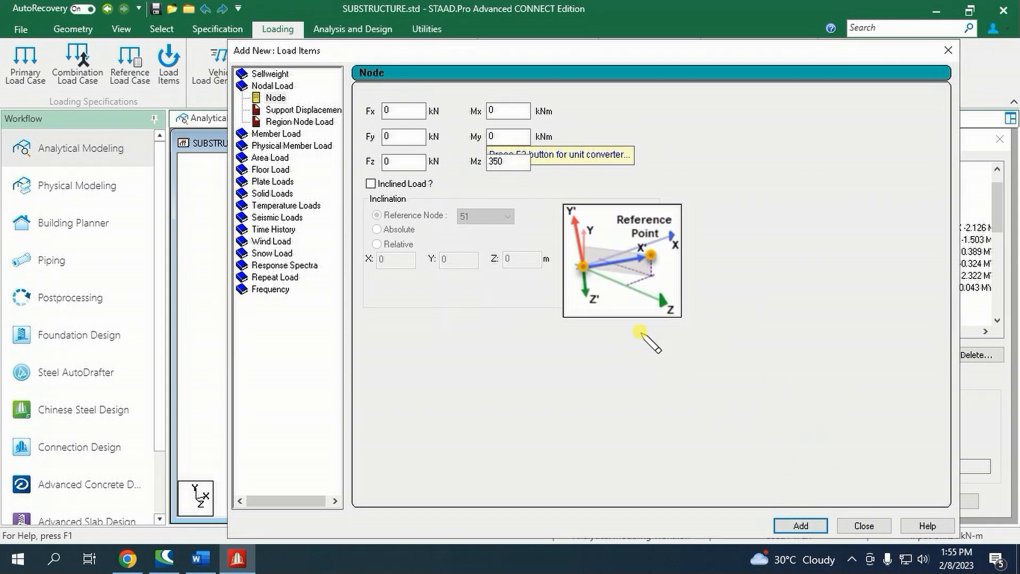
Add two more nodal moments to DL1, with Mz of 300 kNm and 200 kNm, and finish adding load items.
{"action": "double_click", "coordinate": [493, 160]}
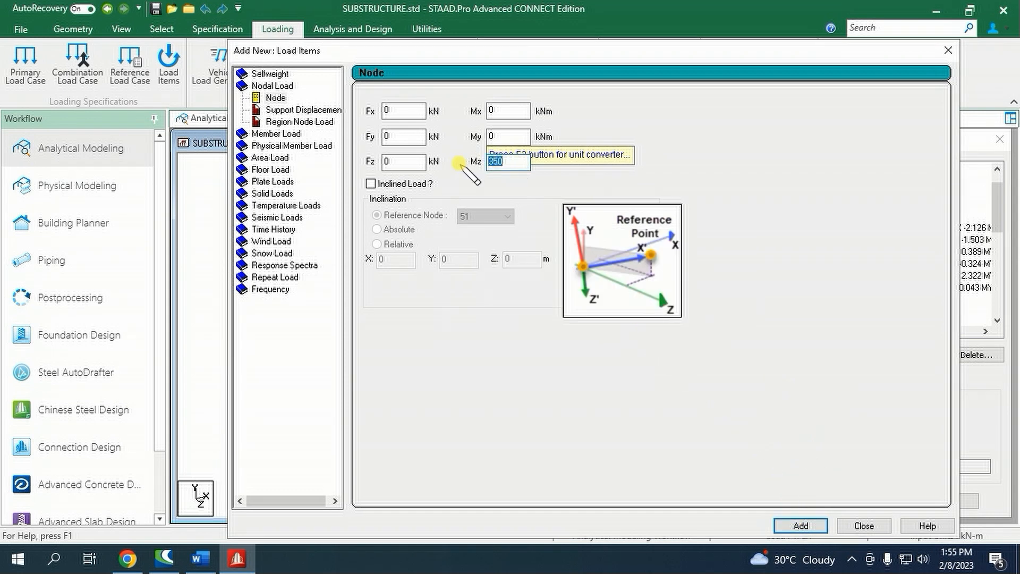
{"action": "left_click", "coordinate": [786, 527]}
{"action": "double_click", "coordinate": [496, 161]}
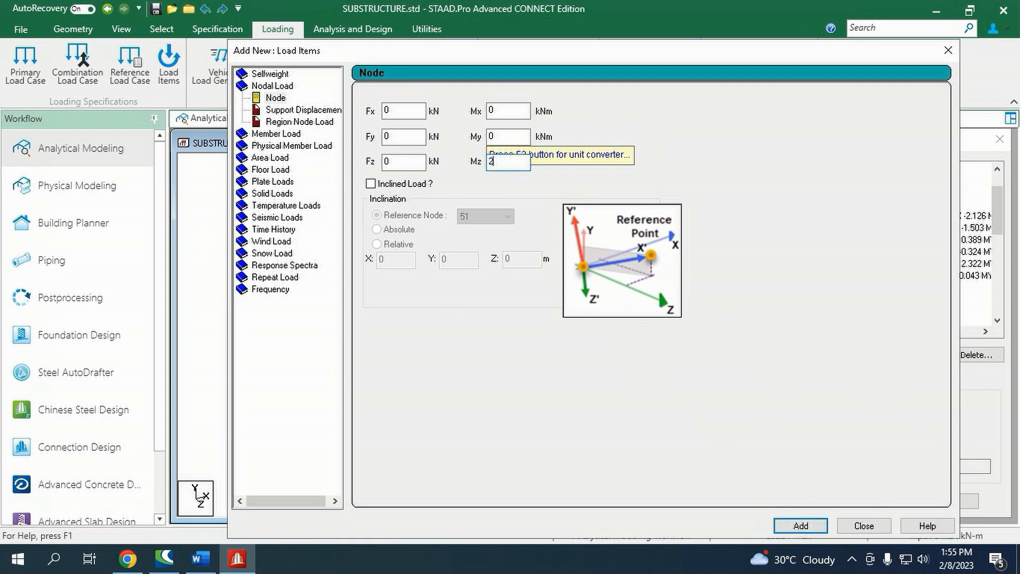
{"action": "type", "text": "200"}
{"action": "left_click", "coordinate": [792, 525]}
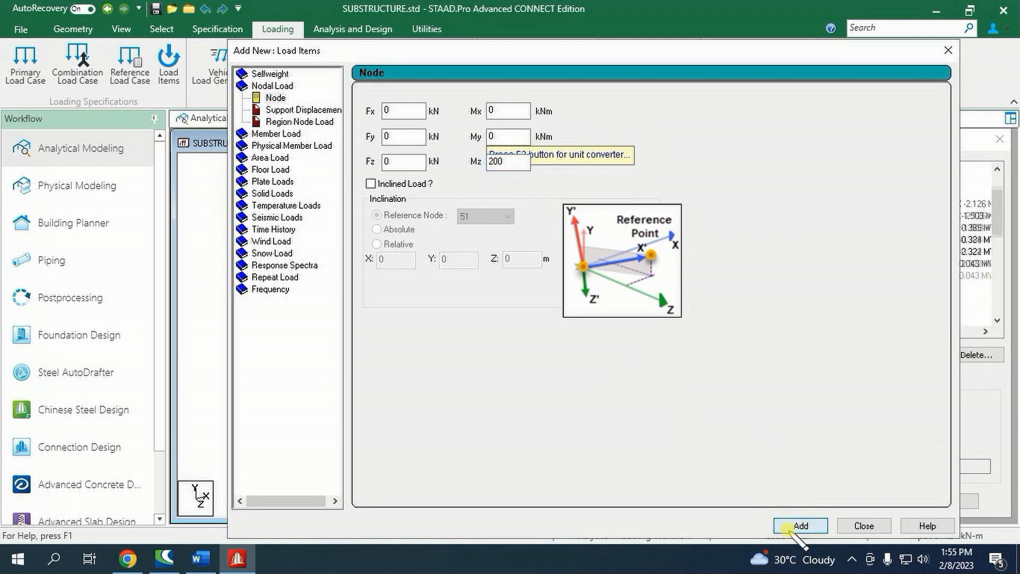
{"action": "left_click", "coordinate": [864, 525]}
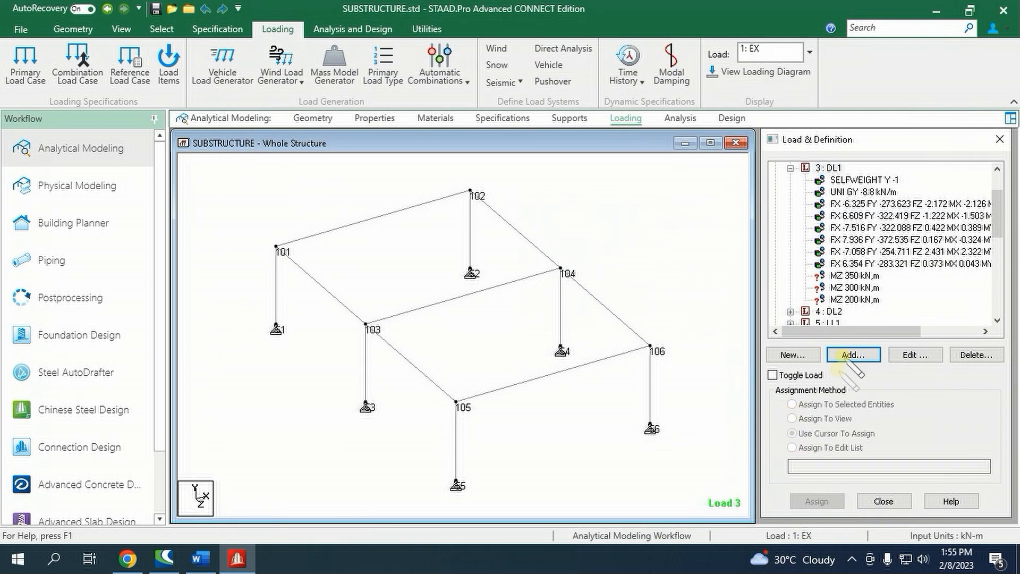
Assign the MZ 350 kNm load to support node 51 using node selection.
{"action": "left_click", "coordinate": [849, 276]}
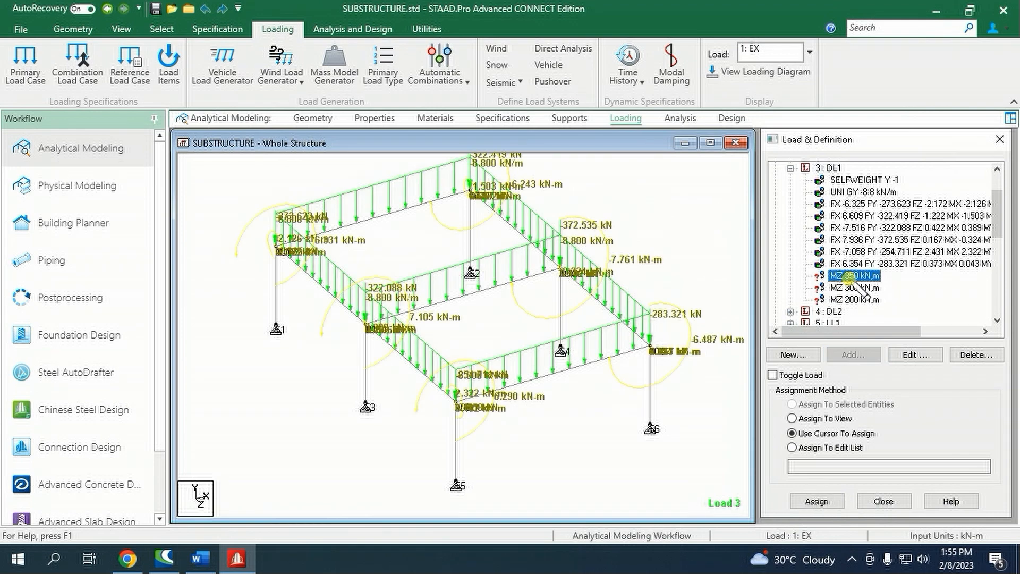
{"action": "right_click", "coordinate": [304, 327]}
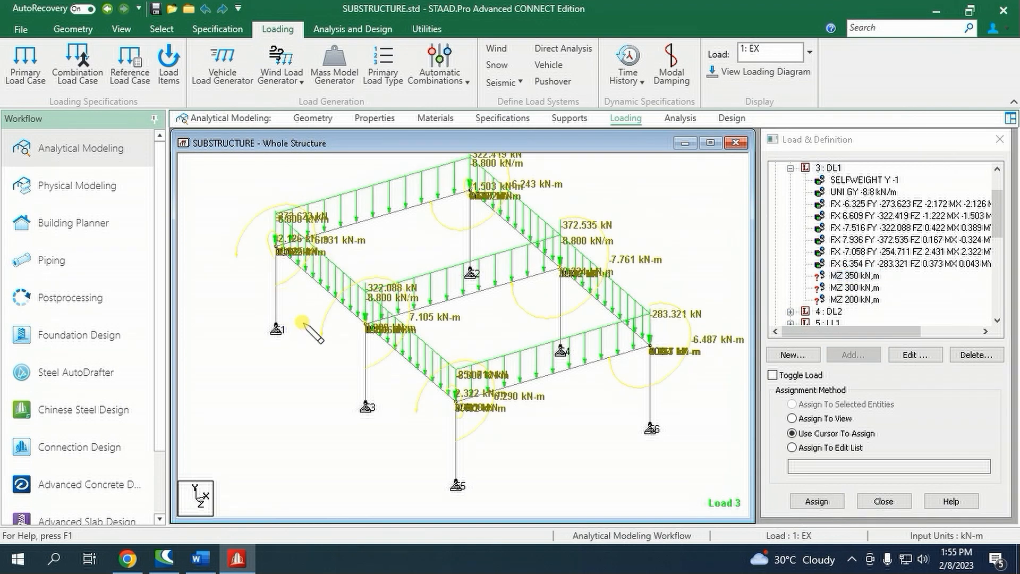
{"action": "mouse_move", "coordinate": [446, 249]}
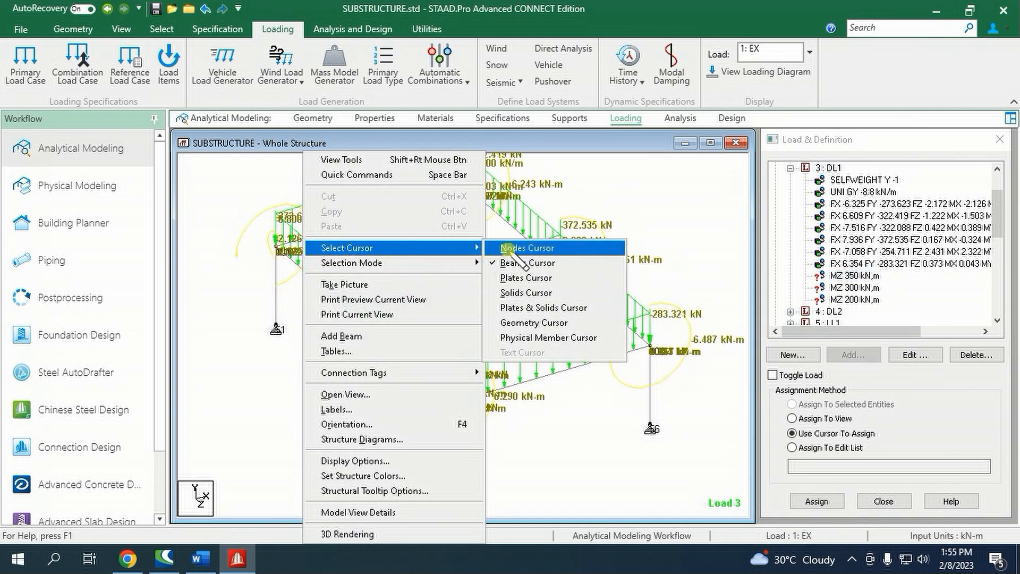
{"action": "left_click", "coordinate": [527, 248]}
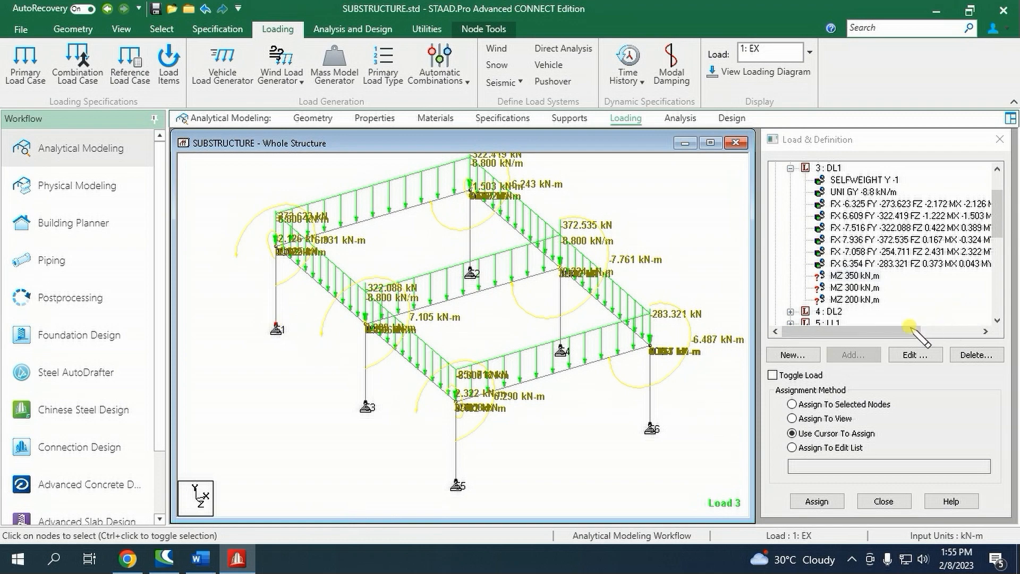
{"action": "left_click", "coordinate": [844, 405]}
{"action": "left_click", "coordinate": [817, 500]}
{"action": "left_click", "coordinate": [907, 362]}
Assign the MZ 300 kNm load to support node 53.
{"action": "left_click", "coordinate": [853, 287]}
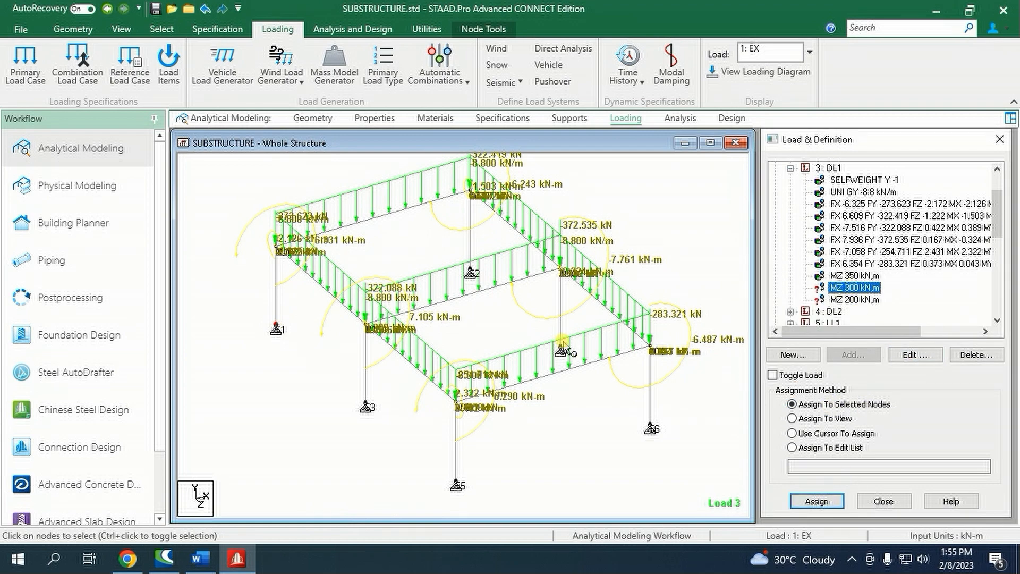
{"action": "left_click", "coordinate": [366, 404]}
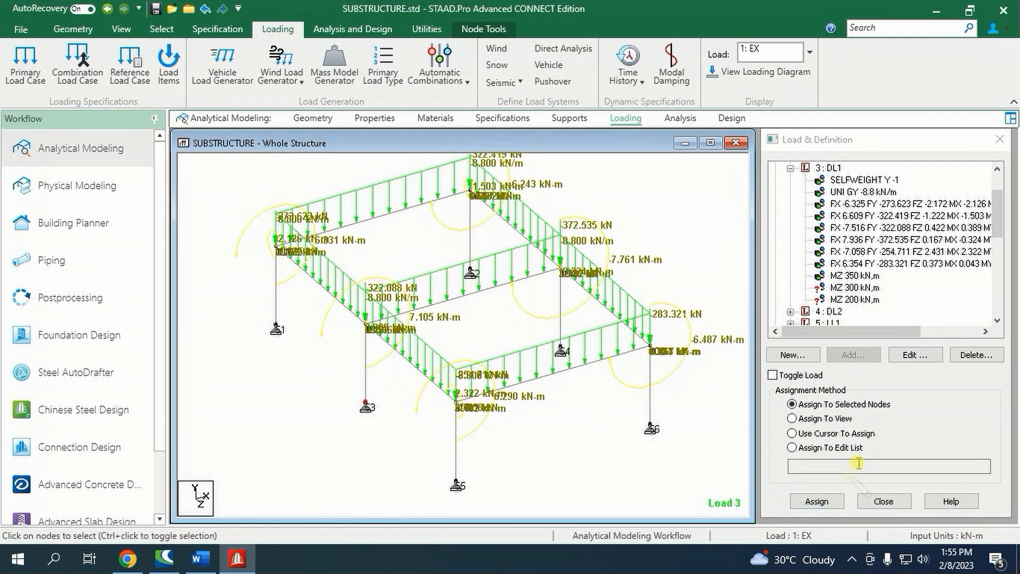
{"action": "left_click", "coordinate": [817, 502]}
{"action": "left_click", "coordinate": [850, 364]}
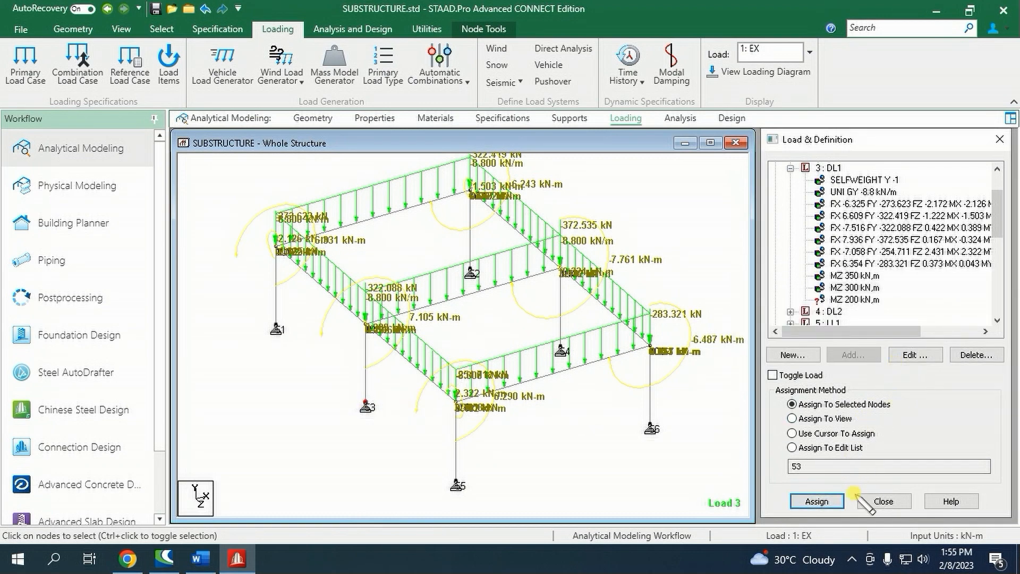
Assign the MZ 200 kNm load to support node 55.
{"action": "left_click", "coordinate": [850, 300]}
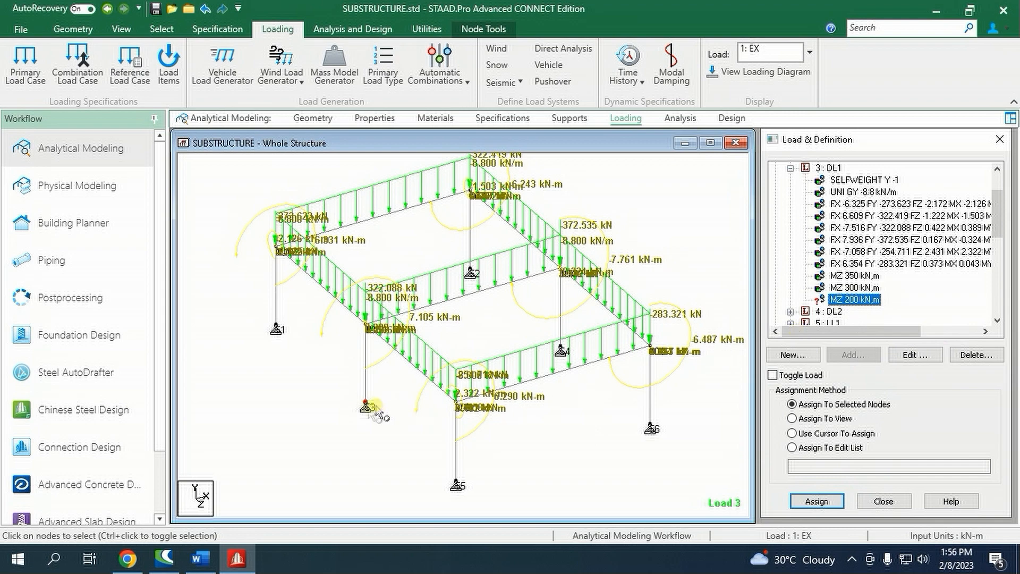
{"action": "left_click", "coordinate": [452, 476]}
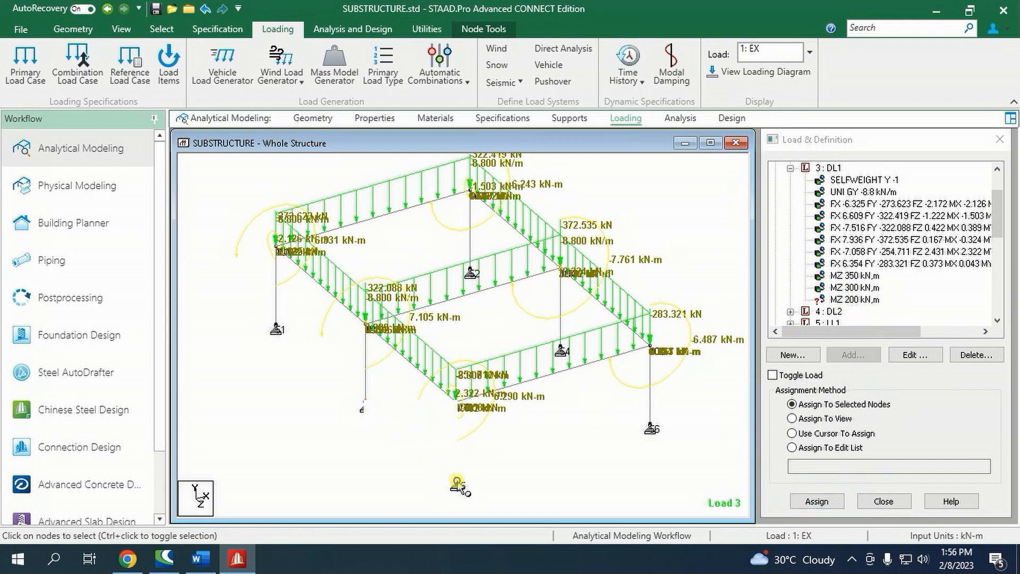
{"action": "left_click", "coordinate": [818, 502]}
{"action": "left_click", "coordinate": [904, 365]}
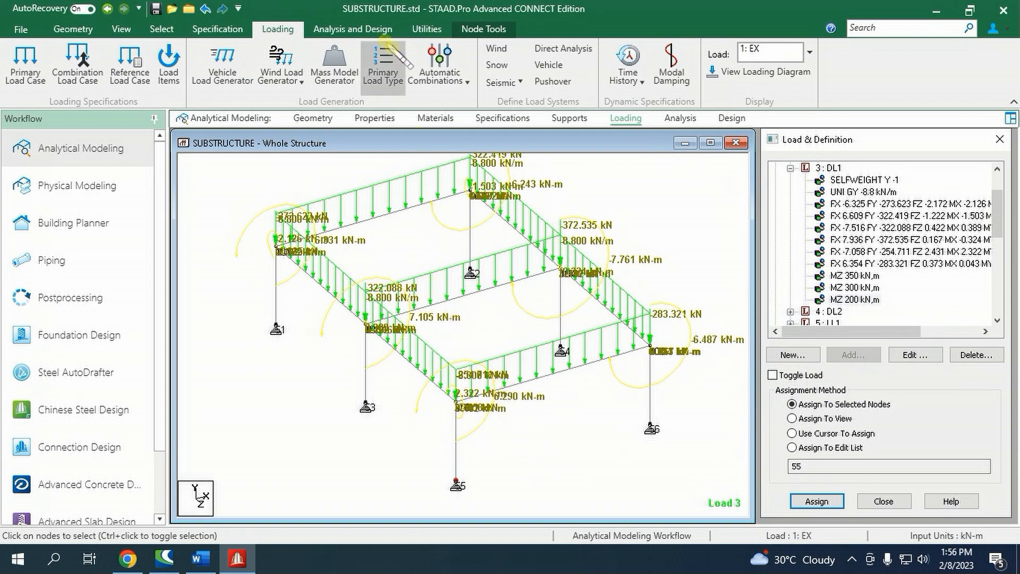
Run the analysis of the structure and stay in modeling mode when it finishes.
{"action": "left_click", "coordinate": [352, 30]}
{"action": "left_click", "coordinate": [243, 72]}
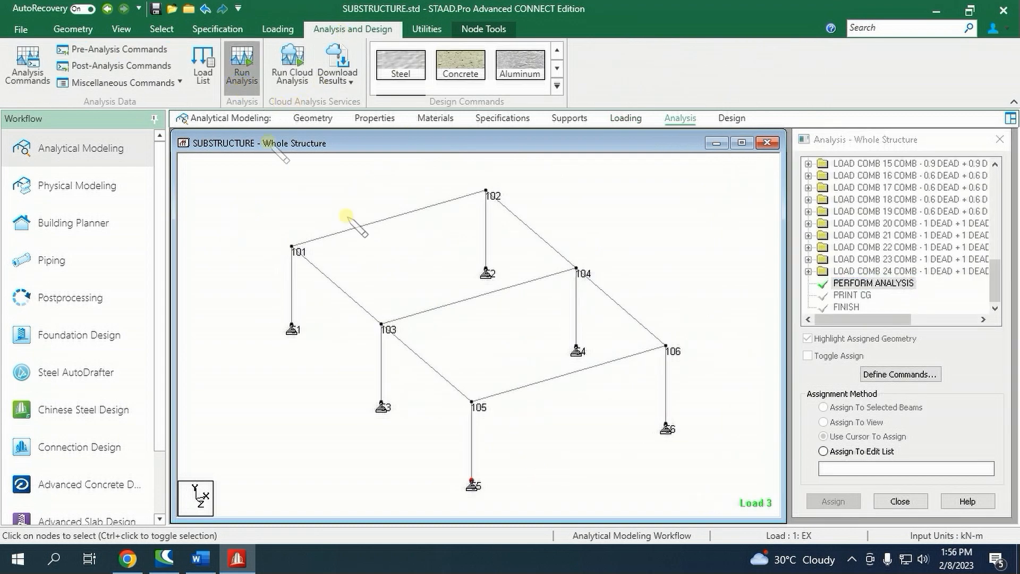
{"action": "left_click", "coordinate": [496, 352]}
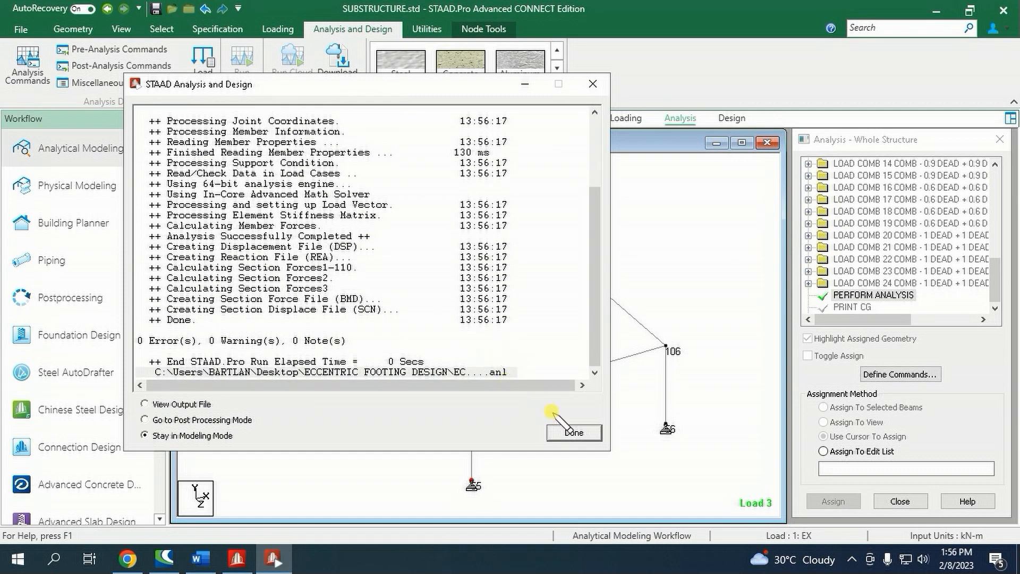
{"action": "left_click", "coordinate": [566, 433]}
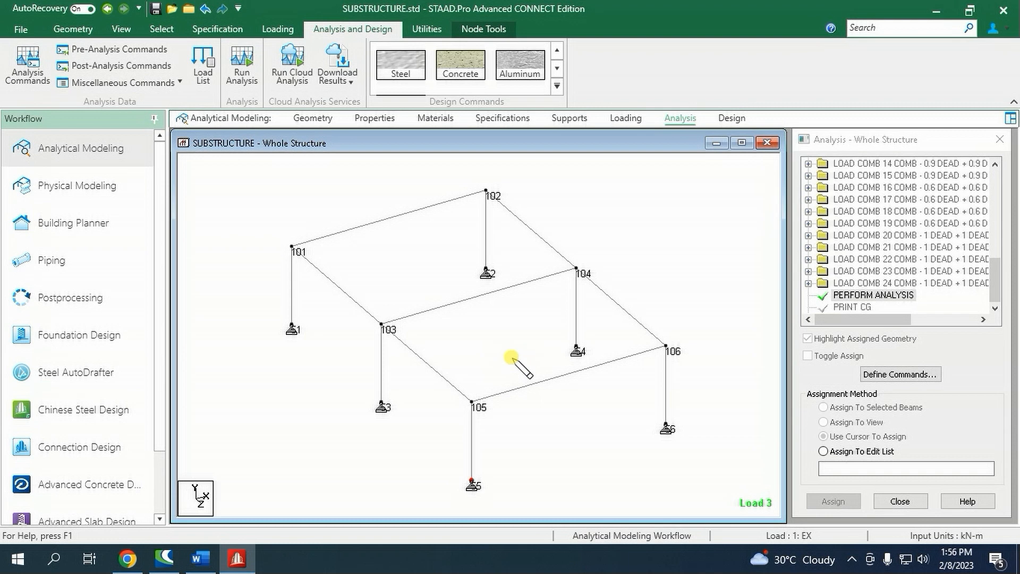
Examine the MZ moments in load case DL1, displaying the 350 kNm load on the structure.
{"action": "left_click", "coordinate": [625, 118]}
{"action": "left_click", "coordinate": [776, 181]}
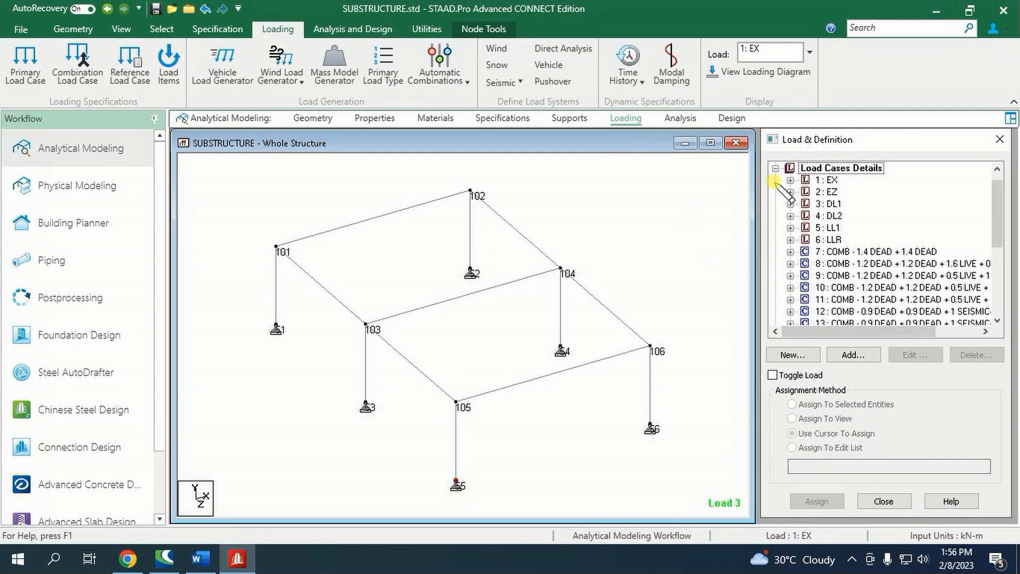
{"action": "left_click", "coordinate": [791, 204]}
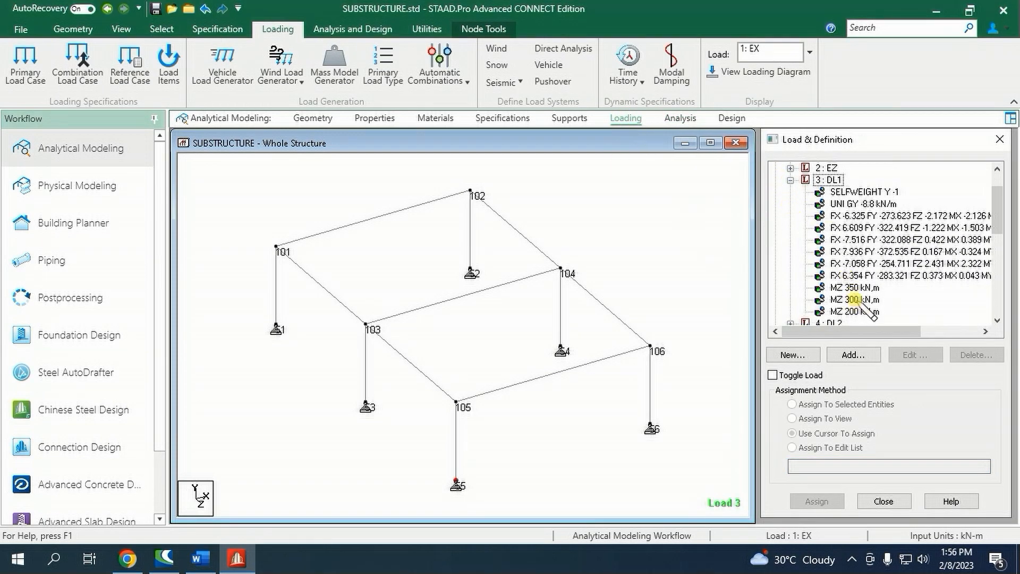
{"action": "left_click", "coordinate": [856, 288]}
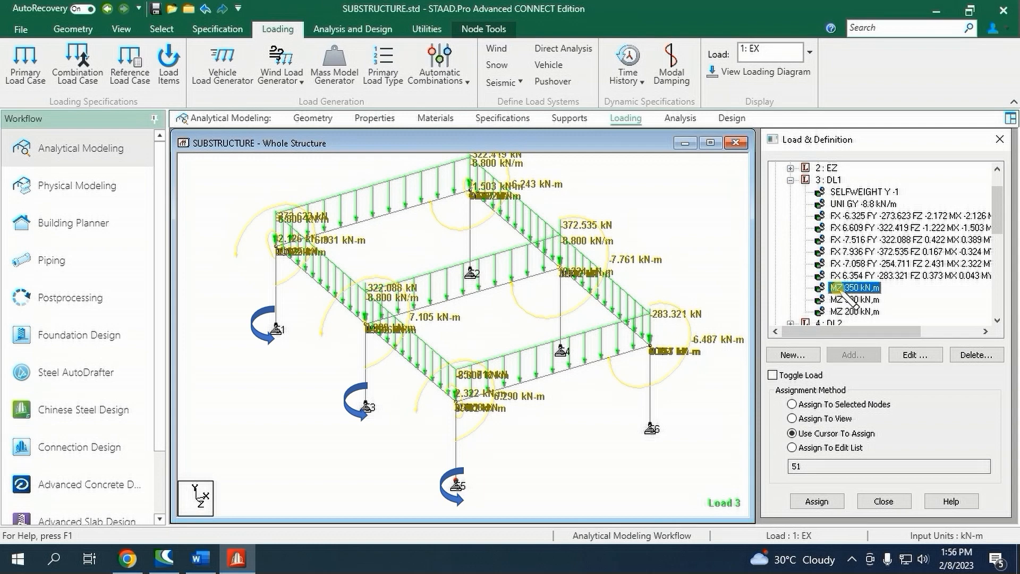
Restart STAAD.Pro and reopen the SUBSTRUCTURE model from the ECCENTRIC FOOTING folder within ECCENTRIC FOOTING DESIGN on the desktop.
{"action": "left_click", "coordinate": [1004, 10]}
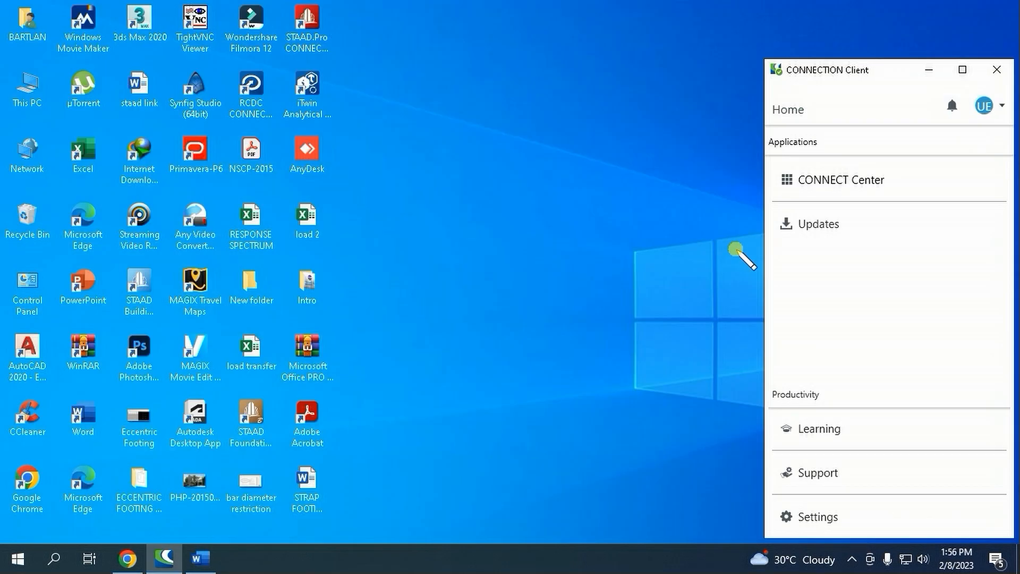
{"action": "double_click", "coordinate": [308, 32]}
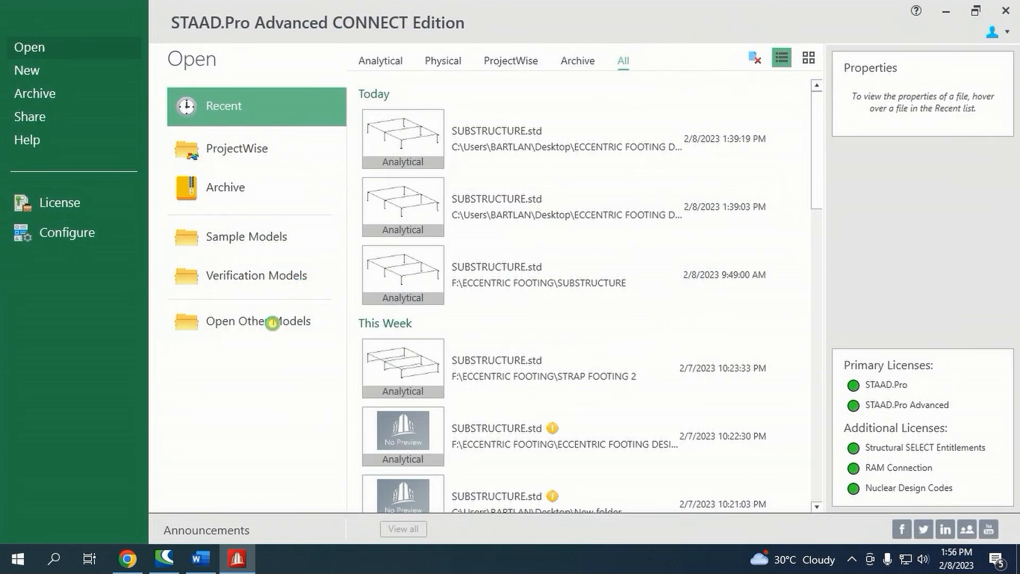
{"action": "left_click", "coordinate": [276, 322]}
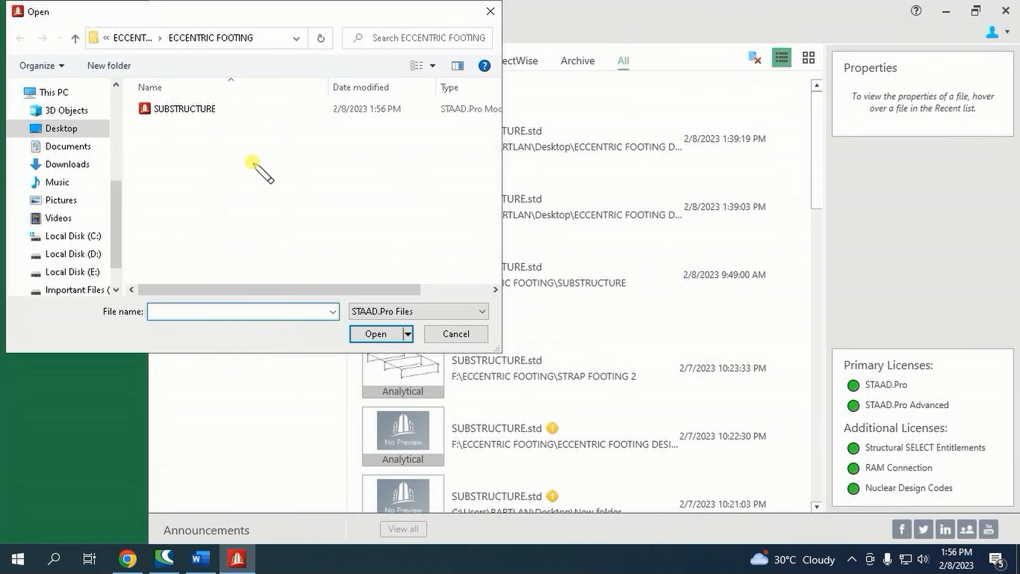
{"action": "left_click", "coordinate": [67, 133]}
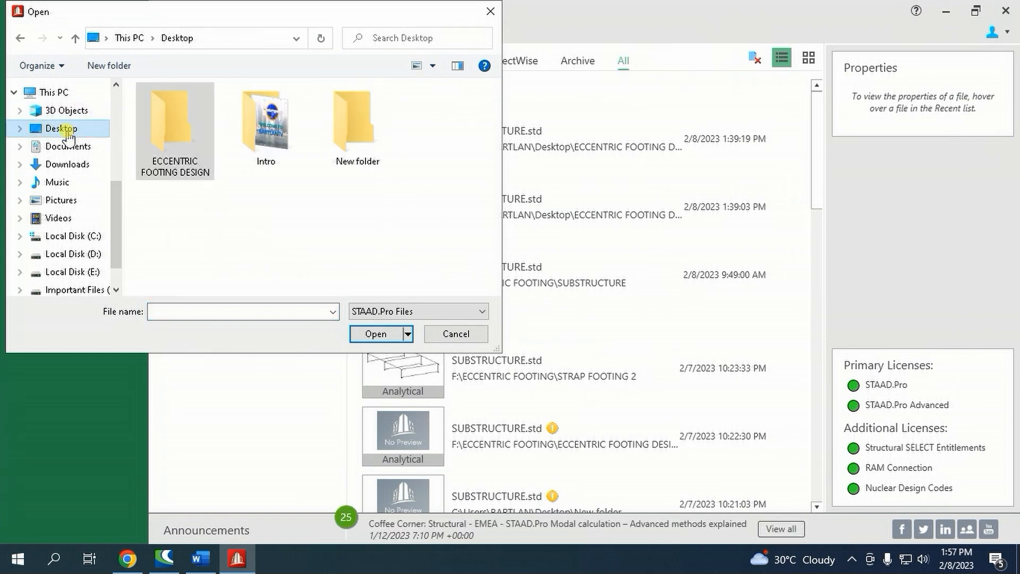
{"action": "double_click", "coordinate": [213, 171]}
{"action": "double_click", "coordinate": [183, 108]}
{"action": "double_click", "coordinate": [184, 109]}
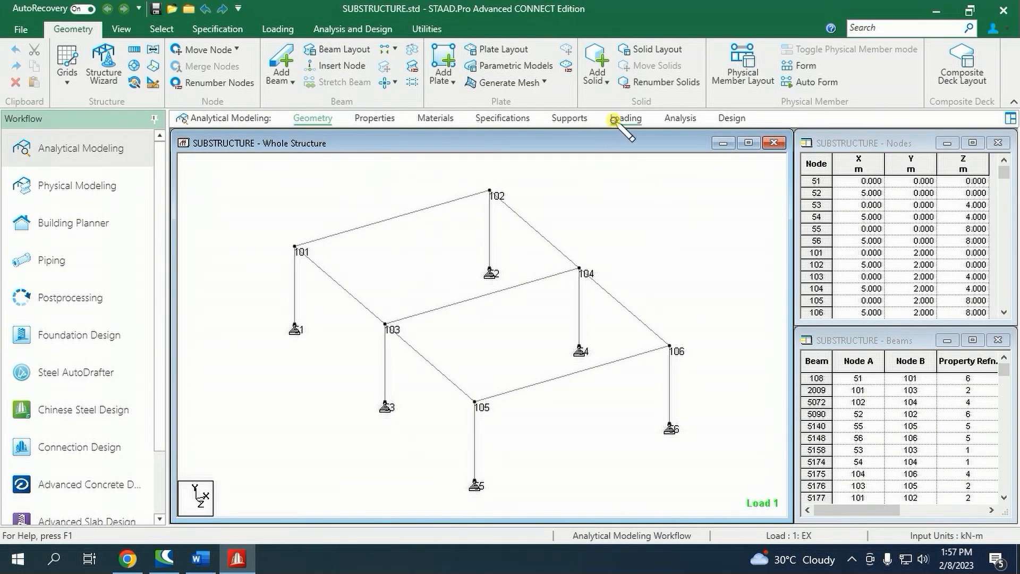
Check the MZ moments in load case DL1 of the reopened model, displaying the 350 kNm load on the structure.
{"action": "left_click", "coordinate": [622, 119]}
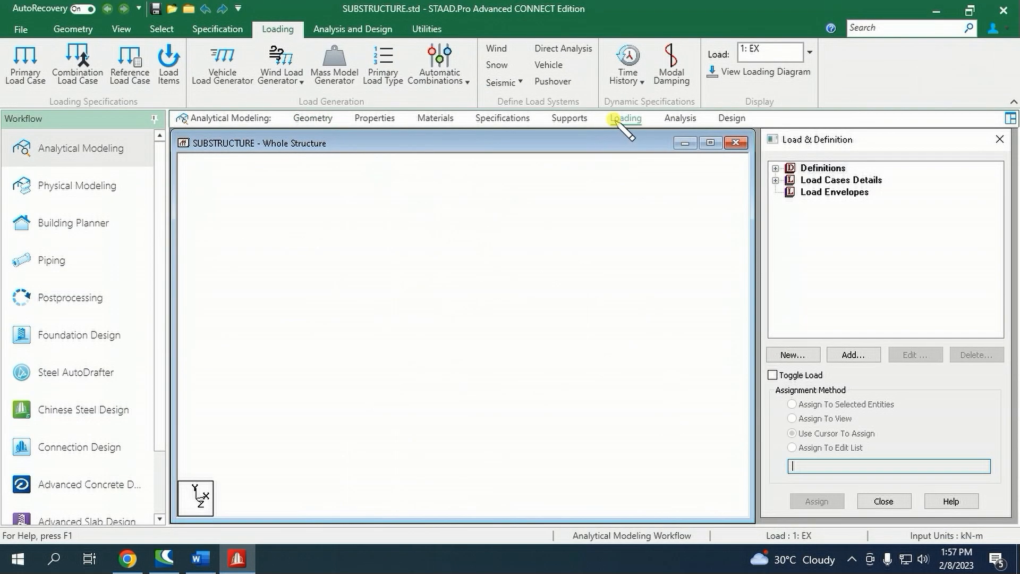
{"action": "left_click", "coordinate": [776, 181]}
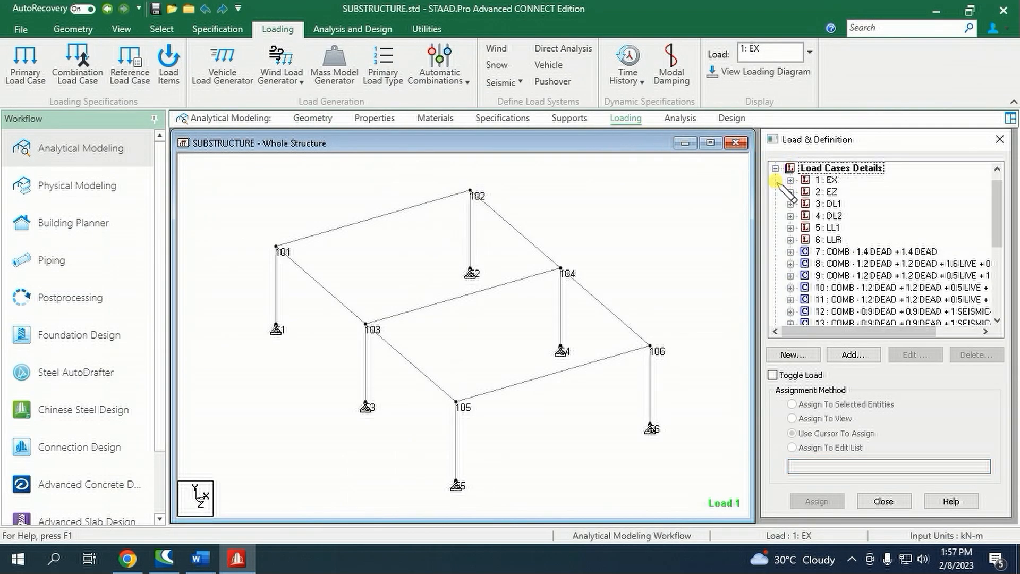
{"action": "left_click", "coordinate": [791, 204]}
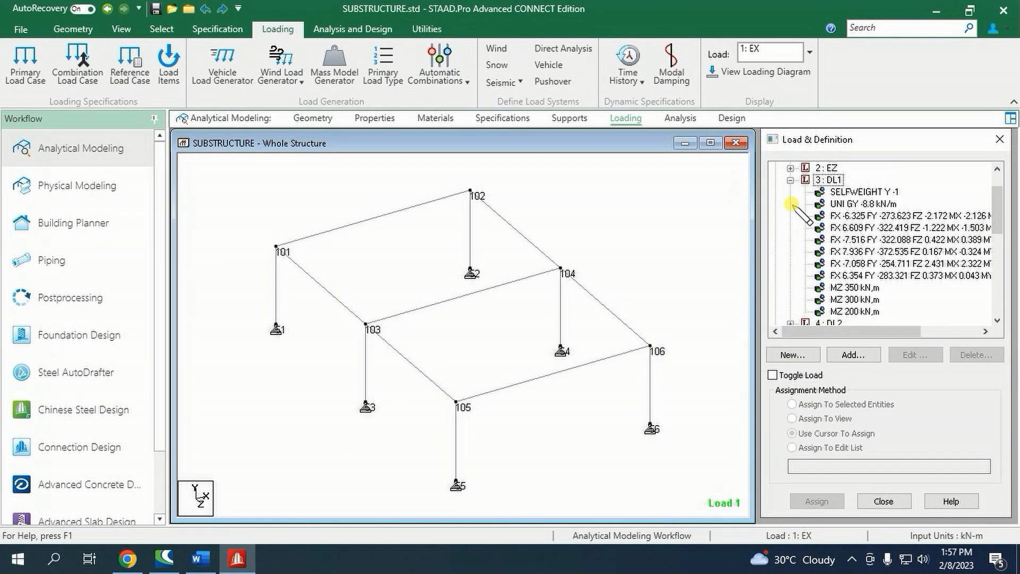
{"action": "left_click", "coordinate": [864, 288]}
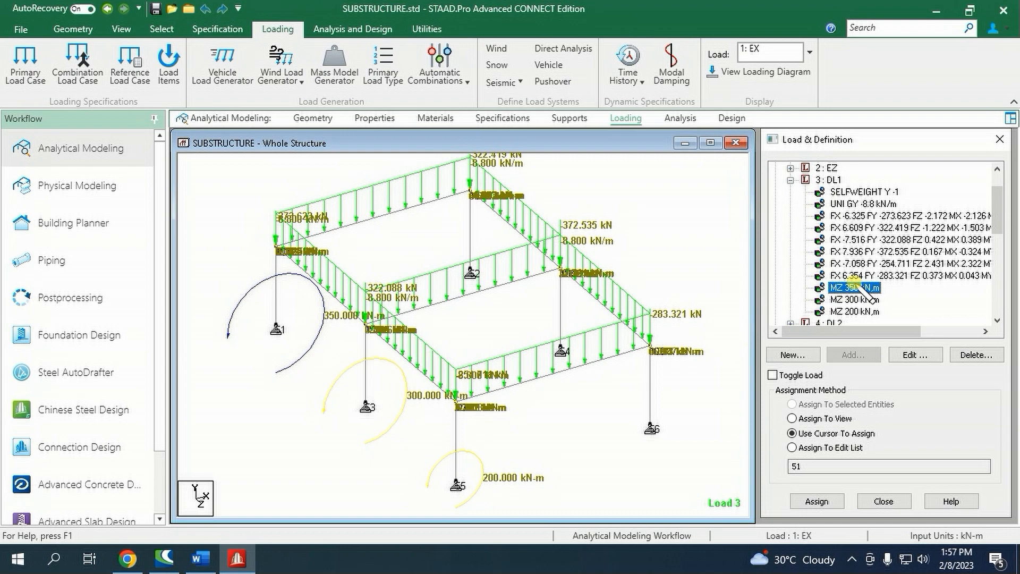
Close STAAD.Pro and start RCDC CONNECT Edition with the STAAD.Pro Advanced license.
{"action": "left_click", "coordinate": [1003, 10]}
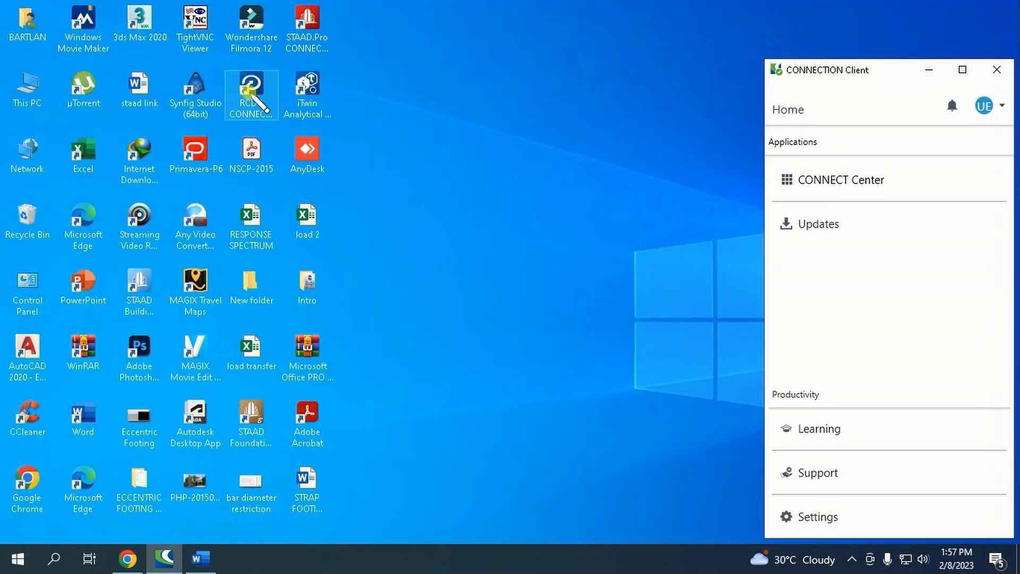
{"action": "double_click", "coordinate": [252, 90]}
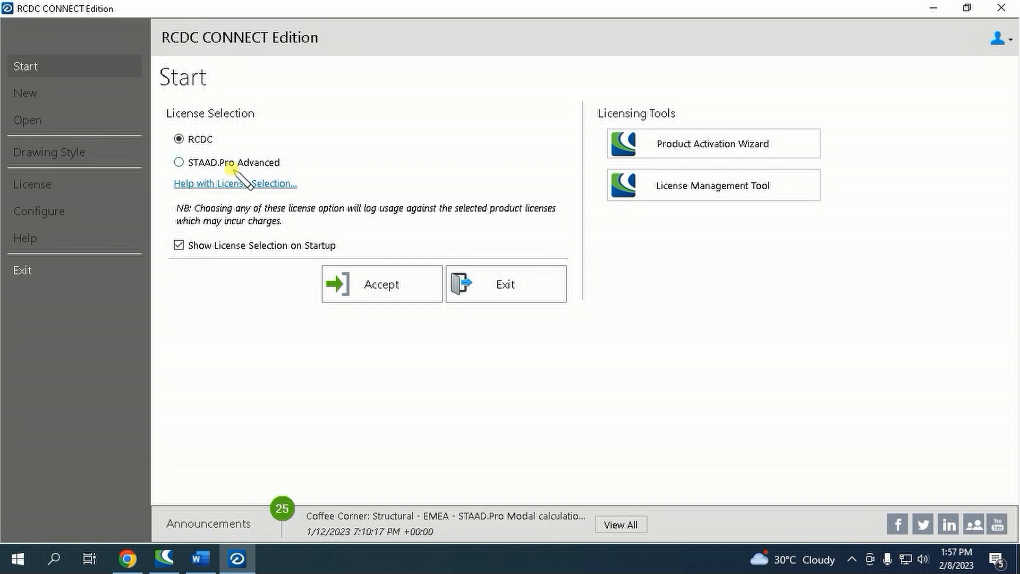
{"action": "left_click", "coordinate": [231, 164]}
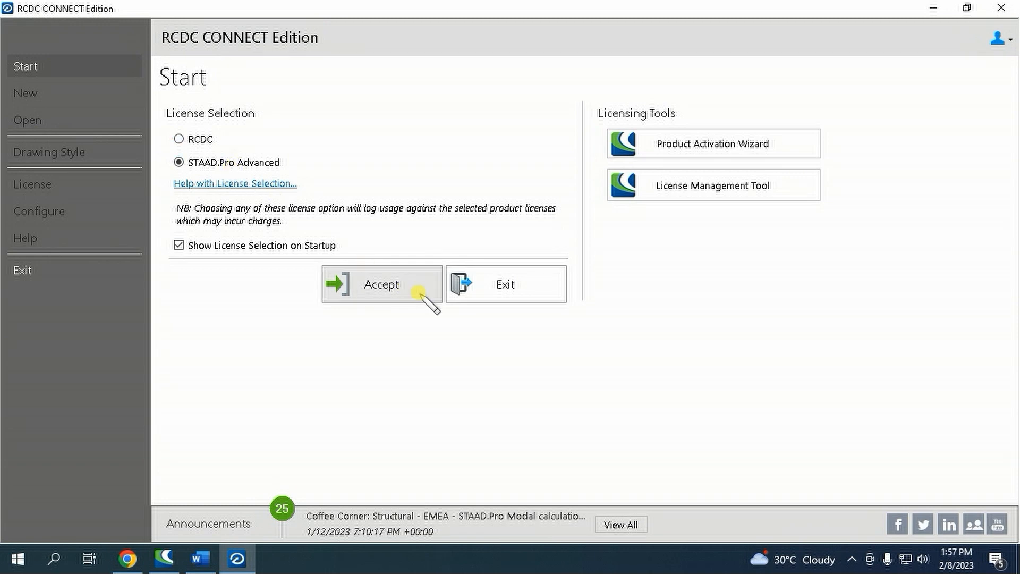
{"action": "left_click", "coordinate": [386, 285]}
Fill in the new project's details with project kl, client j, engineer k and the NSCP C101 - 2015 design code.
{"action": "left_click", "coordinate": [294, 141]}
{"action": "type", "text": "kl"}
{"action": "left_click", "coordinate": [286, 162]}
{"action": "type", "text": "j"}
{"action": "left_click", "coordinate": [283, 190]}
{"action": "type", "text": "k"}
{"action": "left_click", "coordinate": [281, 218]}
{"action": "left_click", "coordinate": [269, 296]}
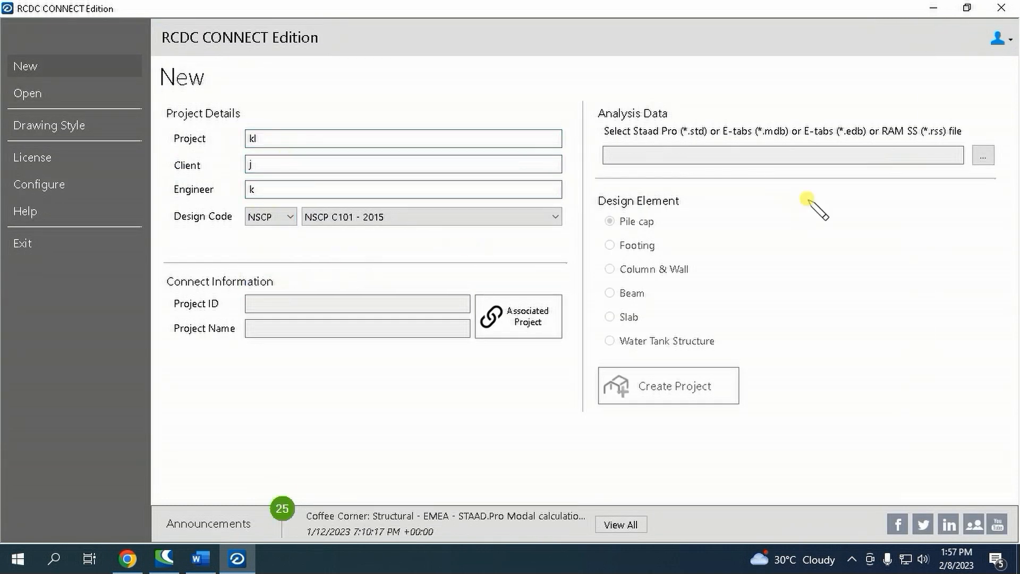
Create a beam design project from the SUBSTRUCTURE analysis file, including only the 2 m level.
{"action": "left_click", "coordinate": [983, 156]}
{"action": "double_click", "coordinate": [207, 126]}
{"action": "left_click", "coordinate": [638, 294]}
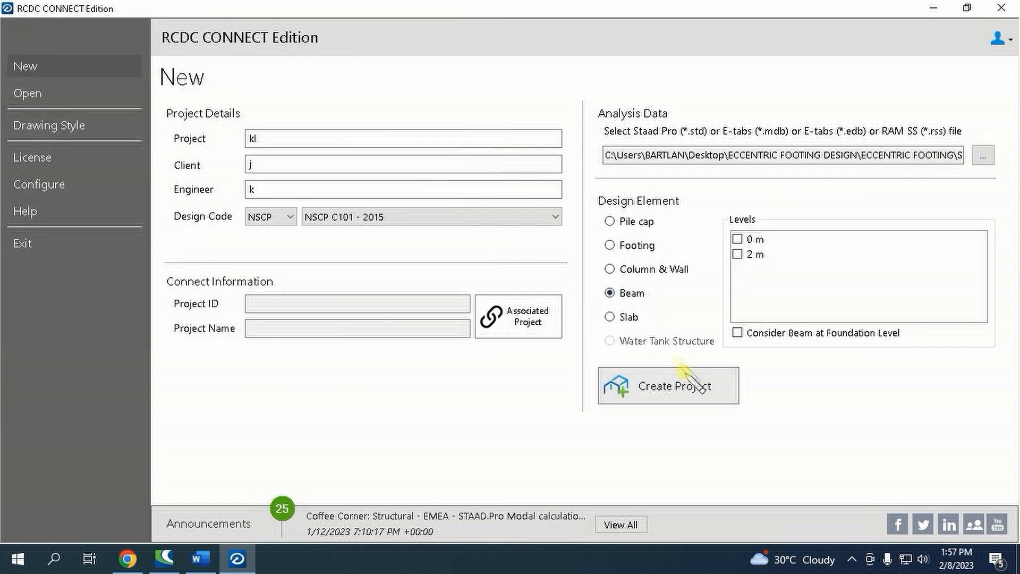
{"action": "left_click", "coordinate": [737, 254]}
{"action": "left_click", "coordinate": [686, 385]}
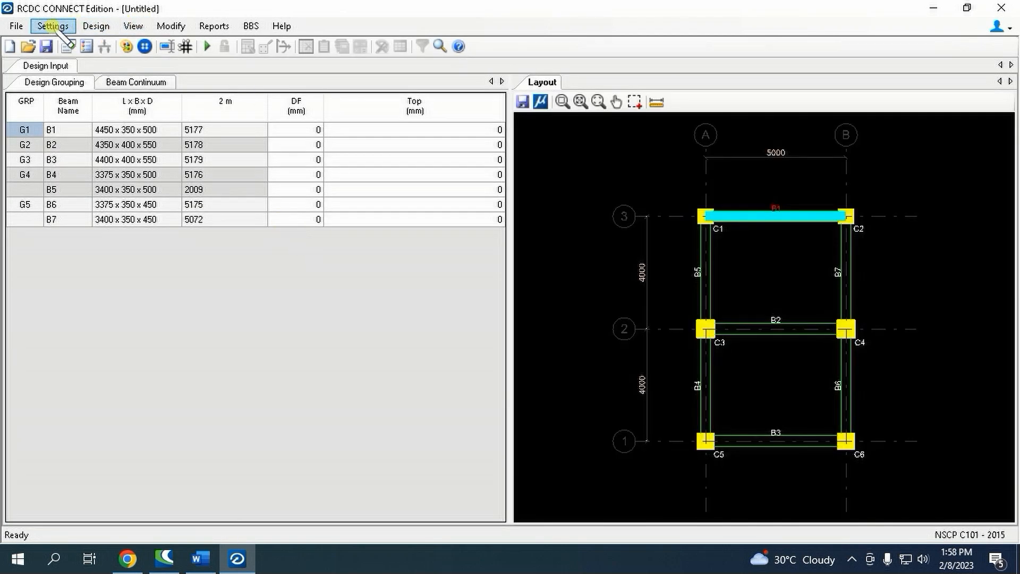
Enable ductile design for special frames in the general and reinforcement settings, with a Φ factor of 0.75.
{"action": "left_click", "coordinate": [53, 26]}
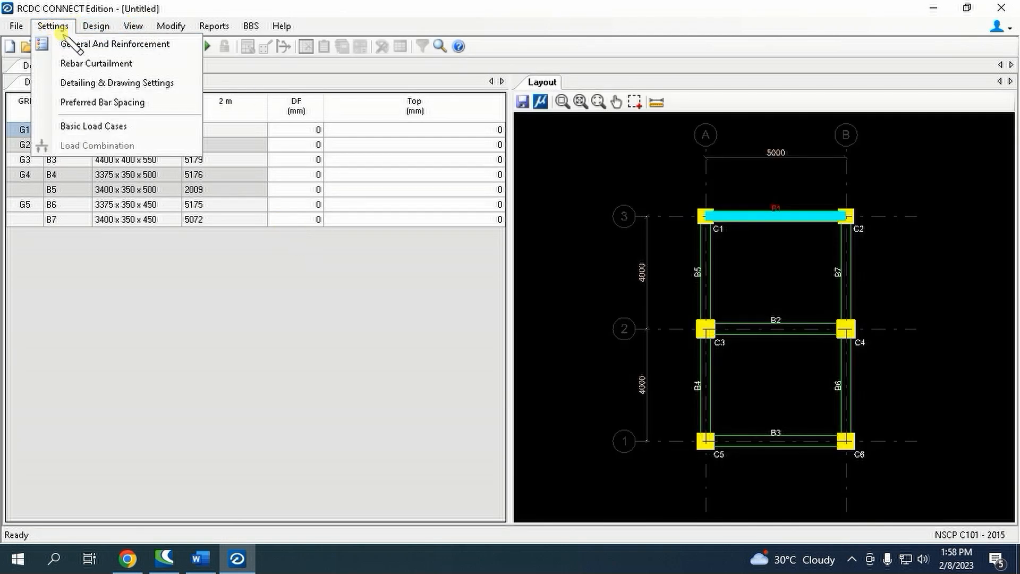
{"action": "left_click", "coordinate": [69, 42]}
{"action": "left_click", "coordinate": [355, 113]}
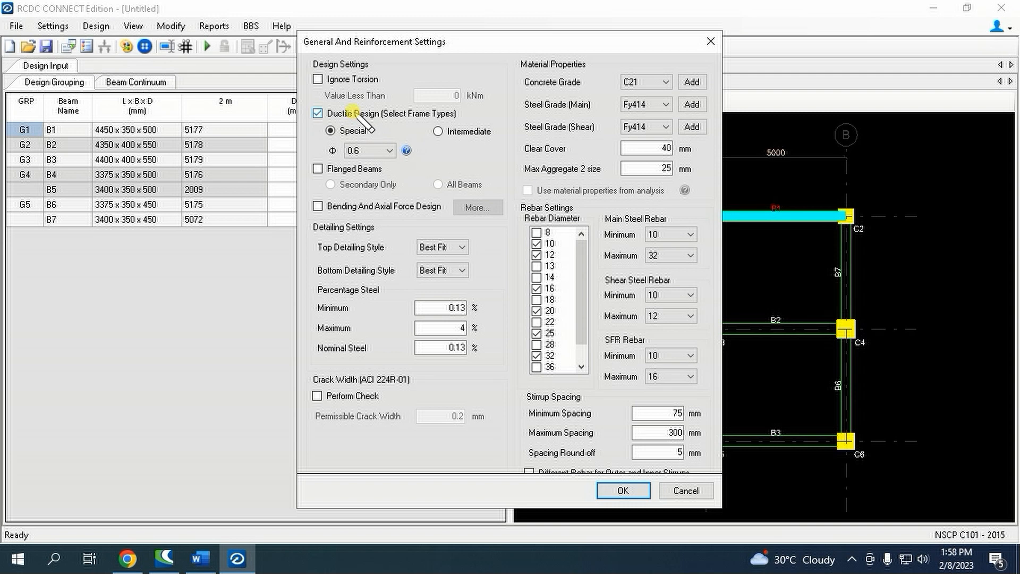
{"action": "left_click", "coordinate": [368, 151]}
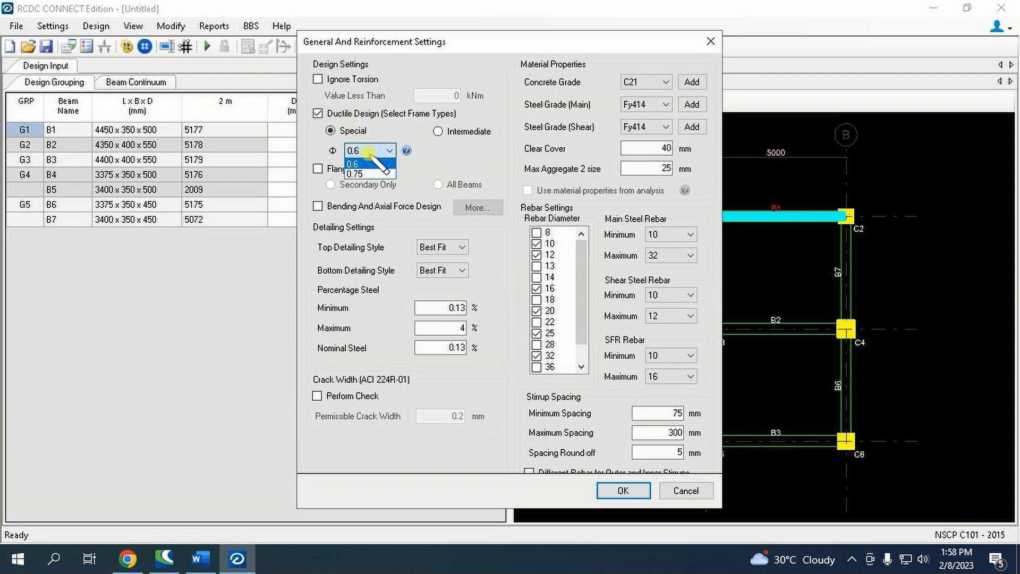
{"action": "left_click", "coordinate": [371, 175]}
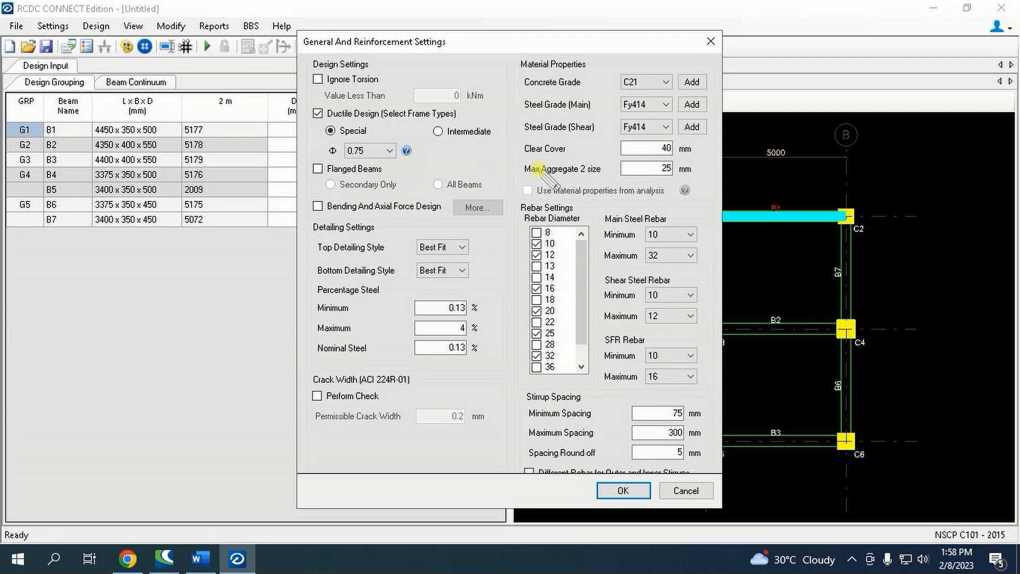
Set the main and shear steel grades to Fy276 and the maximum aggregate size to 20 mm.
{"action": "left_click", "coordinate": [651, 104]}
{"action": "left_click", "coordinate": [659, 136]}
{"action": "left_click", "coordinate": [651, 128]}
{"action": "left_click", "coordinate": [648, 150]}
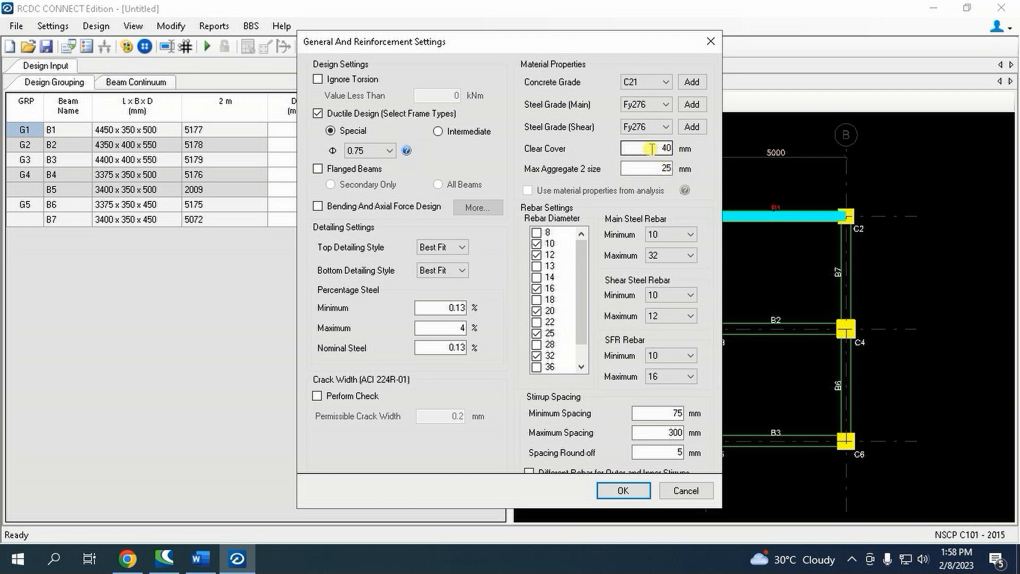
{"action": "key", "text": "Tab"}
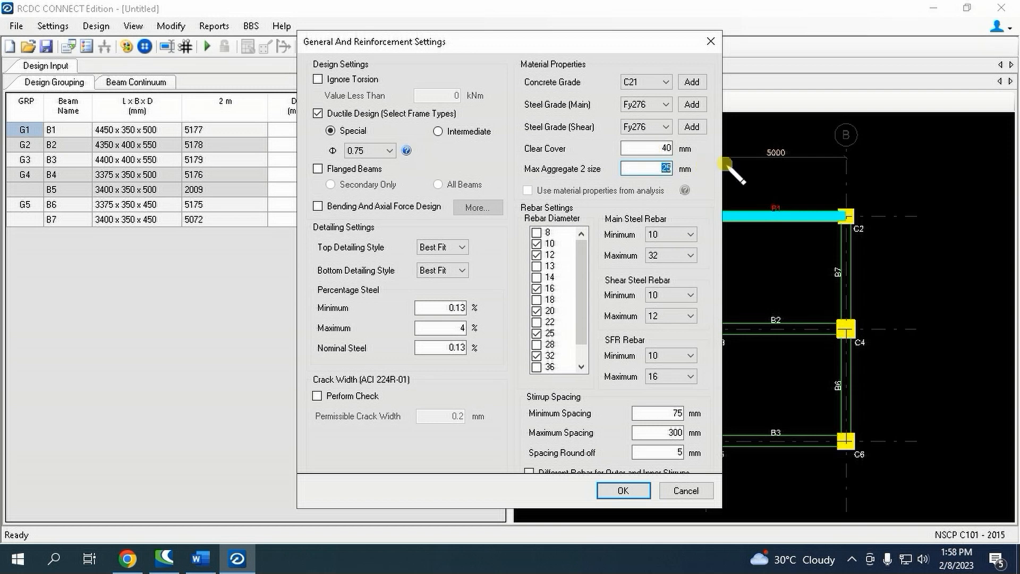
Set both the top and bottom detailing styles to Max Dia.
{"action": "left_click", "coordinate": [452, 247]}
{"action": "left_click", "coordinate": [445, 264]}
{"action": "left_click", "coordinate": [453, 247]}
{"action": "left_click", "coordinate": [444, 271]}
{"action": "left_click", "coordinate": [452, 270]}
{"action": "left_click", "coordinate": [436, 293]}
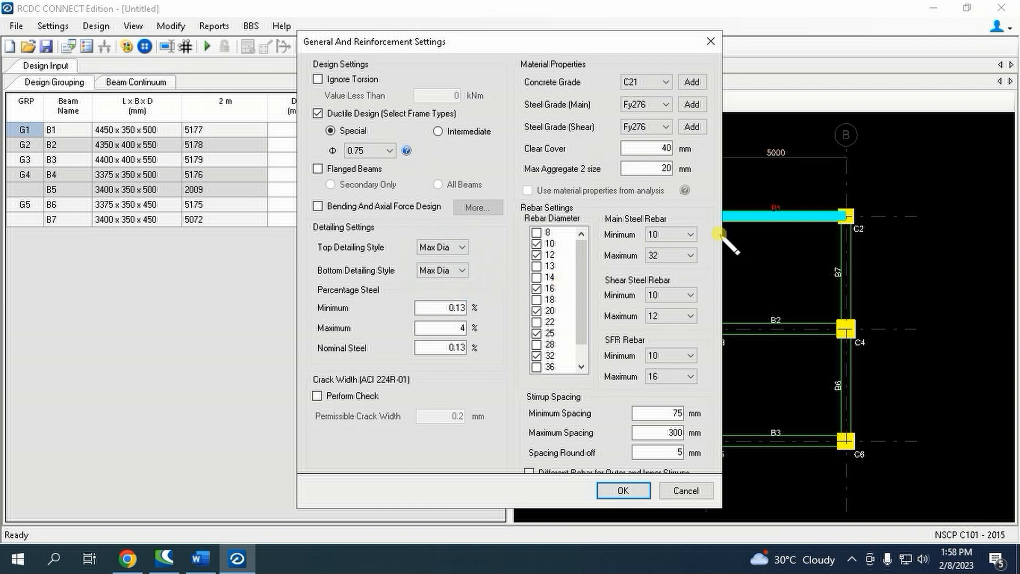
Limit the main steel rebar to a minimum of 16 and a maximum of 25, and apply the settings.
{"action": "left_click", "coordinate": [685, 235]}
{"action": "left_click", "coordinate": [667, 296]}
{"action": "left_click", "coordinate": [669, 255]}
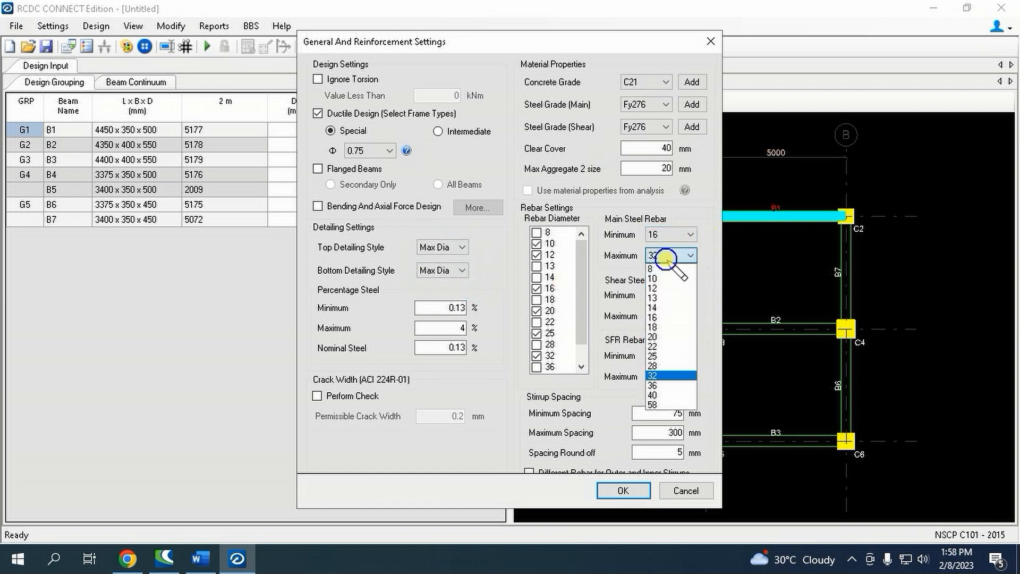
{"action": "left_click", "coordinate": [667, 356]}
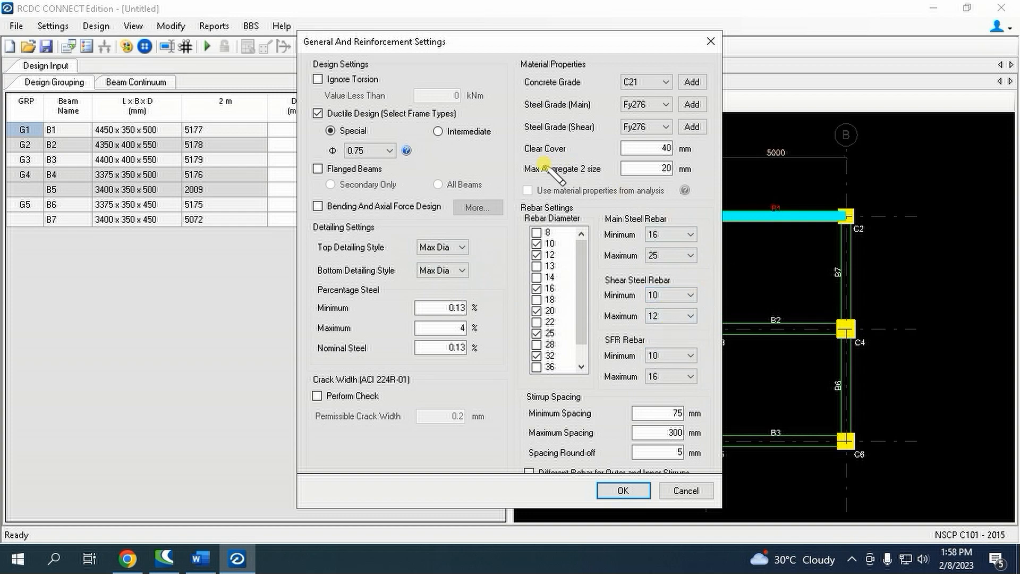
{"action": "left_click", "coordinate": [627, 489]}
In the basic load cases, classify EX as Earthquake X and EZ as Earthquake Z.
{"action": "left_click", "coordinate": [56, 27]}
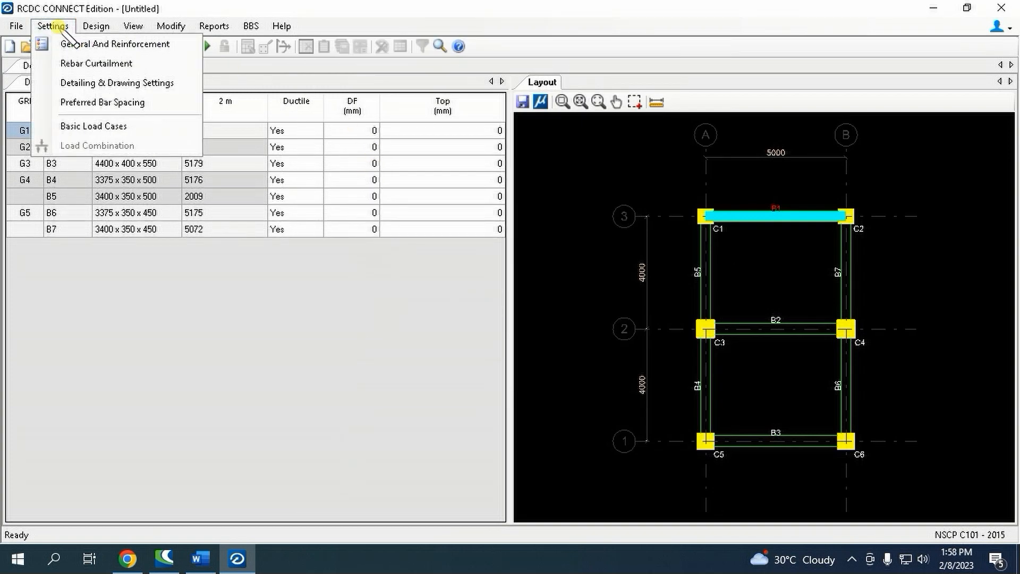
{"action": "left_click", "coordinate": [101, 126]}
{"action": "left_click", "coordinate": [477, 127]}
{"action": "left_click", "coordinate": [476, 127]}
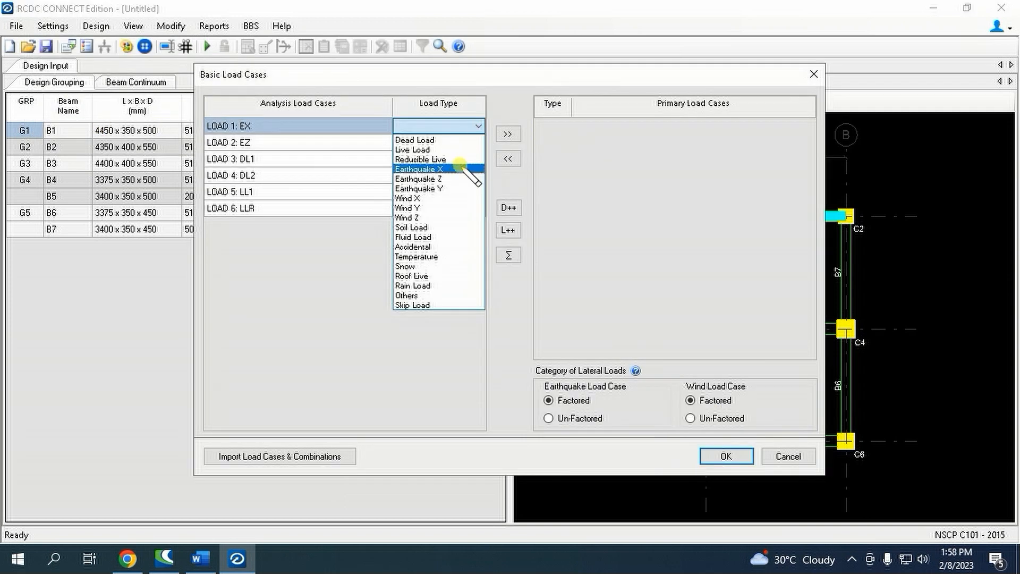
{"action": "left_click", "coordinate": [460, 169]}
{"action": "left_click", "coordinate": [476, 143]}
{"action": "left_click", "coordinate": [476, 144]}
{"action": "left_click", "coordinate": [461, 195]}
Classify load cases DL1 and DL2 as Dead Load.
{"action": "left_click", "coordinate": [463, 160]}
{"action": "left_click", "coordinate": [462, 159]}
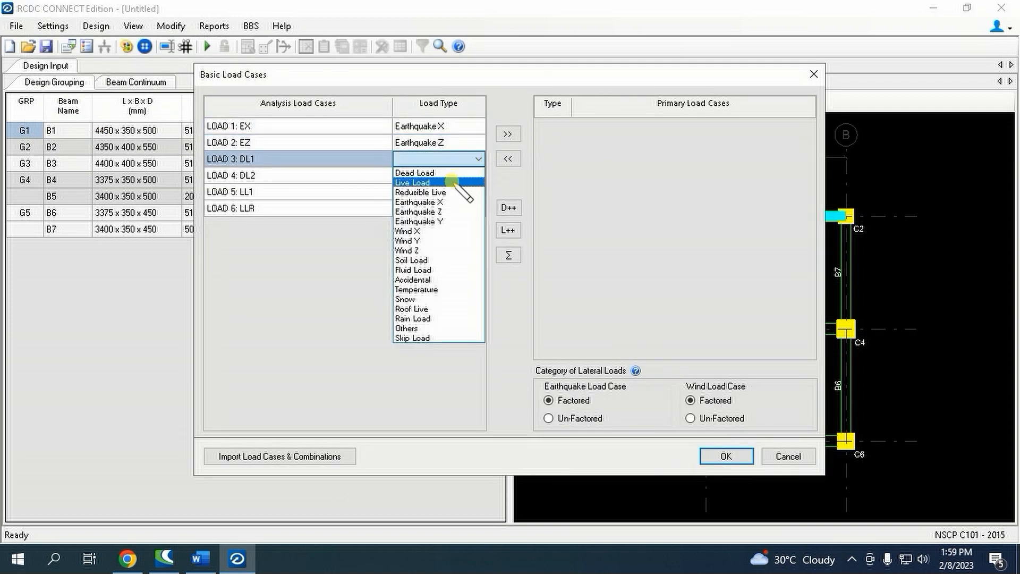
{"action": "left_click", "coordinate": [426, 173]}
{"action": "left_click", "coordinate": [471, 177]}
{"action": "left_click", "coordinate": [471, 177]}
{"action": "left_click", "coordinate": [457, 189]}
Classify load case LL1 as Live Load and LLR as Roof Live.
{"action": "left_click", "coordinate": [468, 192]}
{"action": "left_click", "coordinate": [468, 193]}
{"action": "left_click", "coordinate": [457, 216]}
{"action": "left_click", "coordinate": [475, 210]}
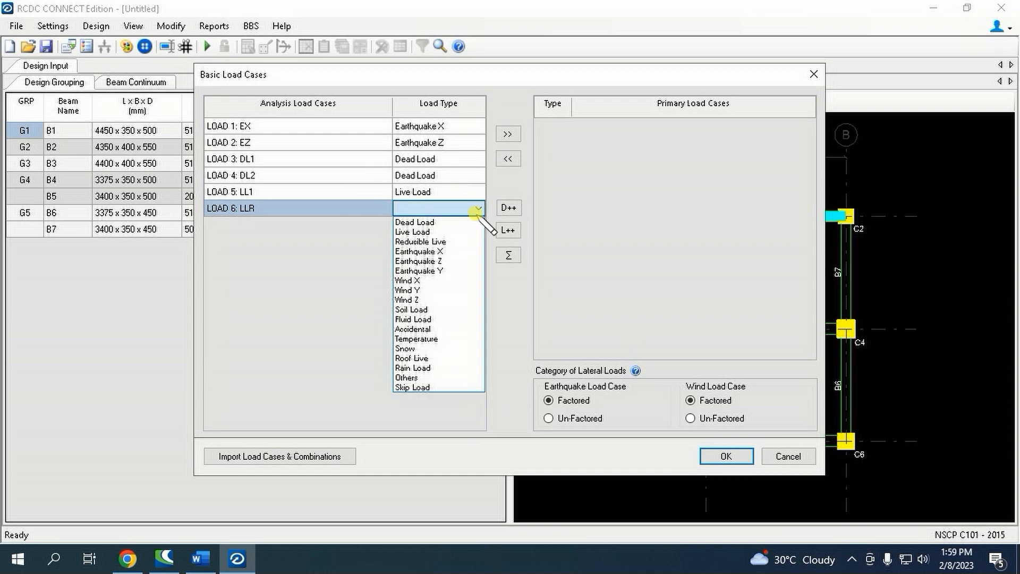
{"action": "left_click", "coordinate": [452, 358]}
Add all six classified load cases to the primary load cases and accept them.
{"action": "left_click_drag", "start_coordinate": [361, 127], "coordinate": [393, 209]}
{"action": "left_click", "coordinate": [515, 135]}
{"action": "left_click", "coordinate": [718, 455]}
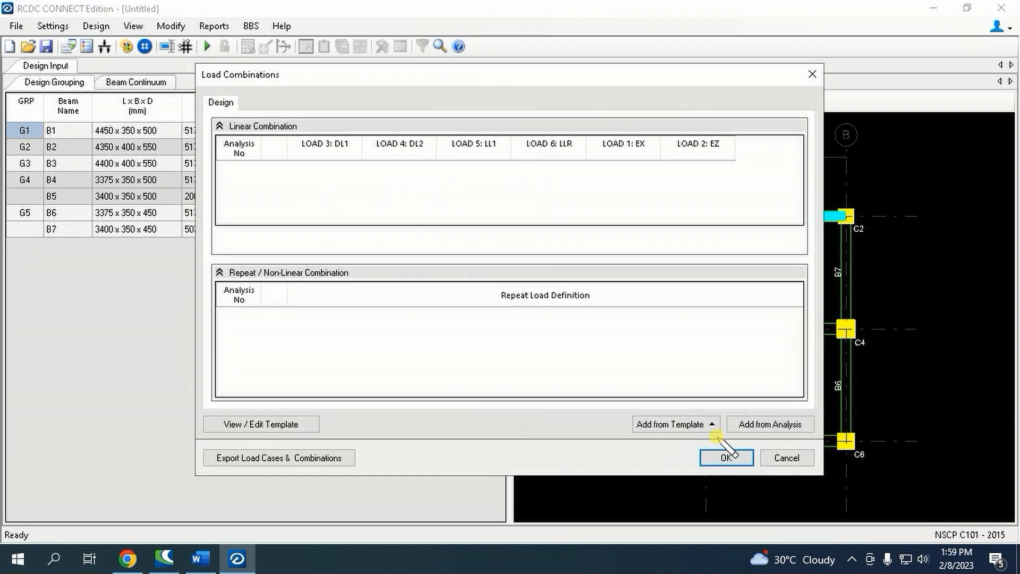
Import the load combinations from the analysis and include combinations 7 through 15 in the beam design.
{"action": "left_click", "coordinate": [770, 424]}
{"action": "left_click_drag", "start_coordinate": [274, 251], "coordinate": [273, 300]}
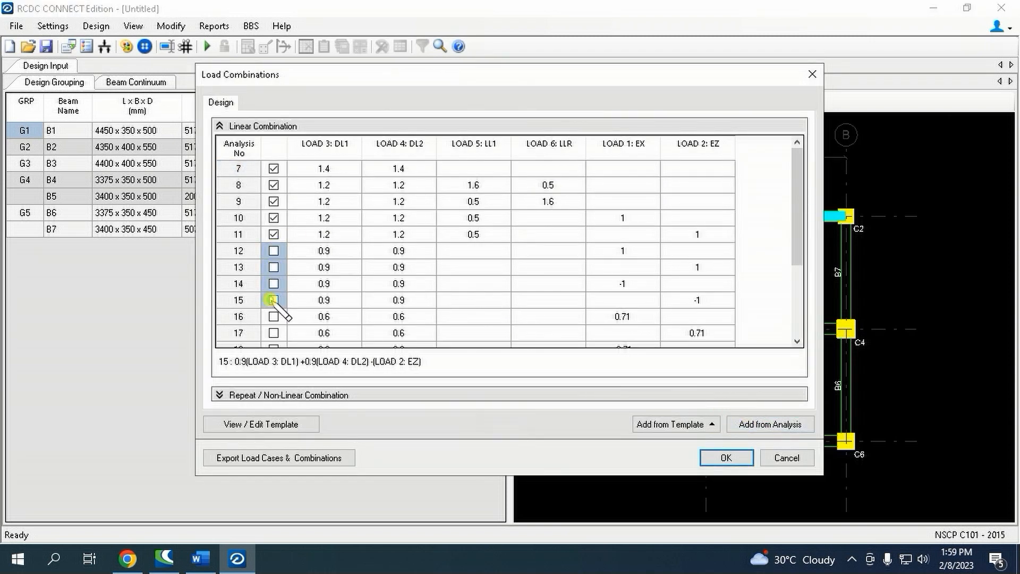
{"action": "left_click", "coordinate": [726, 457]}
Run the design of all beam groups and dismiss the beam failure report.
{"action": "left_click", "coordinate": [96, 26]}
{"action": "left_click", "coordinate": [121, 41]}
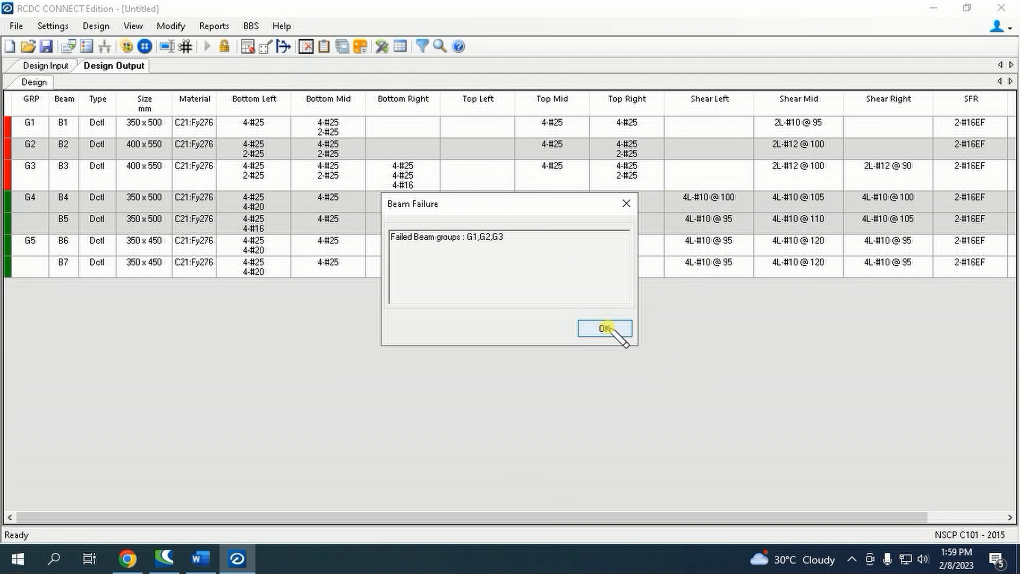
{"action": "left_click", "coordinate": [606, 330]}
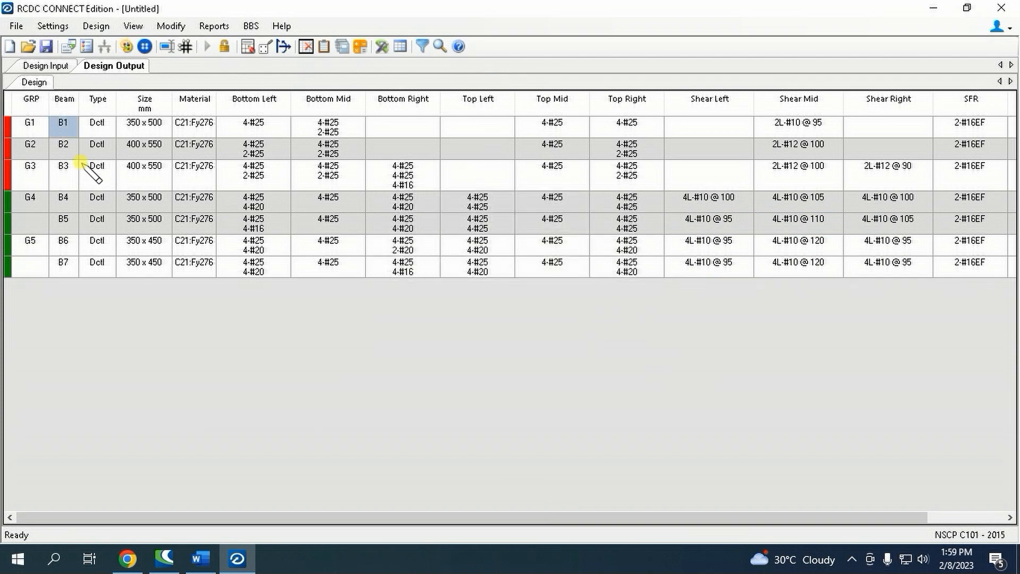
Set the width of beam B1 in group G1 to 400 mm and try redesigning the group.
{"action": "left_click", "coordinate": [144, 126]}
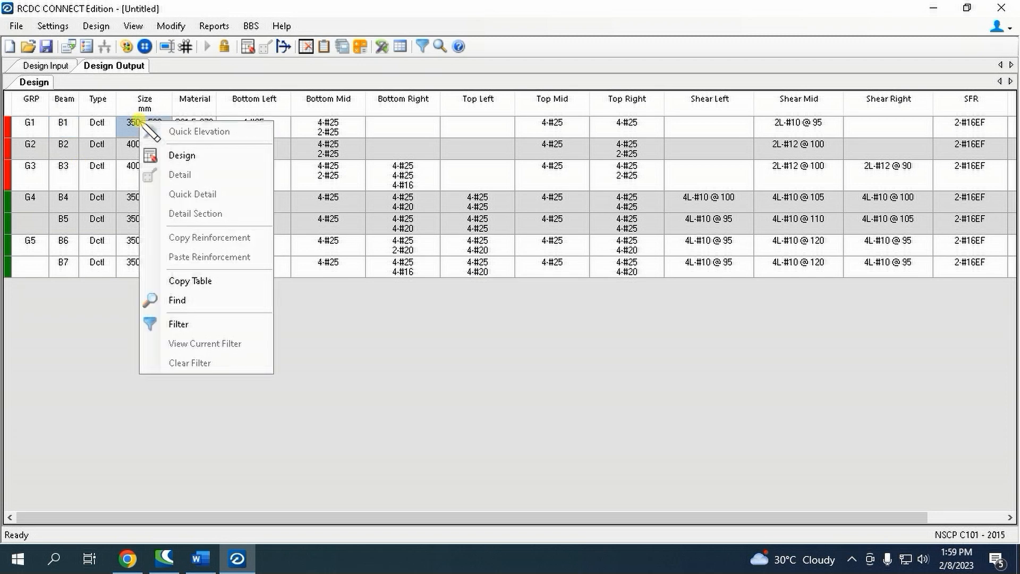
{"action": "left_click", "coordinate": [175, 155]}
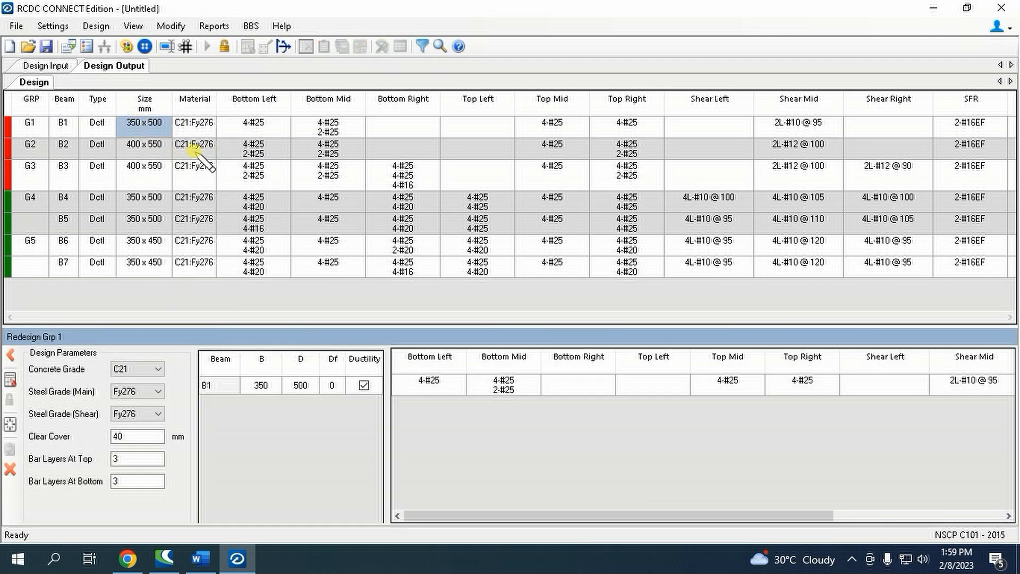
{"action": "left_click", "coordinate": [261, 386]}
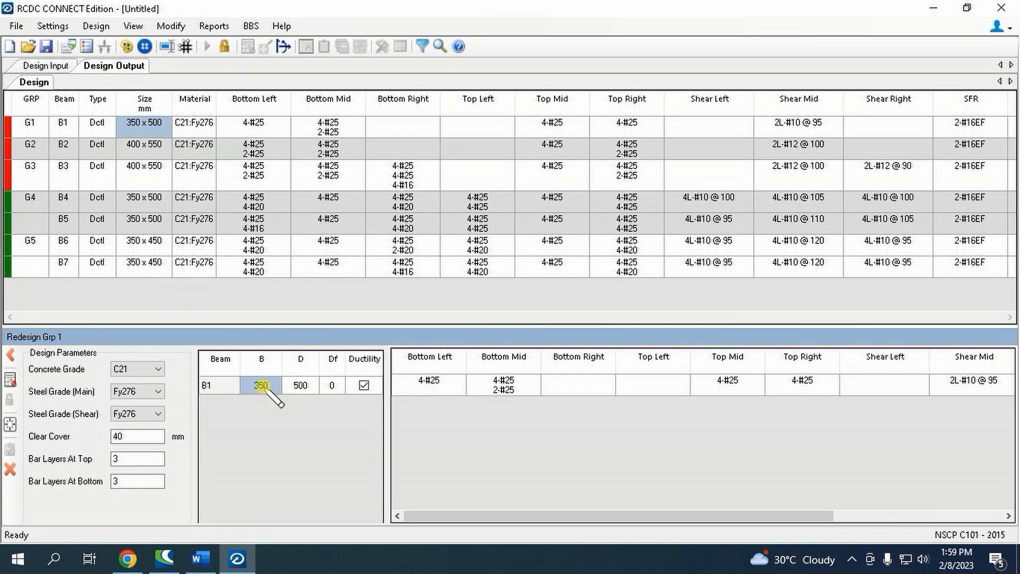
{"action": "type", "text": "400"}
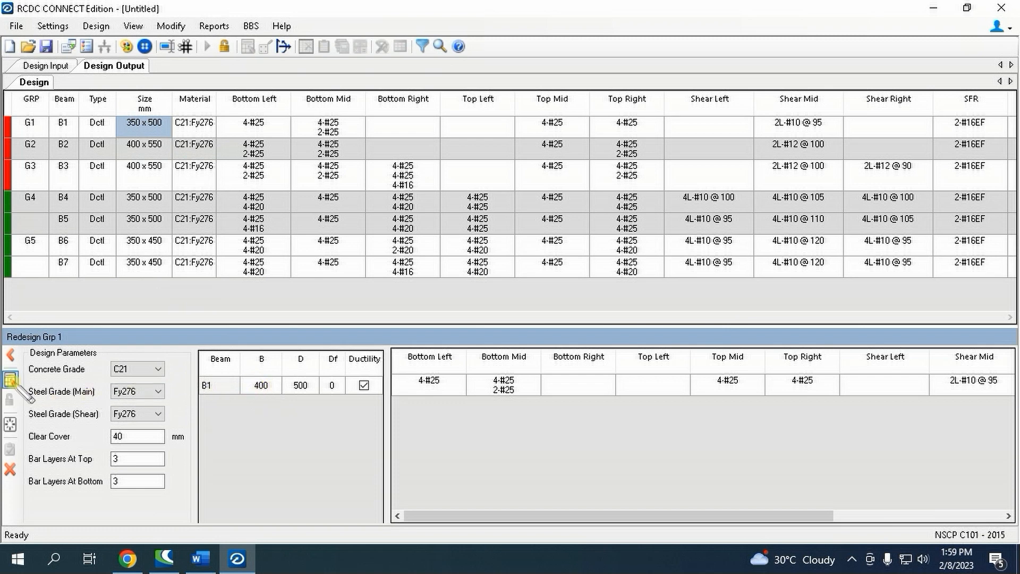
{"action": "left_click", "coordinate": [10, 378]}
{"action": "left_click", "coordinate": [590, 352]}
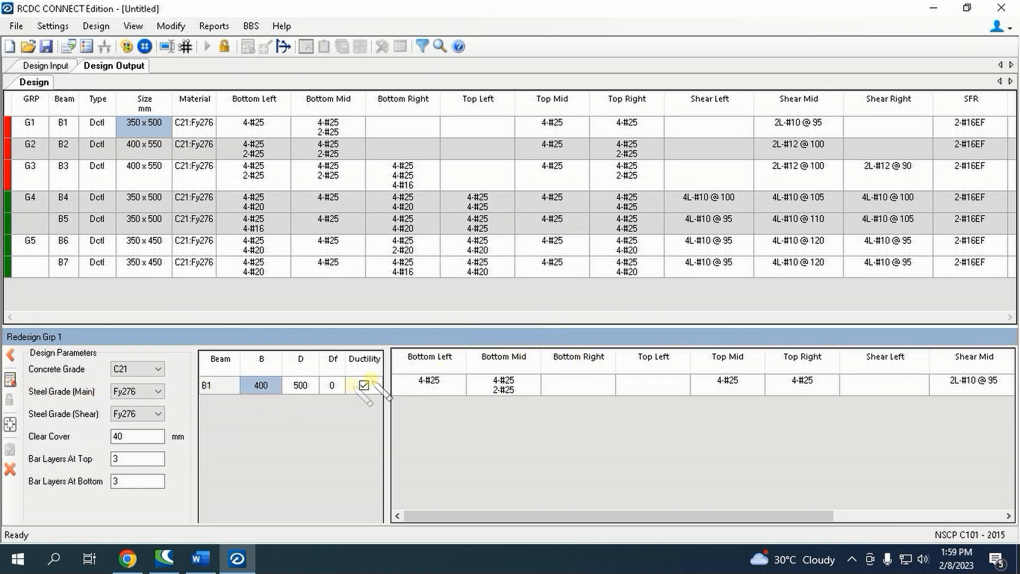
Set the depth of beam B1 to 550 mm, redesign group G1 and accept the redesign.
{"action": "left_click", "coordinate": [300, 385]}
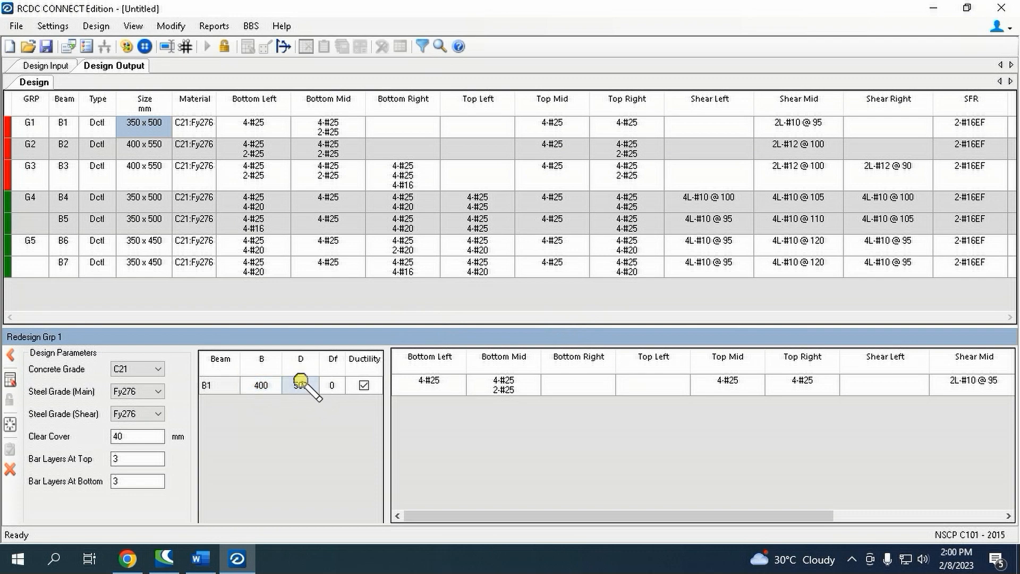
{"action": "type", "text": "550"}
{"action": "left_click", "coordinate": [10, 379]}
{"action": "left_click", "coordinate": [10, 467]}
Set the width of beam B2 in group G2 to 450 mm and try redesigning the group.
{"action": "right_click", "coordinate": [144, 157]}
{"action": "left_click", "coordinate": [175, 189]}
{"action": "left_click", "coordinate": [267, 386]}
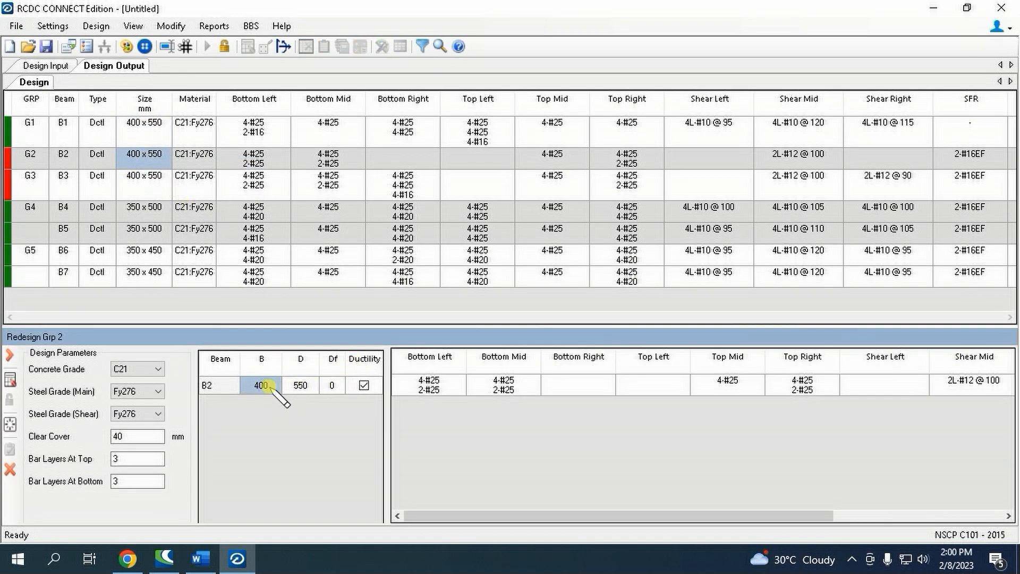
{"action": "type", "text": "4"}
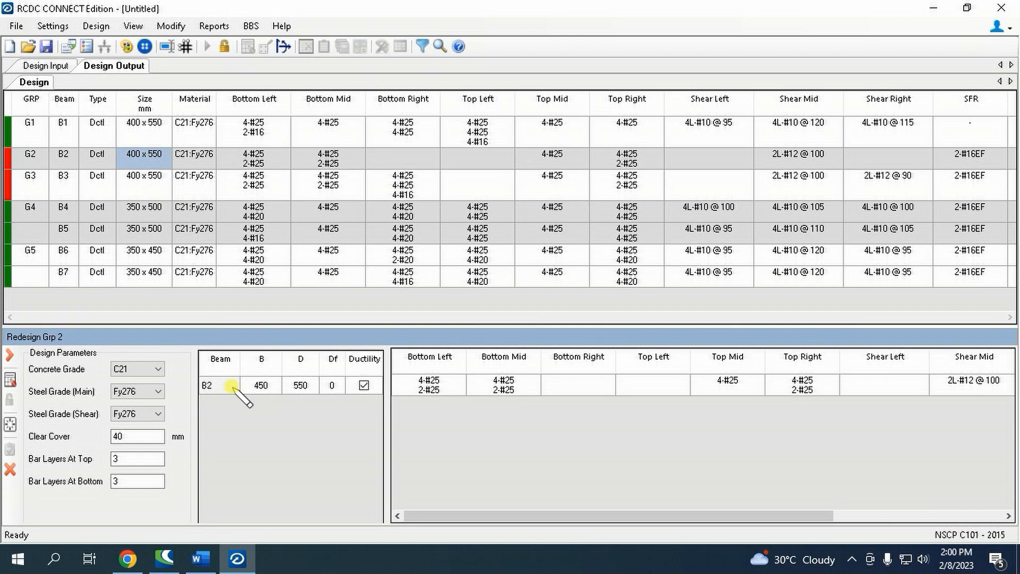
{"action": "left_click", "coordinate": [10, 379]}
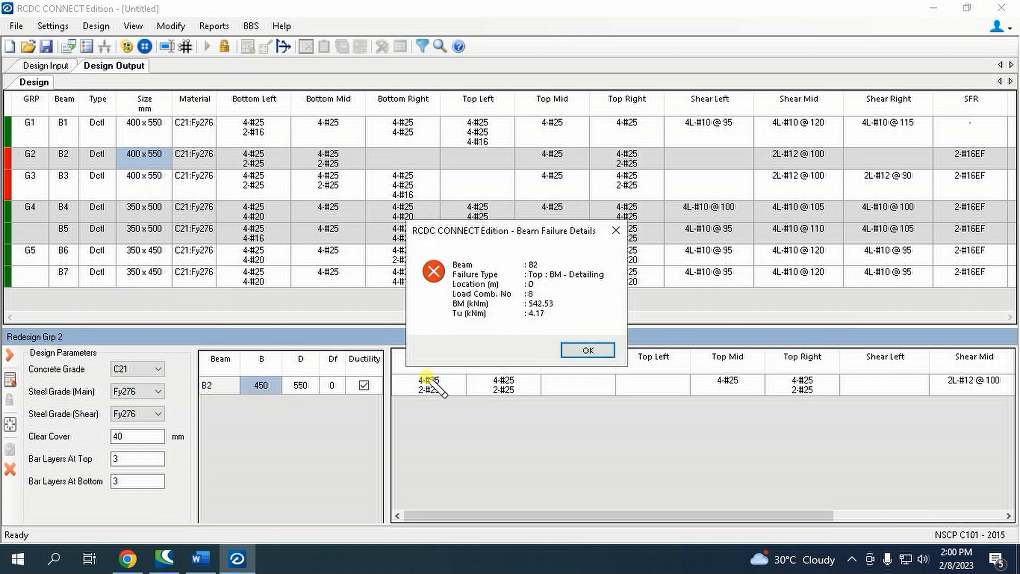
{"action": "left_click", "coordinate": [589, 351]}
Set the depth of beam B2 to 600 mm, redesign group G2 and accept the redesign.
{"action": "left_click", "coordinate": [310, 386]}
{"action": "type", "text": "60"}
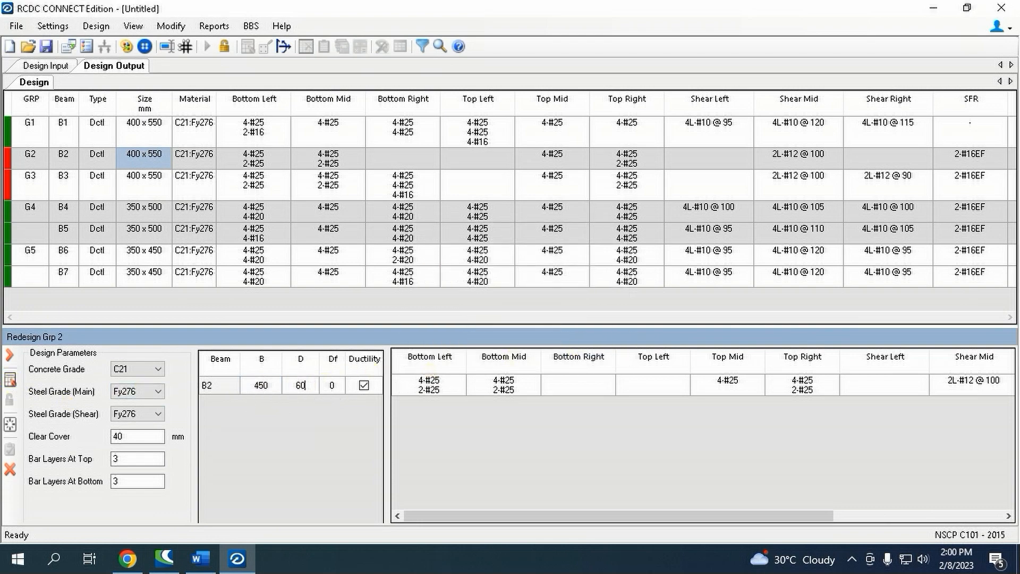
{"action": "type", "text": "0"}
{"action": "left_click", "coordinate": [10, 379]}
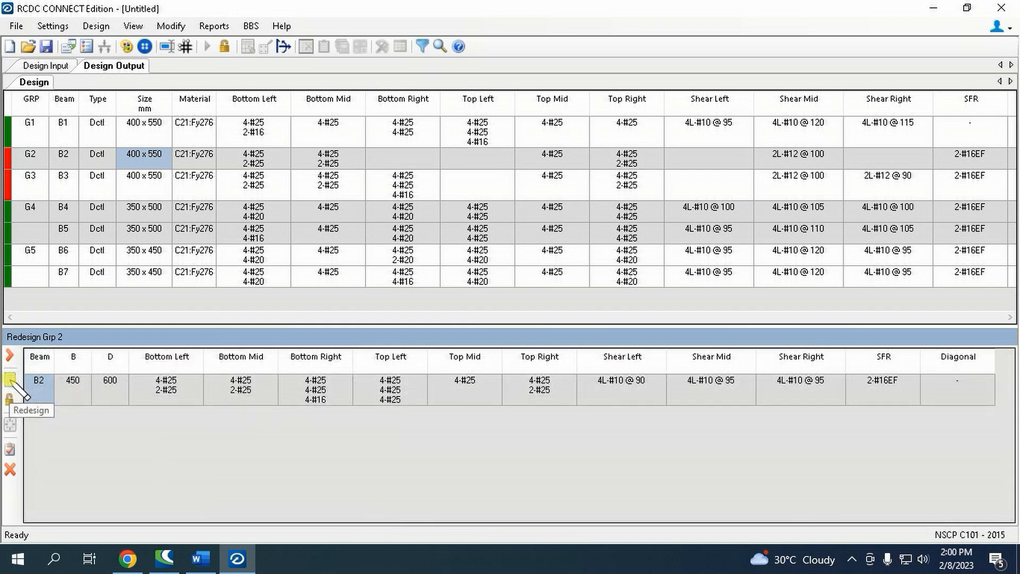
{"action": "left_click", "coordinate": [16, 441]}
Redesign group G3 with the width of beam B3 set to 450 mm and accept the redesign.
{"action": "left_click", "coordinate": [143, 189]}
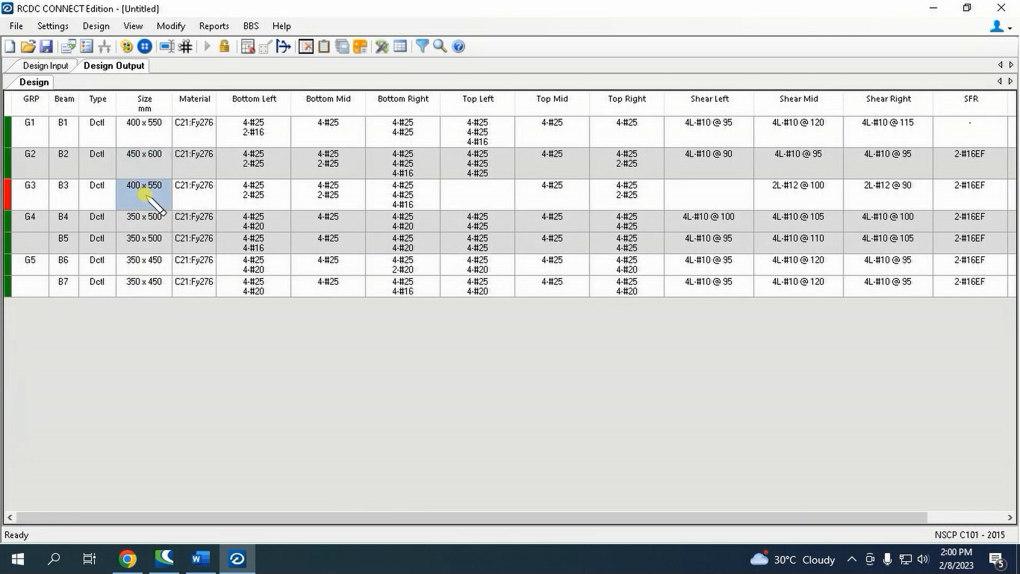
{"action": "right_click", "coordinate": [145, 194]}
{"action": "left_click", "coordinate": [183, 229]}
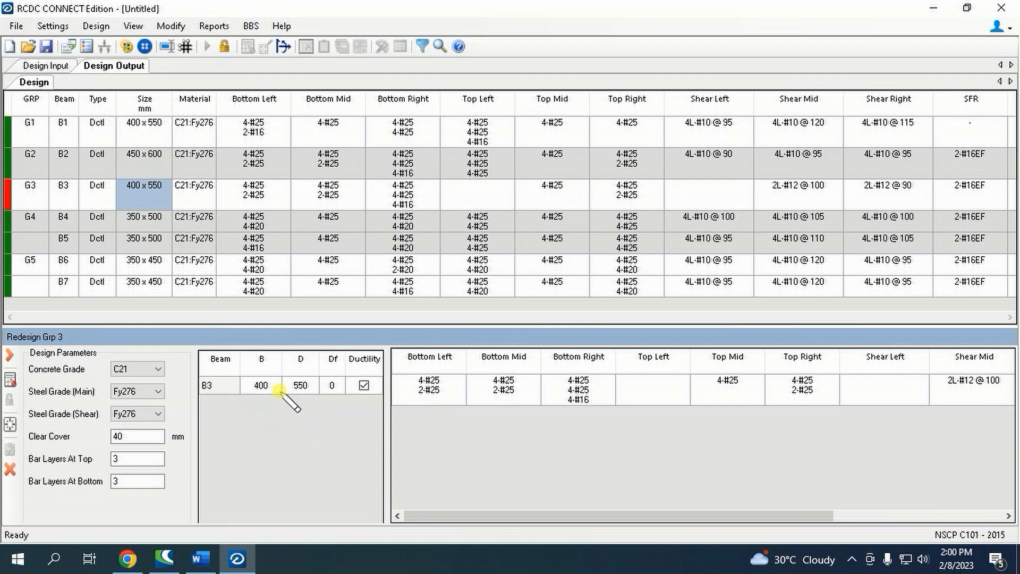
{"action": "left_click", "coordinate": [262, 385]}
{"action": "type", "text": "45"}
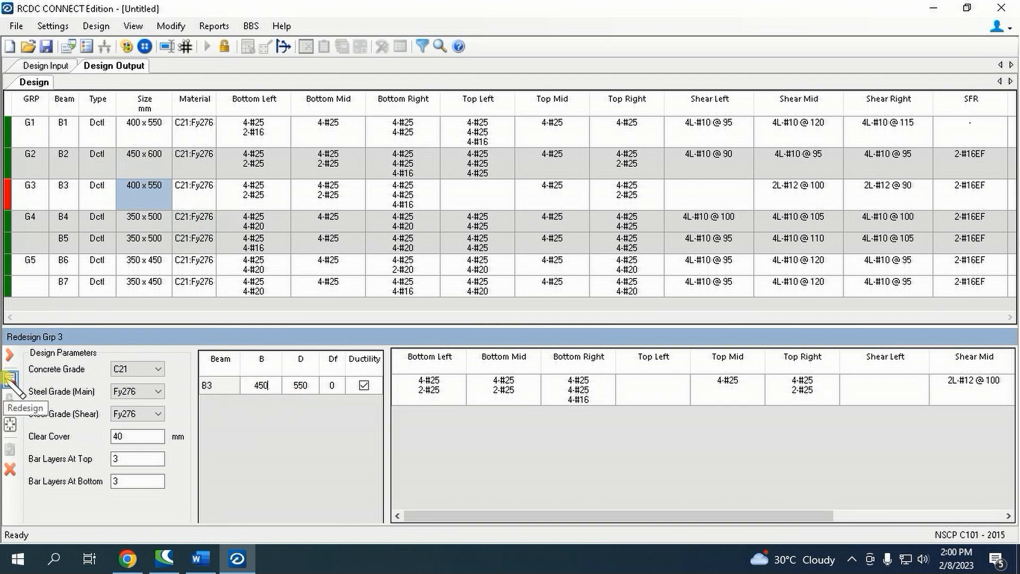
{"action": "left_click", "coordinate": [10, 379]}
{"action": "left_click", "coordinate": [14, 451]}
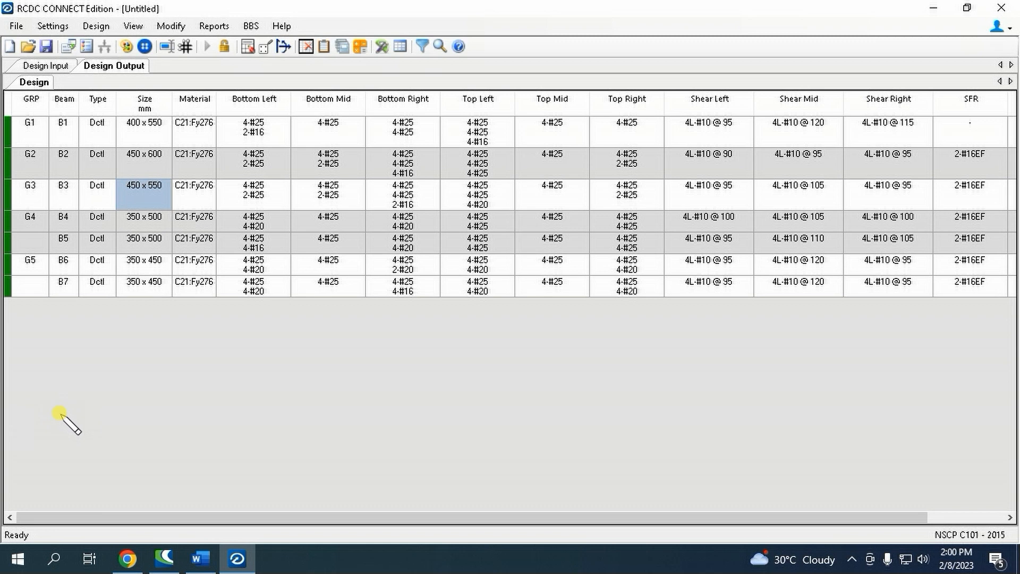
Close the RCDC beam design project without saving its changes and start STAAD.Pro.
{"action": "left_click", "coordinate": [16, 26]}
{"action": "left_click", "coordinate": [75, 175]}
{"action": "left_click", "coordinate": [621, 312]}
{"action": "left_click", "coordinate": [1001, 8]}
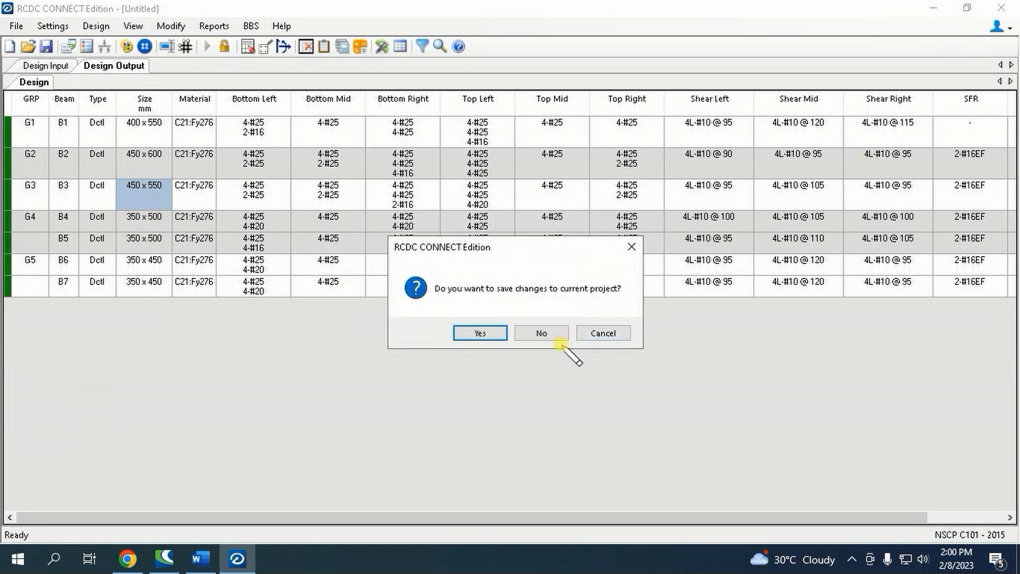
{"action": "left_click", "coordinate": [541, 333]}
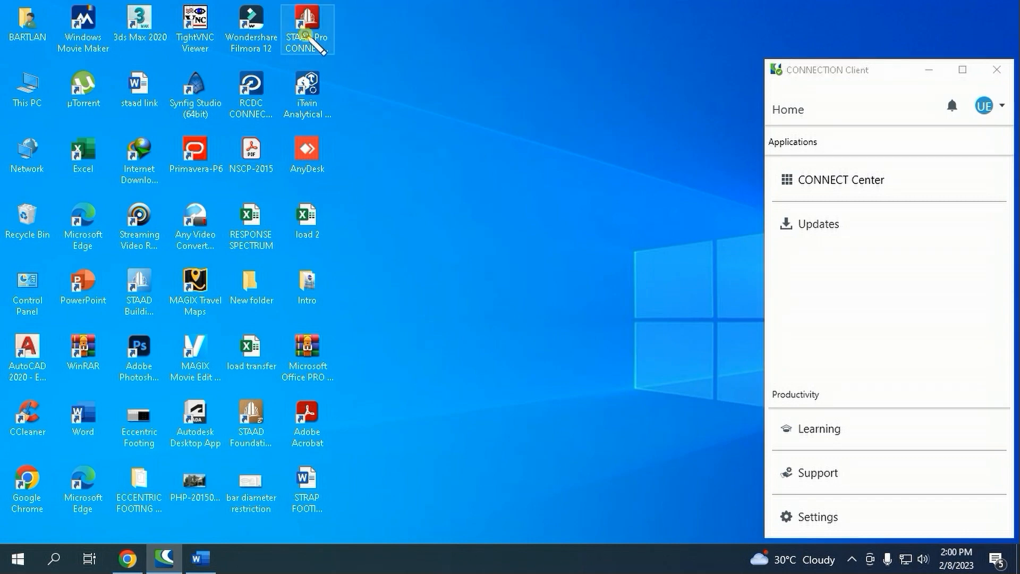
{"action": "double_click", "coordinate": [307, 21]}
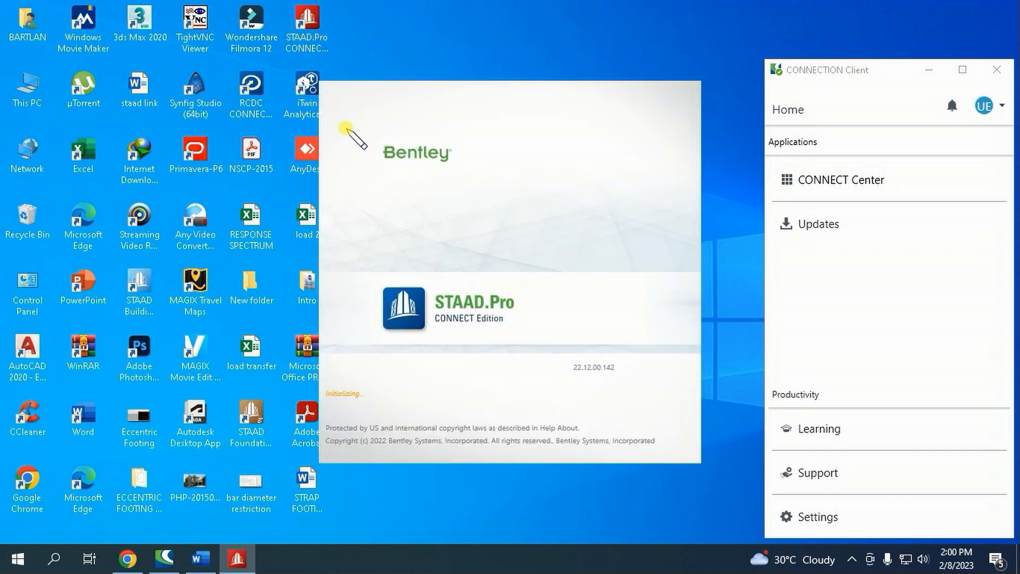
{"action": "left_click", "coordinate": [852, 559]}
{"action": "right_click", "coordinate": [826, 530]}
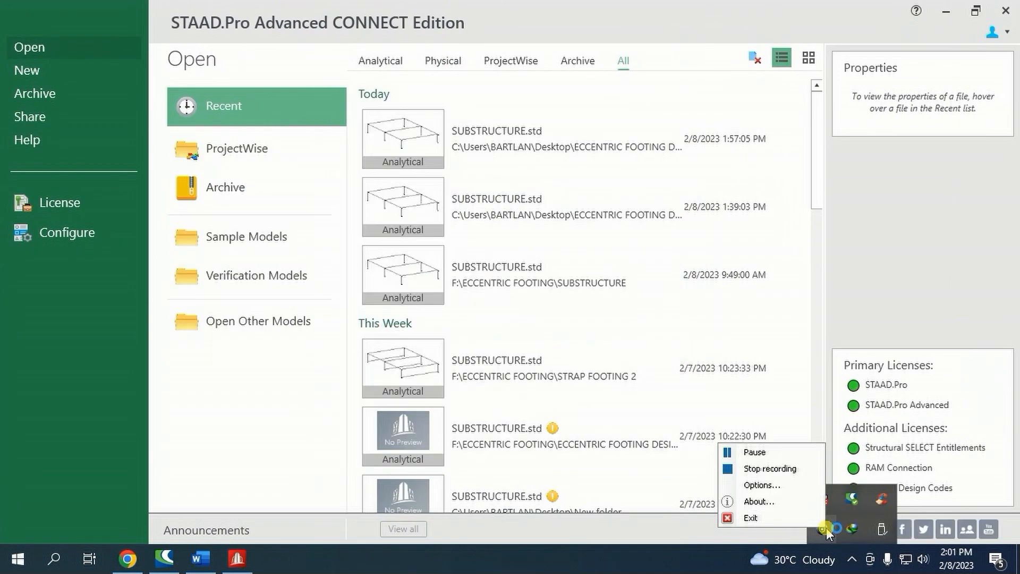
{"action": "left_click", "coordinate": [685, 562]}
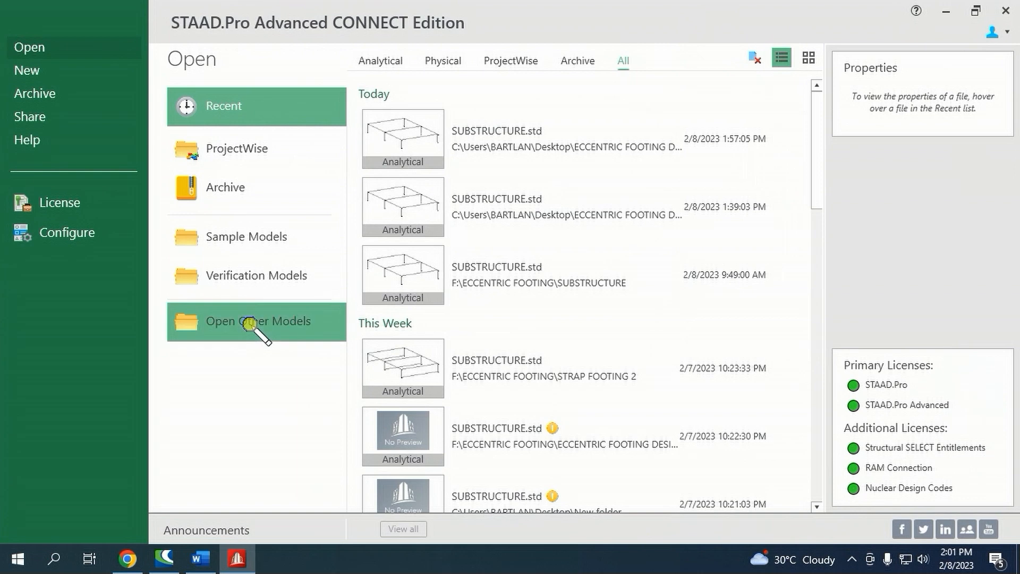
Browse to the other models, delete the old SUBSTRUCTURE file and rename SUBSTRUCTURE-R0 as SUBSTRUCTURE.
{"action": "left_click", "coordinate": [260, 326]}
{"action": "left_click", "coordinate": [199, 113]}
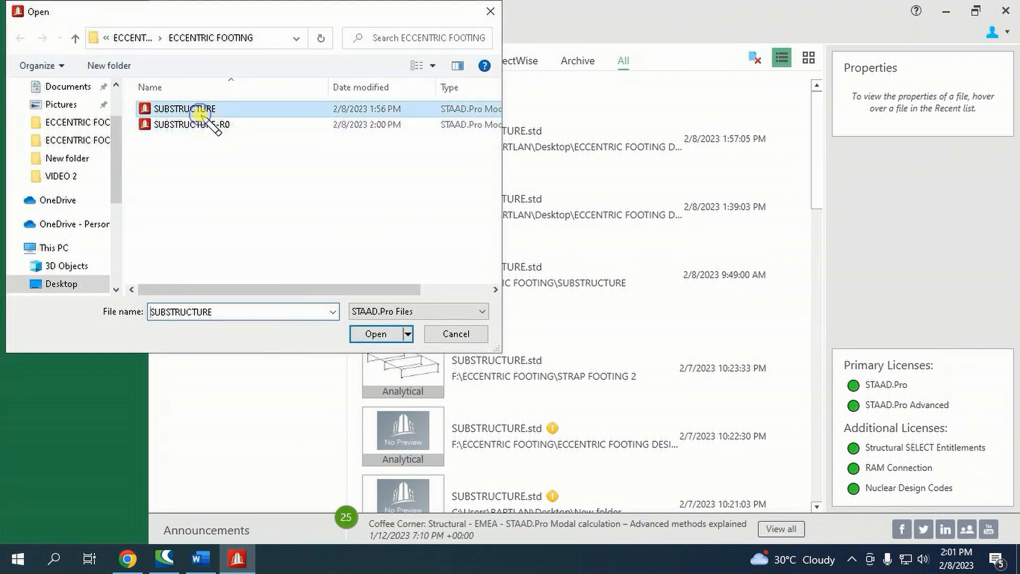
{"action": "left_click", "coordinate": [204, 111]}
{"action": "right_click", "coordinate": [203, 113]}
{"action": "left_click", "coordinate": [241, 415]}
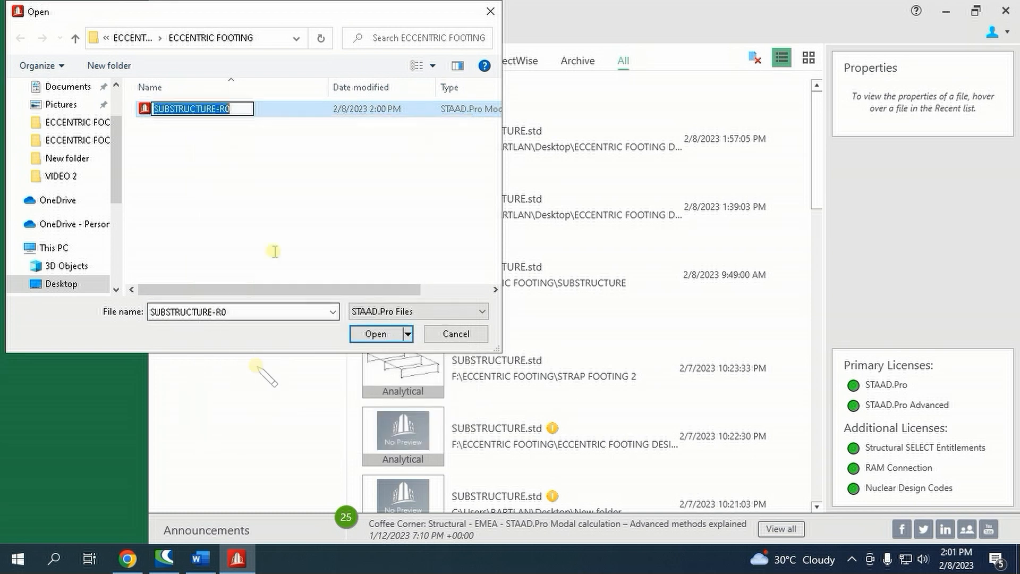
{"action": "left_click", "coordinate": [234, 110]}
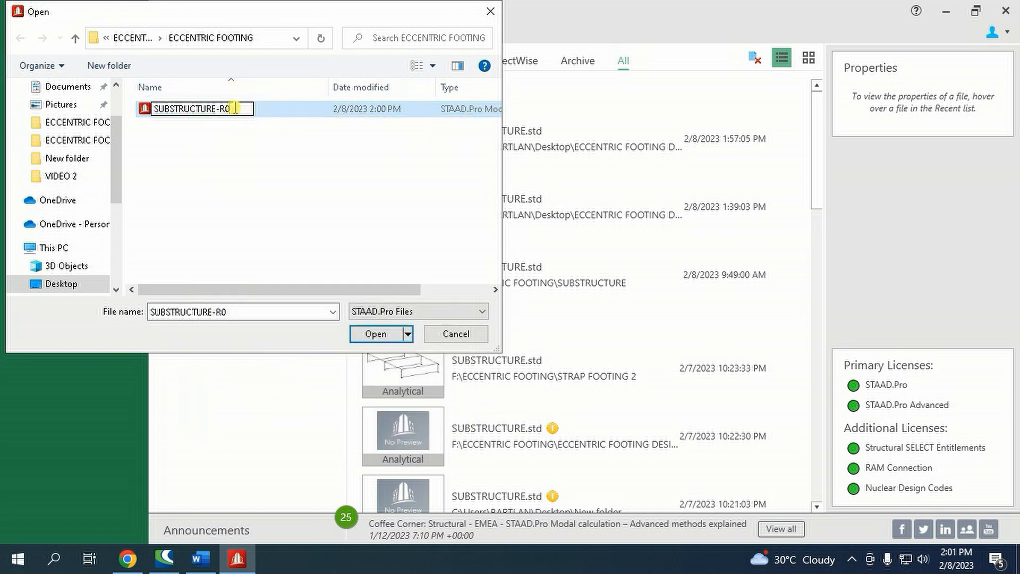
{"action": "key", "text": "Return"}
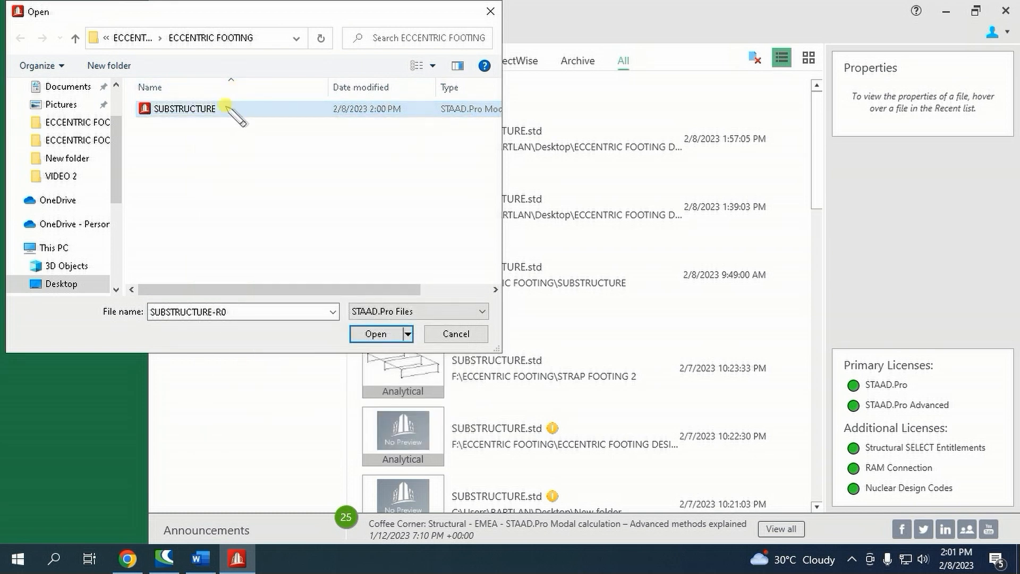
Open the SUBSTRUCTURE model and run its analysis, staying in modeling mode when finished.
{"action": "double_click", "coordinate": [229, 108]}
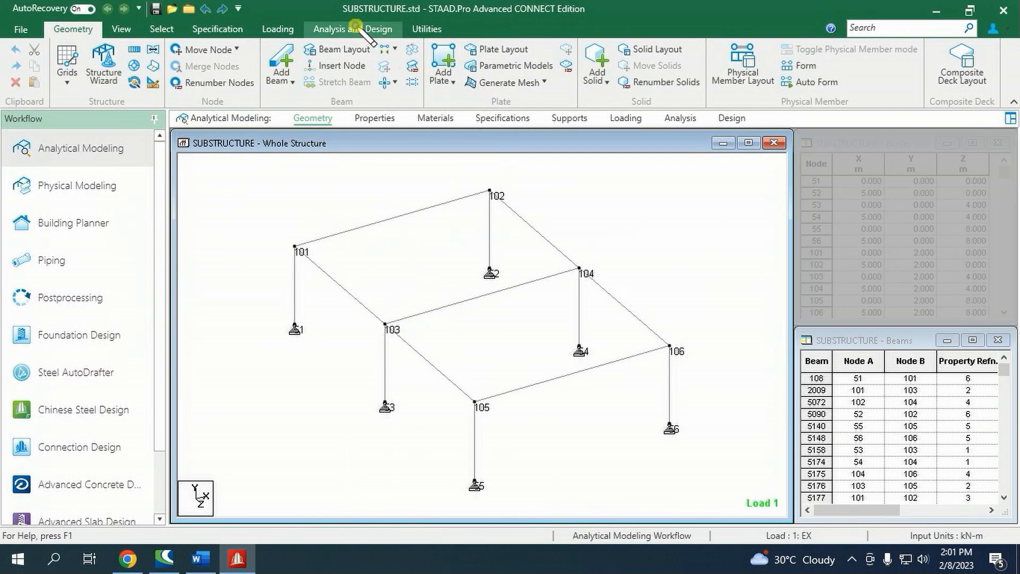
{"action": "left_click", "coordinate": [353, 29]}
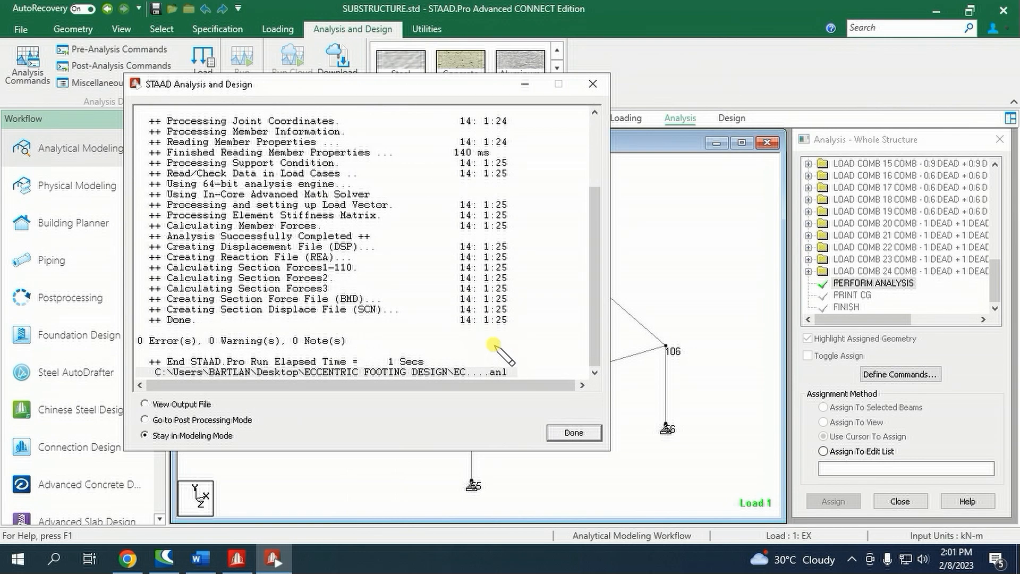
{"action": "left_click", "coordinate": [574, 433]}
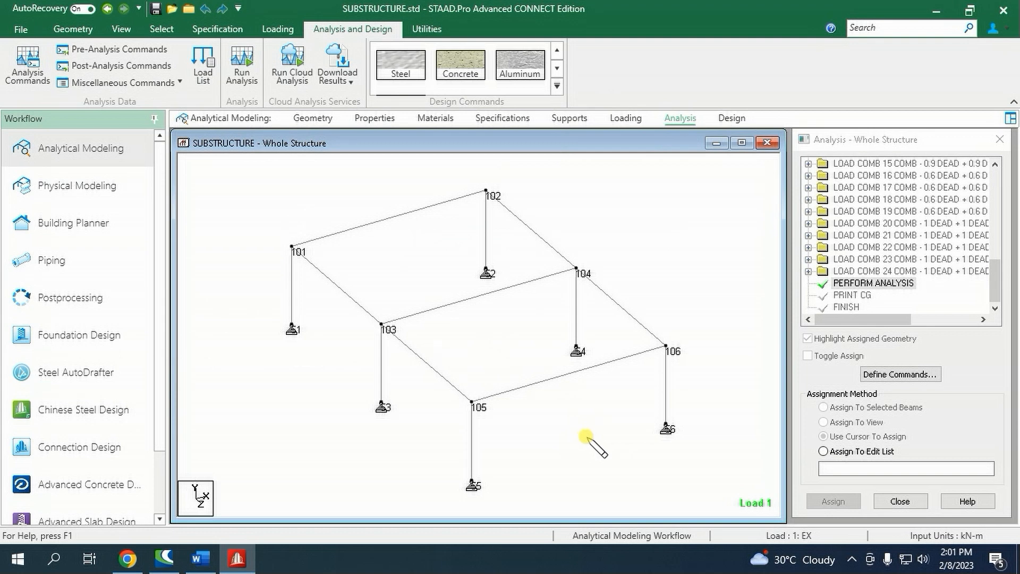
Close STAAD.Pro and start RCDC CONNECT Edition with the RCDC license.
{"action": "left_click", "coordinate": [1004, 9]}
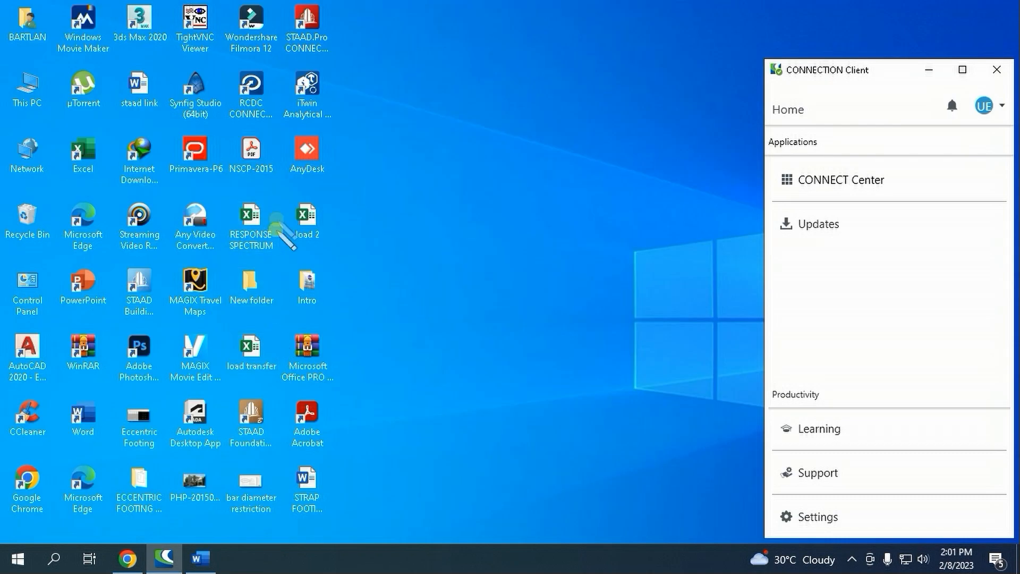
{"action": "double_click", "coordinate": [251, 85]}
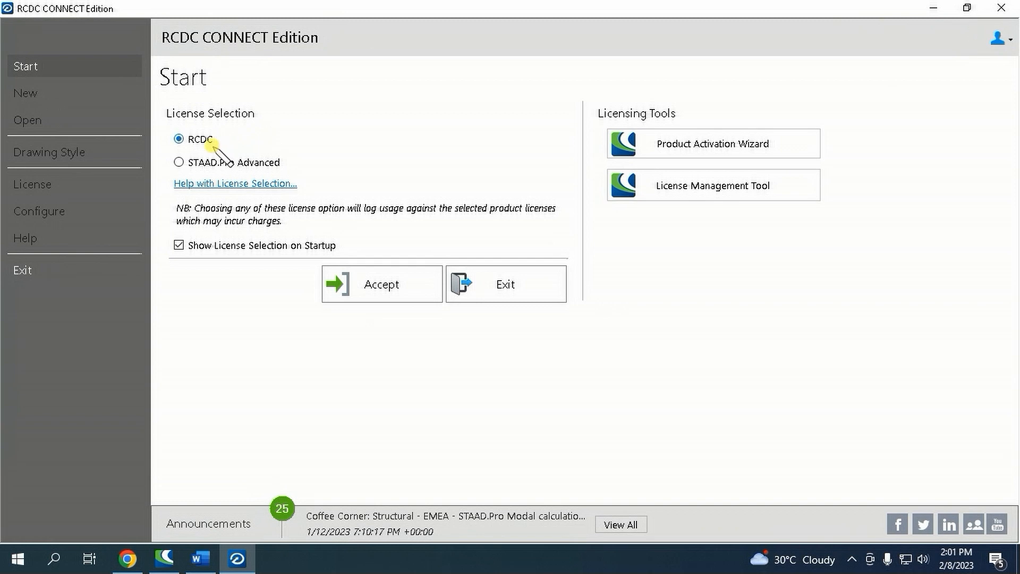
{"action": "left_click", "coordinate": [381, 285]}
Set up a new beam design project with kl, j and ik as its project details.
{"action": "type", "text": "kl"}
{"action": "key", "text": "Tab"}
{"action": "type", "text": "j"}
{"action": "key", "text": "Tab"}
{"action": "type", "text": "ik"}
{"action": "left_click", "coordinate": [271, 217]}
{"action": "left_click", "coordinate": [260, 287]}
Import the analysis model file and load its beams at the 2 m level.
{"action": "left_click", "coordinate": [984, 155]}
{"action": "double_click", "coordinate": [216, 129]}
{"action": "left_click", "coordinate": [609, 293]}
{"action": "left_click", "coordinate": [723, 382]}
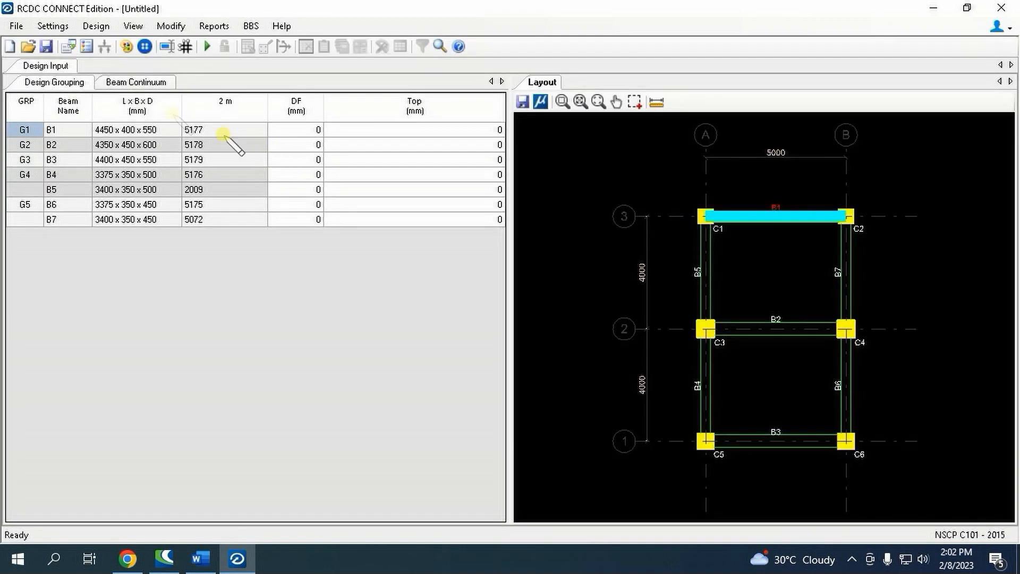
Enable ductile design for the beams and adjust their general and reinforcement settings.
{"action": "left_click", "coordinate": [52, 25]}
{"action": "left_click", "coordinate": [101, 43]}
{"action": "left_click", "coordinate": [317, 113]}
{"action": "left_click", "coordinate": [646, 104]}
{"action": "left_click", "coordinate": [654, 129]}
{"action": "left_click", "coordinate": [373, 151]}
{"action": "left_click", "coordinate": [372, 173]}
{"action": "left_click", "coordinate": [656, 234]}
{"action": "left_click", "coordinate": [661, 298]}
{"action": "left_click", "coordinate": [661, 256]}
{"action": "left_click", "coordinate": [657, 357]}
{"action": "left_click", "coordinate": [445, 248]}
{"action": "left_click", "coordinate": [444, 270]}
{"action": "left_click", "coordinate": [446, 283]}
{"action": "left_click", "coordinate": [644, 490]}
In the basic load cases, set EX to Earthquake X and EZ to Earthquake Z.
{"action": "left_click", "coordinate": [53, 26]}
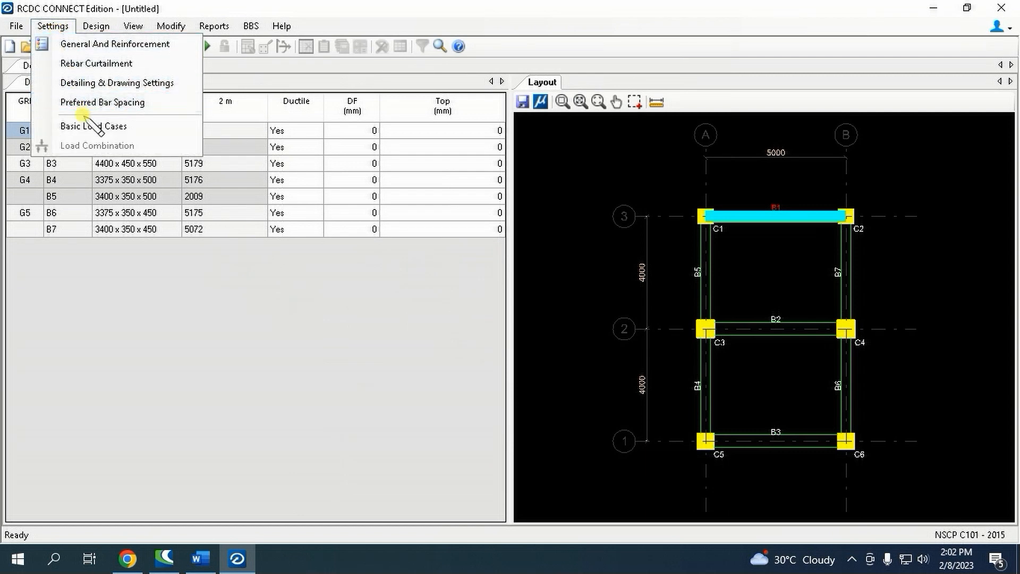
{"action": "left_click", "coordinate": [87, 126]}
{"action": "left_click", "coordinate": [445, 128]}
{"action": "left_click", "coordinate": [456, 169]}
{"action": "left_click", "coordinate": [481, 143]}
{"action": "left_click", "coordinate": [480, 143]}
{"action": "left_click", "coordinate": [459, 196]}
Set the load type of DL1 and DL2 to Dead Load.
{"action": "left_click", "coordinate": [477, 159]}
{"action": "left_click", "coordinate": [477, 159]}
{"action": "left_click", "coordinate": [465, 173]}
{"action": "left_click", "coordinate": [479, 175]}
{"action": "left_click", "coordinate": [478, 175]}
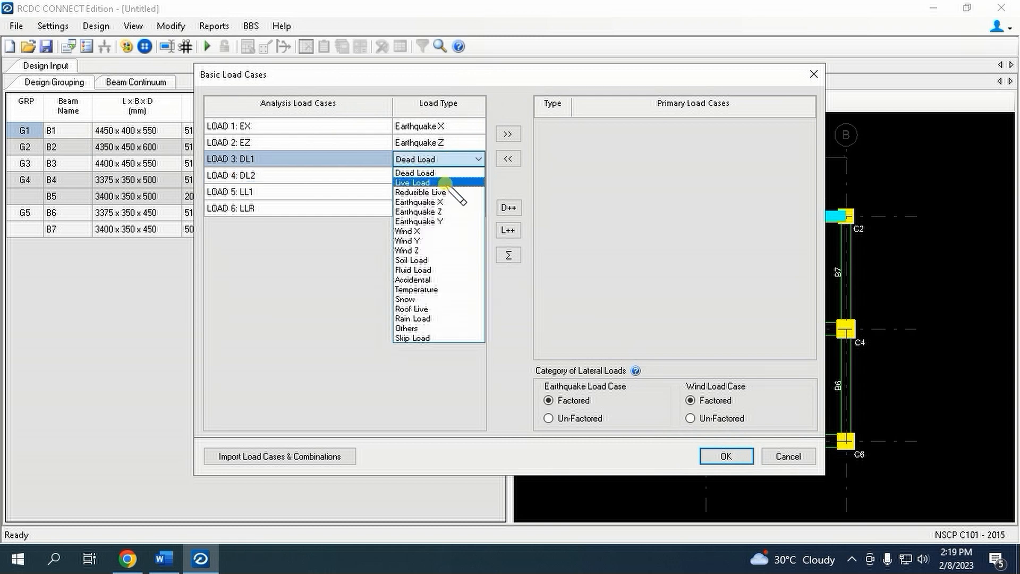
{"action": "left_click", "coordinate": [445, 175]}
{"action": "left_click", "coordinate": [440, 176]}
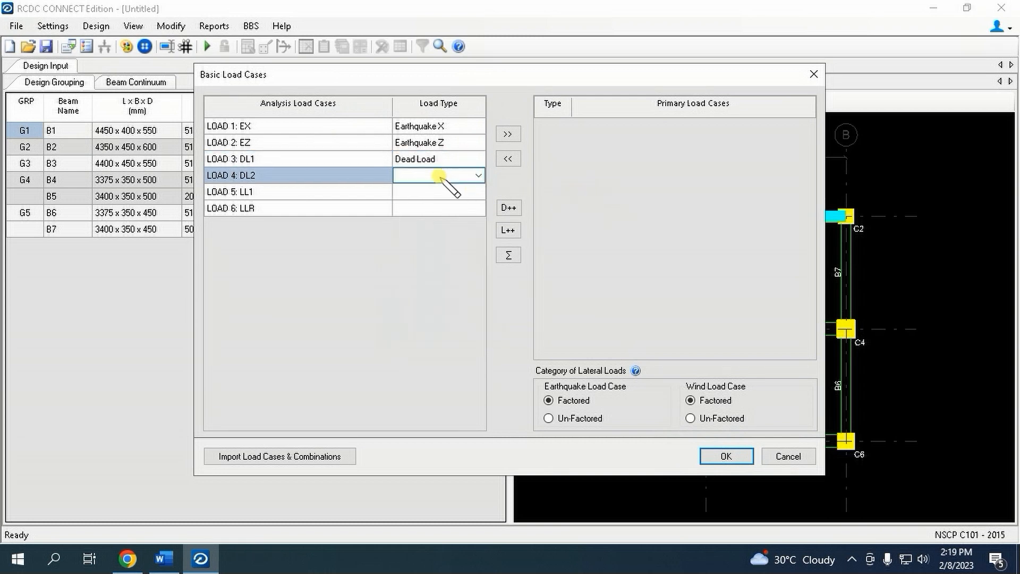
{"action": "left_click", "coordinate": [478, 176]}
{"action": "left_click", "coordinate": [449, 189]}
Set the load type of LL1 to Live Load and assign a load type to LLR.
{"action": "left_click", "coordinate": [451, 192]}
{"action": "left_click", "coordinate": [479, 192]}
{"action": "left_click", "coordinate": [412, 216]}
{"action": "left_click", "coordinate": [462, 210]}
{"action": "left_click", "coordinate": [479, 209]}
{"action": "left_click", "coordinate": [412, 342]}
Add all analysis load cases to the primary load cases and accept the load case setup.
{"action": "key", "text": "ctrl+a"}
{"action": "left_click", "coordinate": [508, 133]}
{"action": "left_click", "coordinate": [726, 456]}
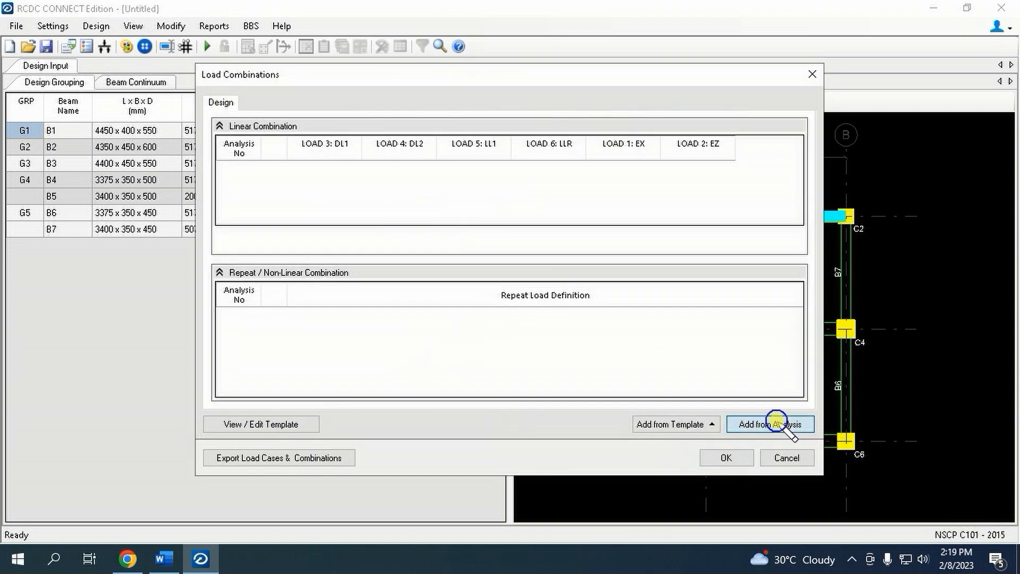
Add the load combinations from the analysis and run the beam design.
{"action": "left_click", "coordinate": [770, 424]}
{"action": "left_click_drag", "start_coordinate": [273, 250], "coordinate": [274, 300]}
{"action": "right_click", "coordinate": [275, 300]}
{"action": "left_click", "coordinate": [317, 396]}
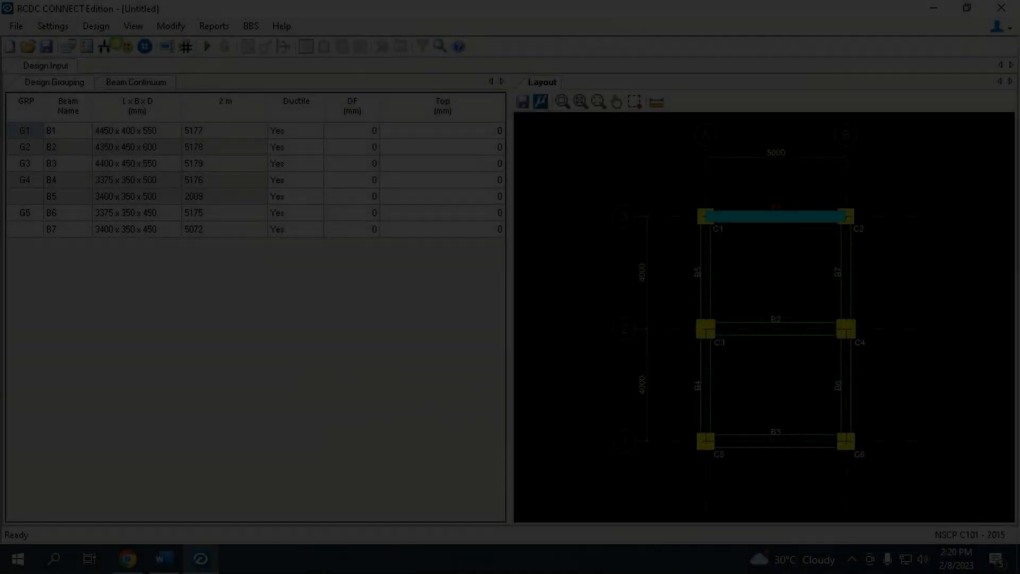
{"action": "left_click", "coordinate": [116, 45]}
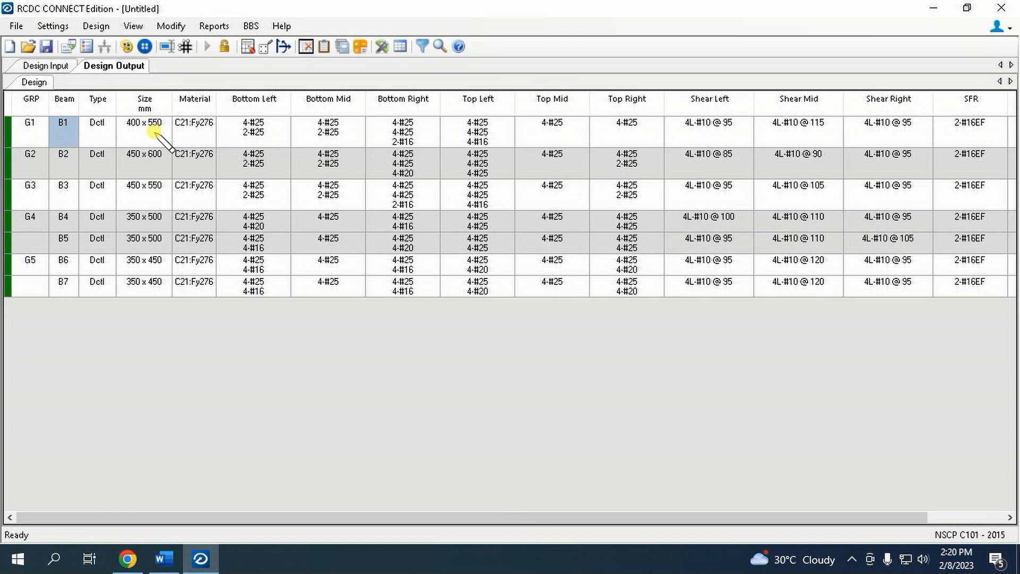
Try to redesign beam B1 with a depth of 500 mm.
{"action": "right_click", "coordinate": [154, 131]}
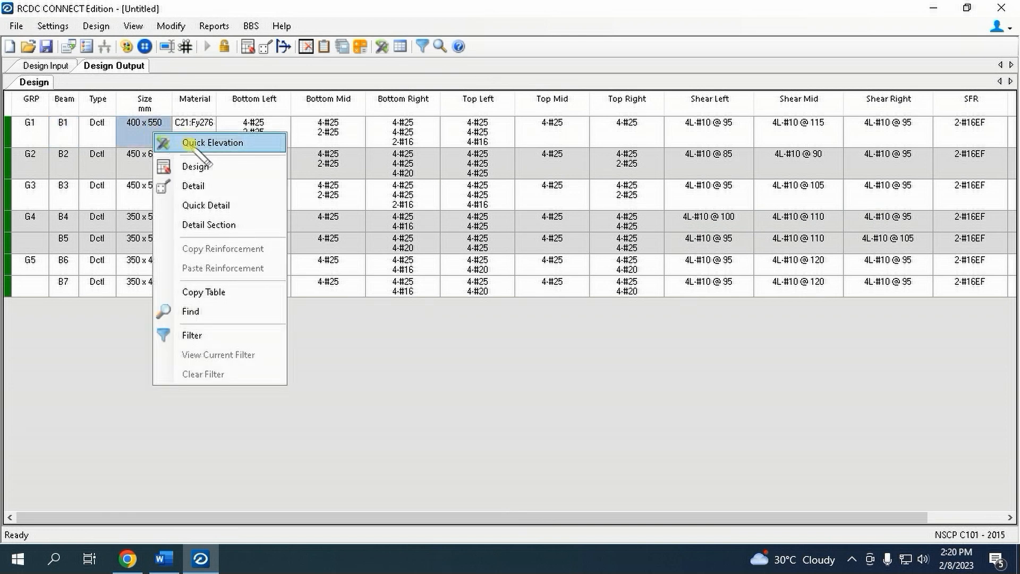
{"action": "left_click", "coordinate": [196, 162]}
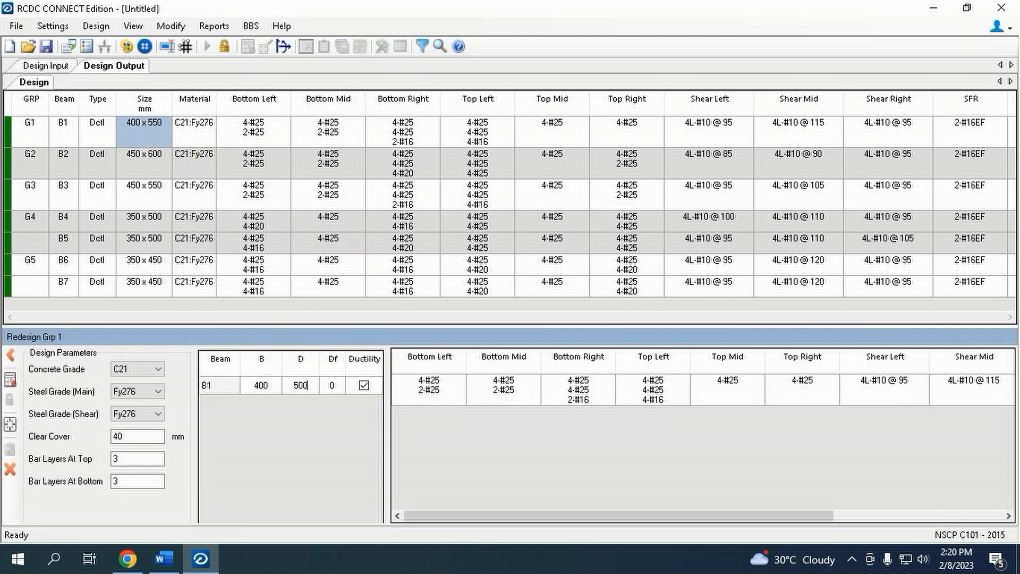
{"action": "left_click", "coordinate": [13, 380]}
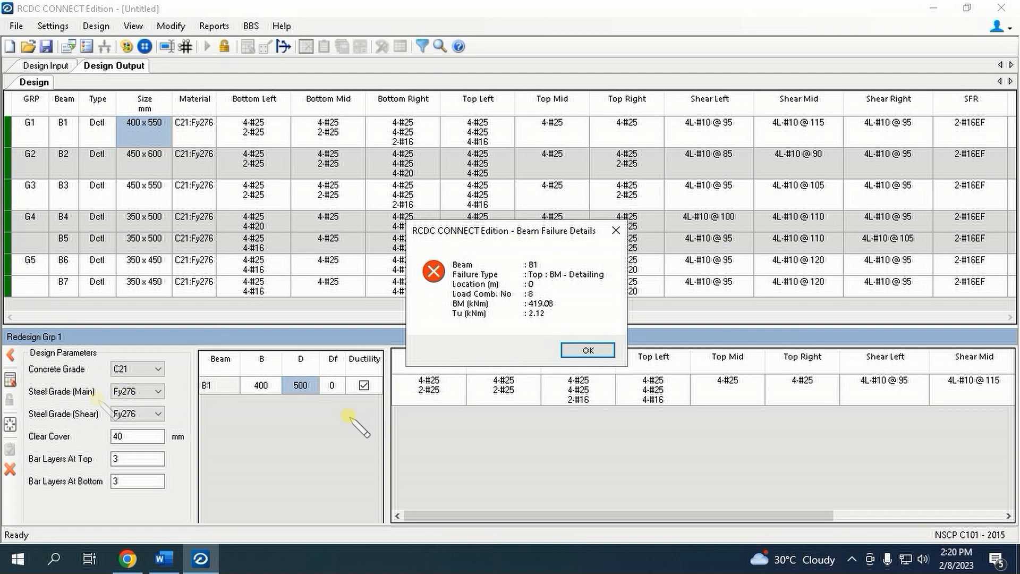
{"action": "left_click", "coordinate": [587, 349]}
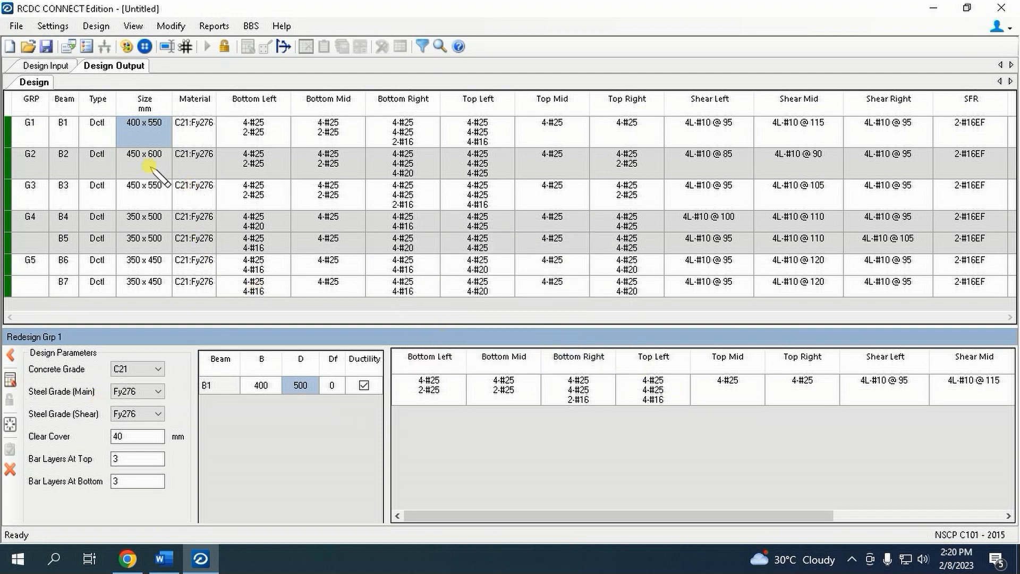
{"action": "left_click", "coordinate": [10, 470]}
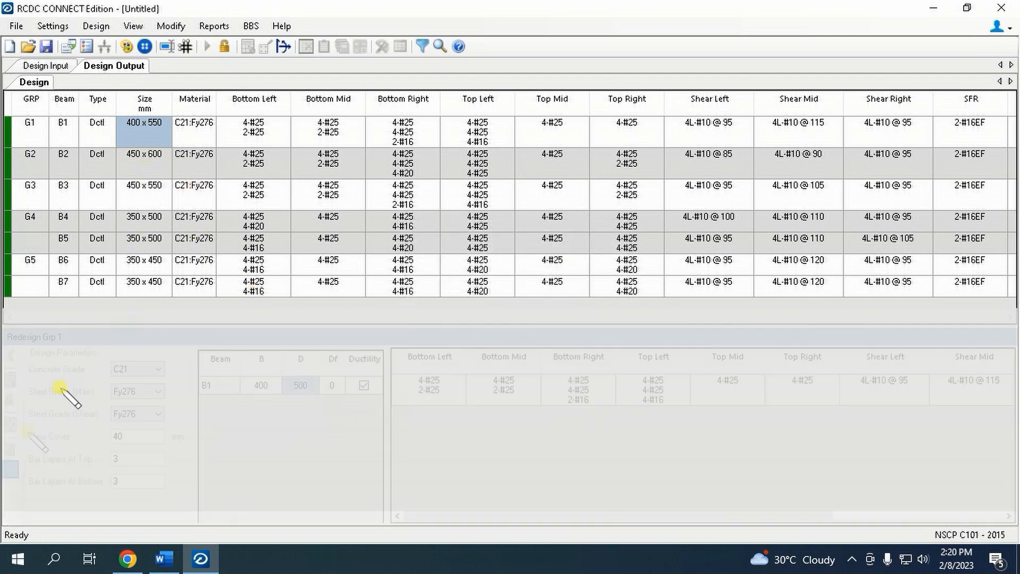
Try to redesign beam B2 with a depth of 550 mm.
{"action": "left_click", "coordinate": [142, 159]}
{"action": "right_click", "coordinate": [138, 162]}
{"action": "left_click", "coordinate": [180, 199]}
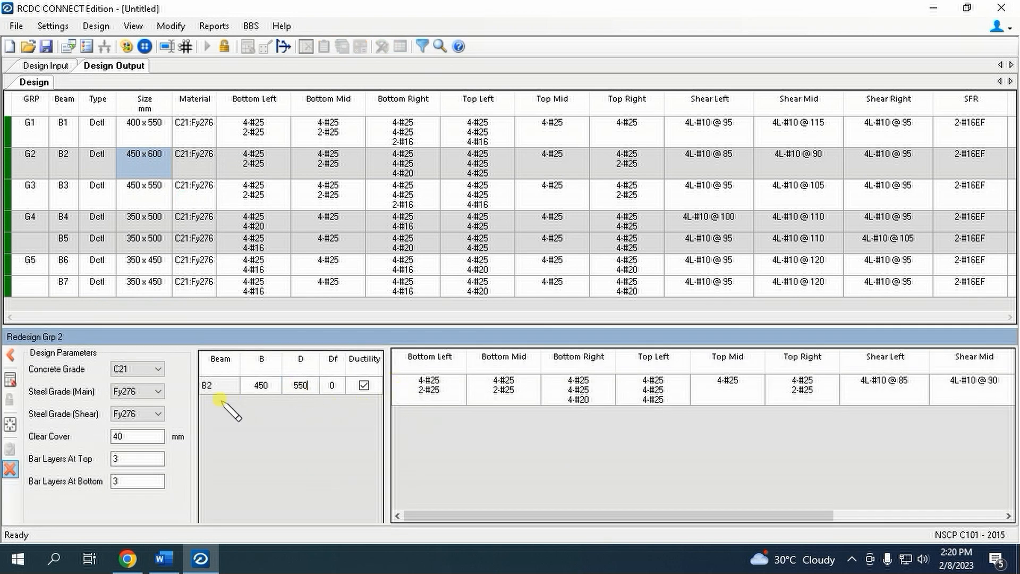
{"action": "left_click", "coordinate": [10, 379]}
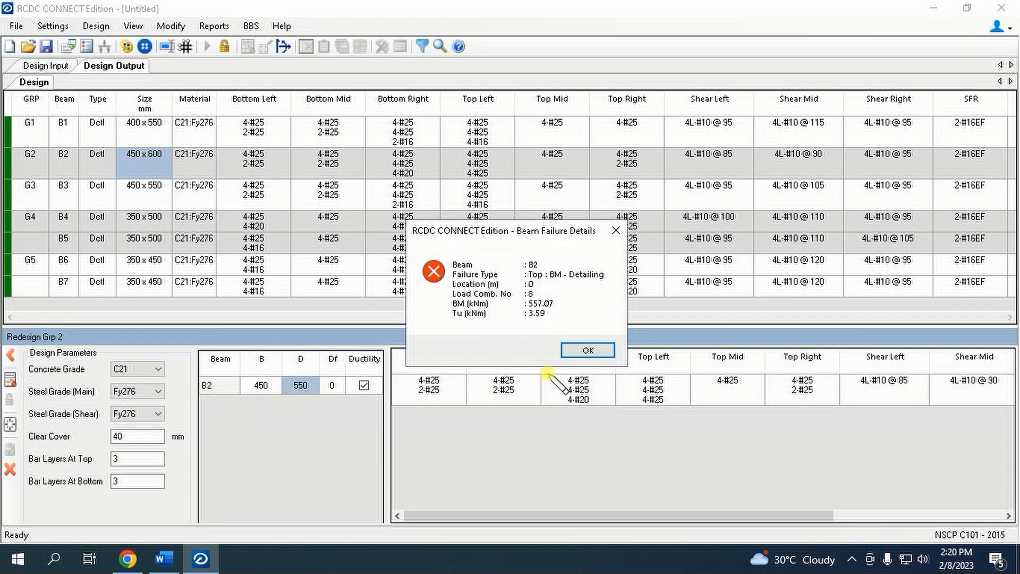
{"action": "left_click", "coordinate": [588, 351]}
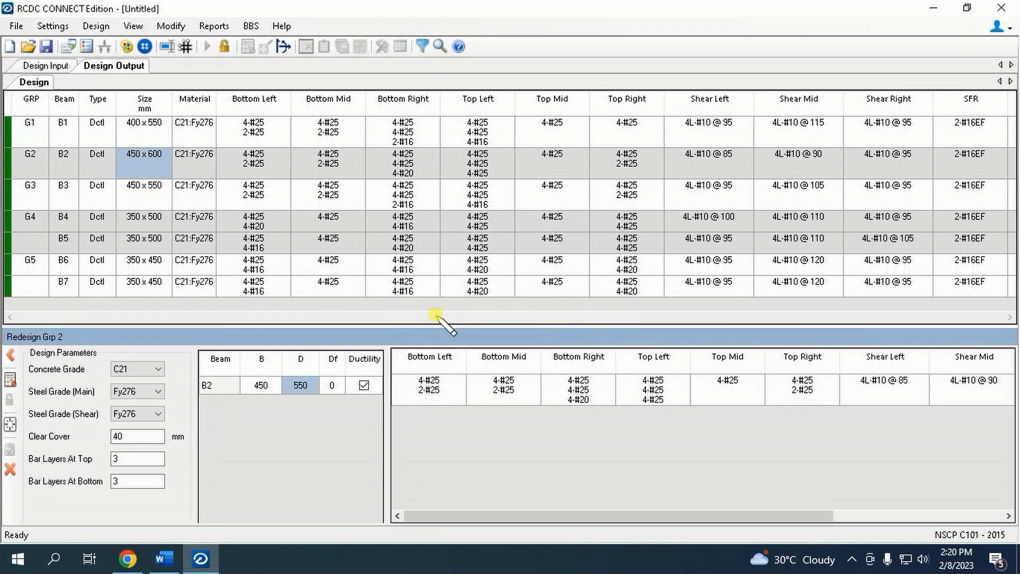
{"action": "left_click", "coordinate": [11, 470]}
{"action": "right_click", "coordinate": [157, 222]}
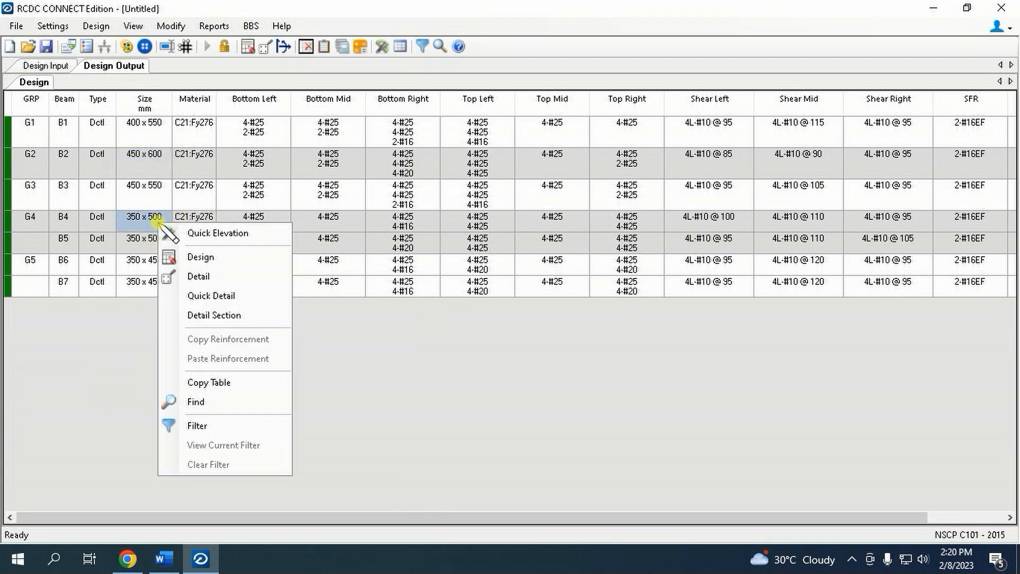
{"action": "left_click", "coordinate": [240, 257]}
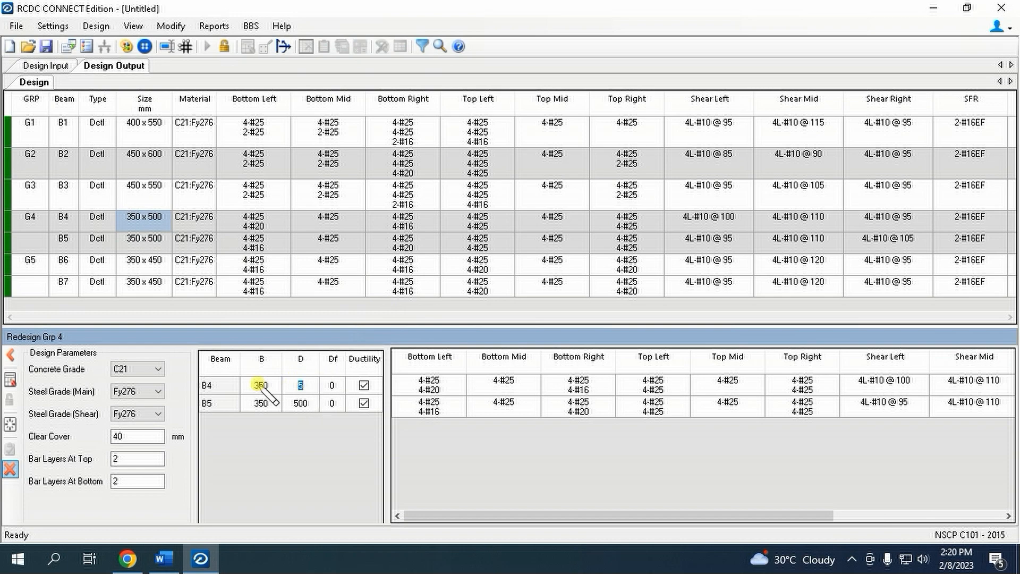
{"action": "left_click", "coordinate": [12, 463]}
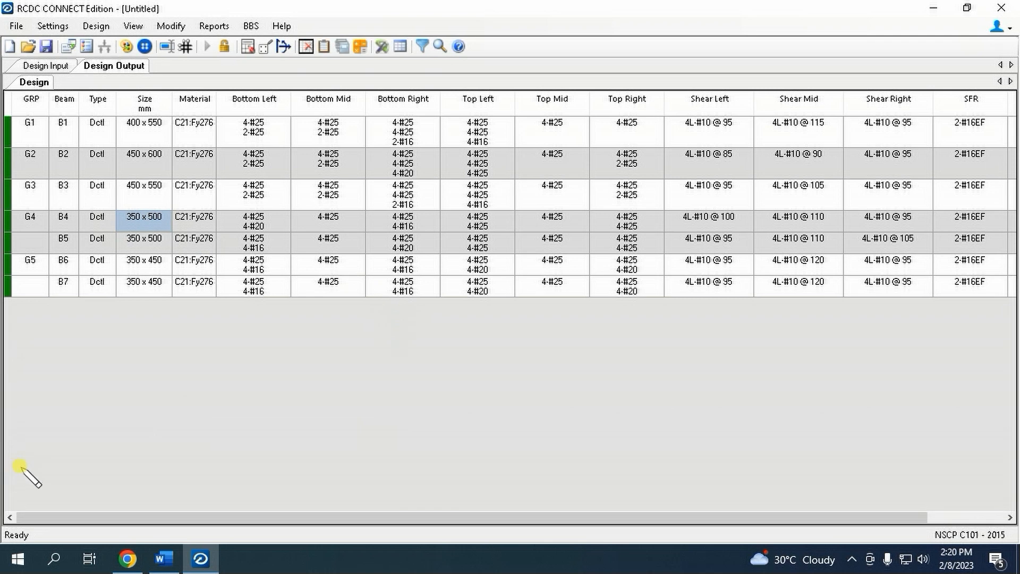
Try to redesign group G4 with beams B4 and B5 at a width of 300 mm.
{"action": "right_click", "coordinate": [151, 219]}
{"action": "left_click", "coordinate": [240, 253]}
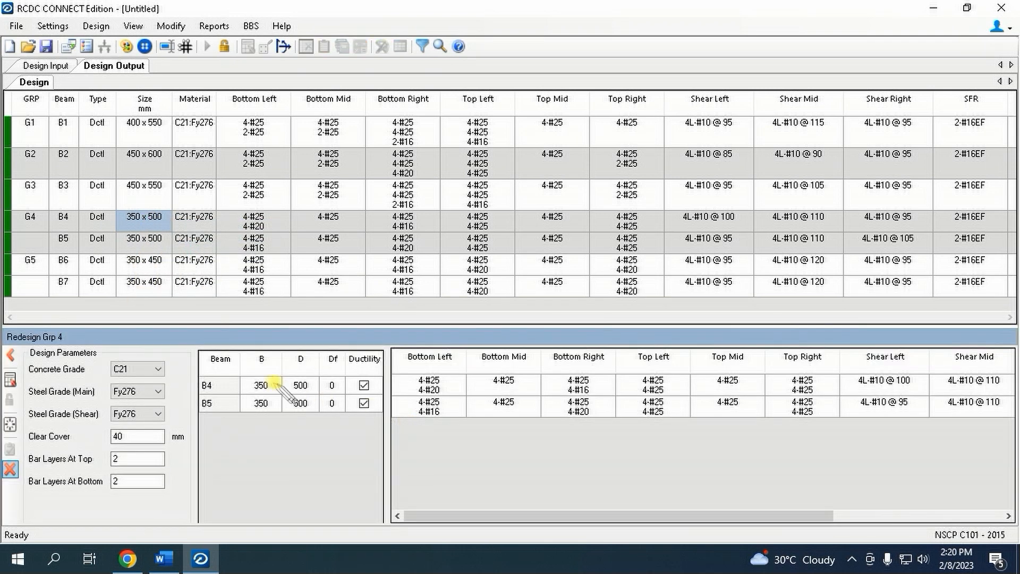
{"action": "type", "text": "30"}
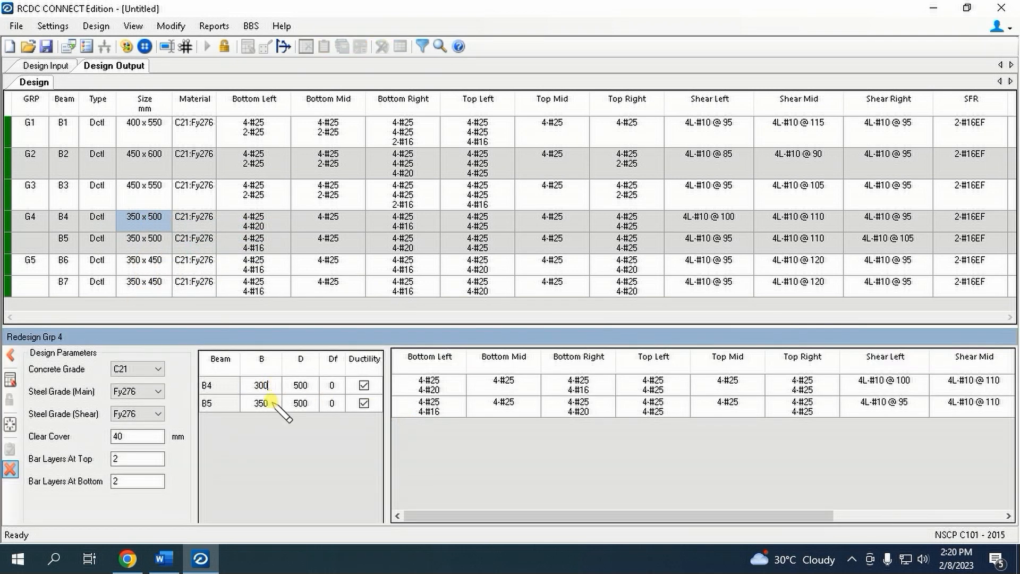
{"action": "type", "text": "30"}
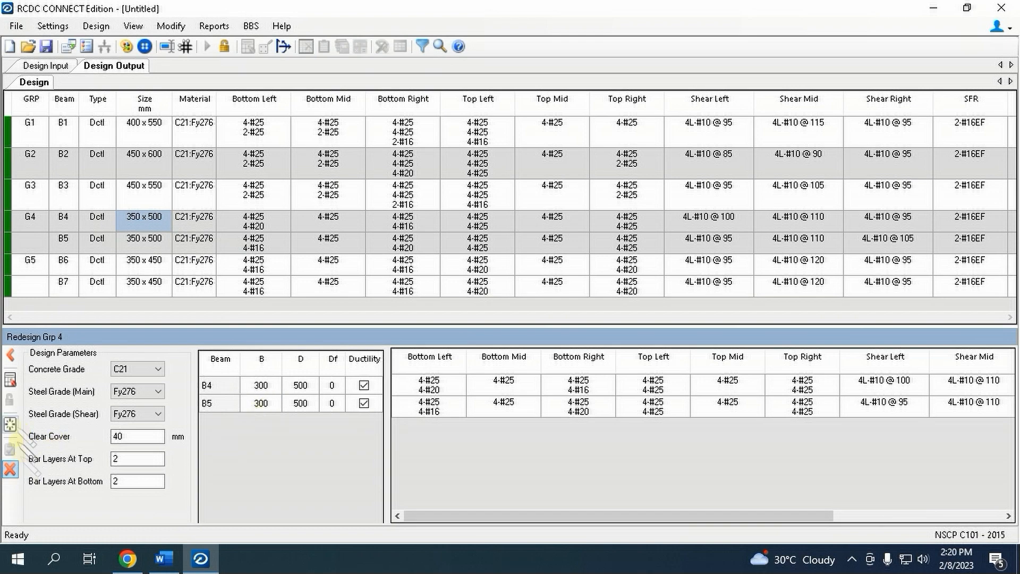
{"action": "left_click", "coordinate": [10, 450]}
{"action": "left_click", "coordinate": [596, 350]}
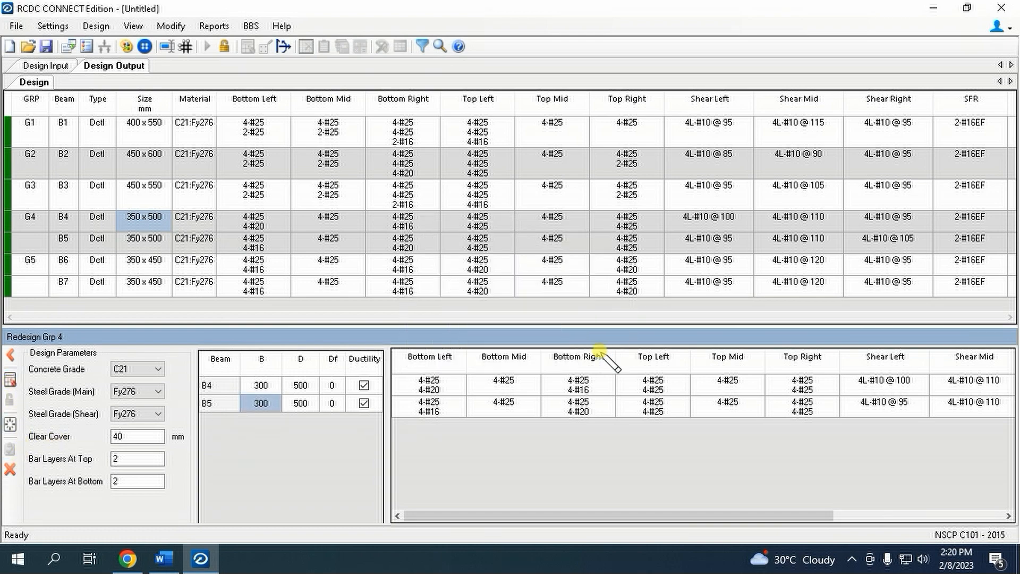
{"action": "left_click", "coordinate": [13, 470]}
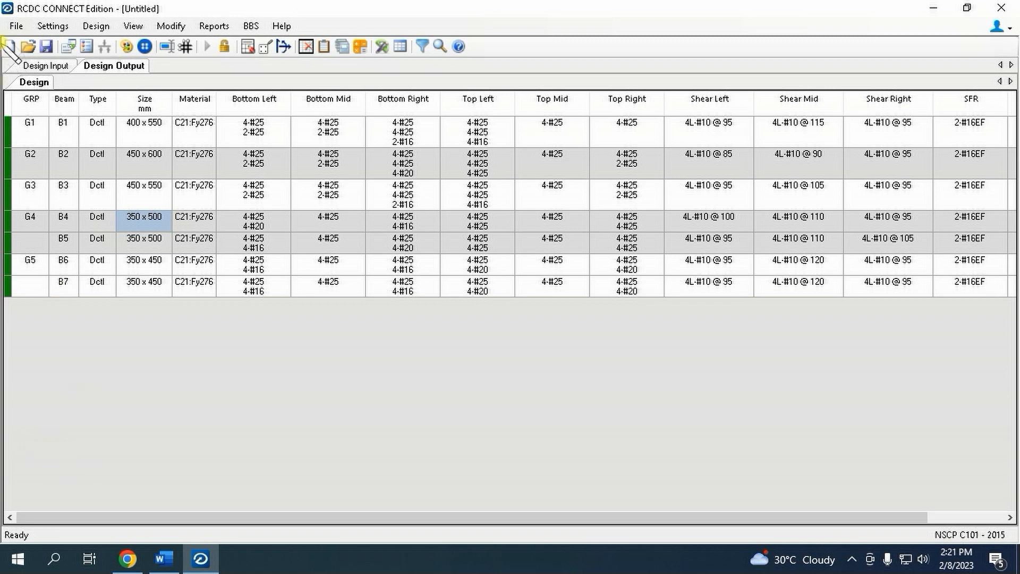
Start a new column design project without saving the beam project, entering jk, k and k as its details.
{"action": "left_click", "coordinate": [16, 25]}
{"action": "left_click", "coordinate": [37, 44]}
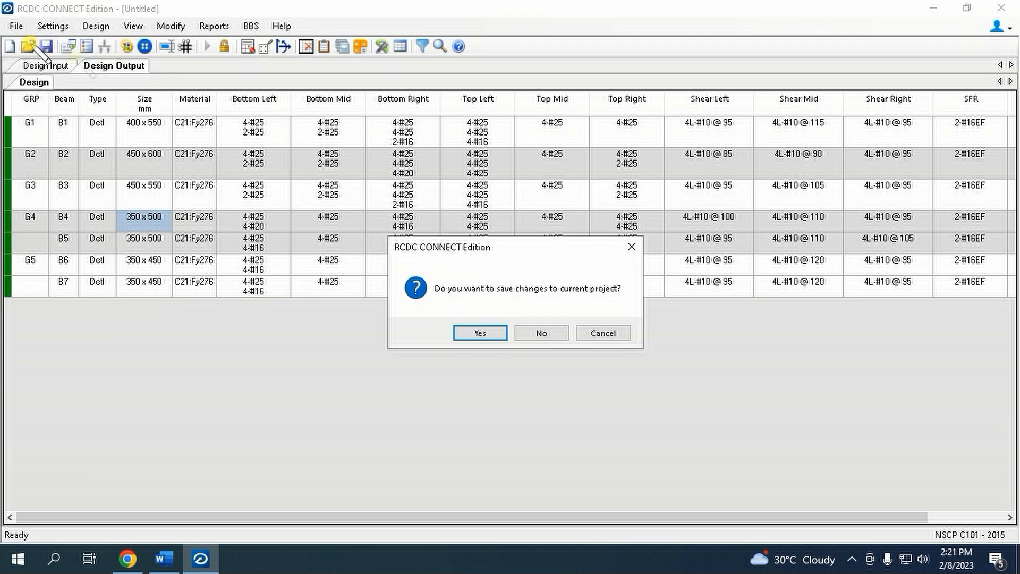
{"action": "left_click", "coordinate": [541, 333]}
{"action": "double_click", "coordinate": [291, 136]}
{"action": "type", "text": "jk"}
{"action": "double_click", "coordinate": [291, 163]}
{"action": "type", "text": "k"}
{"action": "double_click", "coordinate": [286, 190]}
{"action": "type", "text": "k"}
{"action": "left_click", "coordinate": [284, 217]}
{"action": "left_click", "coordinate": [258, 284]}
Import the analysis model file and load its columns at the 2 m level.
{"action": "left_click", "coordinate": [984, 156]}
{"action": "double_click", "coordinate": [205, 128]}
{"action": "left_click", "coordinate": [654, 269]}
{"action": "left_click", "coordinate": [657, 384]}
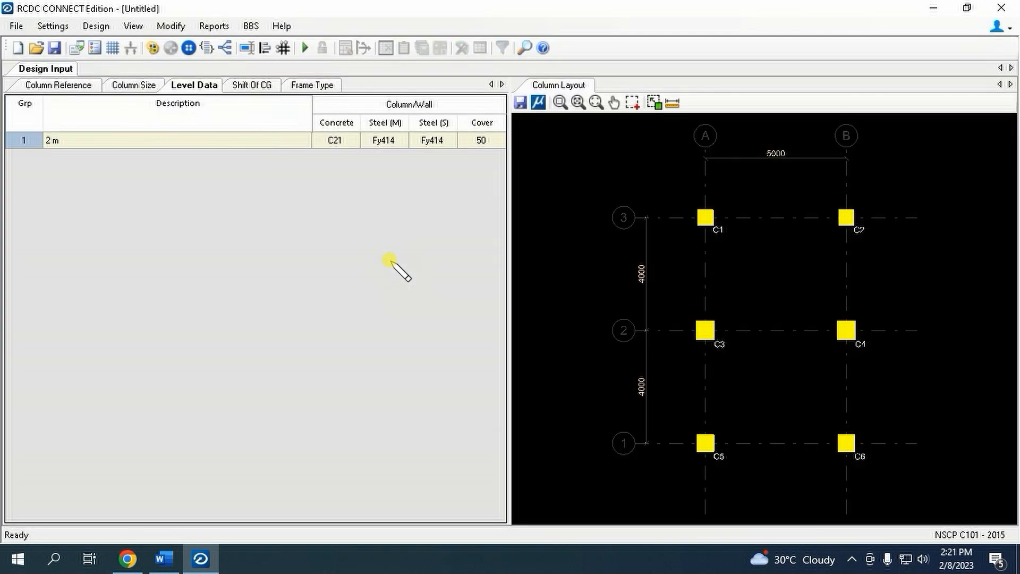
Enable ductile design with the Special frame setting and set the response modification coefficient to 8 in the design settings.
{"action": "left_click", "coordinate": [70, 31]}
{"action": "left_click", "coordinate": [74, 50]}
{"action": "left_click", "coordinate": [284, 148]}
{"action": "left_click", "coordinate": [373, 165]}
{"action": "left_click", "coordinate": [462, 165]}
{"action": "left_click", "coordinate": [462, 189]}
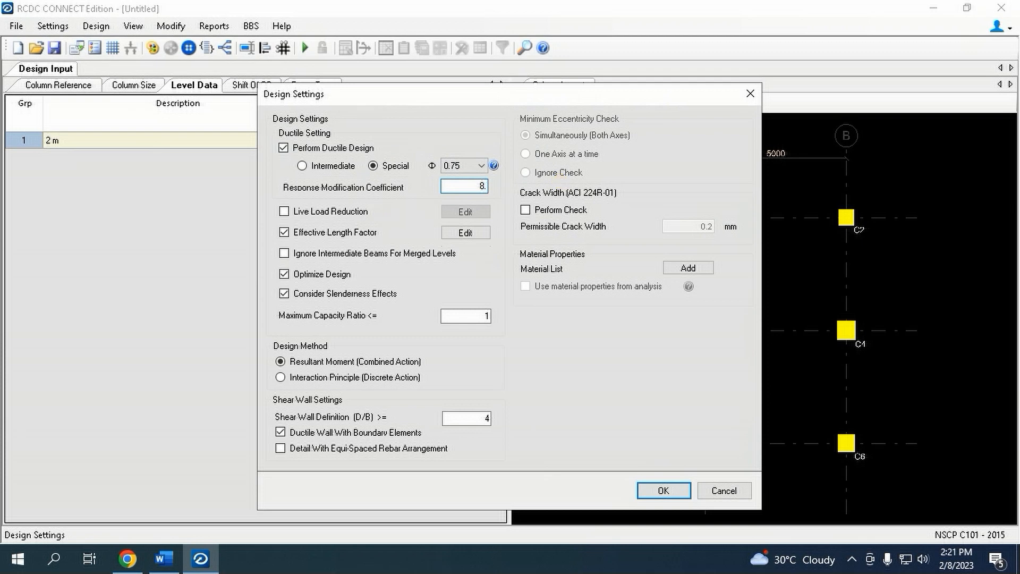
{"action": "left_click", "coordinate": [663, 489]}
Set the 2 m level's beam and column covers to 40 and their steel grades to Fy276.
{"action": "left_click", "coordinate": [197, 87]}
{"action": "left_click", "coordinate": [480, 141]}
{"action": "type", "text": "40"}
{"action": "left_click", "coordinate": [450, 141]}
{"action": "left_click", "coordinate": [435, 155]}
{"action": "left_click", "coordinate": [347, 141]}
{"action": "type", "text": "40"}
{"action": "left_click", "coordinate": [306, 140]}
{"action": "left_click", "coordinate": [282, 155]}
{"action": "left_click", "coordinate": [255, 140]}
{"action": "left_click", "coordinate": [234, 155]}
Adjust the column reinforcement settings.
{"action": "left_click", "coordinate": [52, 26]}
{"action": "left_click", "coordinate": [67, 64]}
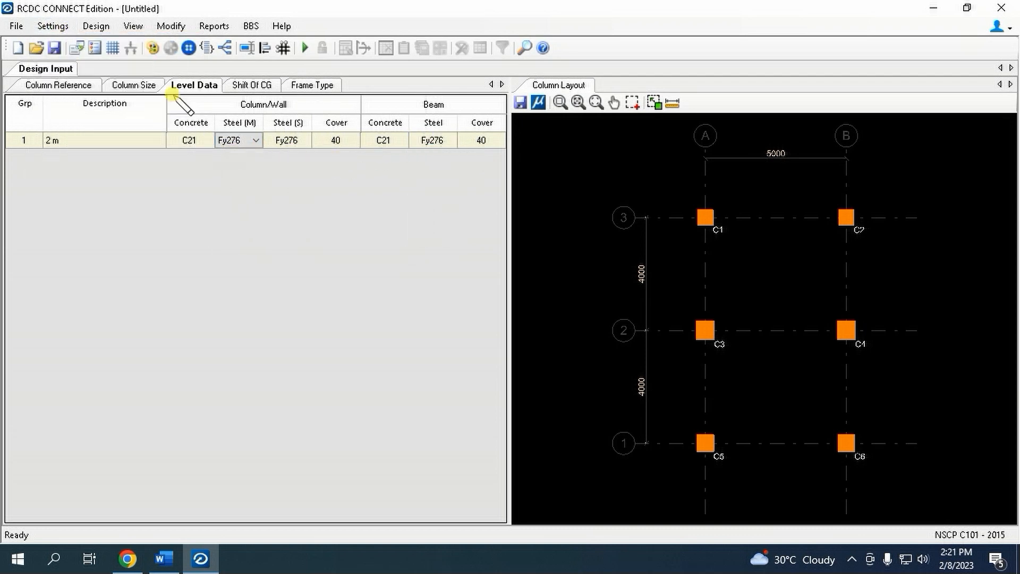
{"action": "left_click", "coordinate": [679, 120]}
{"action": "left_click", "coordinate": [678, 179]}
{"action": "left_click", "coordinate": [676, 140]}
{"action": "left_click", "coordinate": [677, 242]}
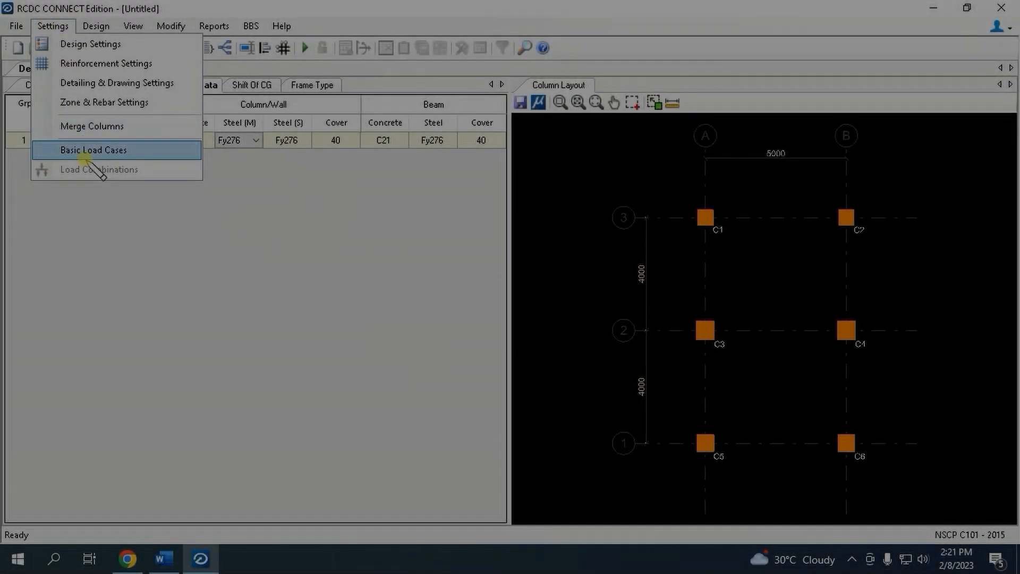
Assign a load type to each basic load case: EX, EZ, DL1, DL2, LL1 and LLR.
{"action": "left_click", "coordinate": [84, 157]}
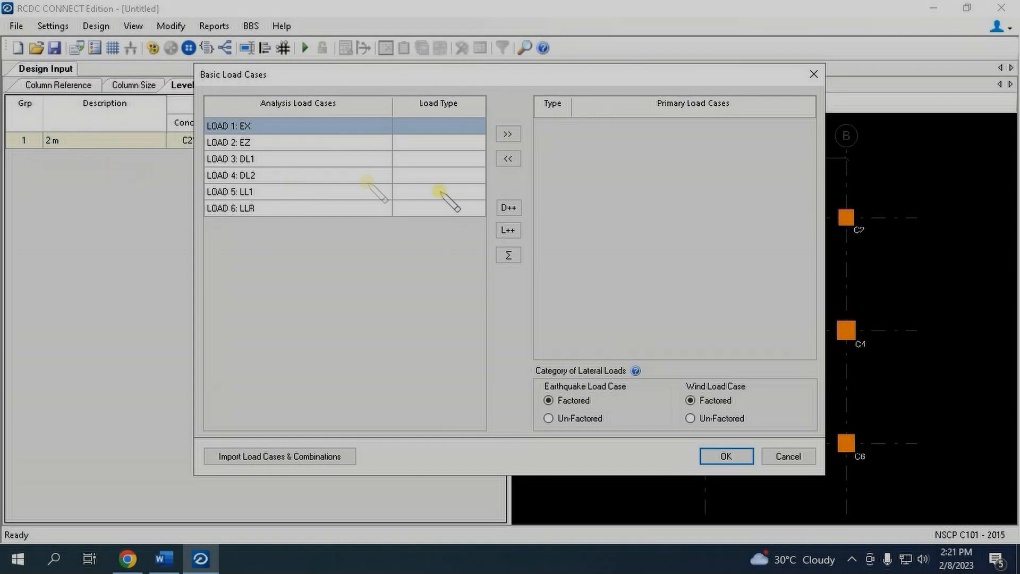
{"action": "left_click", "coordinate": [463, 127]}
{"action": "left_click", "coordinate": [450, 169]}
{"action": "left_click", "coordinate": [451, 142]}
{"action": "left_click", "coordinate": [449, 195]}
{"action": "left_click", "coordinate": [463, 159]}
{"action": "left_click", "coordinate": [452, 173]}
{"action": "left_click", "coordinate": [463, 176]}
{"action": "left_click", "coordinate": [451, 189]}
{"action": "left_click", "coordinate": [462, 192]}
{"action": "left_click", "coordinate": [420, 215]}
{"action": "left_click", "coordinate": [463, 208]}
{"action": "left_click", "coordinate": [462, 208]}
{"action": "left_click", "coordinate": [420, 358]}
Add all six analysis load cases to the primary load cases.
{"action": "left_click_drag", "start_coordinate": [382, 126], "coordinate": [376, 205]}
{"action": "left_click", "coordinate": [508, 133]}
{"action": "left_click", "coordinate": [727, 456]}
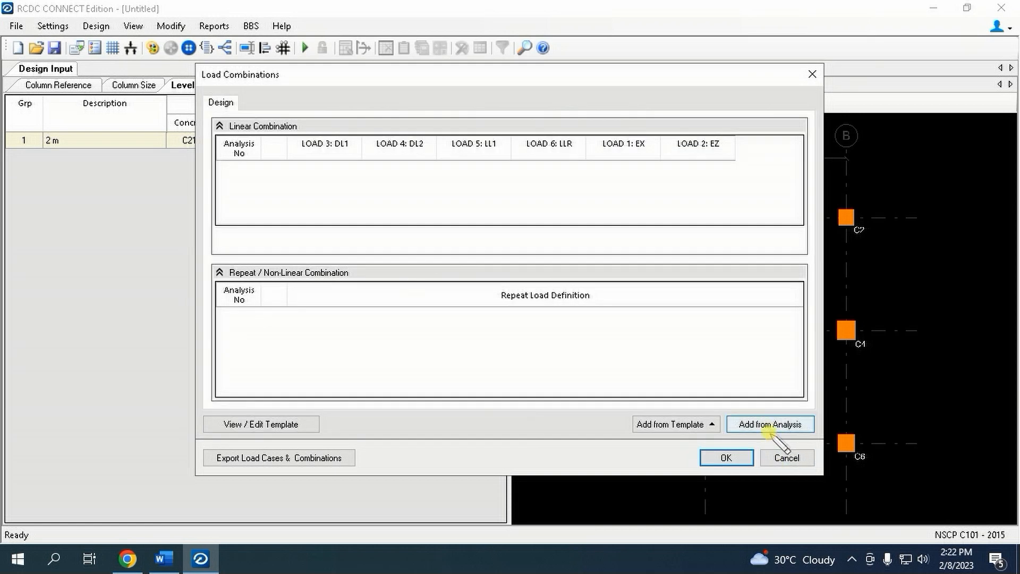
Add the design load combinations from the analysis file.
{"action": "left_click", "coordinate": [770, 424]}
{"action": "left_click_drag", "start_coordinate": [273, 250], "coordinate": [274, 298]}
{"action": "right_click", "coordinate": [277, 301]}
{"action": "left_click", "coordinate": [319, 397]}
{"action": "left_click", "coordinate": [727, 457]}
Run the automatic design for all columns and dismiss the column failure list.
{"action": "left_click", "coordinate": [109, 26]}
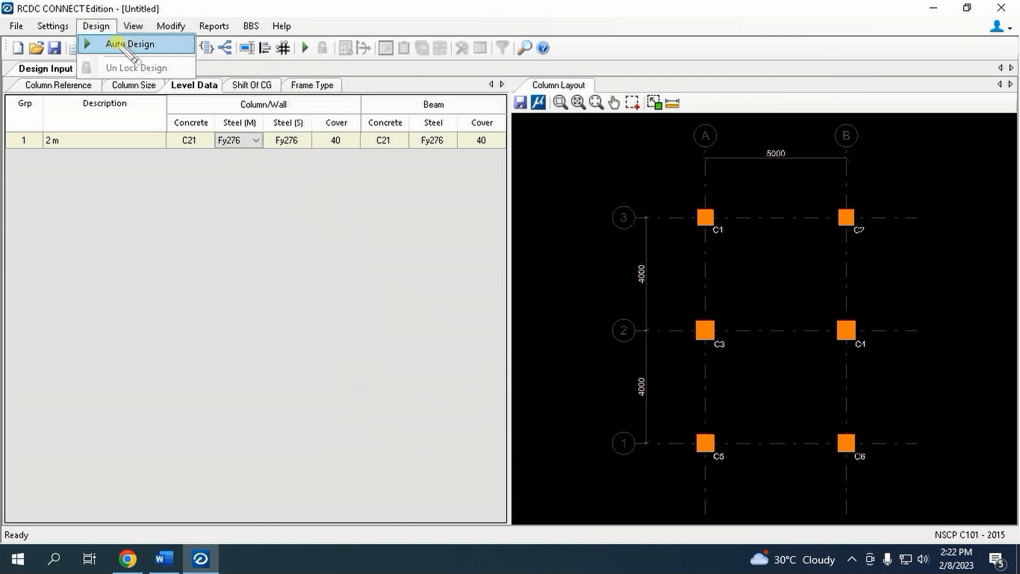
{"action": "left_click", "coordinate": [123, 44]}
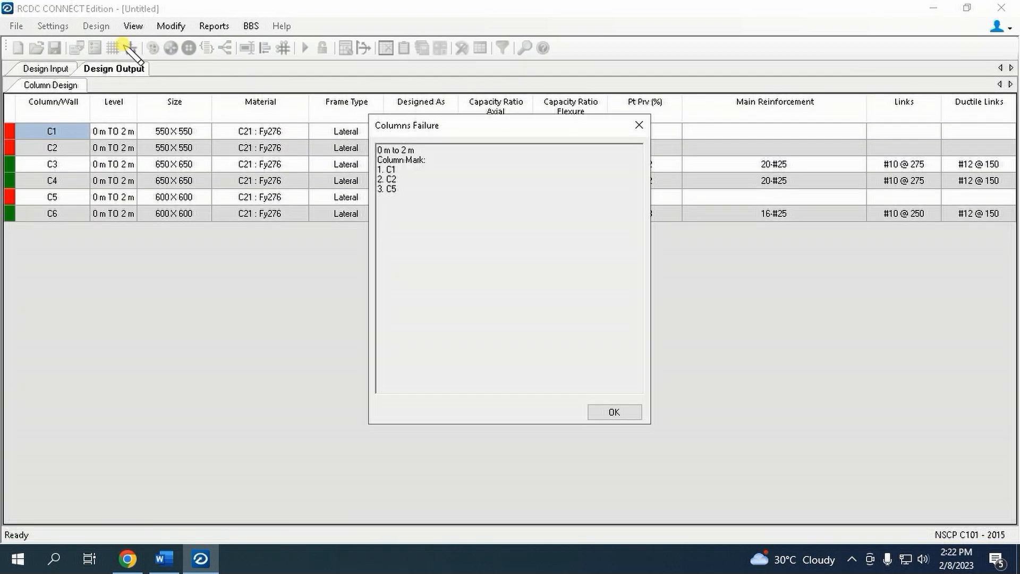
{"action": "left_click", "coordinate": [615, 413]}
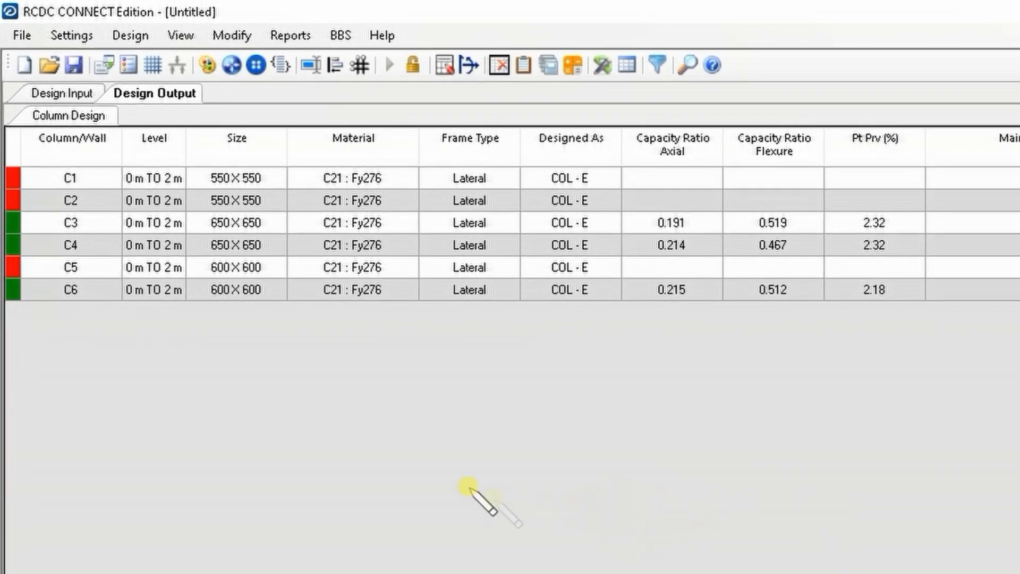
Redesign column C1 with a 600 x 600 section and accept the design.
{"action": "left_click", "coordinate": [216, 178]}
{"action": "right_click", "coordinate": [217, 177]}
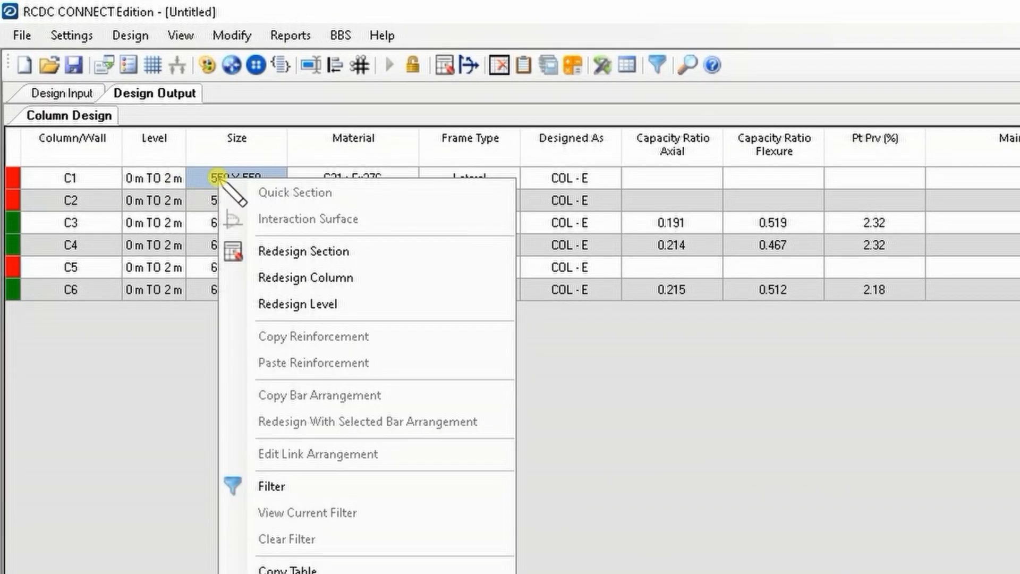
{"action": "left_click", "coordinate": [300, 278]}
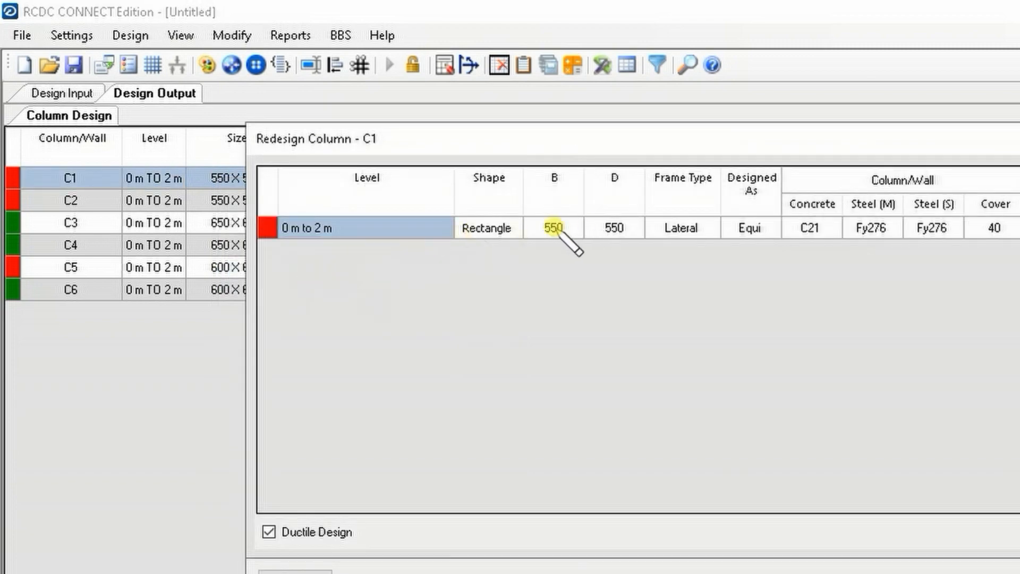
{"action": "left_click", "coordinate": [554, 228]}
{"action": "type", "text": "600"}
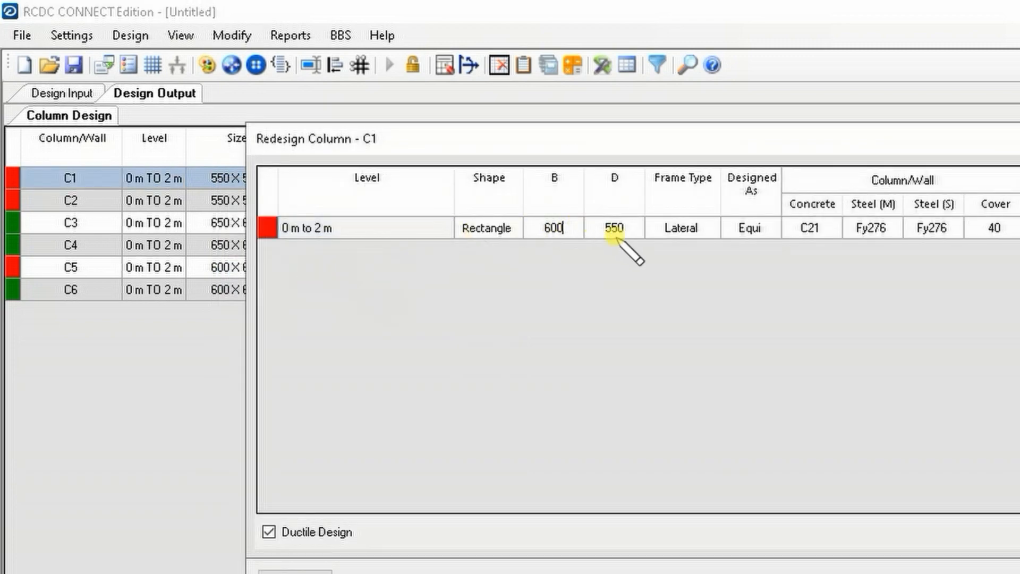
{"action": "left_click", "coordinate": [615, 233]}
{"action": "type", "text": "600"}
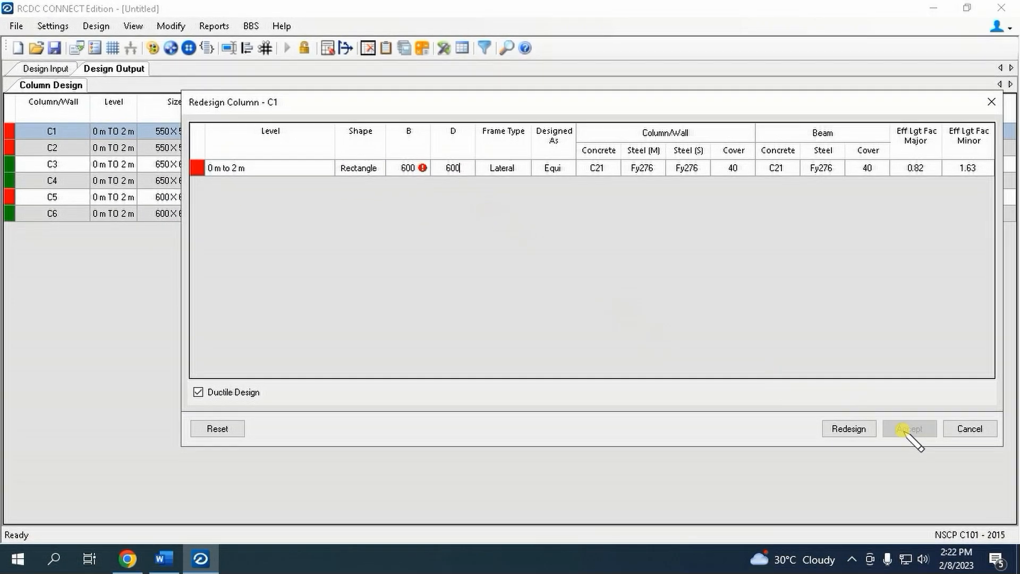
{"action": "left_click", "coordinate": [853, 429]}
{"action": "left_click", "coordinate": [910, 429]}
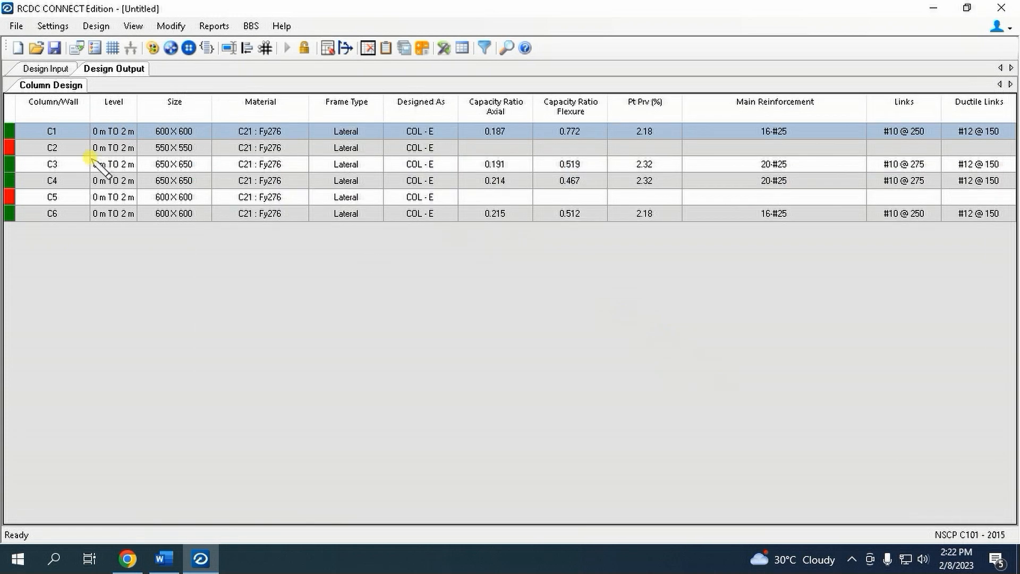
Redesign column C2 with a 600 x 600 section and accept the design.
{"action": "left_click", "coordinate": [170, 149]}
{"action": "right_click", "coordinate": [171, 149]}
{"action": "left_click", "coordinate": [266, 139]}
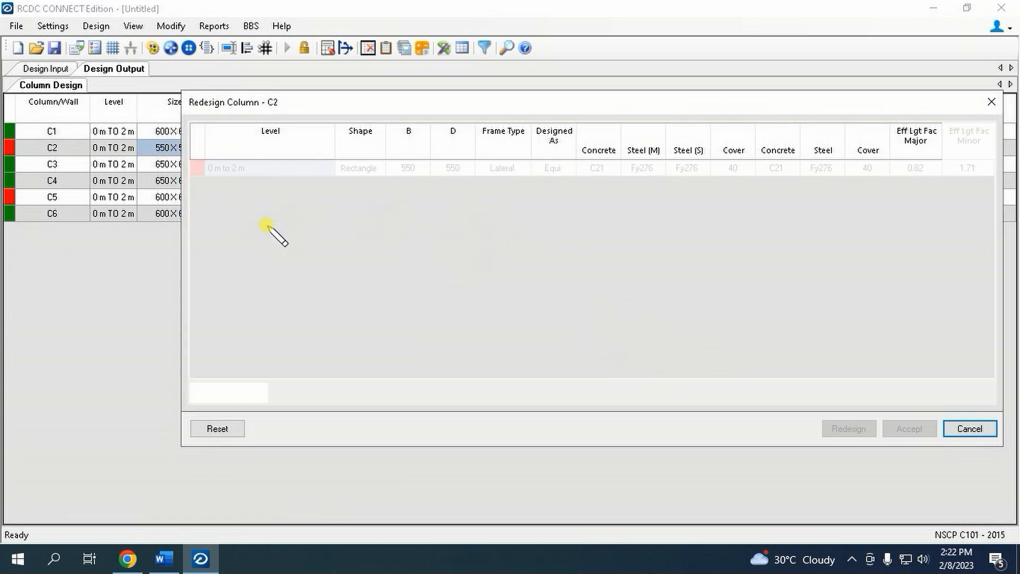
{"action": "left_click", "coordinate": [413, 168]}
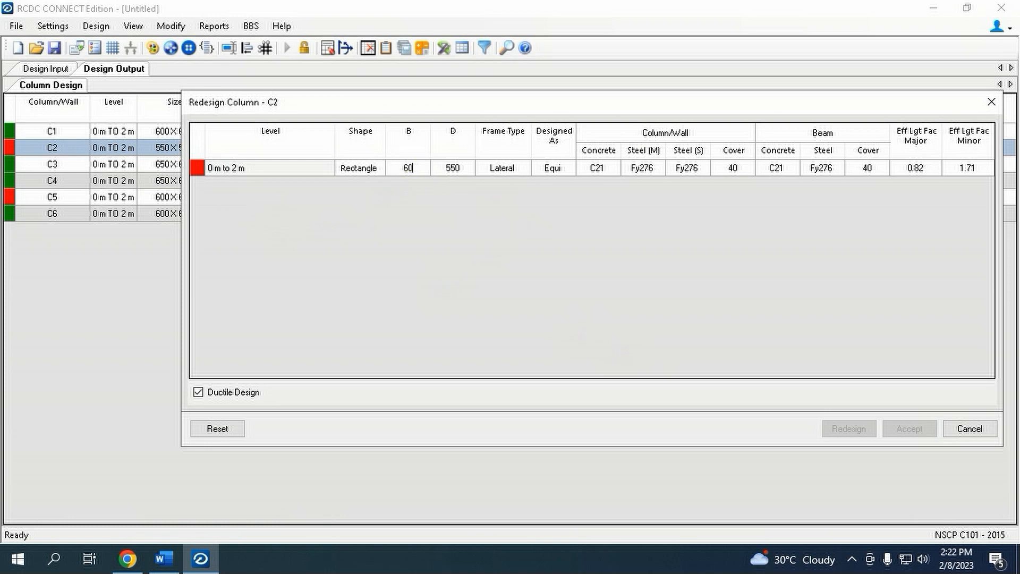
{"action": "left_click", "coordinate": [439, 168]}
{"action": "type", "text": "600"}
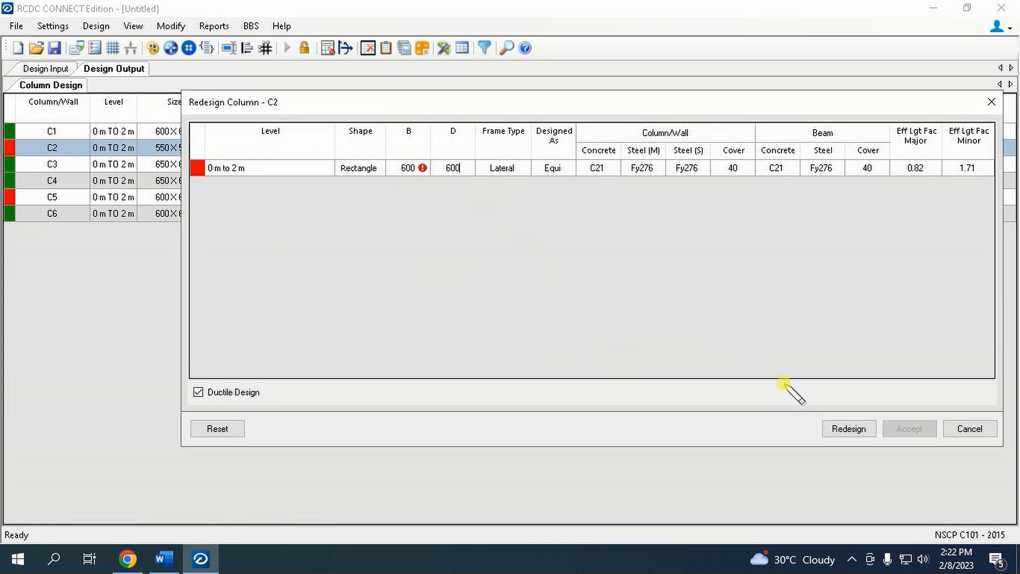
{"action": "left_click", "coordinate": [849, 428]}
{"action": "left_click", "coordinate": [910, 428]}
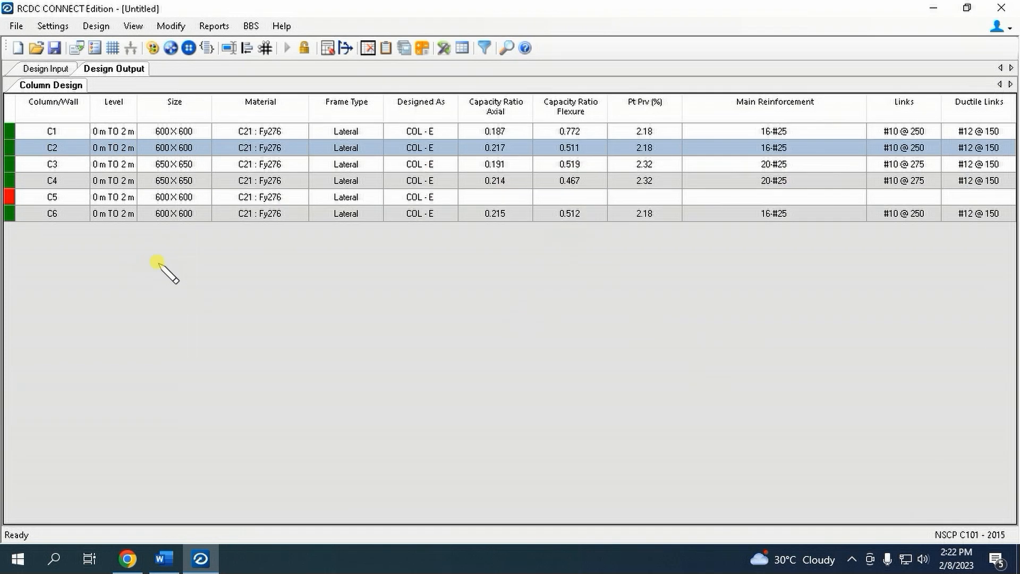
Redesign column C5 with a 650 x 650 section and accept the design.
{"action": "right_click", "coordinate": [171, 199]}
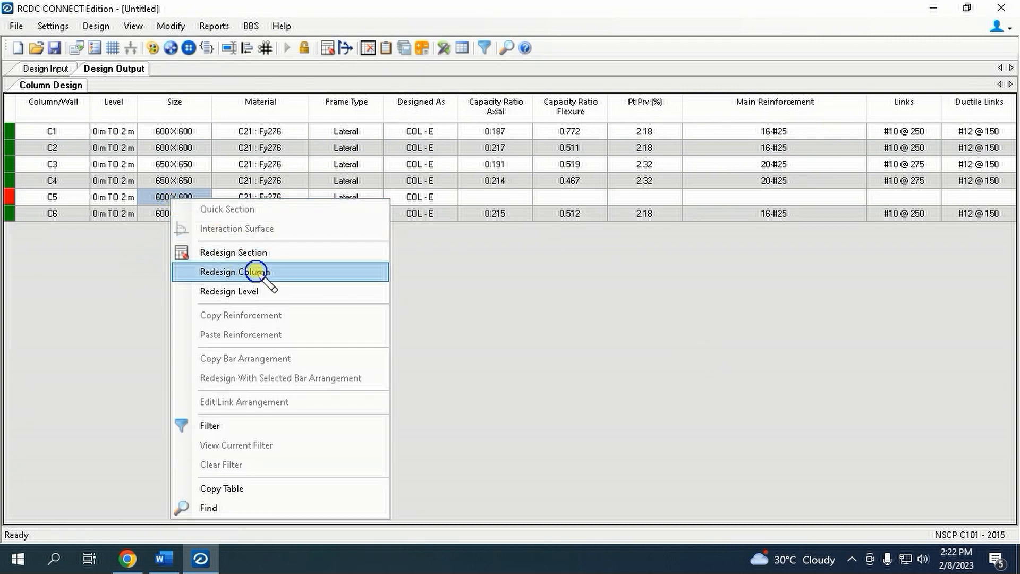
{"action": "left_click", "coordinate": [255, 271]}
{"action": "left_click", "coordinate": [406, 166]}
{"action": "type", "text": "65"}
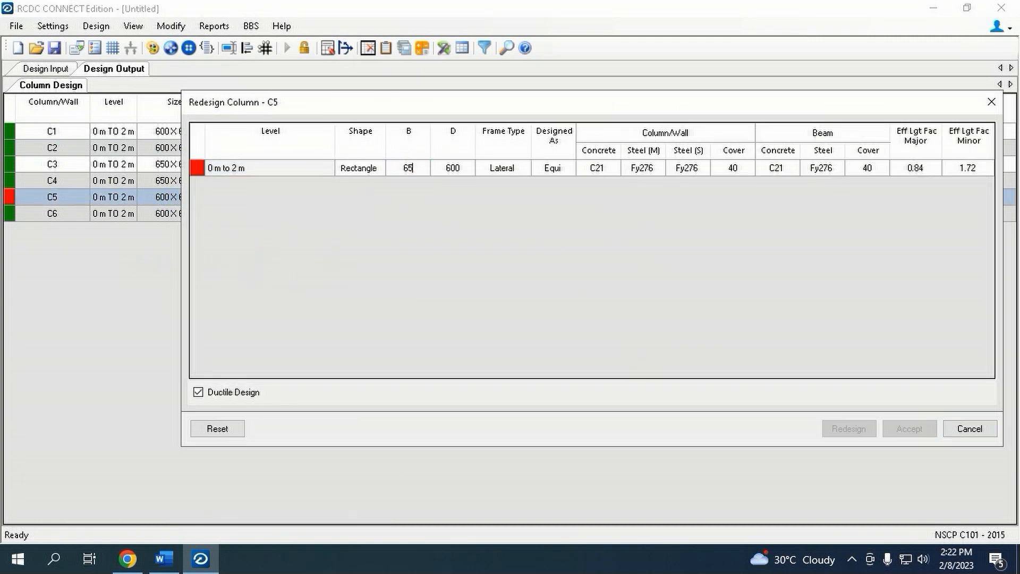
{"action": "type", "text": "0"}
{"action": "left_click", "coordinate": [449, 169]}
{"action": "left_click", "coordinate": [452, 168]}
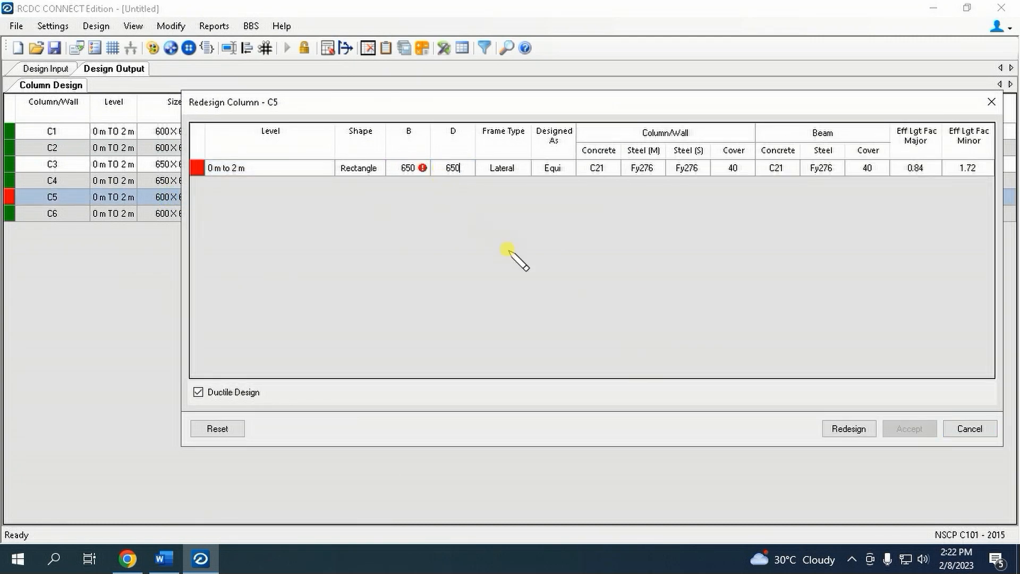
{"action": "type", "text": "650"}
{"action": "left_click", "coordinate": [849, 429]}
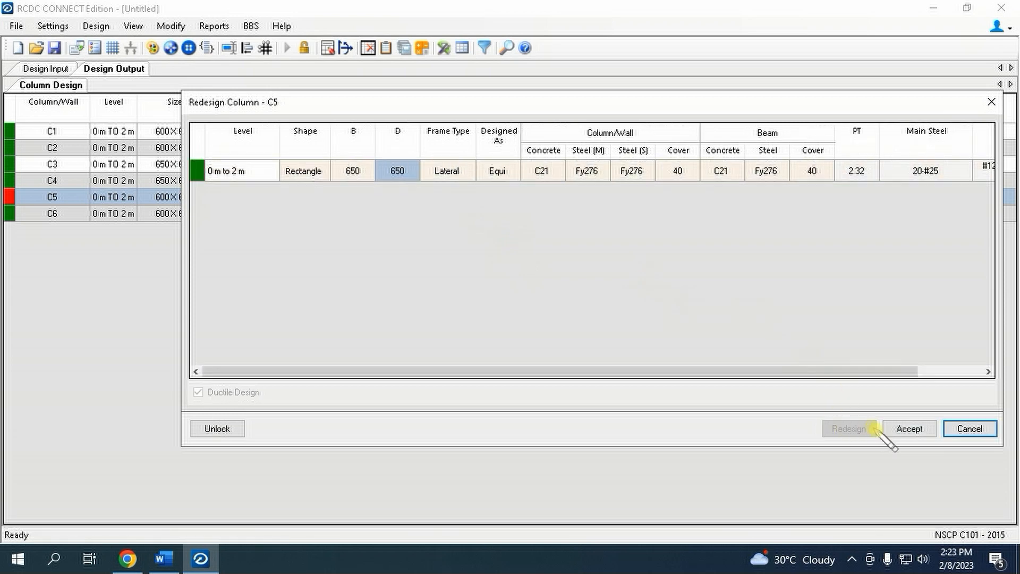
{"action": "left_click", "coordinate": [906, 429]}
Update the analysis file with the redesigned columns and close the column project without saving it.
{"action": "left_click", "coordinate": [15, 25]}
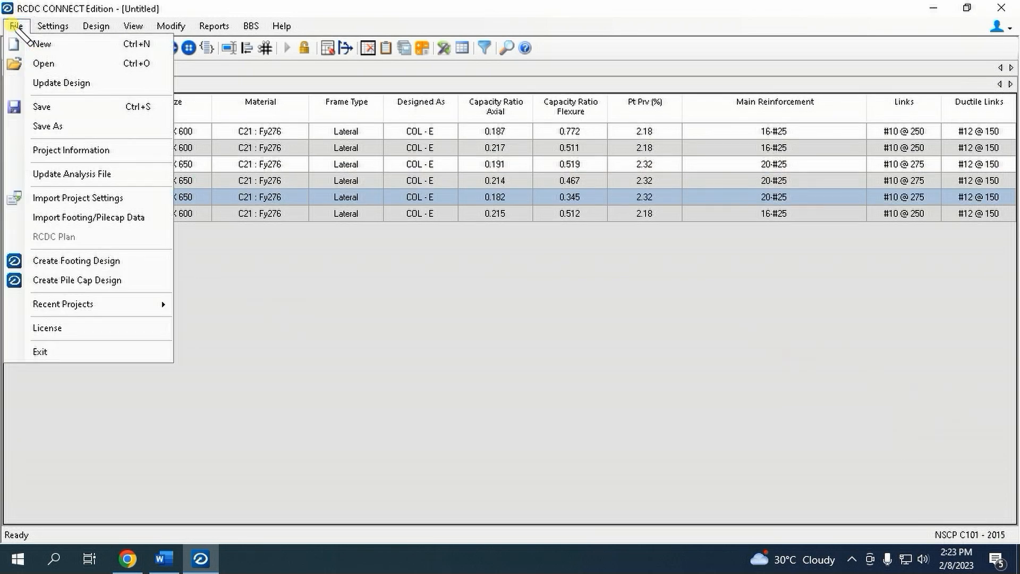
{"action": "left_click", "coordinate": [40, 173]}
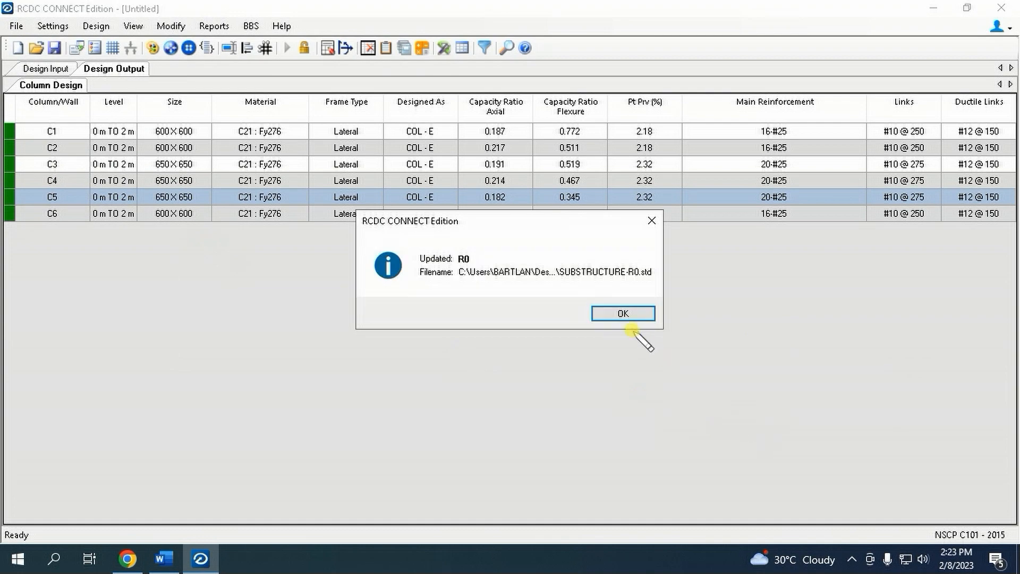
{"action": "left_click", "coordinate": [625, 313]}
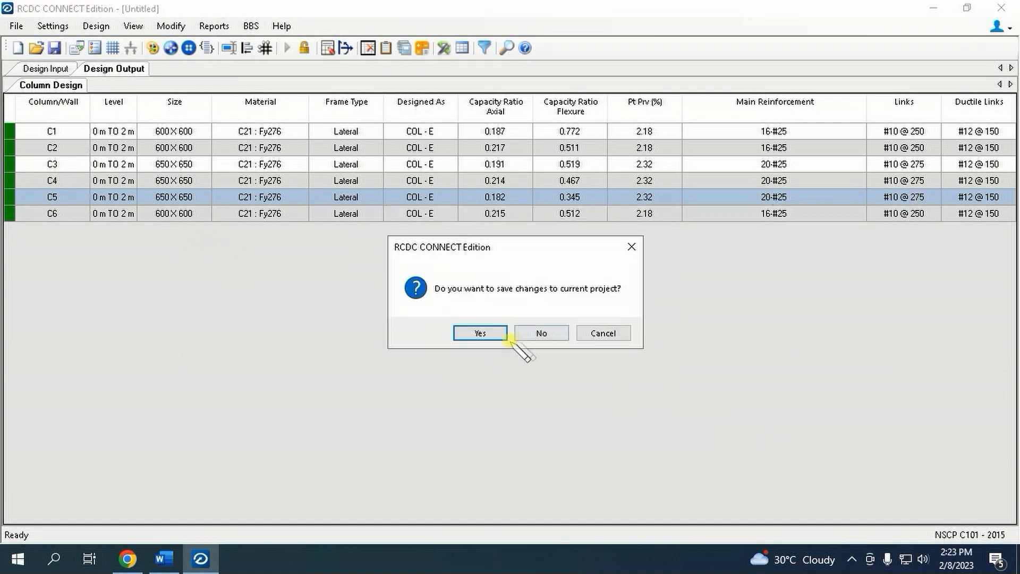
{"action": "left_click", "coordinate": [540, 334]}
Launch STAAD.Pro and delete the original SUBSTRUCTURE model file from the ECCENTRIC FOOTING folder.
{"action": "double_click", "coordinate": [313, 30]}
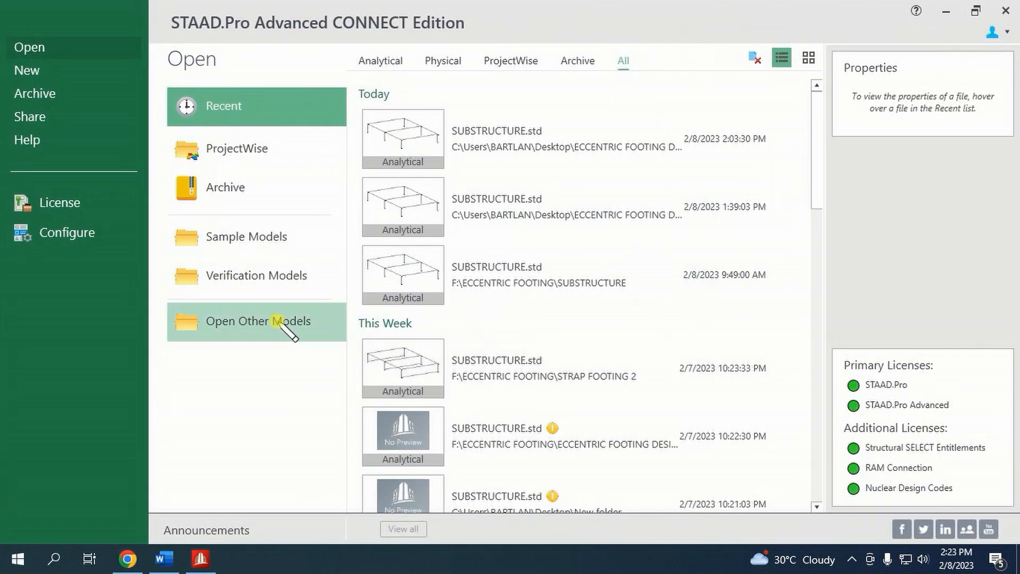
{"action": "left_click", "coordinate": [282, 321]}
{"action": "left_click", "coordinate": [218, 109]}
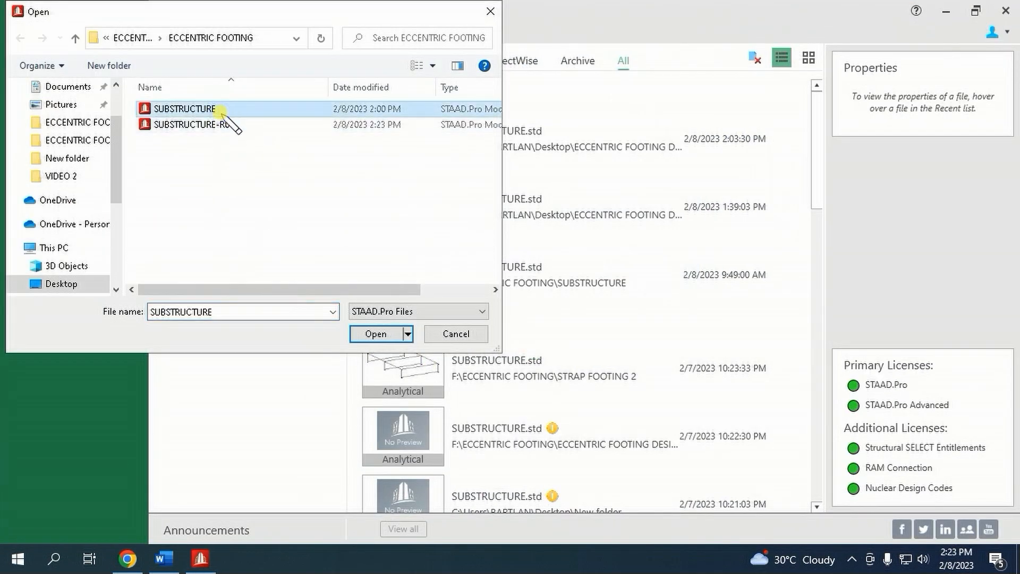
{"action": "key", "text": "Delete"}
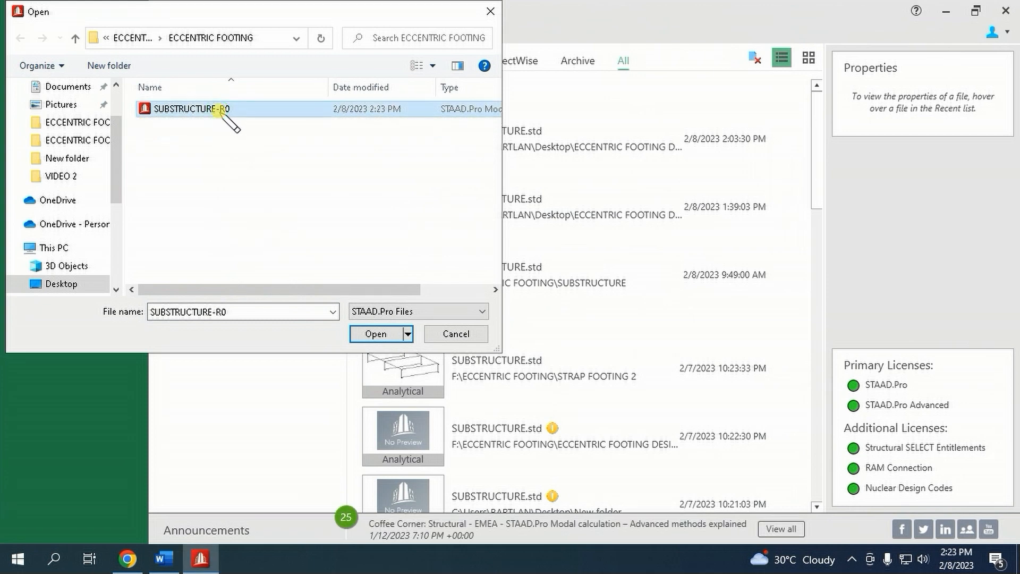
Rename the SUBSTRUCTURE-R0 model file as SUBSTRUCTURE and open it.
{"action": "right_click", "coordinate": [218, 109]}
{"action": "left_click", "coordinate": [279, 413]}
{"action": "left_click", "coordinate": [241, 107]}
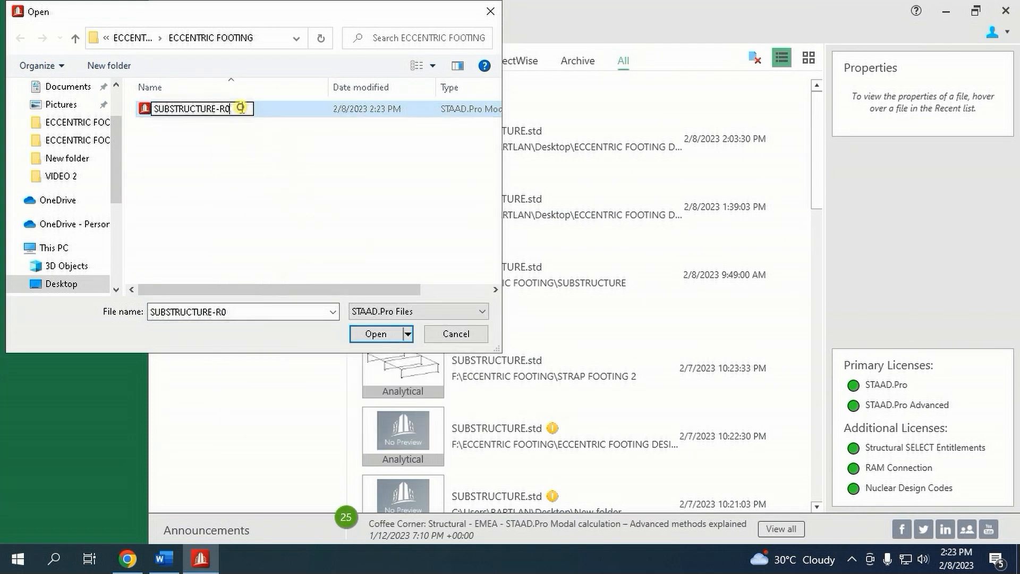
{"action": "key", "text": "BackSpace"}
{"action": "key", "text": "BackSpace"}
{"action": "key", "text": "Return"}
{"action": "double_click", "coordinate": [228, 111]}
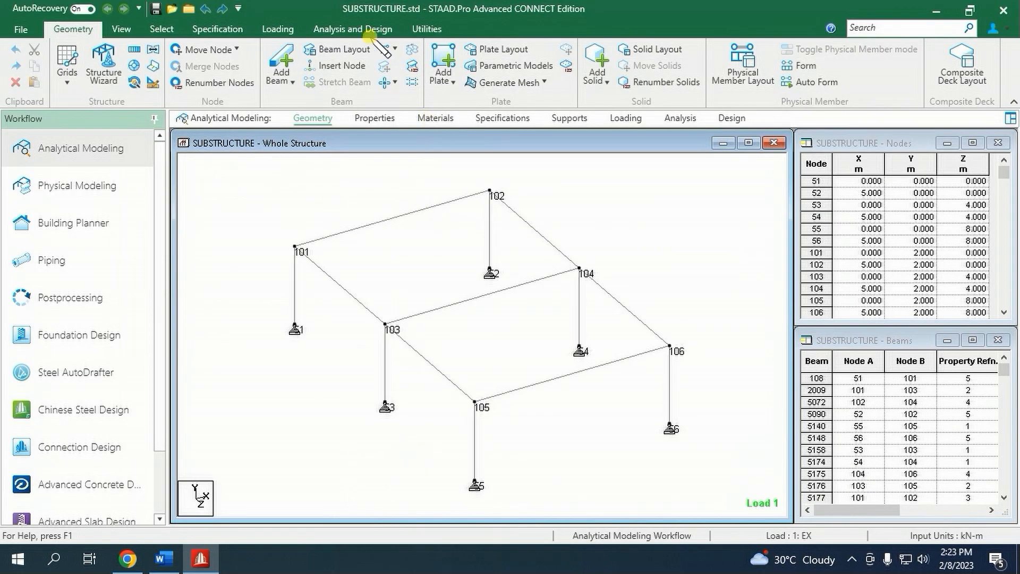
Run the analysis of the updated SUBSTRUCTURE model, stay in modeling mode and close STAAD.Pro.
{"action": "left_click", "coordinate": [362, 30]}
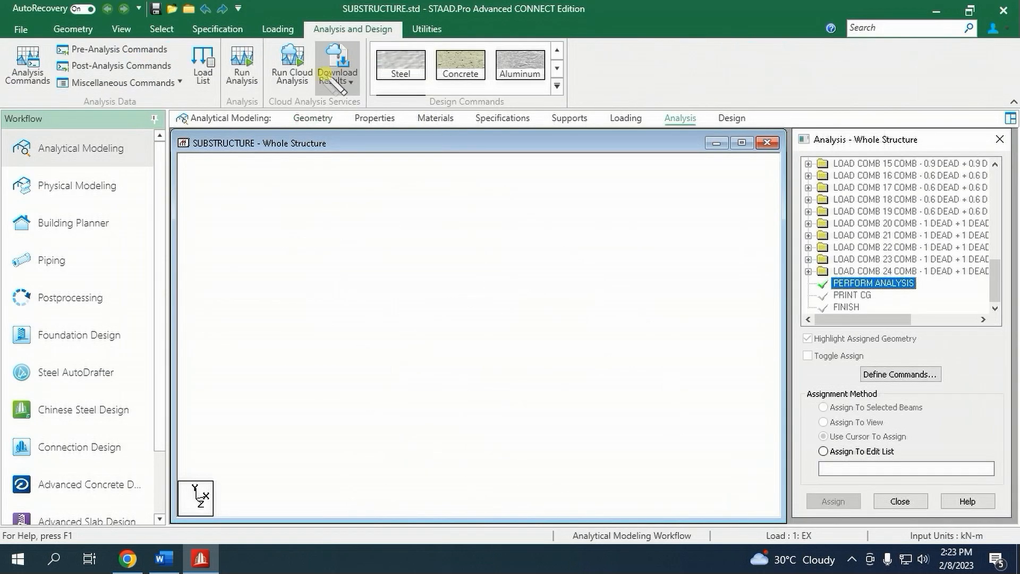
{"action": "left_click", "coordinate": [241, 68]}
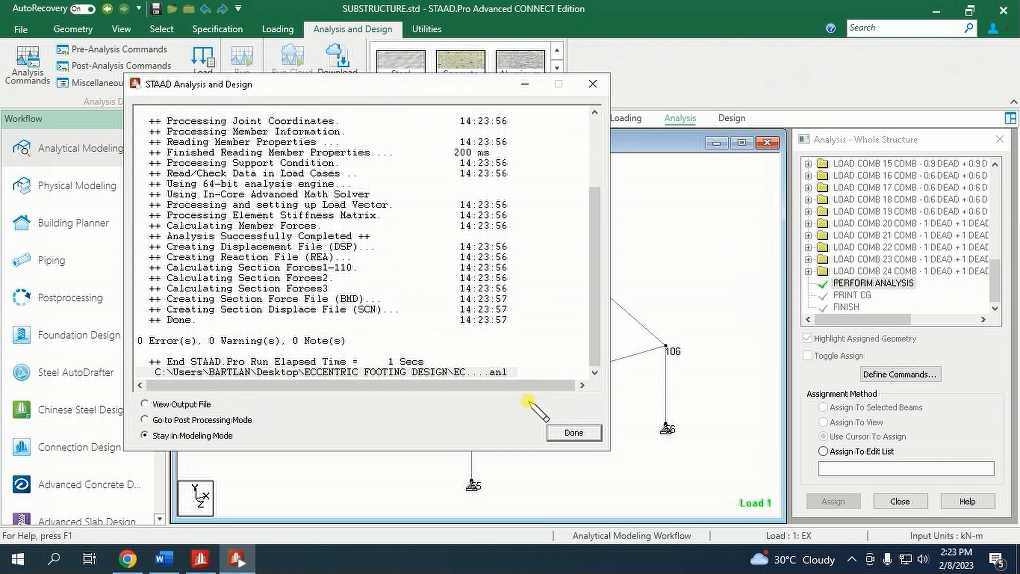
{"action": "left_click", "coordinate": [574, 433]}
{"action": "left_click", "coordinate": [1004, 9]}
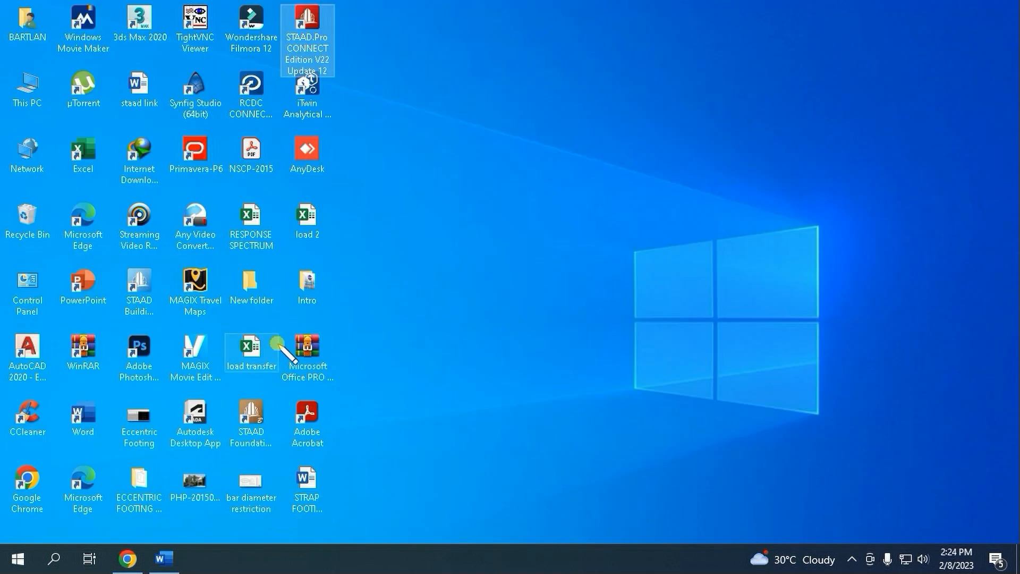
Launch RCDC with the STAAD.Pro Advanced license.
{"action": "double_click", "coordinate": [251, 88]}
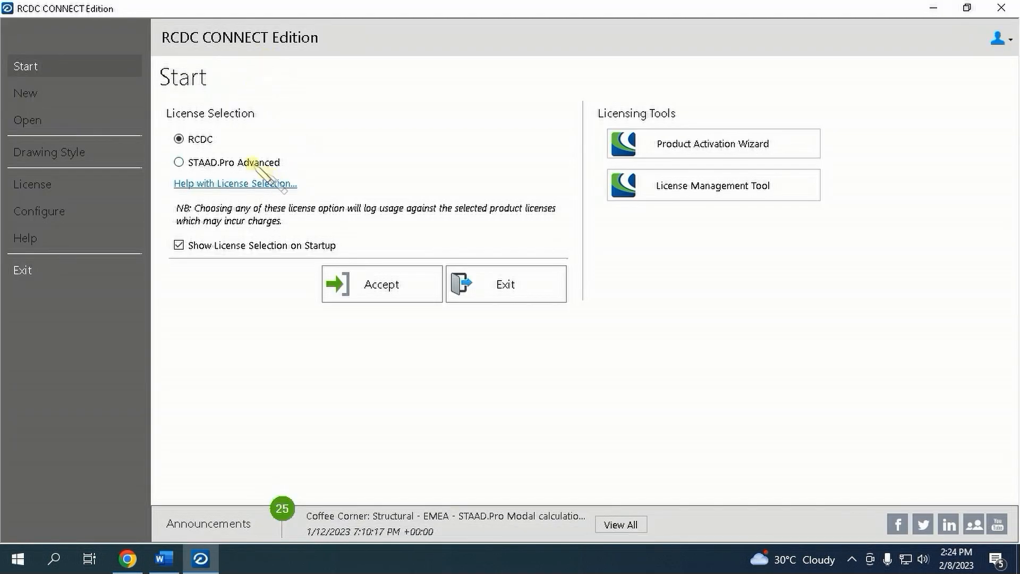
{"action": "left_click", "coordinate": [255, 162]}
{"action": "left_click", "coordinate": [391, 283]}
Create a column design project from the analysis model, entering hjgb, gg and f as its details and choosing the design code.
{"action": "left_click", "coordinate": [307, 137]}
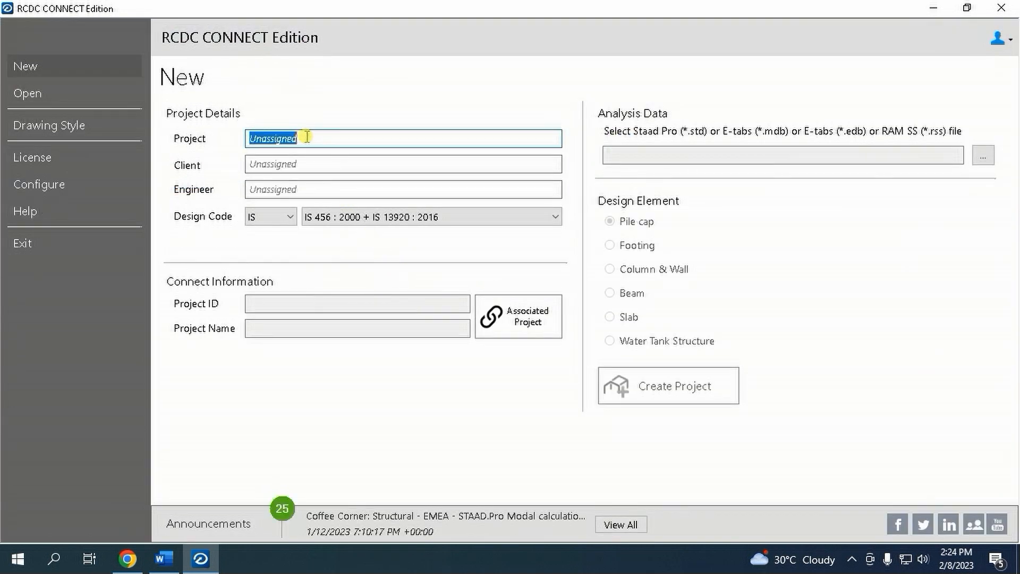
{"action": "type", "text": "hjgb"}
{"action": "left_click", "coordinate": [293, 162]}
{"action": "type", "text": "gg"}
{"action": "left_click", "coordinate": [293, 189]}
{"action": "type", "text": "f"}
{"action": "left_click", "coordinate": [290, 217]}
{"action": "left_click", "coordinate": [267, 286]}
{"action": "left_click", "coordinate": [983, 157]}
{"action": "left_click", "coordinate": [656, 387]}
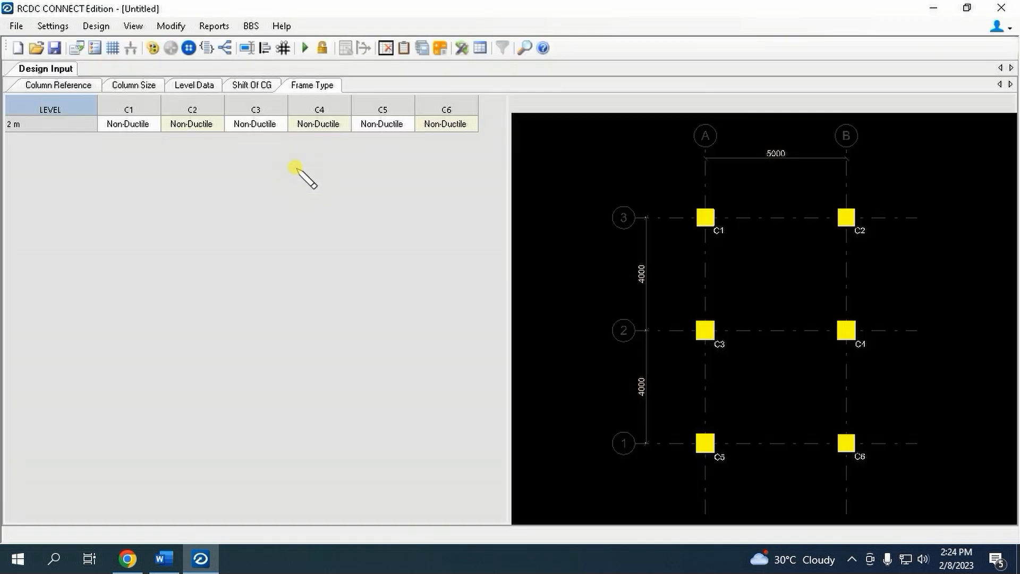
Choose Special as the ductile design type in the column design settings and accept them.
{"action": "left_click", "coordinate": [52, 26]}
{"action": "left_click", "coordinate": [87, 41]}
{"action": "left_click", "coordinate": [374, 166]}
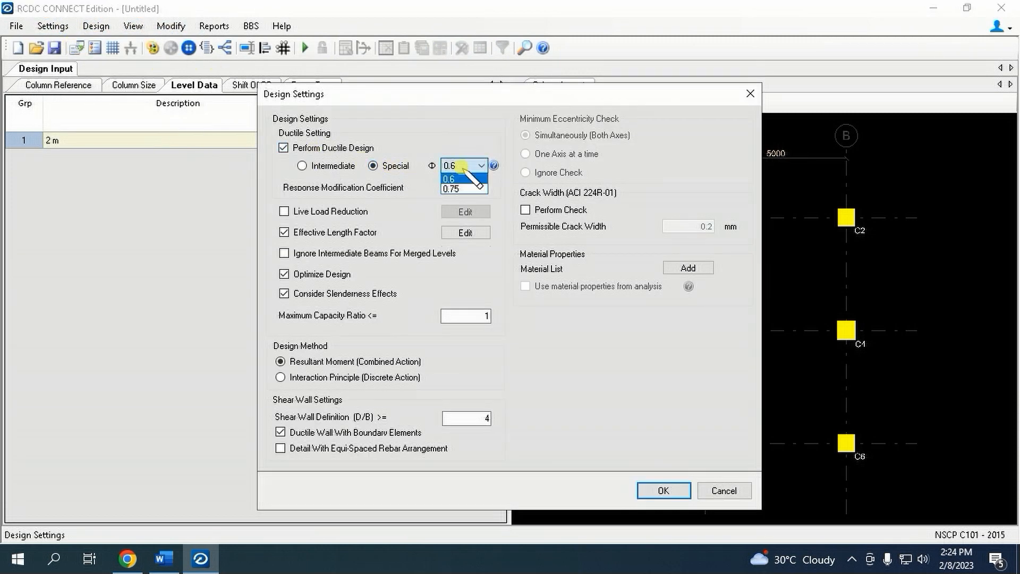
{"action": "left_click", "coordinate": [664, 490]}
Set the 2 m level's beam and column covers to 40 and all their steel grades to Fy276.
{"action": "left_click", "coordinate": [205, 84]}
{"action": "left_click", "coordinate": [474, 142]}
{"action": "type", "text": "40"}
{"action": "left_click", "coordinate": [448, 142]}
{"action": "left_click", "coordinate": [449, 143]}
{"action": "left_click", "coordinate": [434, 165]}
{"action": "left_click", "coordinate": [344, 142]}
{"action": "type", "text": "40"}
{"action": "left_click", "coordinate": [296, 142]}
{"action": "left_click", "coordinate": [302, 142]}
{"action": "left_click", "coordinate": [287, 165]}
{"action": "left_click", "coordinate": [255, 142]}
{"action": "left_click", "coordinate": [256, 143]}
{"action": "left_click", "coordinate": [239, 164]}
Set the column rebar diameter range in the reinforcement settings, with a 16 mm minimum.
{"action": "left_click", "coordinate": [53, 27]}
{"action": "left_click", "coordinate": [69, 64]}
{"action": "left_click", "coordinate": [691, 121]}
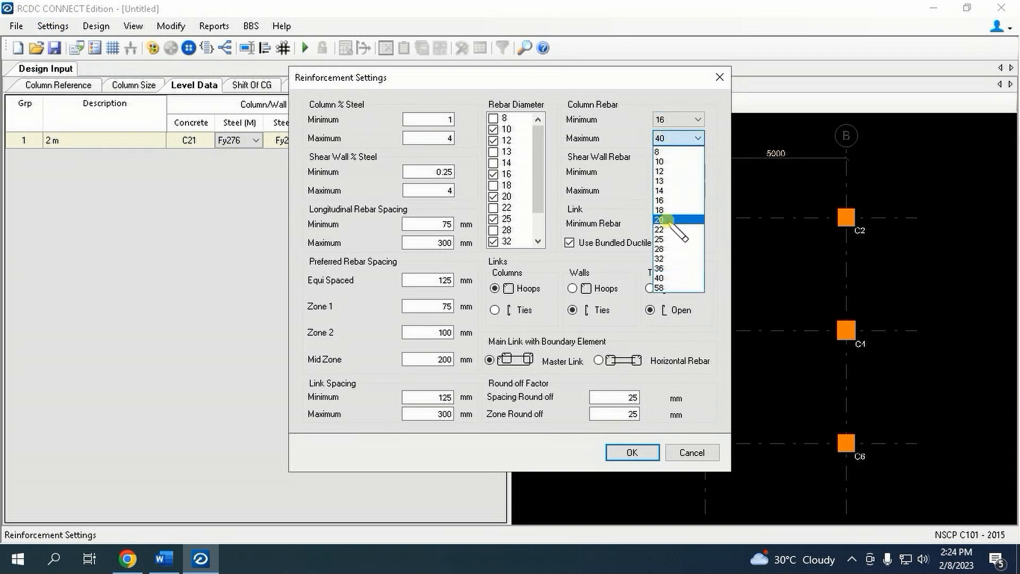
{"action": "left_click", "coordinate": [677, 226]}
{"action": "left_click", "coordinate": [635, 452]}
Classify EX as Earthquake X and EZ as Earthquake Z, and add all six load cases as primary load cases.
{"action": "left_click", "coordinate": [54, 26]}
{"action": "left_click", "coordinate": [104, 148]}
{"action": "left_click", "coordinate": [470, 124]}
{"action": "left_click", "coordinate": [479, 126]}
{"action": "left_click", "coordinate": [462, 171]}
{"action": "left_click", "coordinate": [478, 142]}
{"action": "left_click", "coordinate": [479, 143]}
{"action": "left_click", "coordinate": [457, 186]}
{"action": "left_click", "coordinate": [478, 159]}
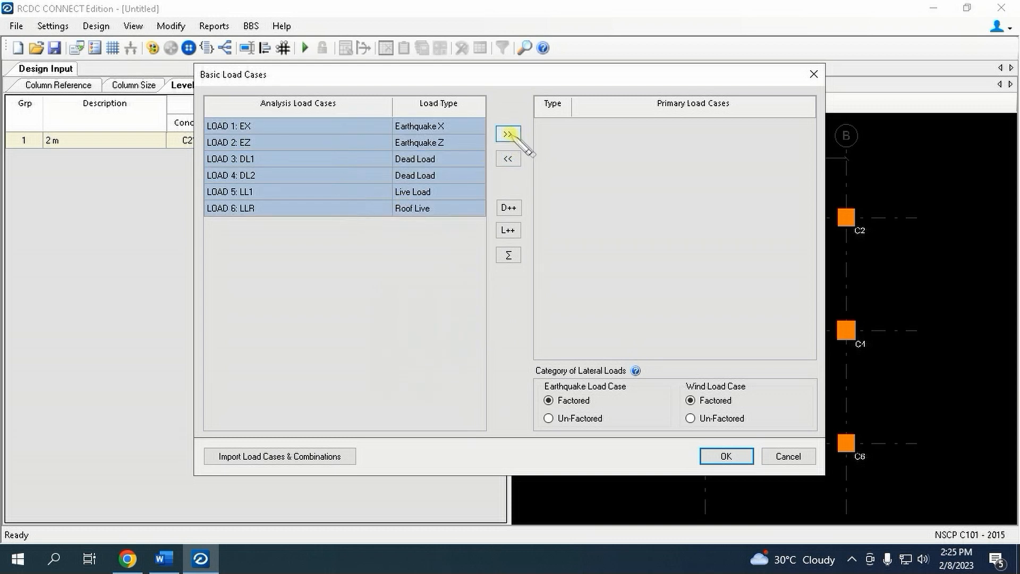
{"action": "left_click", "coordinate": [508, 133]}
{"action": "left_click", "coordinate": [712, 456]}
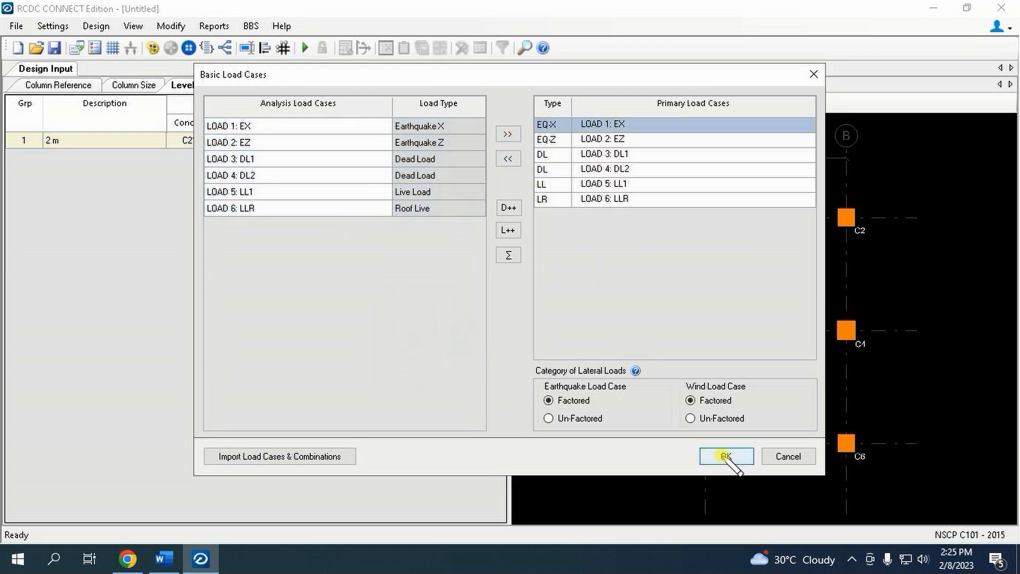
Add the load combinations from the analysis and include combinations 12 to 15 in the column design.
{"action": "left_click", "coordinate": [770, 423]}
{"action": "left_click_drag", "start_coordinate": [273, 250], "coordinate": [274, 299]}
{"action": "right_click", "coordinate": [274, 300]}
{"action": "left_click", "coordinate": [325, 395]}
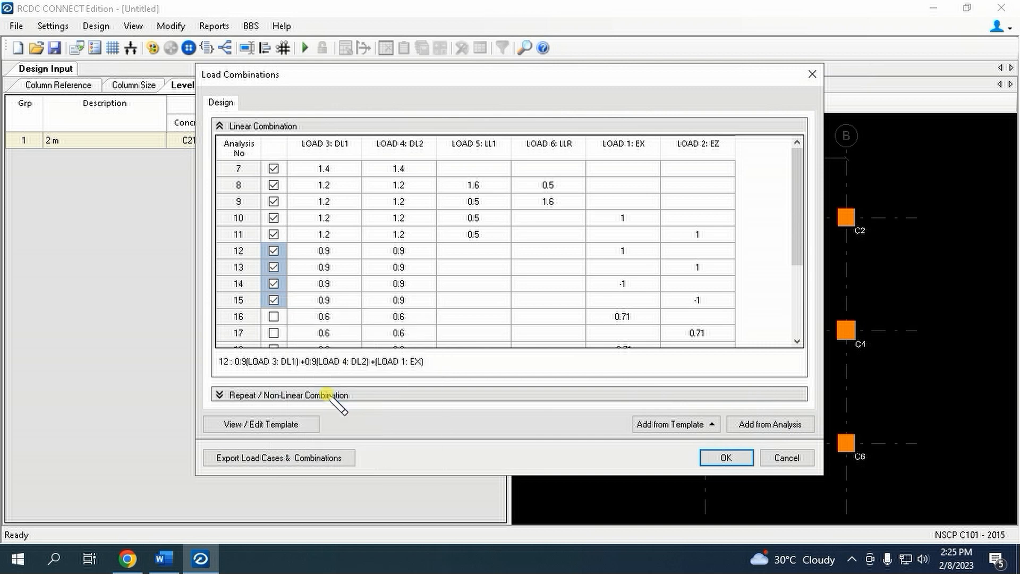
{"action": "left_click", "coordinate": [717, 458]}
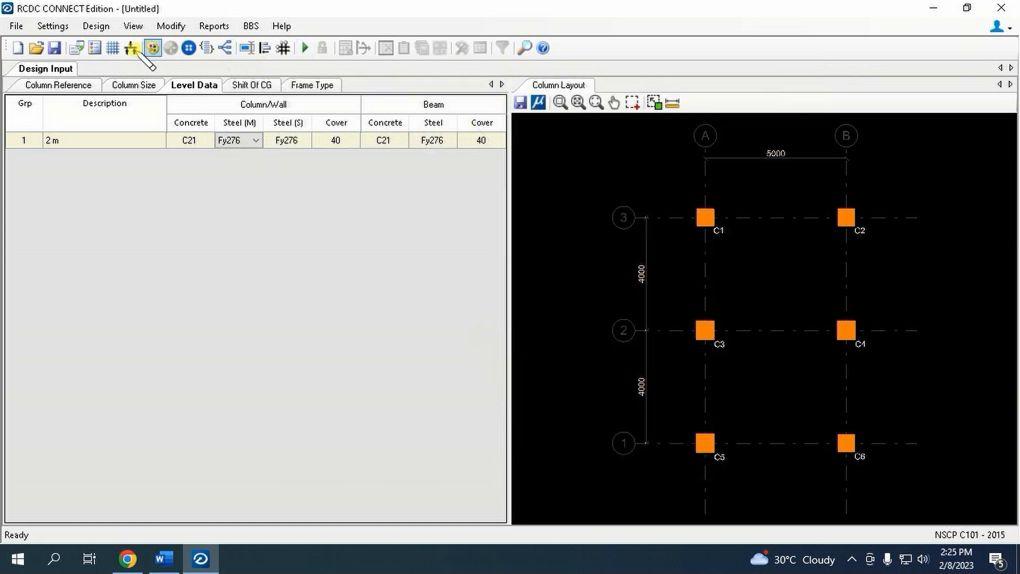
Run the automatic column design and start a new project.
{"action": "left_click", "coordinate": [96, 26]}
{"action": "left_click", "coordinate": [132, 47]}
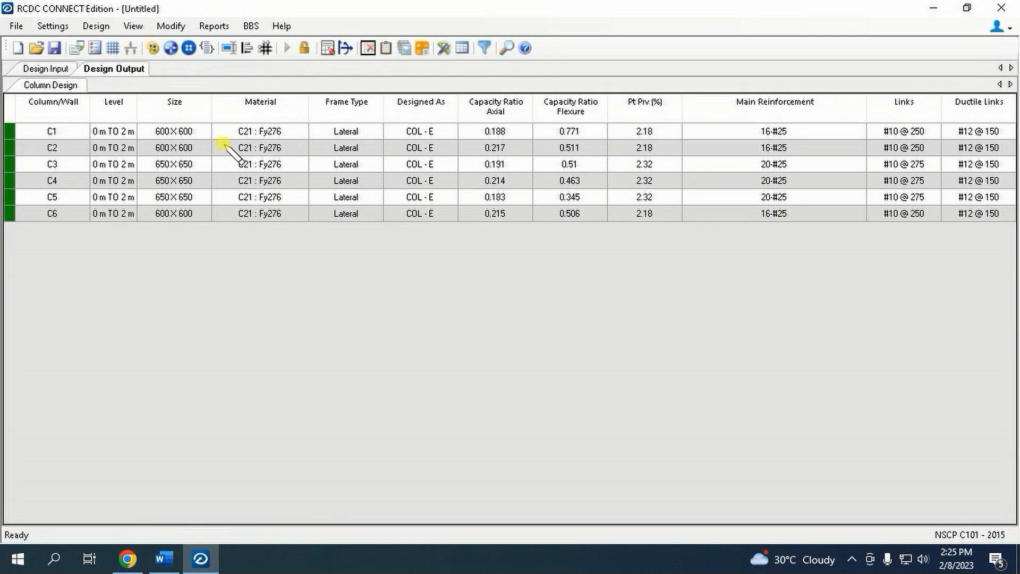
{"action": "left_click", "coordinate": [14, 27]}
{"action": "left_click", "coordinate": [35, 48]}
{"action": "left_click", "coordinate": [541, 333]}
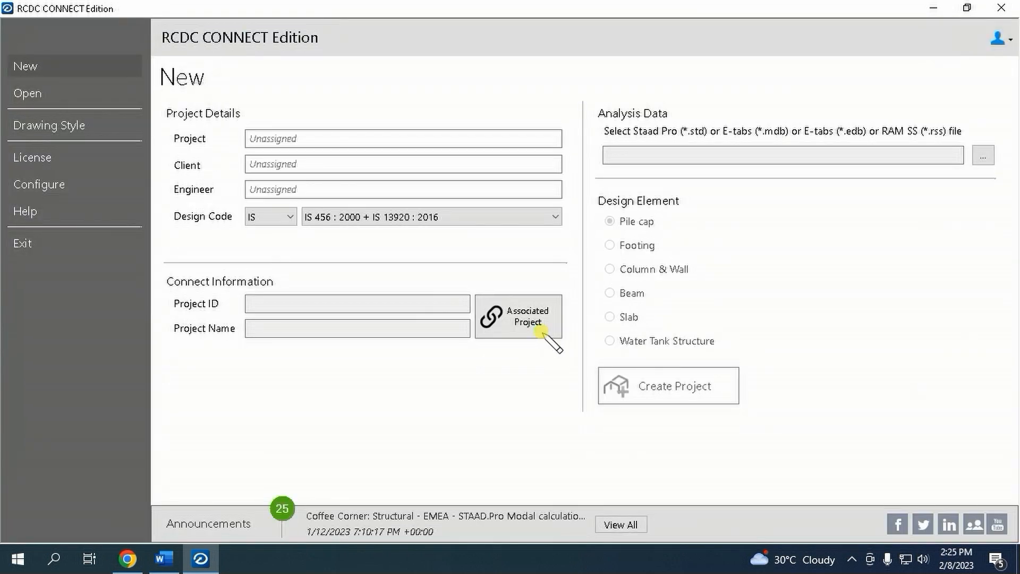
Enter loj, h and i as the project, client and engineer details and choose the NSCP C101 - 2015 design code.
{"action": "left_click", "coordinate": [327, 139]}
{"action": "type", "text": "loj"}
{"action": "key", "text": "Tab"}
{"action": "type", "text": "h"}
{"action": "key", "text": "Tab"}
{"action": "type", "text": "i"}
{"action": "left_click", "coordinate": [286, 218]}
{"action": "left_click", "coordinate": [266, 282]}
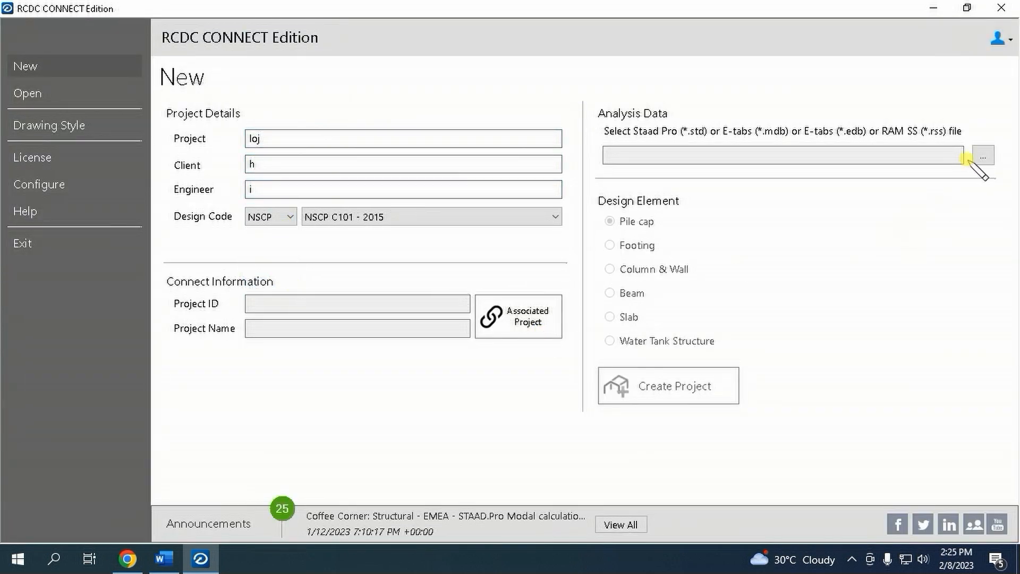
Attach the STAAD.Pro analysis file and create the project with Footing as the design element.
{"action": "left_click", "coordinate": [983, 155]}
{"action": "double_click", "coordinate": [160, 126]}
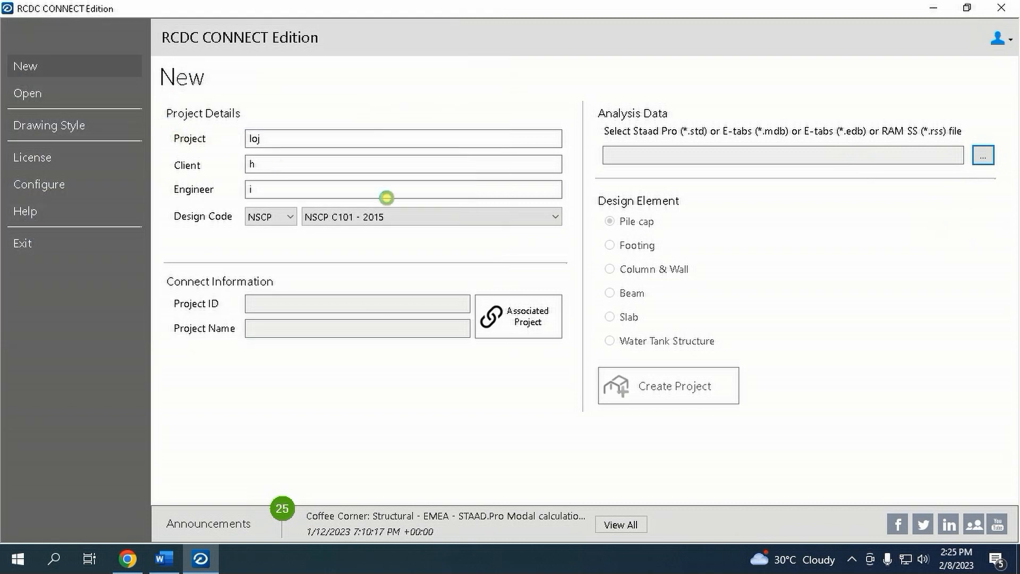
{"action": "left_click", "coordinate": [626, 245]}
{"action": "left_click", "coordinate": [645, 384]}
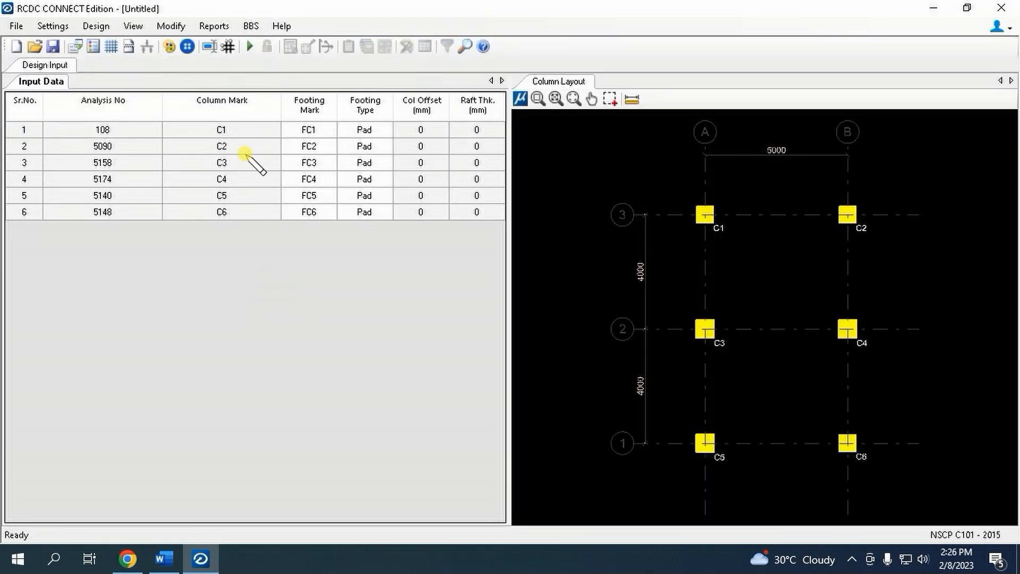
Enable overburden, a 2.94 kN/sqm surcharge load, and the sliding and overturning checks in the footing general settings.
{"action": "left_click", "coordinate": [52, 25]}
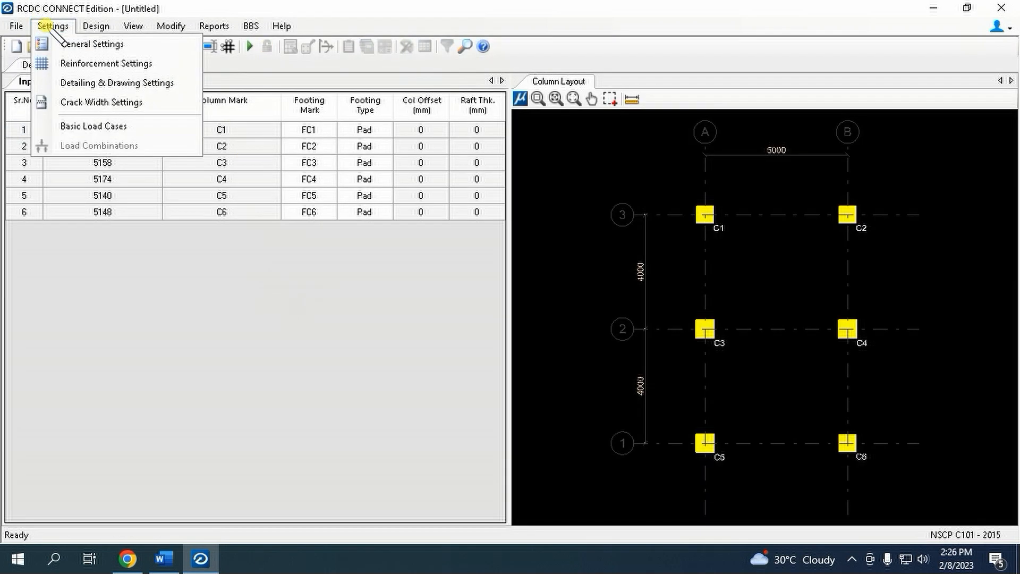
{"action": "left_click", "coordinate": [85, 42]}
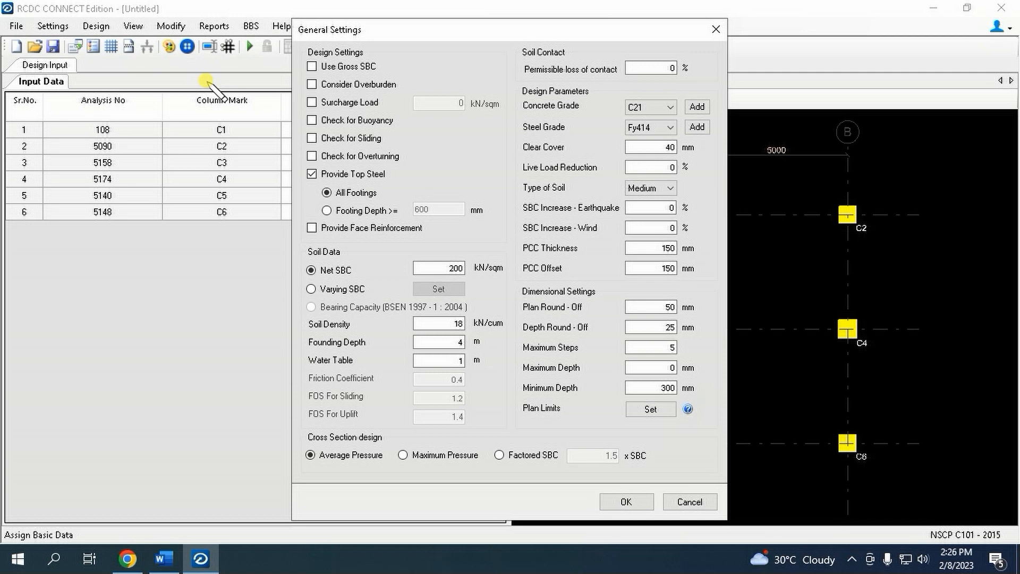
{"action": "left_click", "coordinate": [312, 84]}
{"action": "left_click", "coordinate": [312, 102]}
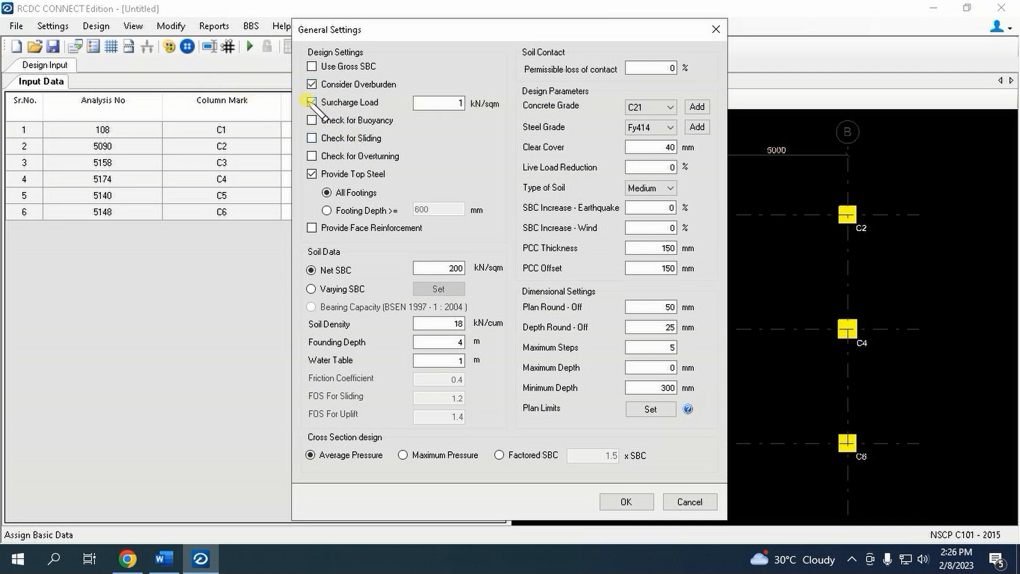
{"action": "double_click", "coordinate": [447, 103]}
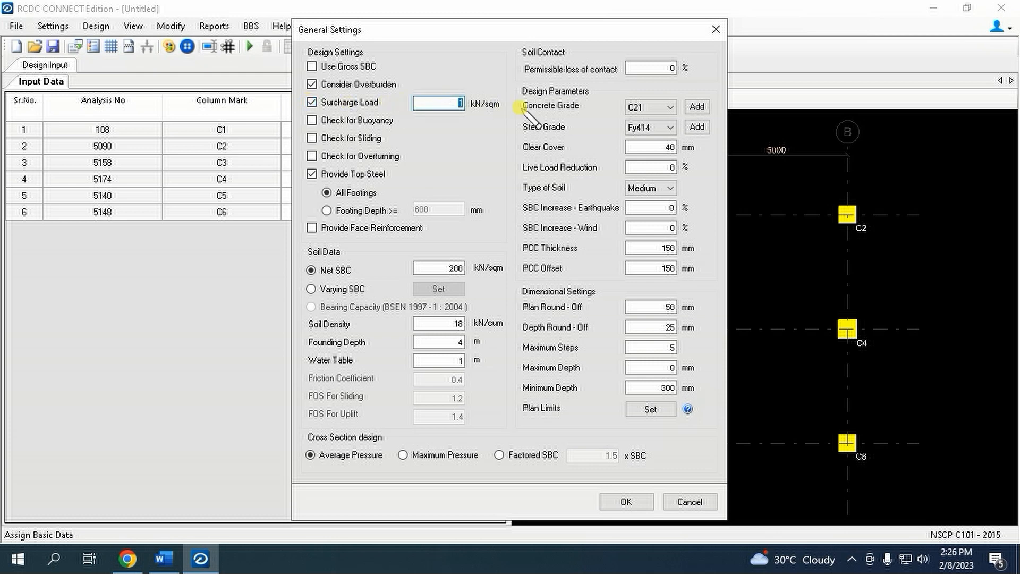
{"action": "type", "text": "2094"}
{"action": "left_click", "coordinate": [365, 140]}
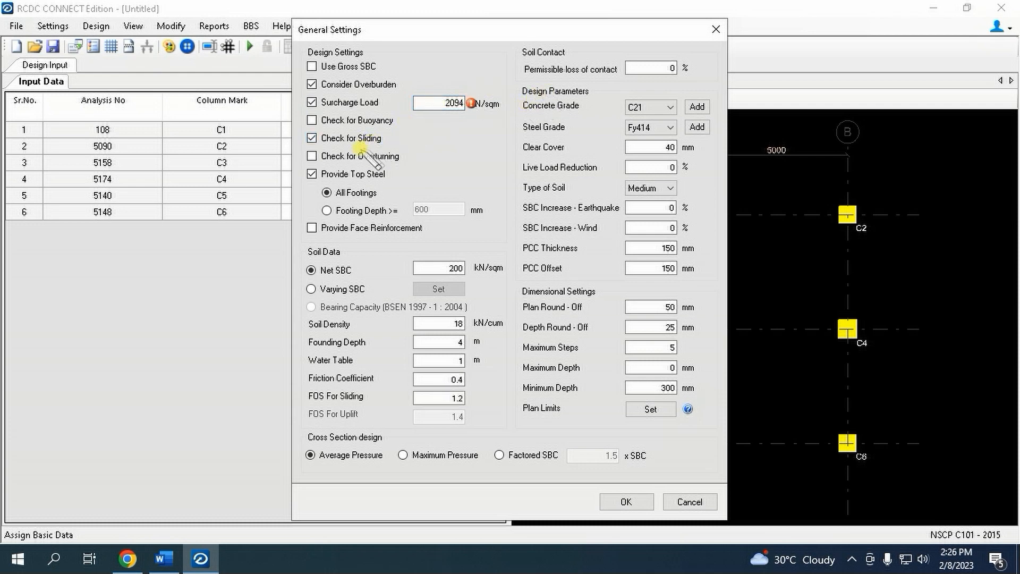
{"action": "left_click_drag", "start_coordinate": [445, 103], "coordinate": [502, 102]}
{"action": "type", "text": "2.9"}
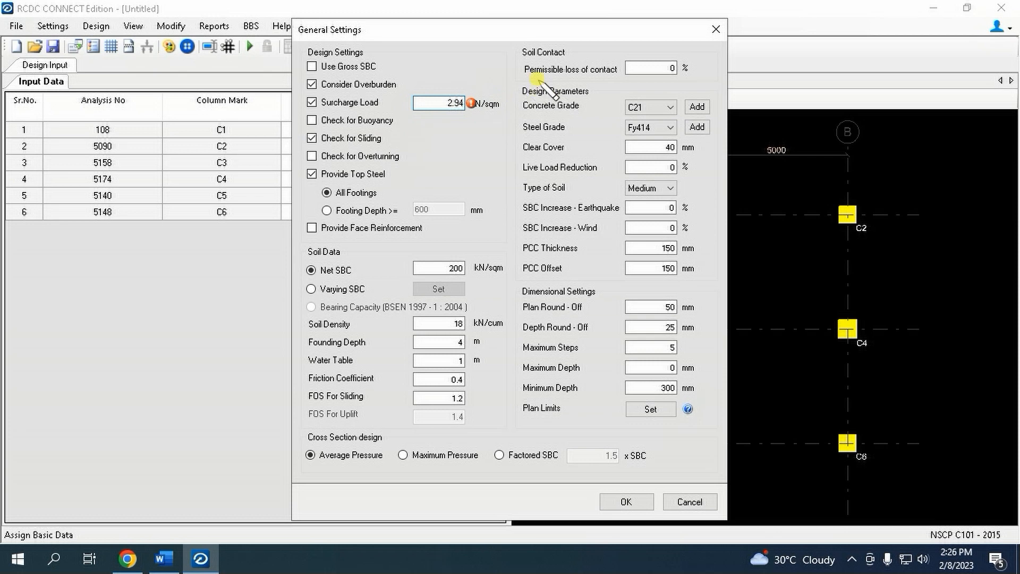
{"action": "left_click", "coordinate": [333, 159]}
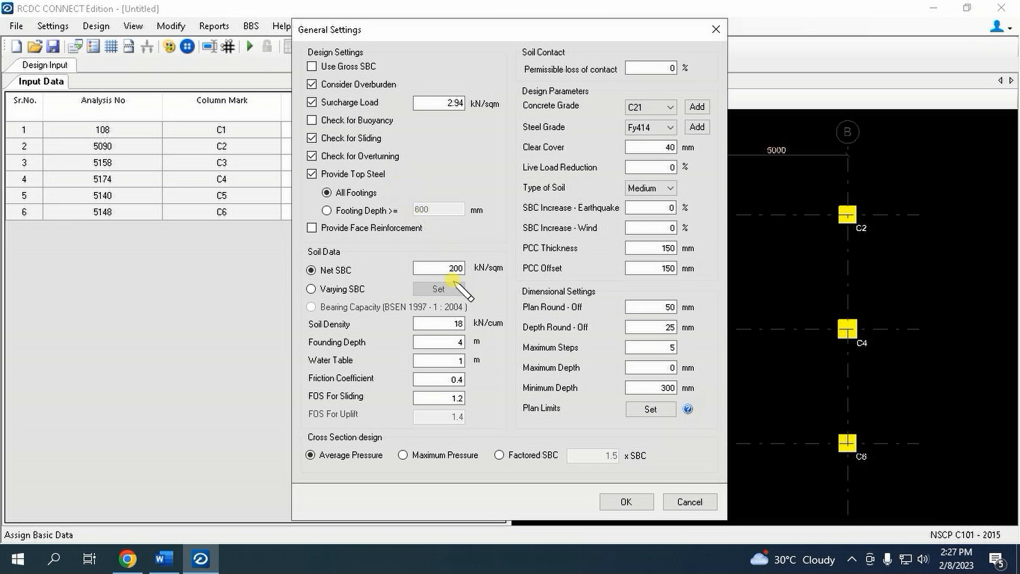
Set the founding depth to 2 m, the water table to 8 m and the maximum footing depth to 500 mm.
{"action": "double_click", "coordinate": [452, 341]}
{"action": "type", "text": "2"}
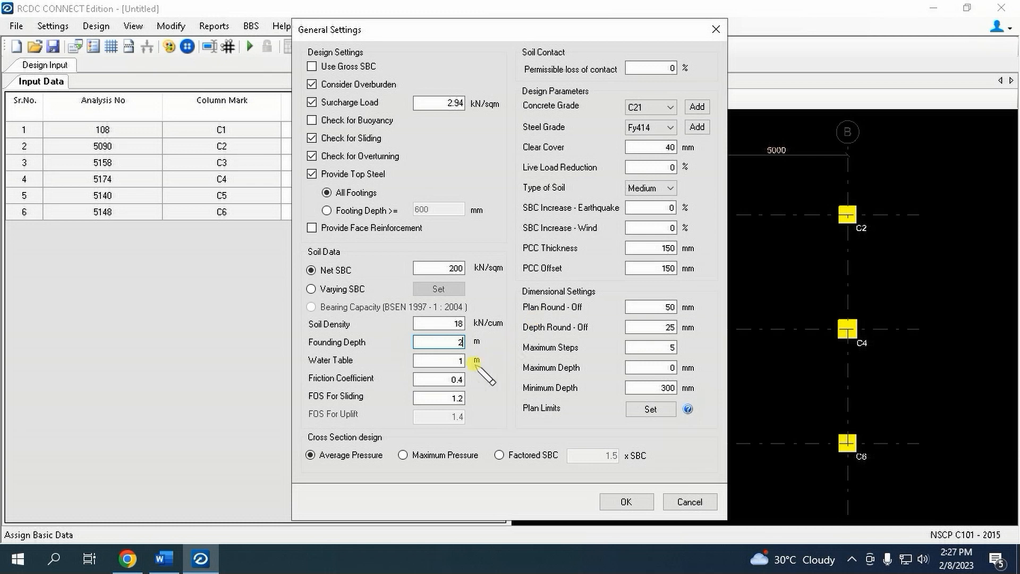
{"action": "double_click", "coordinate": [452, 363]}
{"action": "type", "text": "8"}
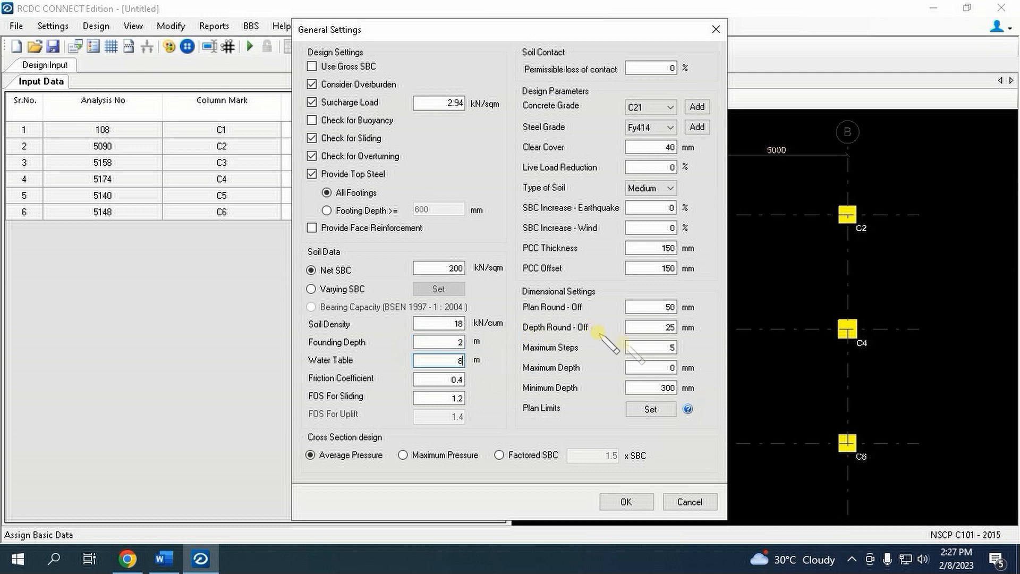
{"action": "double_click", "coordinate": [659, 367]}
{"action": "type", "text": "500"}
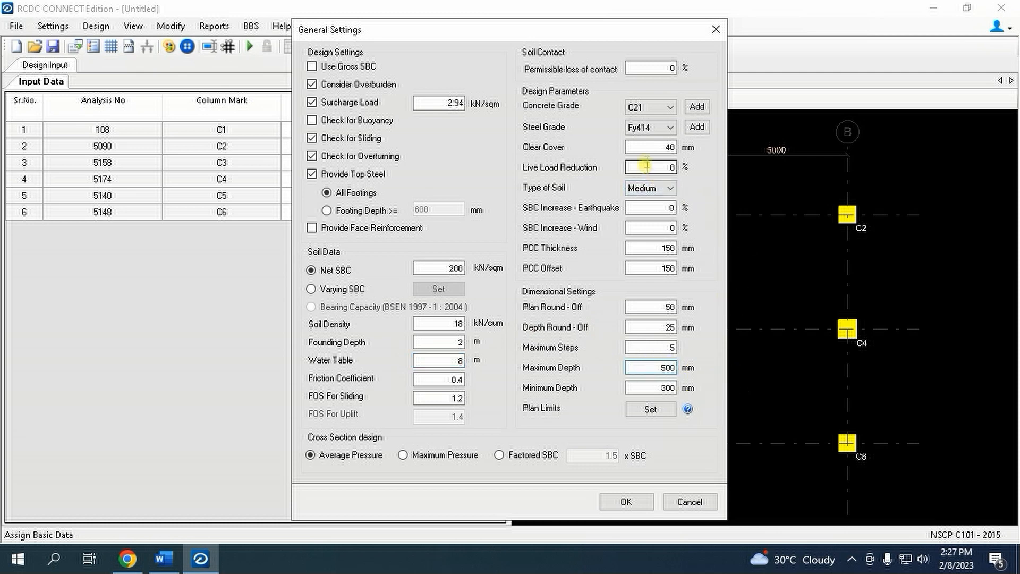
Set the footing clear cover to 75 mm, permissible loss of contact to 50 % and steel grade to Fy276.
{"action": "double_click", "coordinate": [665, 147]}
{"action": "type", "text": "75"}
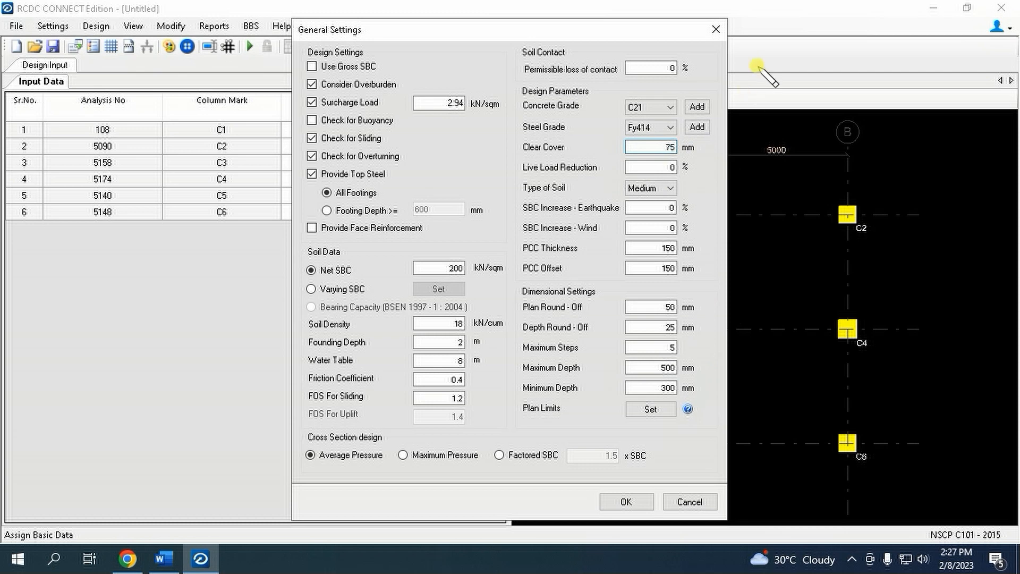
{"action": "double_click", "coordinate": [671, 68]}
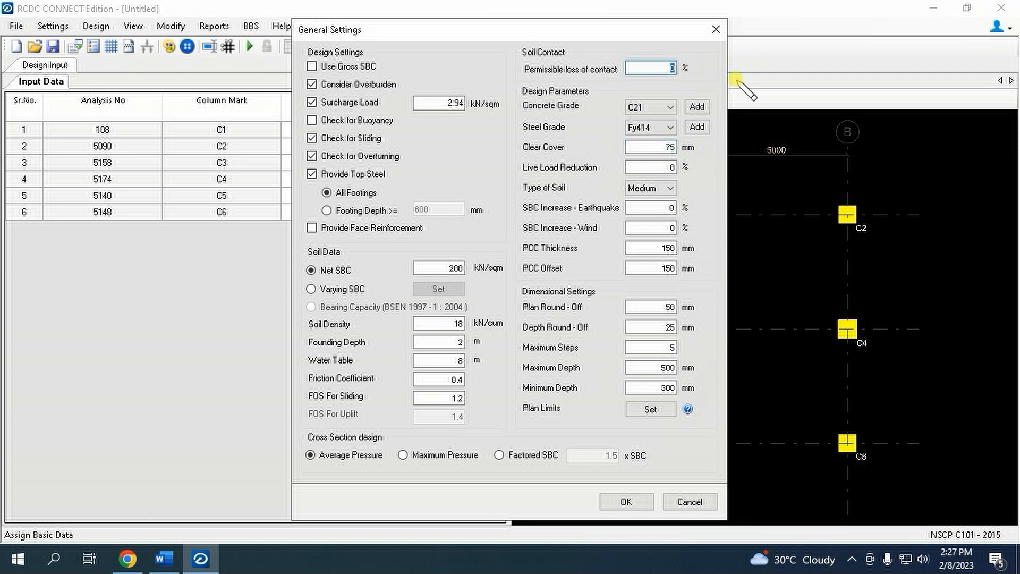
{"action": "type", "text": "50"}
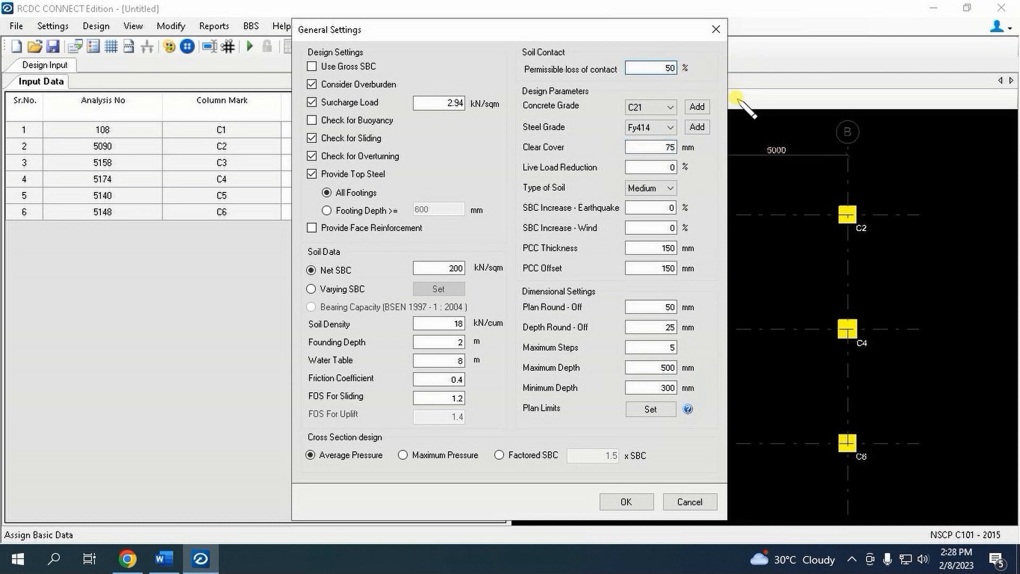
{"action": "left_click", "coordinate": [656, 128]}
{"action": "left_click", "coordinate": [658, 151]}
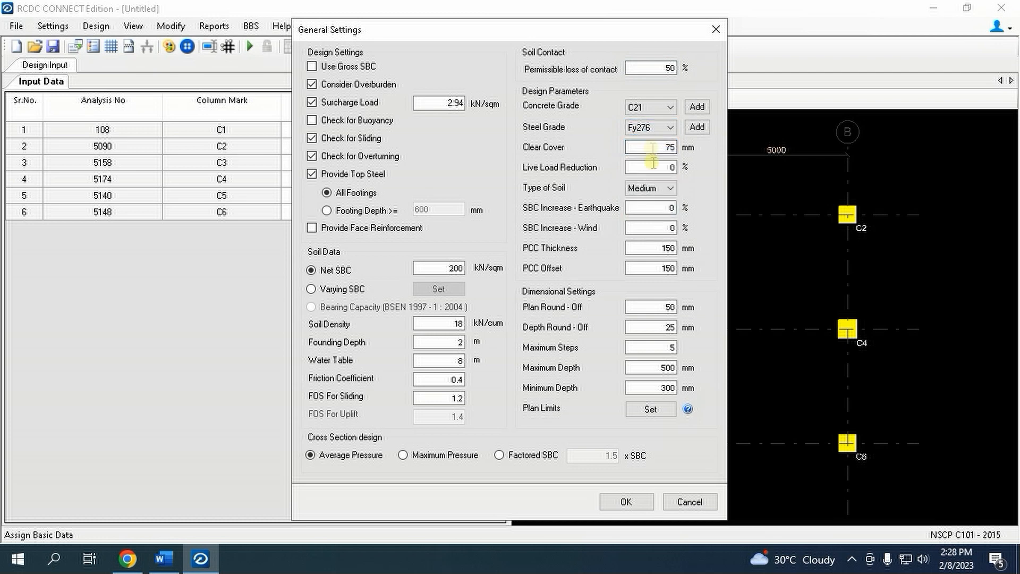
Set the SBC increase to 33 % for both earthquake and wind.
{"action": "double_click", "coordinate": [671, 208]}
{"action": "type", "text": "33"}
{"action": "left_click_drag", "start_coordinate": [649, 230], "coordinate": [695, 224]}
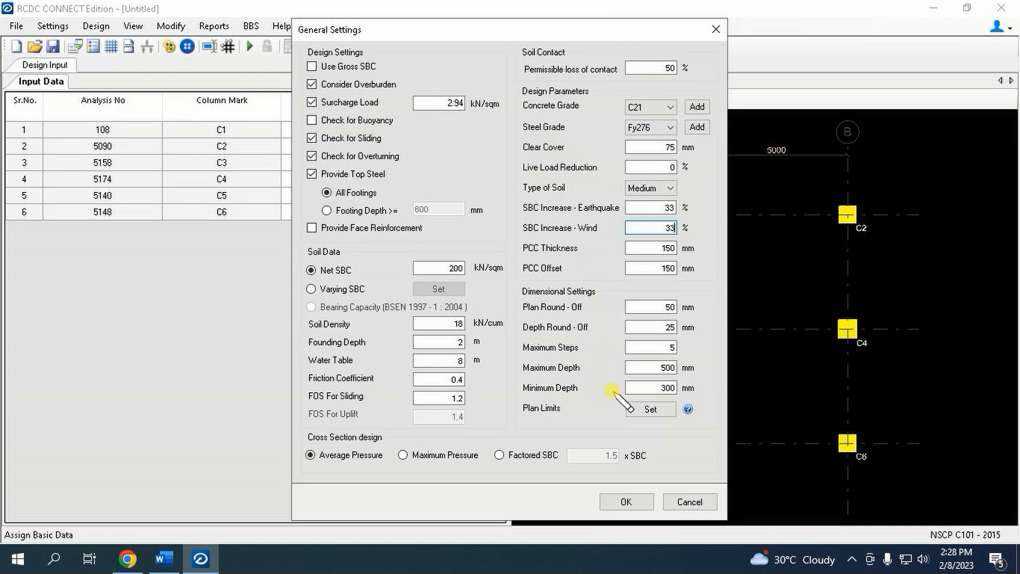
Set the plan limits along X to -300 mm for columns C1, C3 and C5 and accept the general settings.
{"action": "left_click", "coordinate": [651, 410]}
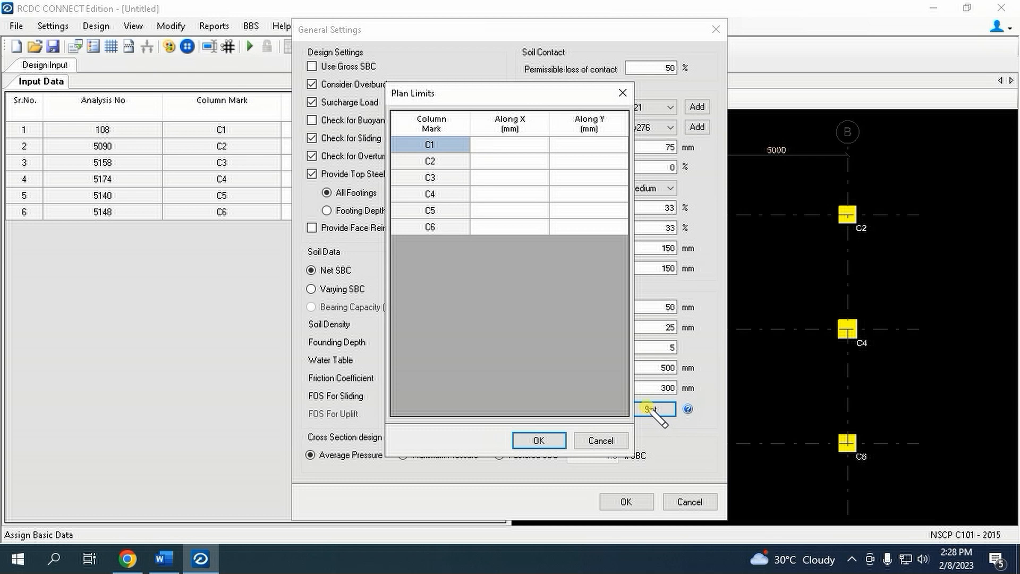
{"action": "left_click", "coordinate": [526, 144]}
{"action": "type", "text": "-300"}
{"action": "left_click", "coordinate": [511, 178]}
{"action": "type", "text": "-300"}
{"action": "left_click", "coordinate": [521, 210]}
{"action": "type", "text": "-600"}
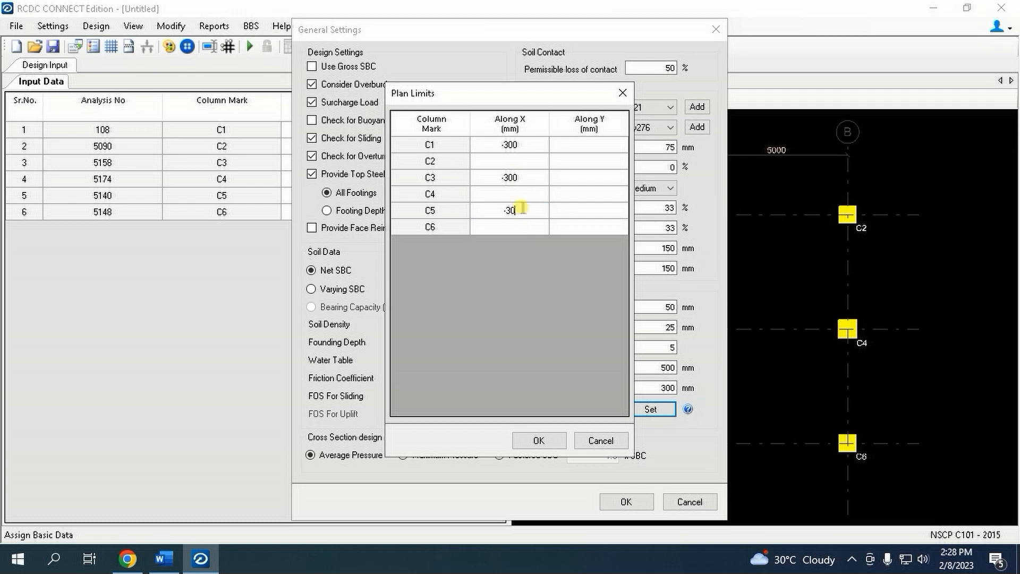
{"action": "left_click", "coordinate": [553, 440]}
{"action": "left_click", "coordinate": [626, 502]}
Choose the rebar diameters in the footing reinforcement settings and accept them.
{"action": "left_click", "coordinate": [52, 26]}
{"action": "left_click", "coordinate": [86, 61]}
{"action": "left_click", "coordinate": [686, 145]}
{"action": "left_click", "coordinate": [648, 207]}
{"action": "left_click", "coordinate": [662, 166]}
{"action": "left_click", "coordinate": [649, 228]}
{"action": "left_click", "coordinate": [686, 186]}
{"action": "left_click", "coordinate": [649, 289]}
{"action": "left_click", "coordinate": [610, 436]}
Classify EX and EZ as Earthquake X and Z, DL1 and DL2 as Dead Load, LL1 as Live Load and LLR as Roof Live.
{"action": "left_click", "coordinate": [52, 26]}
{"action": "left_click", "coordinate": [90, 126]}
{"action": "left_click", "coordinate": [478, 127]}
{"action": "left_click", "coordinate": [479, 126]}
{"action": "left_click", "coordinate": [420, 169]}
{"action": "left_click", "coordinate": [462, 142]}
{"action": "left_click", "coordinate": [468, 143]}
{"action": "left_click", "coordinate": [468, 194]}
{"action": "left_click", "coordinate": [468, 159]}
{"action": "left_click", "coordinate": [415, 173]}
{"action": "left_click", "coordinate": [468, 175]}
{"action": "left_click", "coordinate": [415, 189]}
{"action": "left_click", "coordinate": [468, 192]}
{"action": "left_click", "coordinate": [420, 215]}
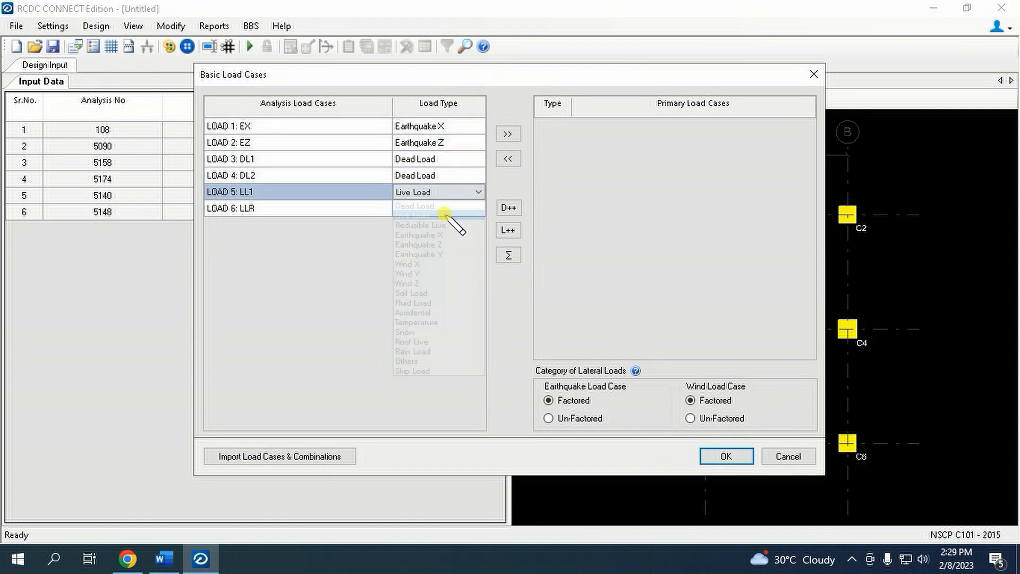
{"action": "left_click", "coordinate": [467, 209]}
{"action": "left_click", "coordinate": [412, 359]}
Add all six classified load cases to the footing project's primary load cases.
{"action": "left_click_drag", "start_coordinate": [377, 128], "coordinate": [378, 209]}
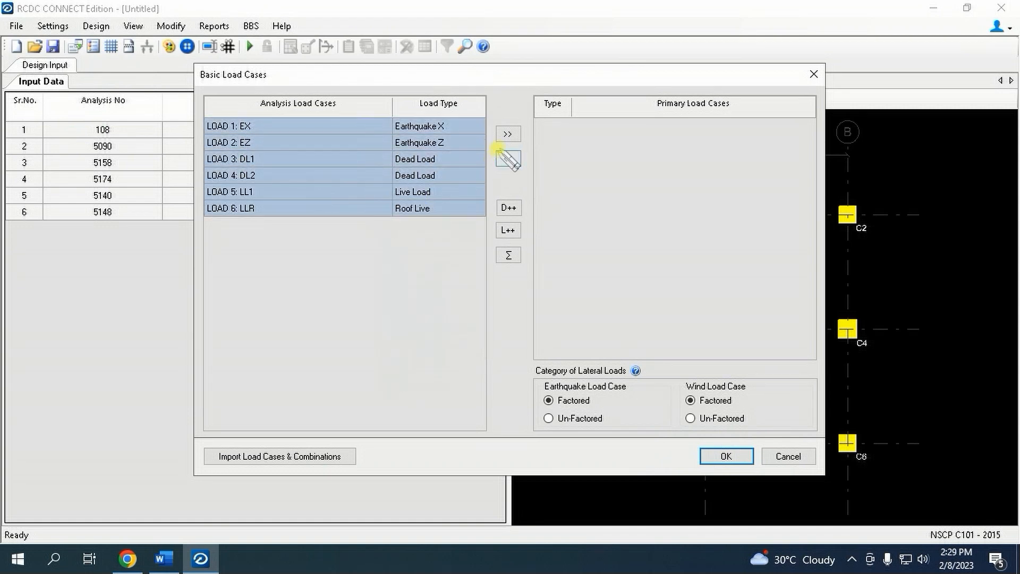
{"action": "left_click", "coordinate": [507, 133]}
{"action": "left_click", "coordinate": [726, 456]}
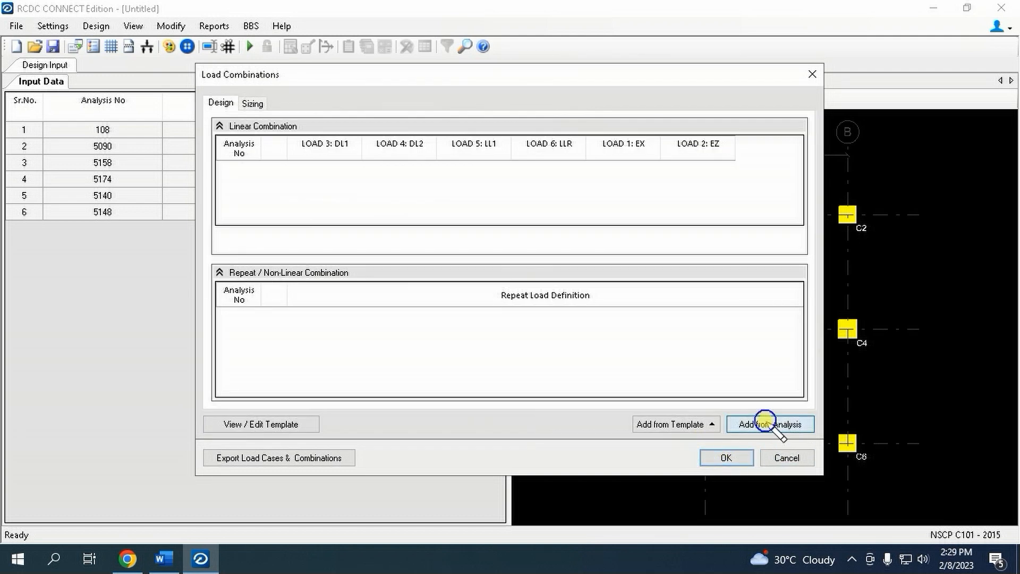
Add the design load combinations from the analysis and include combinations 12 to 15 for the footings.
{"action": "left_click", "coordinate": [765, 424]}
{"action": "left_click", "coordinate": [273, 255]}
{"action": "left_click_drag", "start_coordinate": [274, 258], "coordinate": [273, 298]}
{"action": "right_click", "coordinate": [273, 299]}
{"action": "left_click", "coordinate": [334, 398]}
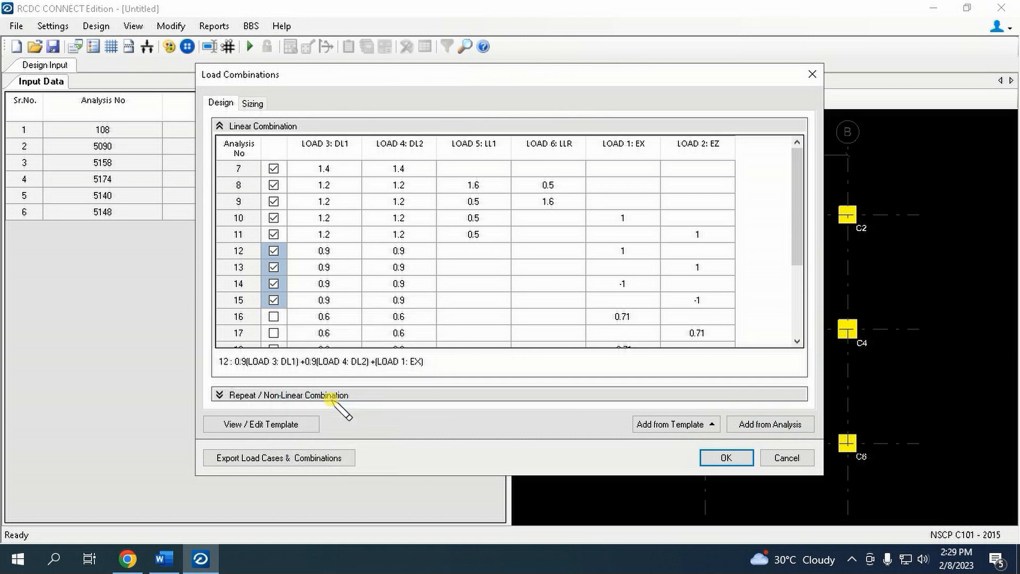
Add the sizing load combinations from the analysis, exclude combinations 12 to 15 from all checks and accept the setup.
{"action": "left_click", "coordinate": [253, 103]}
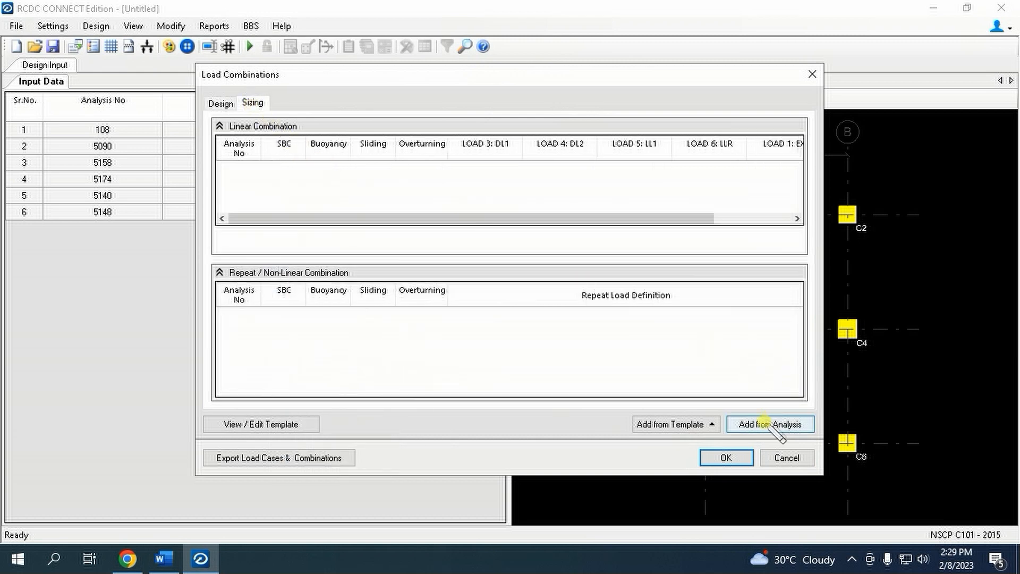
{"action": "left_click", "coordinate": [771, 424]}
{"action": "left_click_drag", "start_coordinate": [276, 250], "coordinate": [402, 298]}
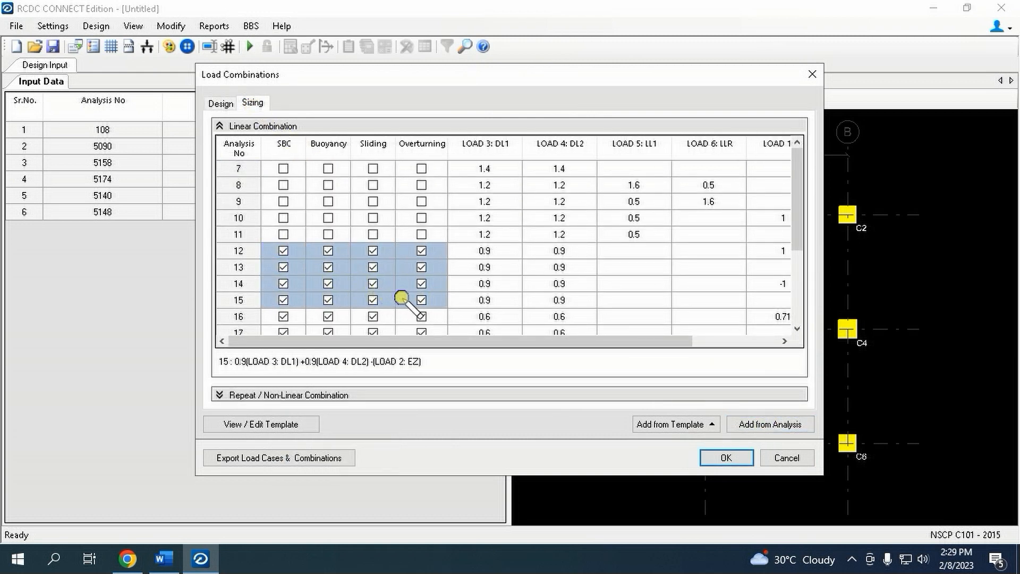
{"action": "right_click", "coordinate": [401, 298]}
{"action": "left_click", "coordinate": [449, 417]}
{"action": "left_click", "coordinate": [710, 458]}
Run the automatic design for all six footings.
{"action": "left_click", "coordinate": [95, 26]}
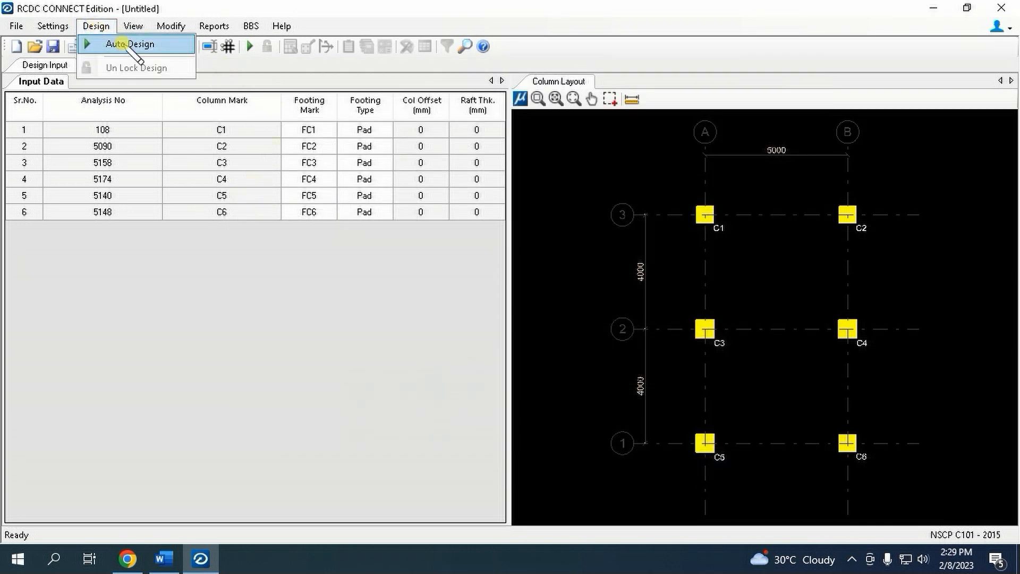
{"action": "left_click", "coordinate": [129, 44]}
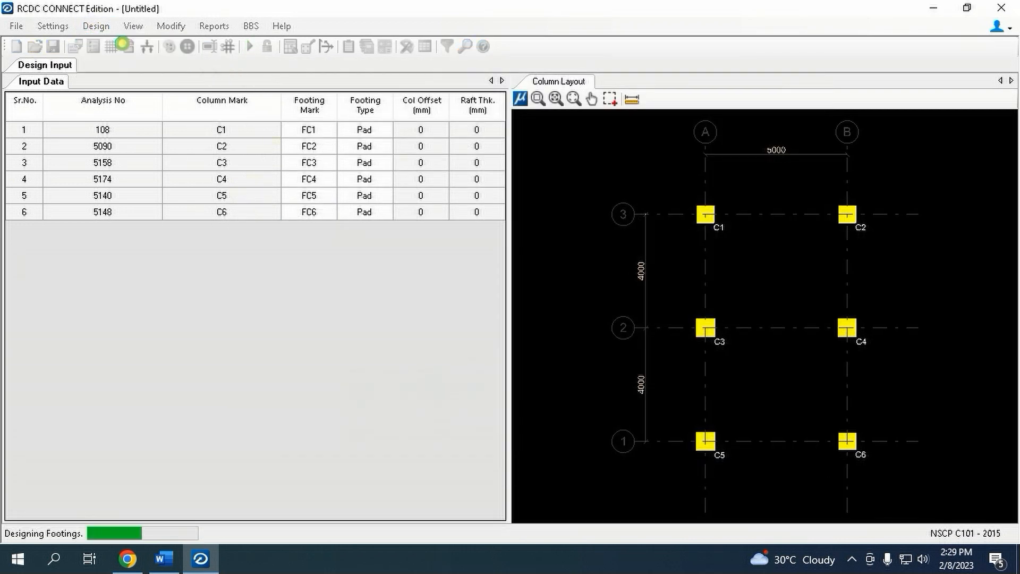
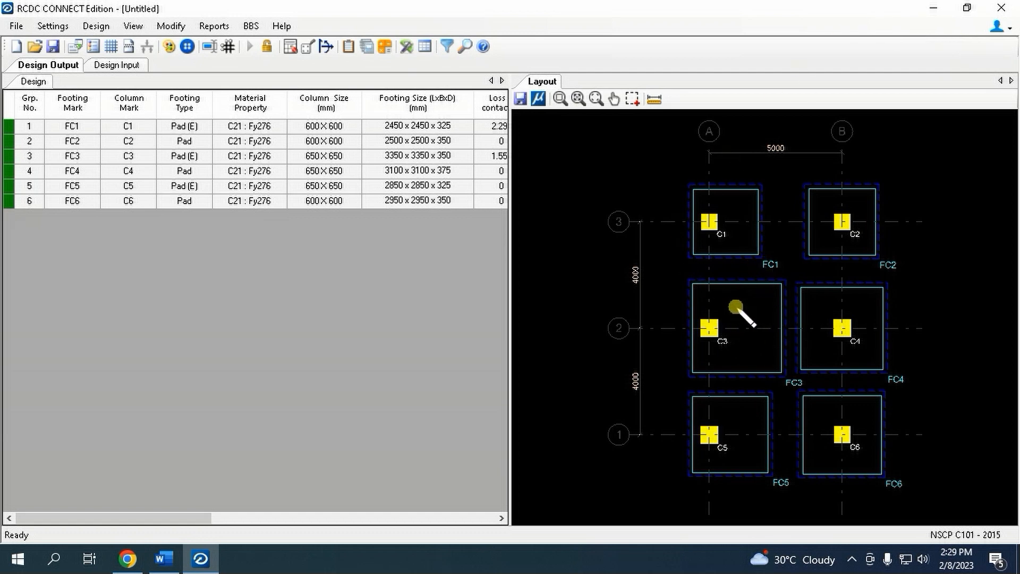
Switch to STAAD.Pro and open the SUBSTRUCTURE model from the ECCENTRIC FOOTING folder.
{"action": "left_click", "coordinate": [934, 8]}
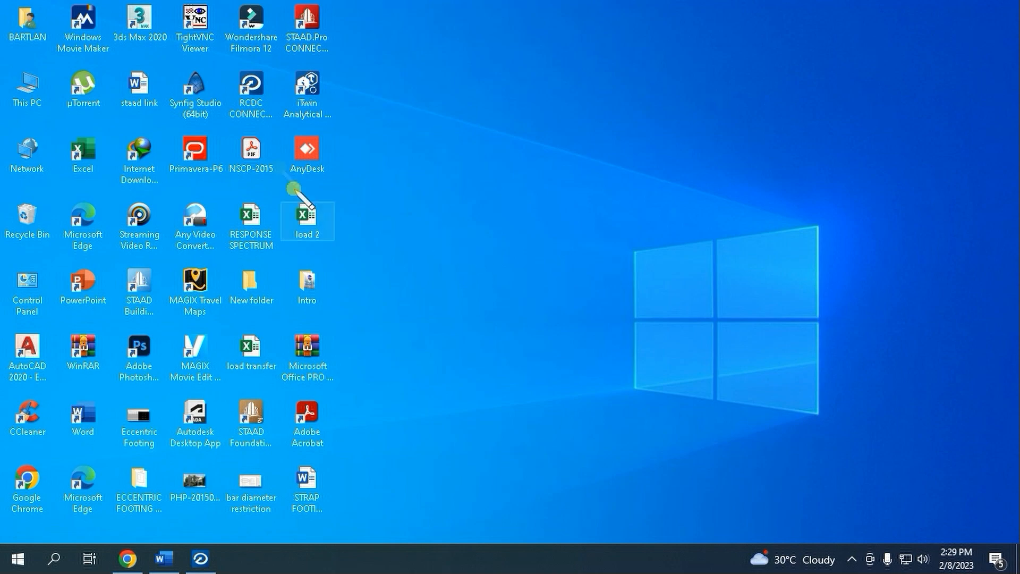
{"action": "double_click", "coordinate": [305, 49]}
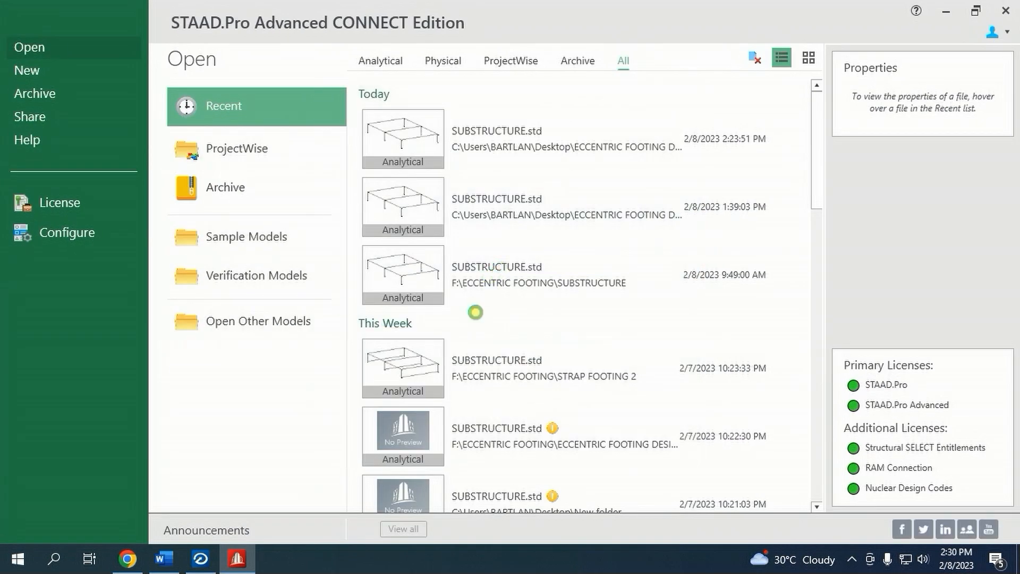
{"action": "left_click", "coordinate": [291, 325]}
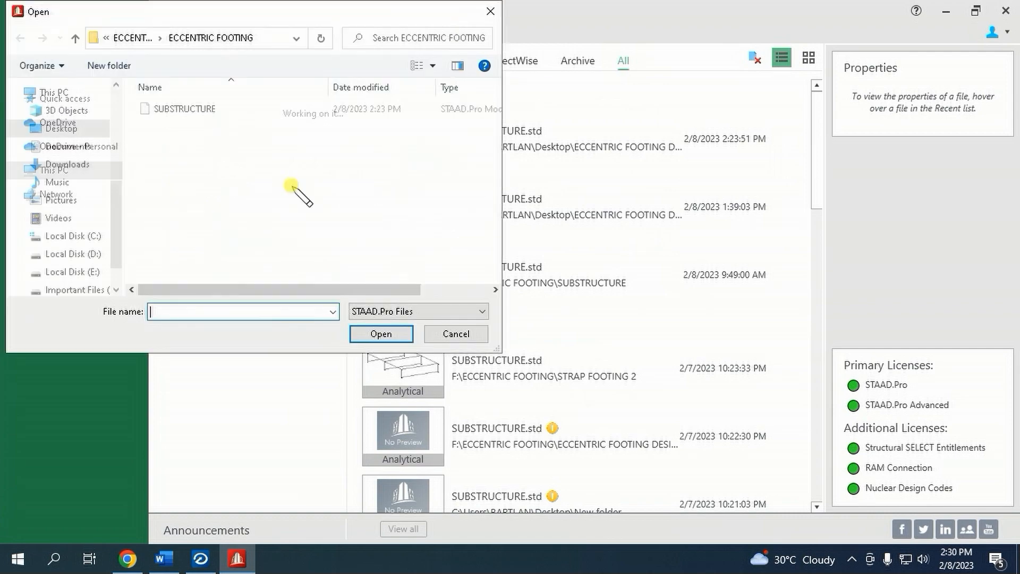
{"action": "double_click", "coordinate": [185, 109]}
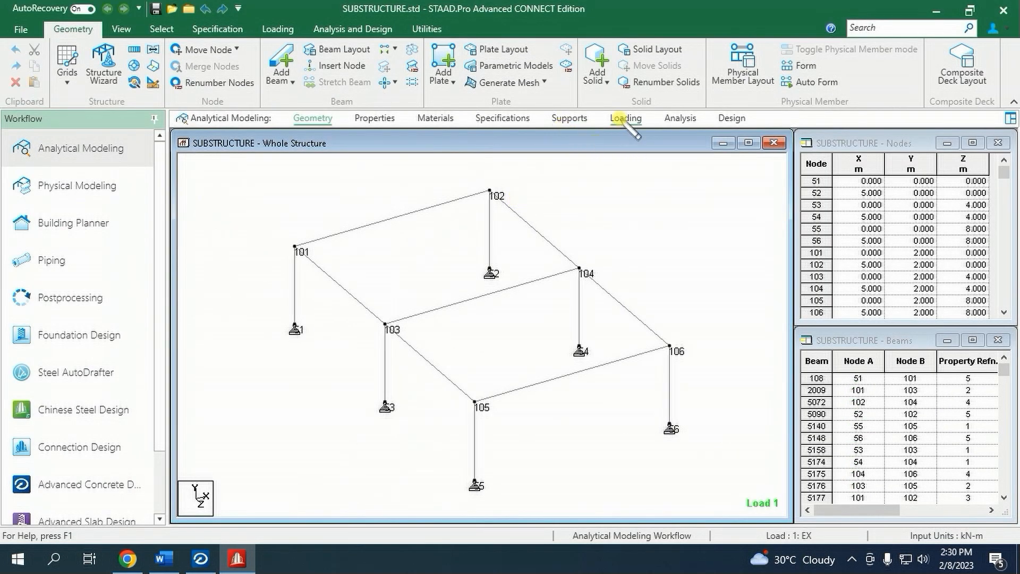
Show the load items contained in load case DL1.
{"action": "left_click", "coordinate": [626, 118]}
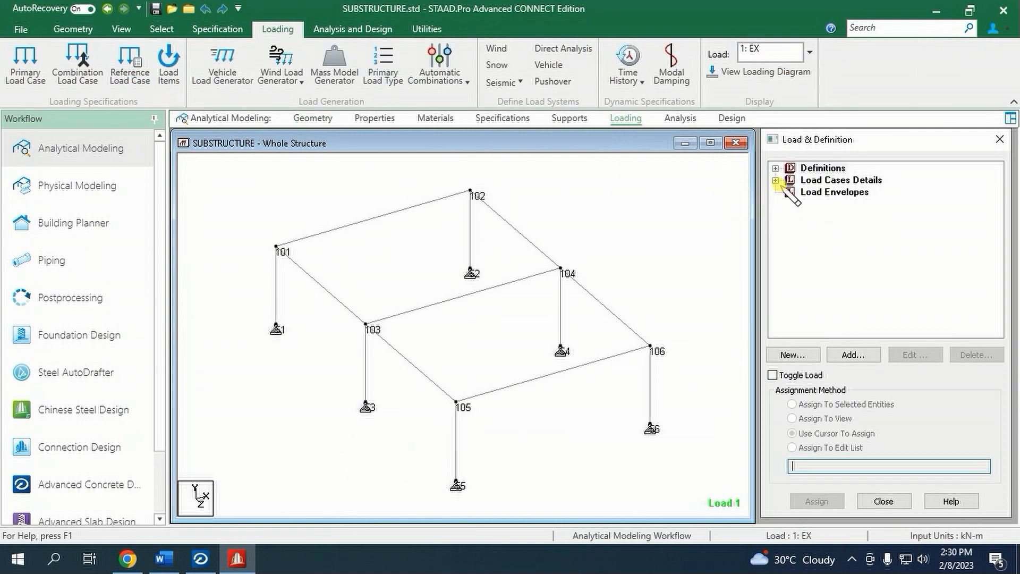
{"action": "left_click", "coordinate": [775, 180]}
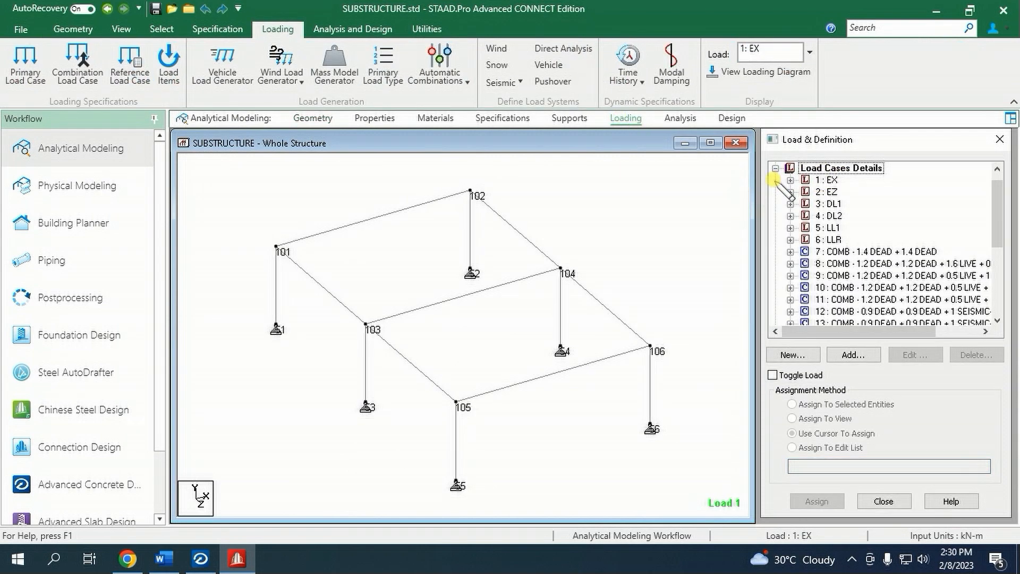
{"action": "left_click", "coordinate": [790, 204]}
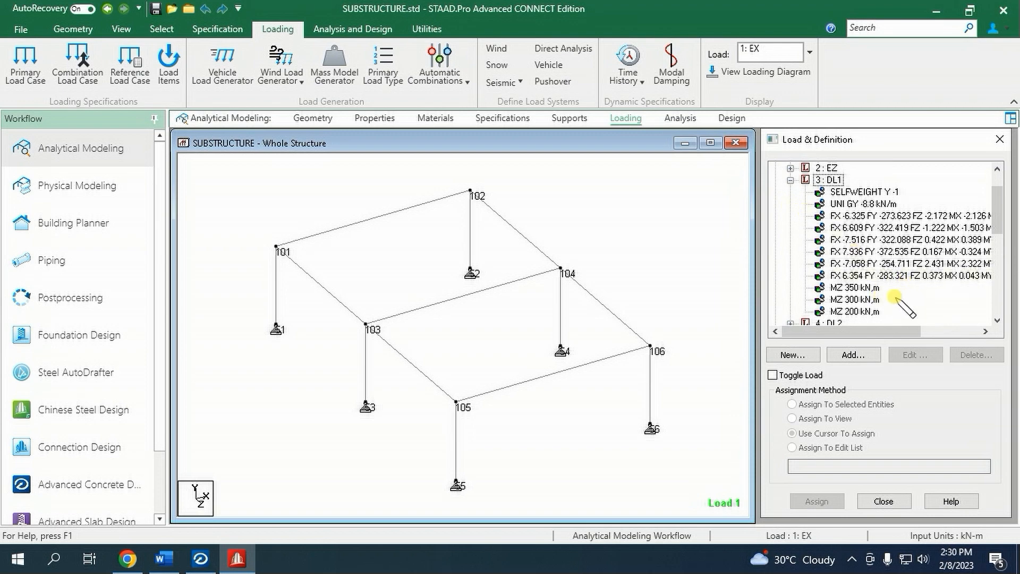
Check the footing layout in RCDC, return to STAAD.Pro and set node 51's Mz moment in DL1 to 330 kNm.
{"action": "left_click", "coordinate": [200, 558]}
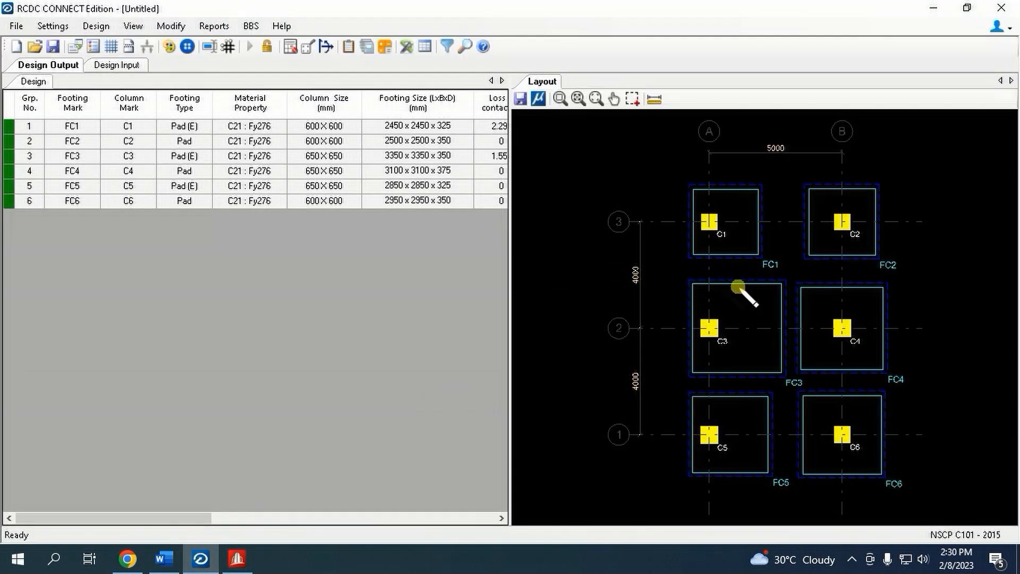
{"action": "scroll", "coordinate": [760, 170], "scroll_direction": "up", "scroll_amount": 3}
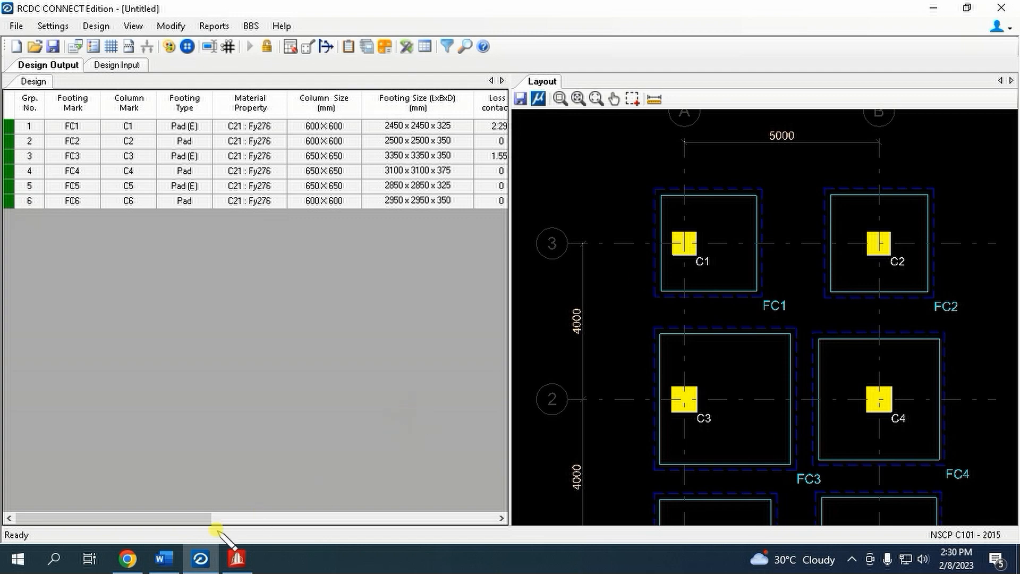
{"action": "left_click", "coordinate": [235, 562]}
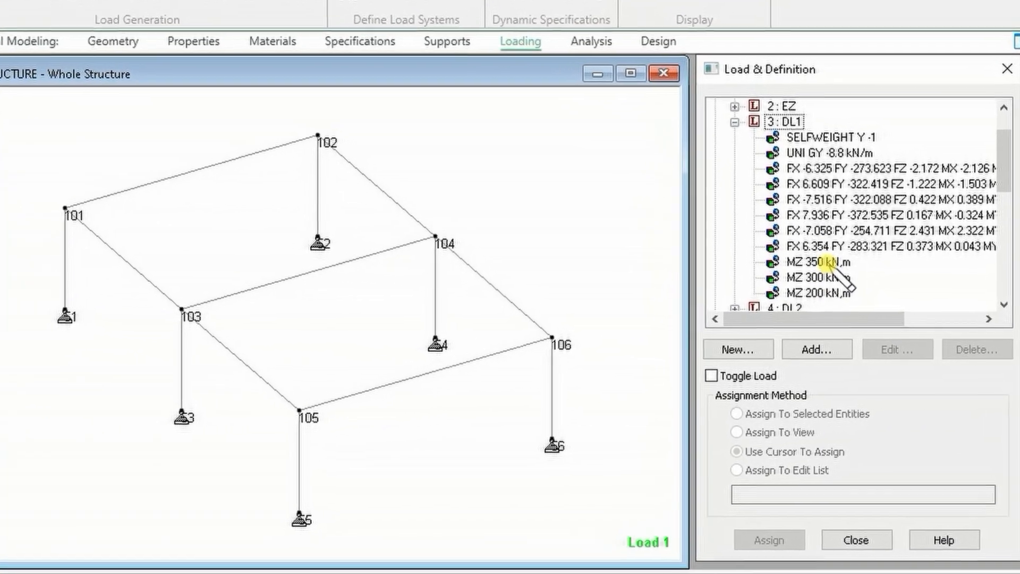
{"action": "left_click", "coordinate": [865, 290]}
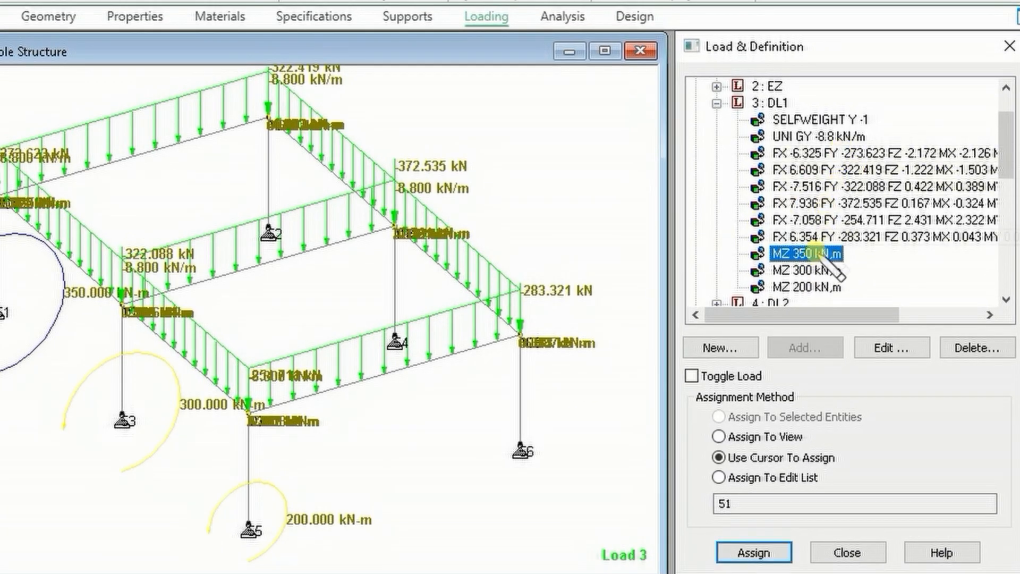
{"action": "left_click", "coordinate": [885, 346]}
{"action": "double_click", "coordinate": [341, 253]}
{"action": "type", "text": "330"}
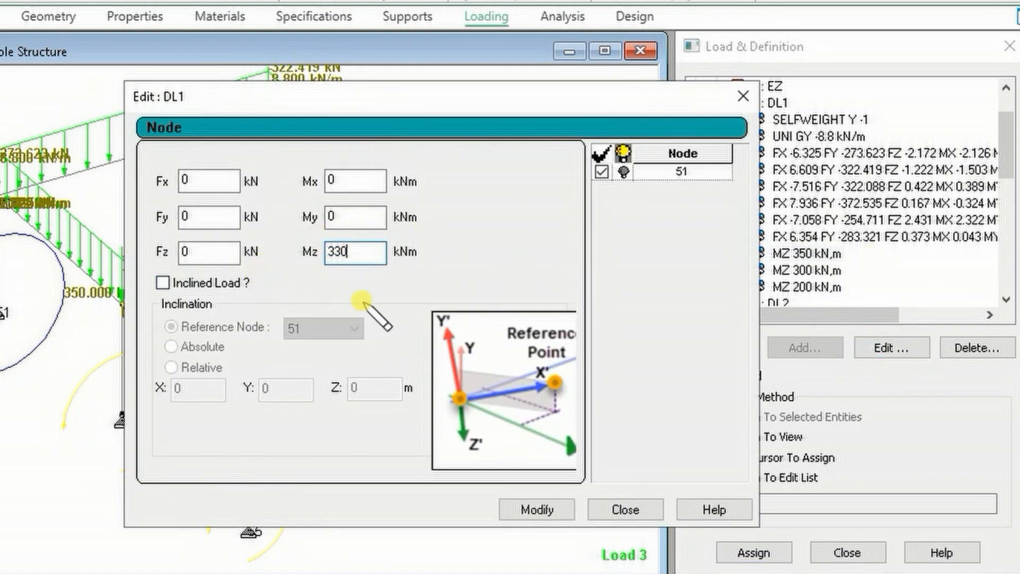
{"action": "left_click", "coordinate": [536, 510]}
{"action": "left_click", "coordinate": [509, 363]}
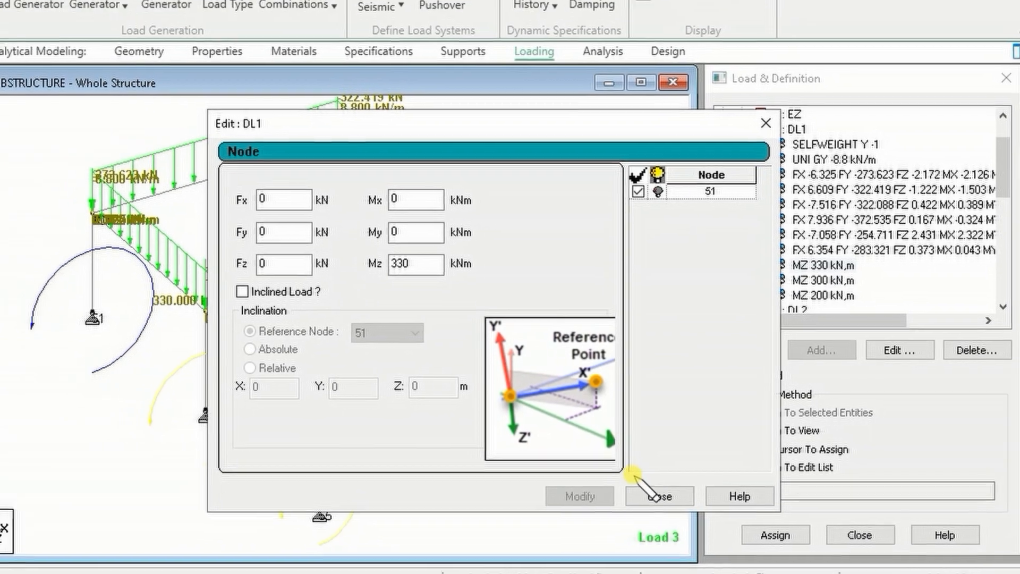
{"action": "left_click", "coordinate": [625, 509]}
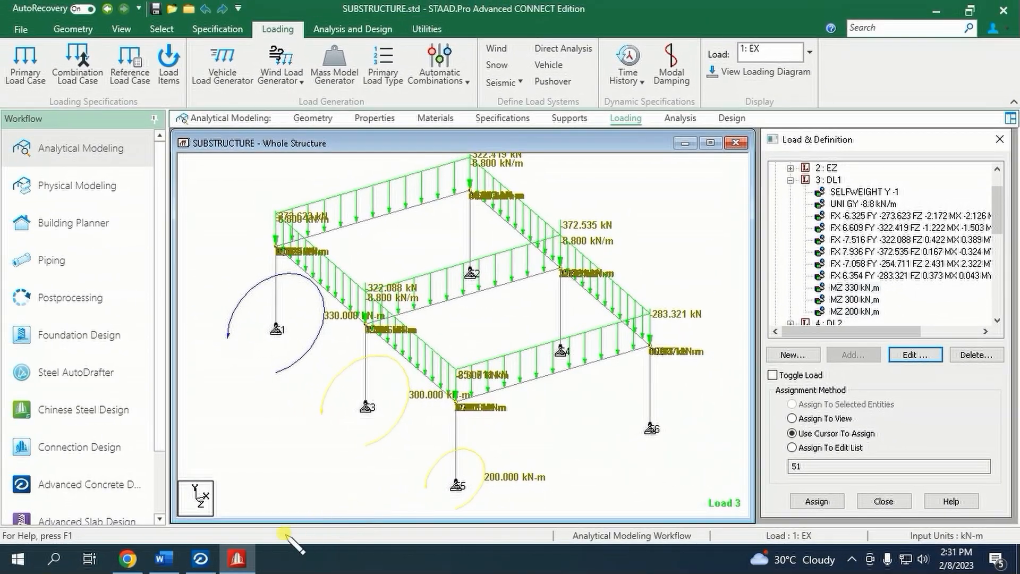
Check footing FC3 in RCDC, return to STAAD.Pro and set node 53's Mz moment in DL1 to 370 kNm.
{"action": "left_click", "coordinate": [201, 559]}
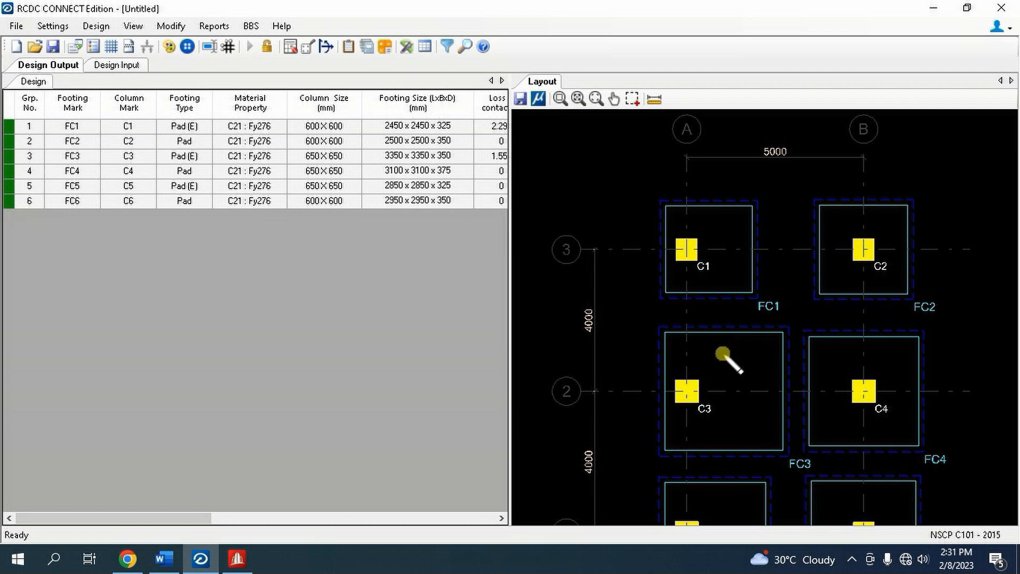
{"action": "left_click", "coordinate": [199, 554]}
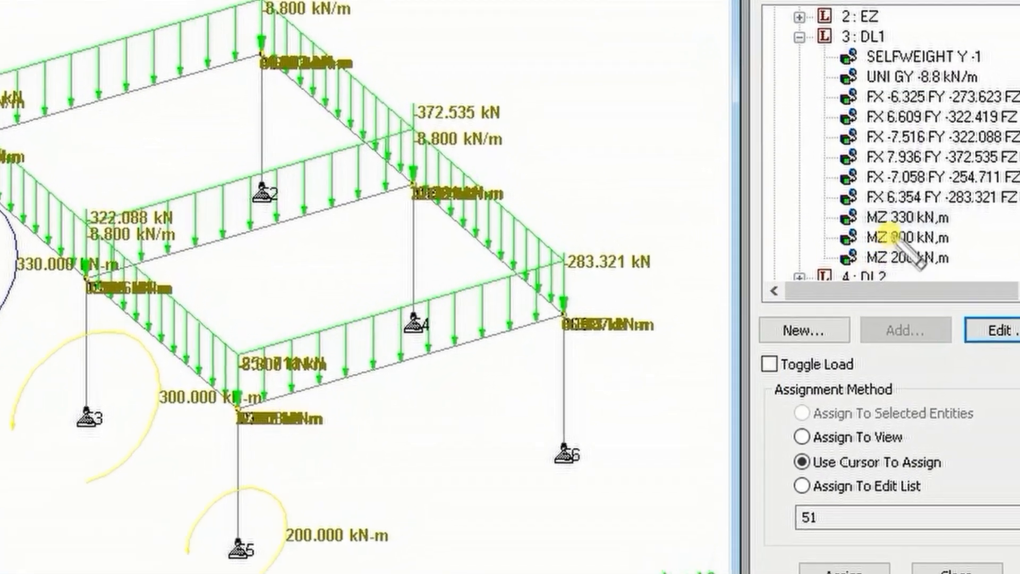
{"action": "left_click", "coordinate": [857, 298]}
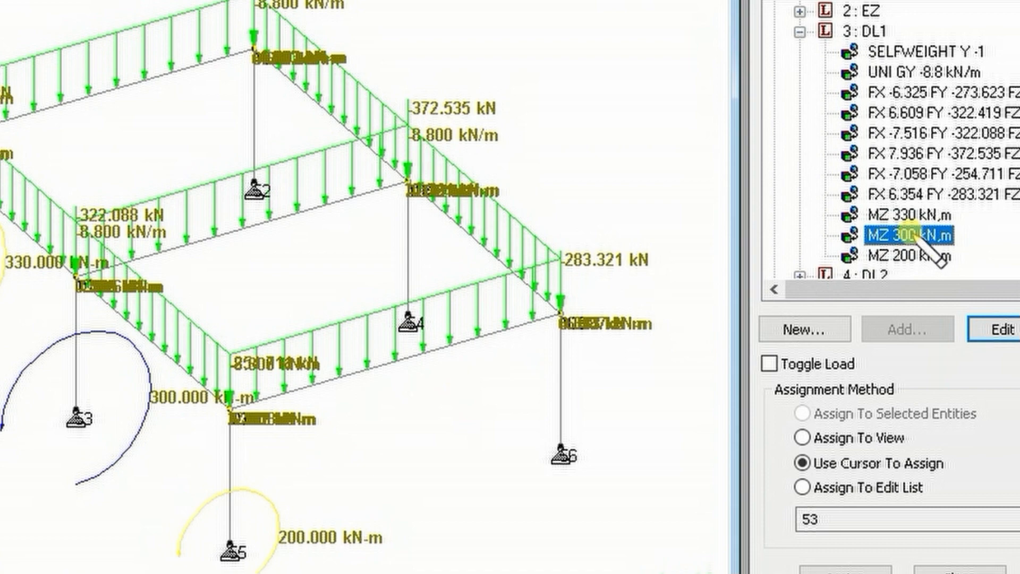
{"action": "left_click", "coordinate": [1002, 330]}
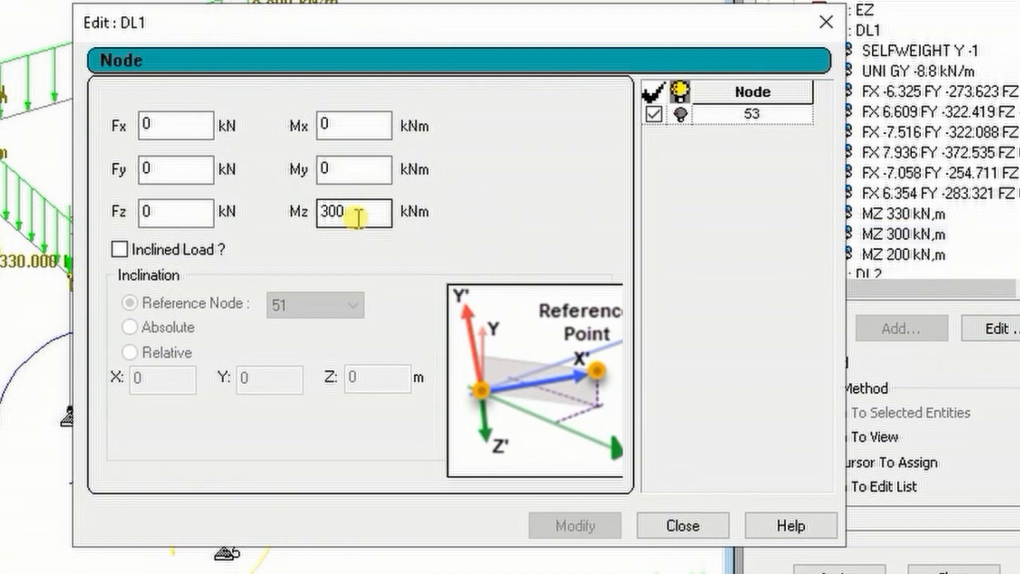
{"action": "double_click", "coordinate": [357, 218]}
{"action": "type", "text": "370"}
{"action": "left_click", "coordinate": [547, 520]}
{"action": "left_click", "coordinate": [650, 521]}
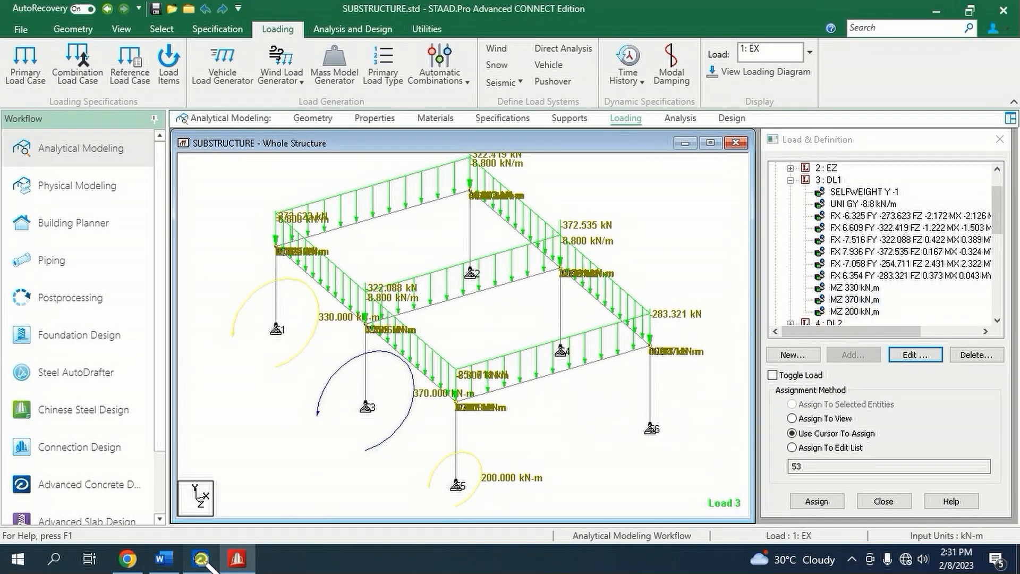
Review the footing layout in RCDC, return to STAAD.Pro and set node 55's Mz moment in DL1 to 190 kNm.
{"action": "left_click", "coordinate": [200, 559]}
{"action": "scroll", "coordinate": [737, 322], "scroll_direction": "down", "scroll_amount": 4}
{"action": "scroll", "coordinate": [776, 455], "scroll_direction": "up", "scroll_amount": 5}
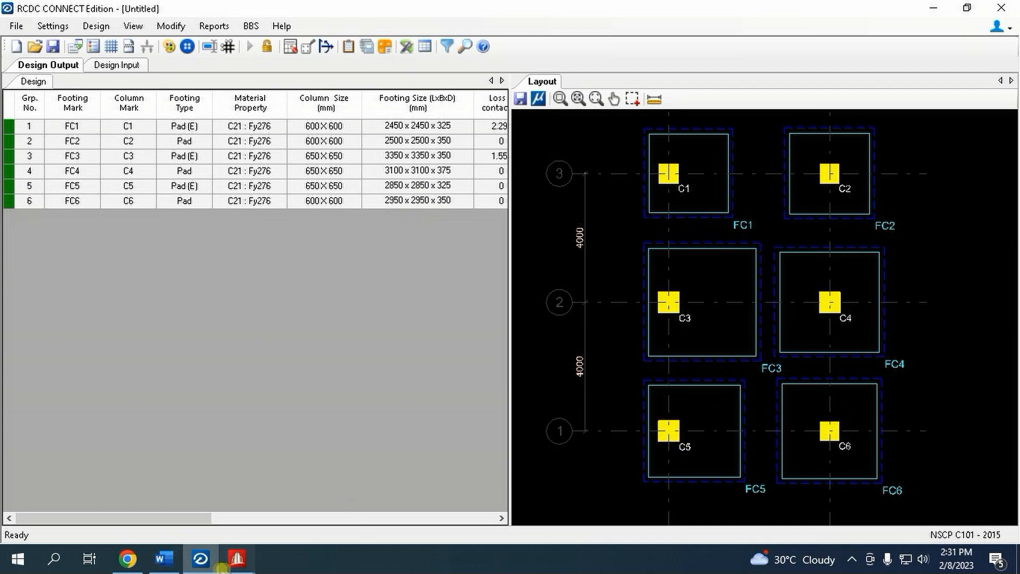
{"action": "left_click", "coordinate": [237, 558]}
{"action": "left_click", "coordinate": [855, 311]}
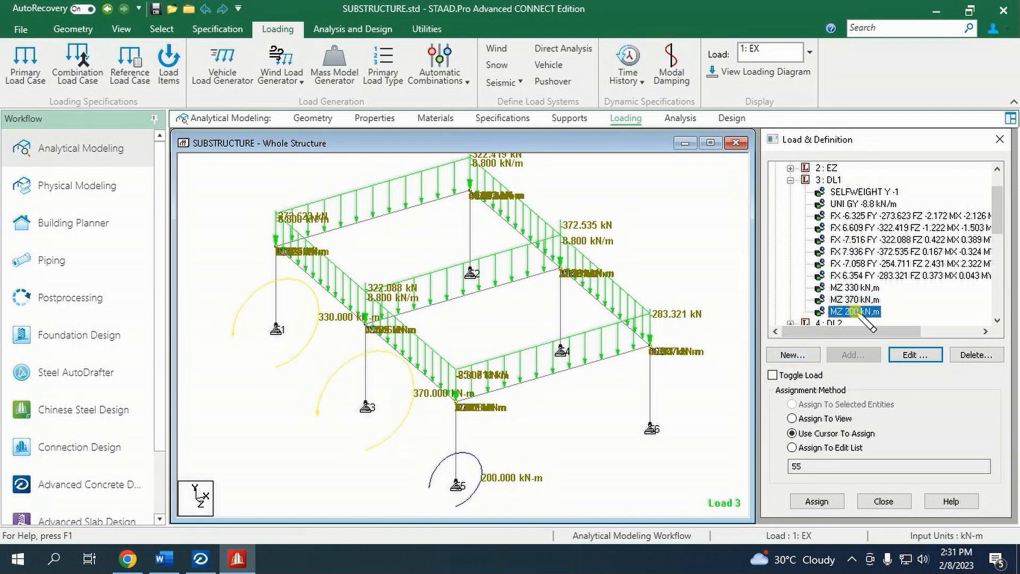
{"action": "left_click", "coordinate": [915, 354]}
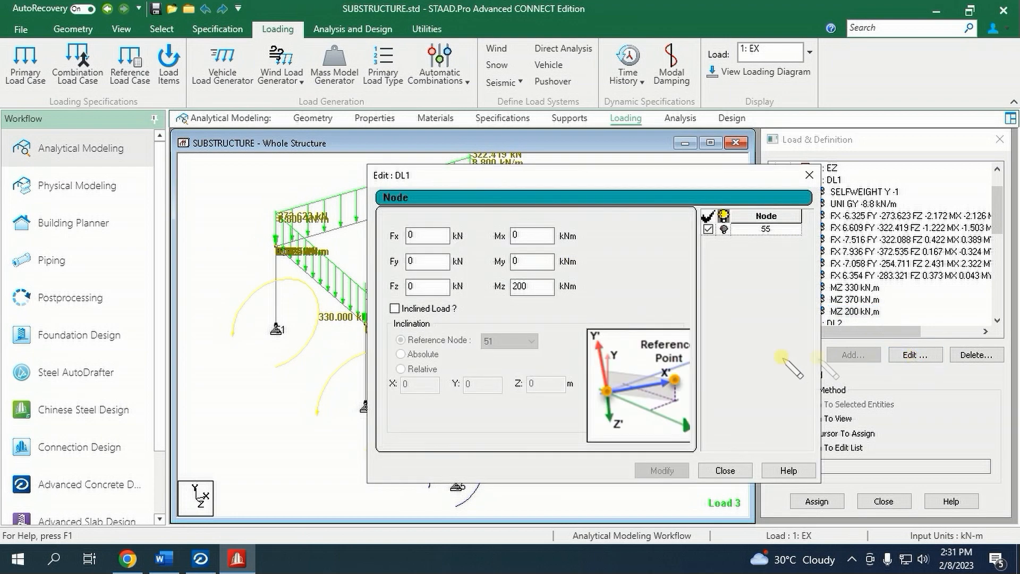
{"action": "double_click", "coordinate": [522, 287]}
{"action": "type", "text": "187"}
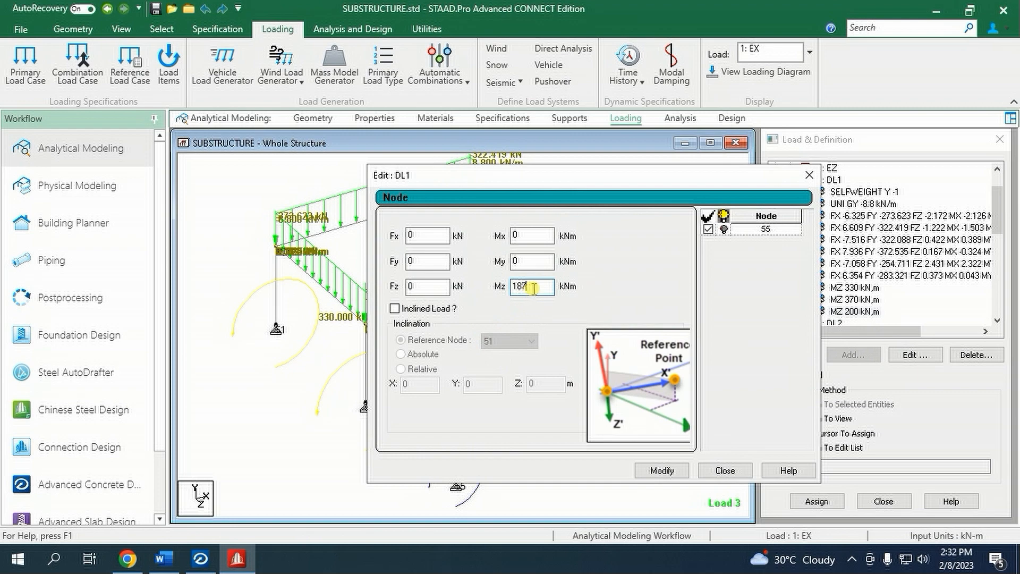
{"action": "type", "text": "0"}
{"action": "left_click", "coordinate": [661, 470]}
{"action": "left_click", "coordinate": [725, 471]}
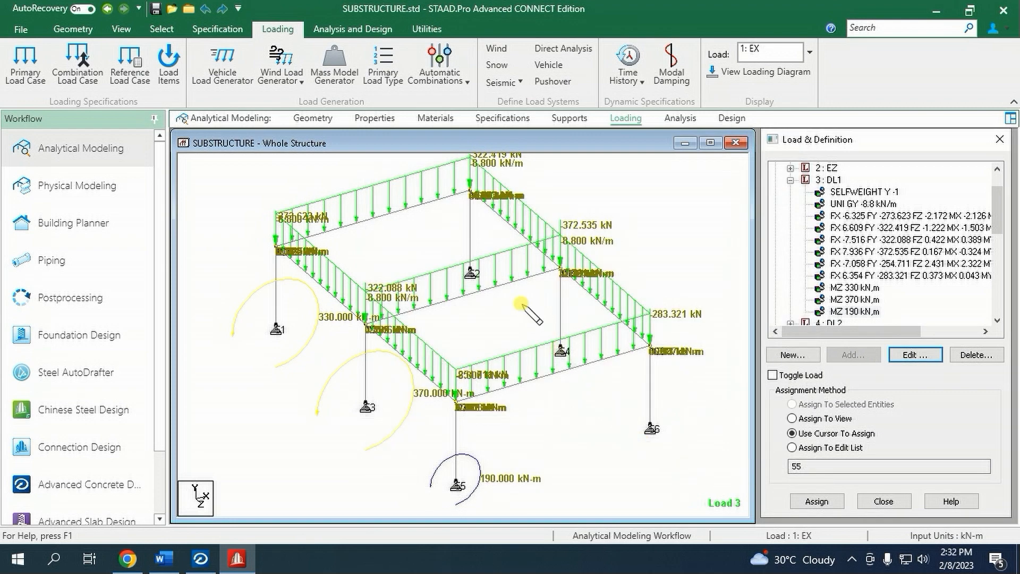
Run the analysis of the SUBSTRUCTURE model with the revised moments, dismiss the analysis window and close STAAD.Pro.
{"action": "left_click", "coordinate": [340, 29]}
{"action": "left_click", "coordinate": [242, 79]}
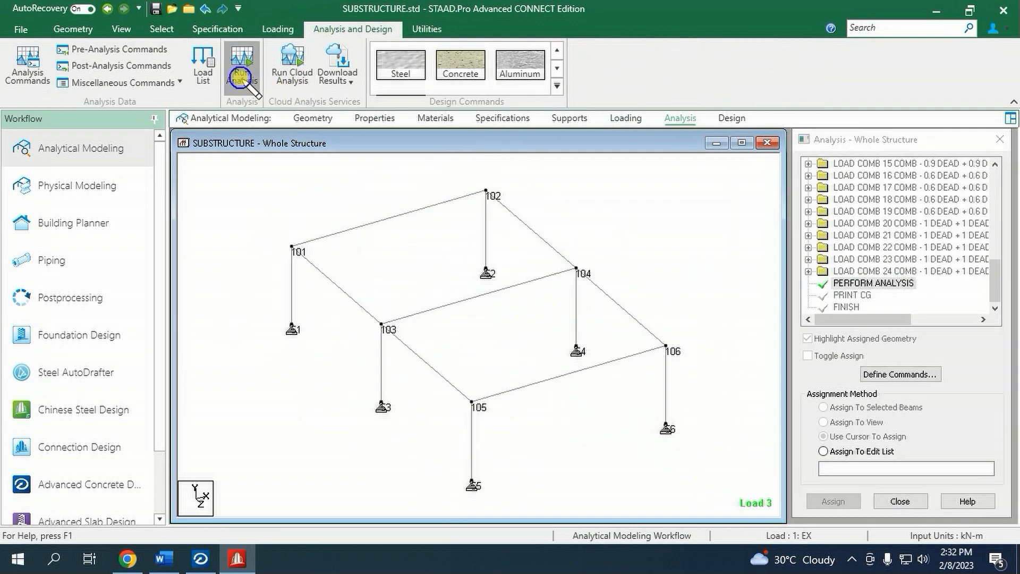
{"action": "left_click", "coordinate": [497, 353]}
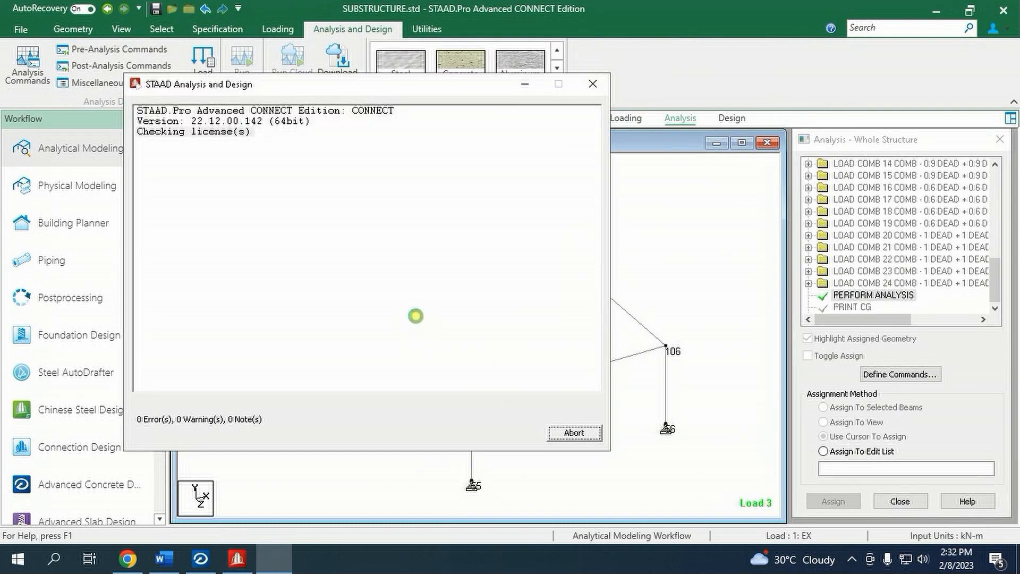
{"action": "left_click", "coordinate": [574, 433]}
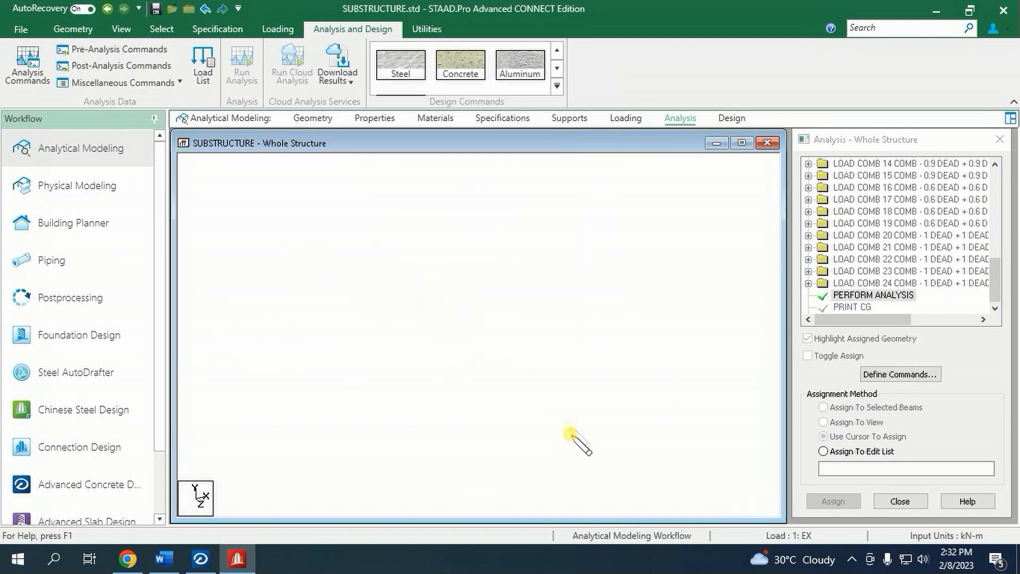
{"action": "left_click", "coordinate": [1003, 10]}
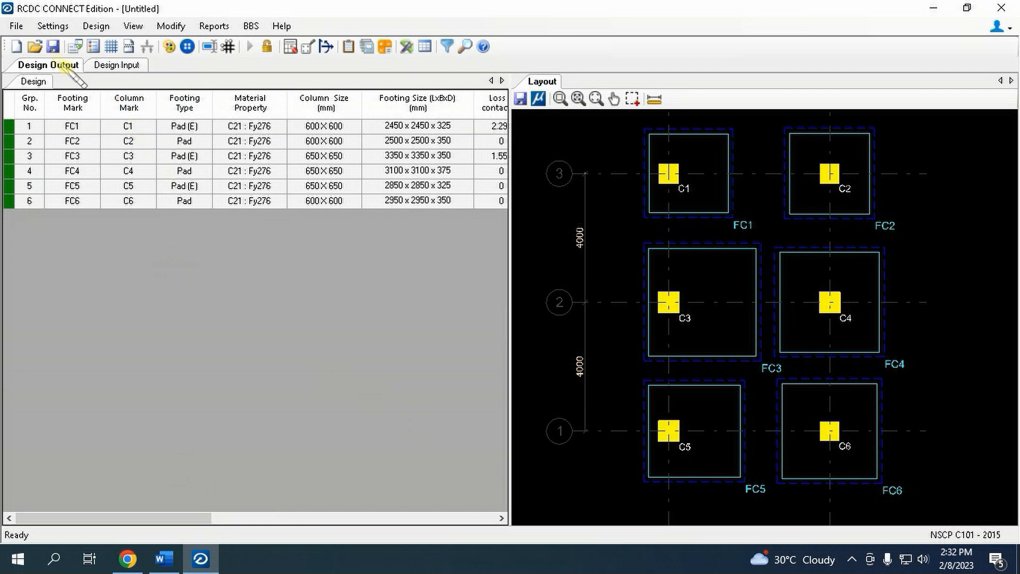
Start a new RCDC project, discarding the unsaved footing project.
{"action": "left_click", "coordinate": [16, 26]}
{"action": "left_click", "coordinate": [37, 64]}
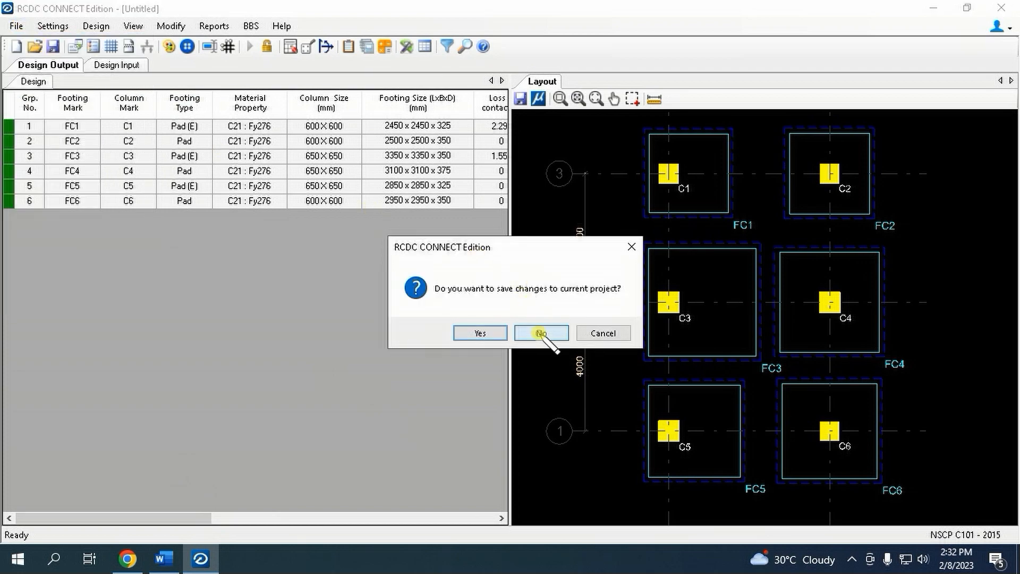
{"action": "left_click", "coordinate": [541, 334]}
Fill in the project details with project kj, client h and engineer j, and set the design code to NSCP C101 - 2015.
{"action": "left_click", "coordinate": [330, 137]}
{"action": "type", "text": "kj"}
{"action": "left_click", "coordinate": [296, 164]}
{"action": "type", "text": "h"}
{"action": "left_click", "coordinate": [278, 191]}
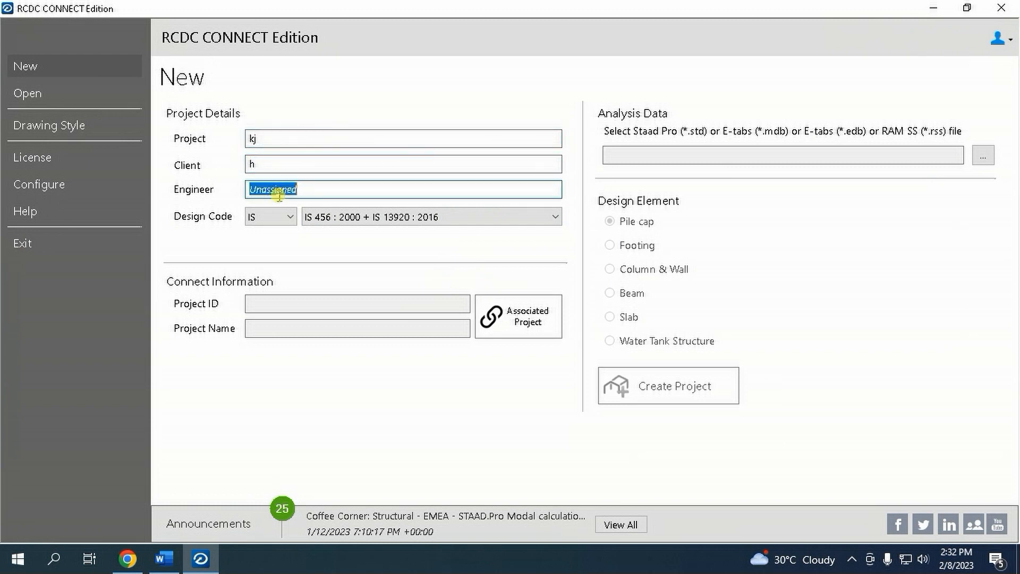
{"action": "type", "text": "j"}
{"action": "left_click", "coordinate": [271, 217]}
{"action": "left_click", "coordinate": [280, 281]}
Load the SUBSTRUCTURE analysis file and create a Beam design project for the 2 m level.
{"action": "left_click", "coordinate": [983, 156]}
{"action": "double_click", "coordinate": [212, 130]}
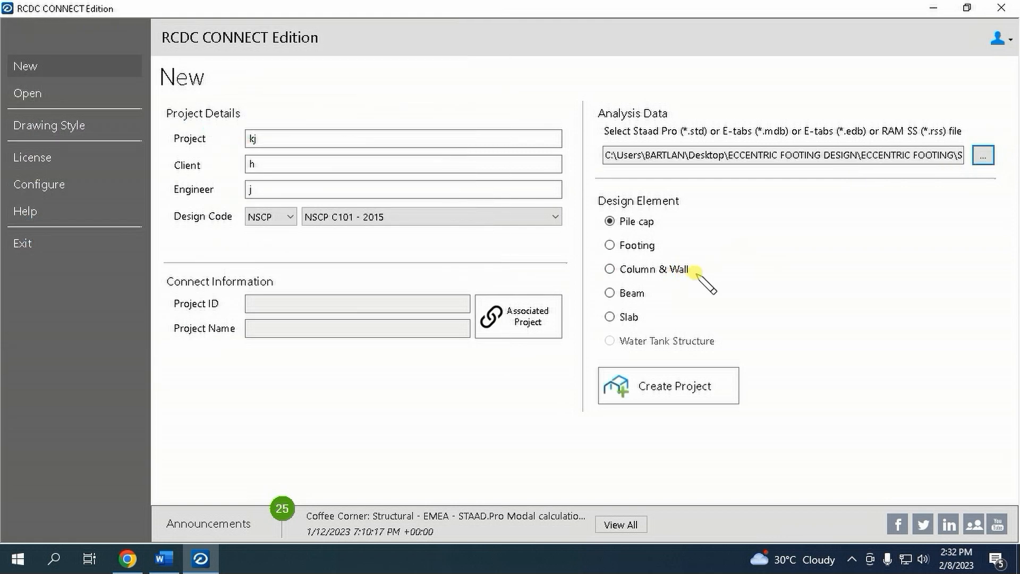
{"action": "left_click", "coordinate": [611, 293]}
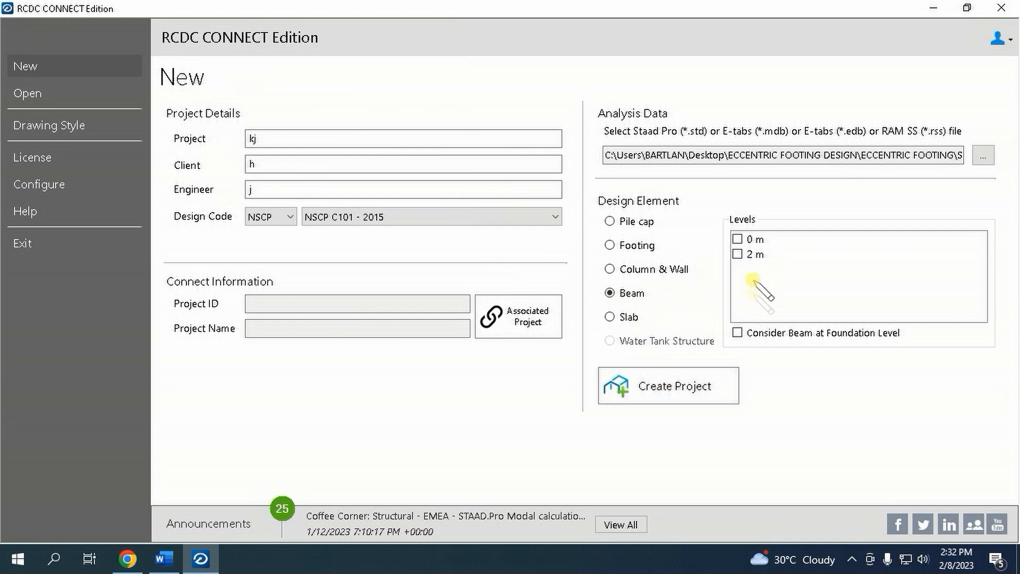
{"action": "left_click", "coordinate": [738, 254]}
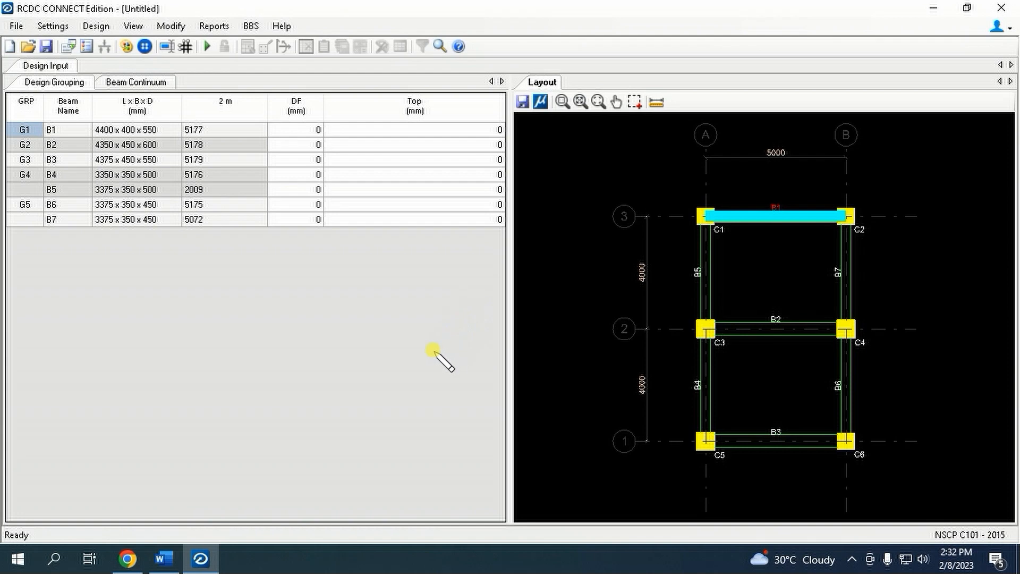
In the beam General and Reinforcement settings, enable special ductile design and set the main and shear steel grades to Fy276.
{"action": "left_click", "coordinate": [53, 26]}
{"action": "left_click", "coordinate": [101, 43]}
{"action": "left_click", "coordinate": [665, 105]}
{"action": "left_click", "coordinate": [641, 128]}
{"action": "left_click", "coordinate": [318, 113]}
{"action": "left_click", "coordinate": [665, 127]}
{"action": "left_click", "coordinate": [645, 164]}
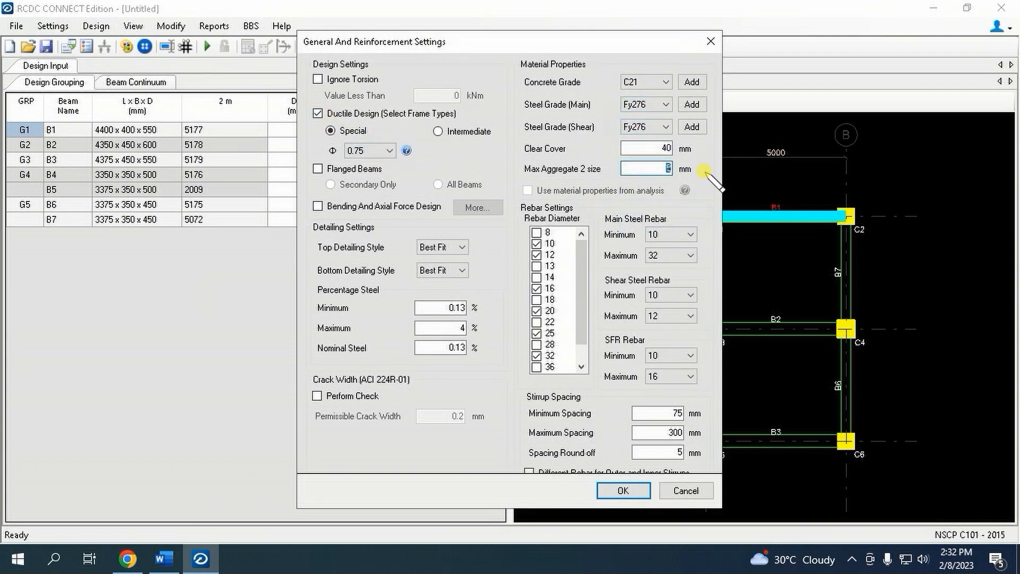
Choose the minimum and maximum main steel rebar sizes and the top and bottom detailing styles, and apply the beam settings.
{"action": "left_click", "coordinate": [690, 234]}
{"action": "left_click", "coordinate": [664, 294]}
{"action": "left_click", "coordinate": [690, 256]}
{"action": "left_click", "coordinate": [665, 368]}
{"action": "left_click", "coordinate": [442, 247]}
{"action": "left_click", "coordinate": [434, 270]}
{"action": "left_click", "coordinate": [446, 270]}
{"action": "left_click", "coordinate": [445, 284]}
{"action": "left_click", "coordinate": [623, 490]}
In the basic load cases, assign the Earthquake X load type to EX and Earthquake Z to EZ.
{"action": "left_click", "coordinate": [52, 26]}
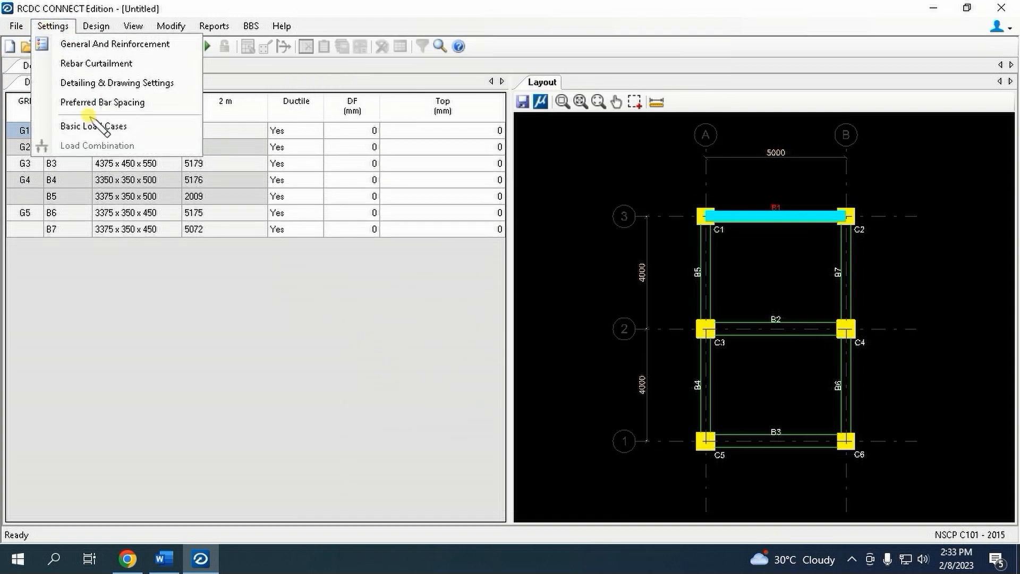
{"action": "left_click", "coordinate": [79, 124]}
{"action": "left_click", "coordinate": [415, 126]}
{"action": "left_click", "coordinate": [418, 169]}
{"action": "left_click", "coordinate": [478, 142]}
{"action": "left_click", "coordinate": [420, 195]}
Assign Dead Load to DL1 and DL2, Live Load to LL1, and choose the load type of LLR.
{"action": "left_click", "coordinate": [462, 159]}
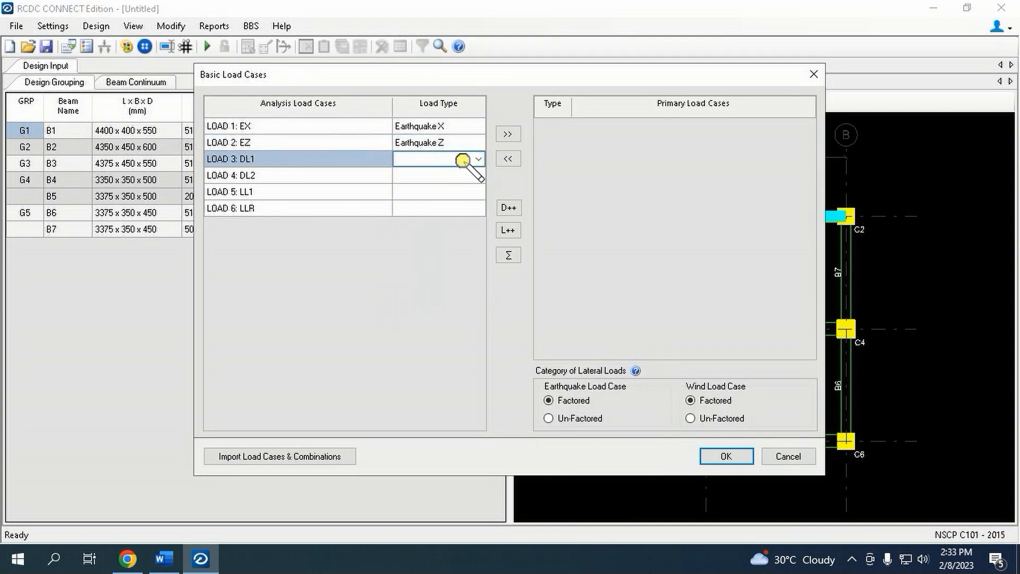
{"action": "left_click", "coordinate": [415, 172]}
{"action": "left_click", "coordinate": [467, 175]}
{"action": "left_click", "coordinate": [443, 189]}
{"action": "left_click", "coordinate": [458, 192]}
{"action": "left_click", "coordinate": [451, 216]}
{"action": "left_click", "coordinate": [457, 207]}
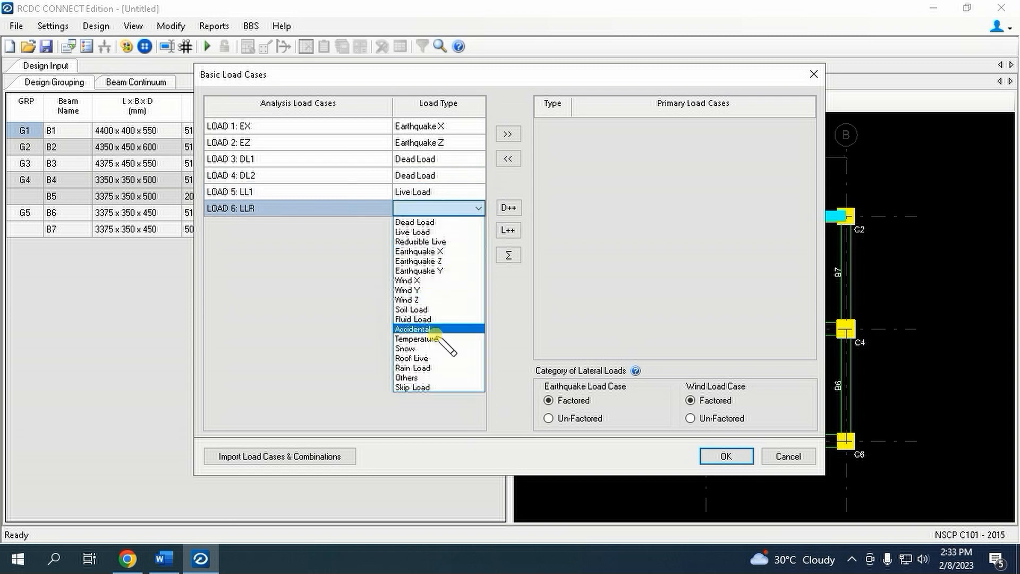
{"action": "left_click", "coordinate": [425, 372]}
Add all six analysis load cases as primary load cases for the beam design and accept them.
{"action": "left_click_drag", "start_coordinate": [358, 126], "coordinate": [380, 210]}
{"action": "left_click", "coordinate": [508, 133]}
{"action": "left_click", "coordinate": [726, 456]}
Add the load combinations from the analysis and include combinations 12 to 15 in the beam design.
{"action": "left_click", "coordinate": [766, 424]}
{"action": "left_click_drag", "start_coordinate": [273, 251], "coordinate": [275, 301]}
{"action": "right_click", "coordinate": [275, 302]}
{"action": "left_click", "coordinate": [317, 395]}
{"action": "key", "text": "Return"}
Run Auto Design on the beams and start a new project without saving the current one.
{"action": "left_click", "coordinate": [96, 26]}
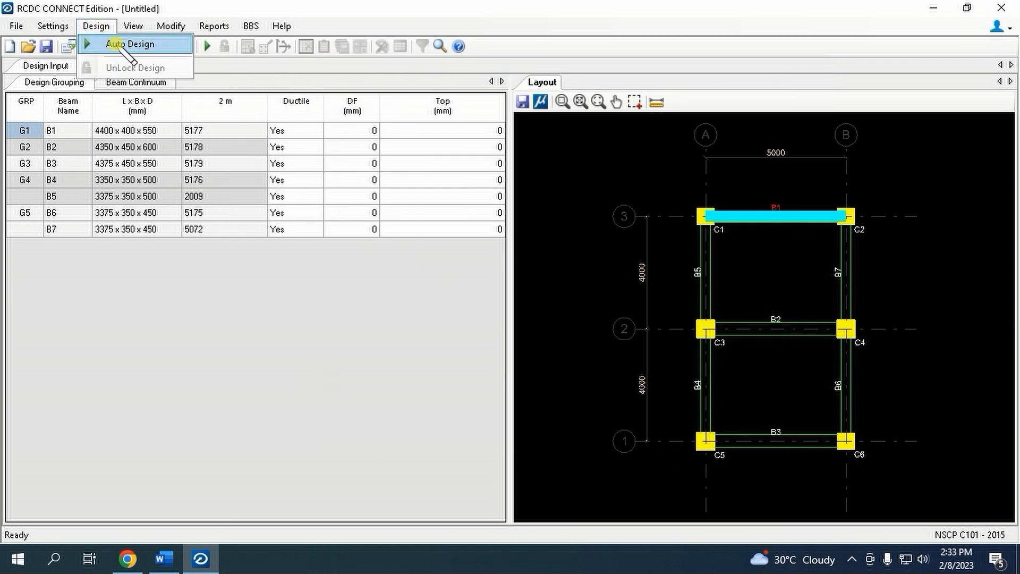
{"action": "left_click", "coordinate": [117, 43]}
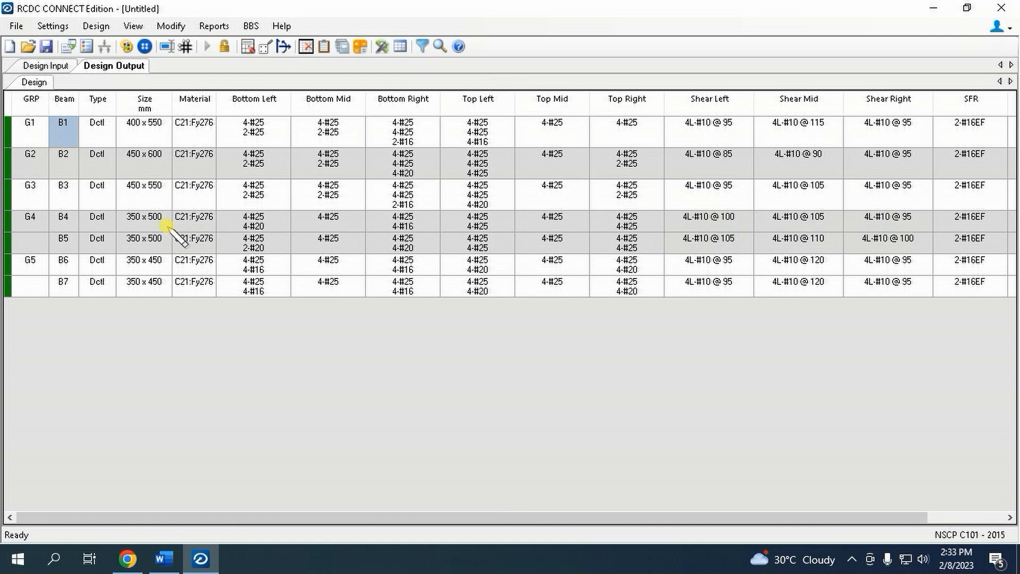
{"action": "left_click", "coordinate": [16, 26]}
{"action": "left_click", "coordinate": [40, 45]}
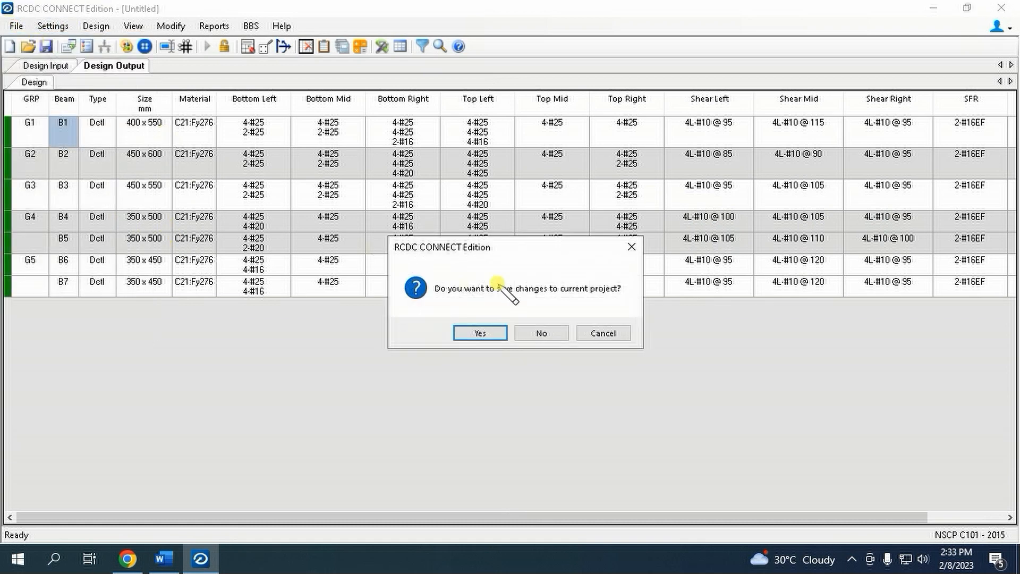
{"action": "left_click", "coordinate": [545, 335]}
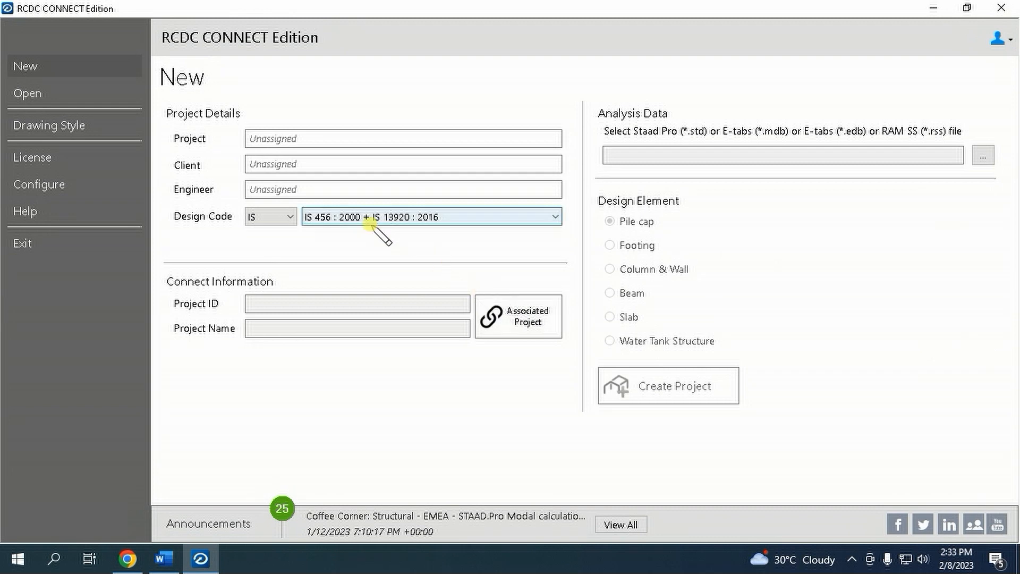
Fill in the project details with project jk, client j and engineer k, and set the design code to NSCP C101 - 2015.
{"action": "left_click", "coordinate": [321, 137]}
{"action": "type", "text": "jk"}
{"action": "left_click", "coordinate": [301, 164]}
{"action": "type", "text": "j"}
{"action": "key", "text": "Tab"}
{"action": "type", "text": "k"}
{"action": "left_click", "coordinate": [271, 217]}
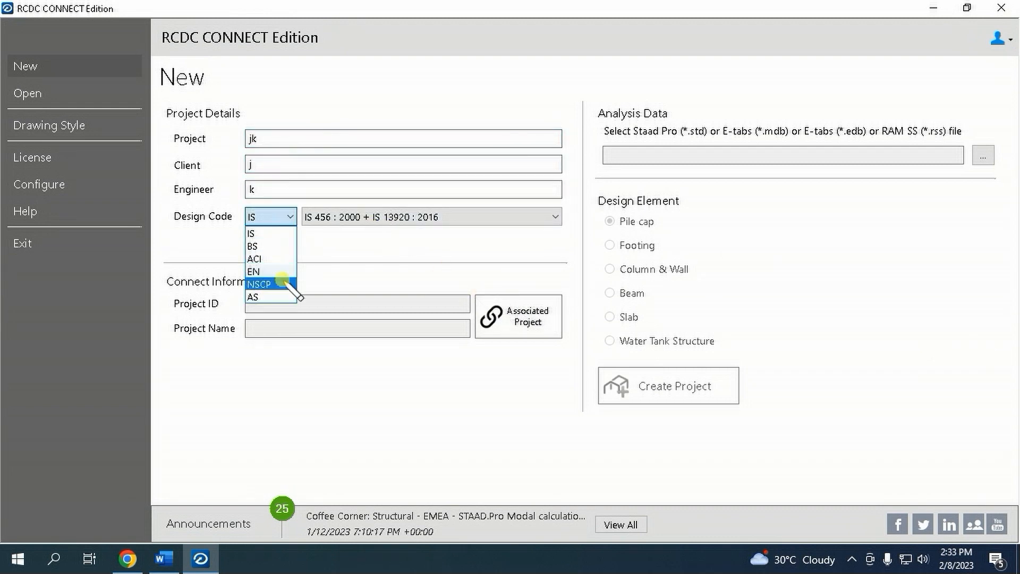
{"action": "left_click", "coordinate": [260, 287]}
Load the SUBSTRUCTURE analysis file and create a Column & Wall design project.
{"action": "left_click", "coordinate": [983, 155]}
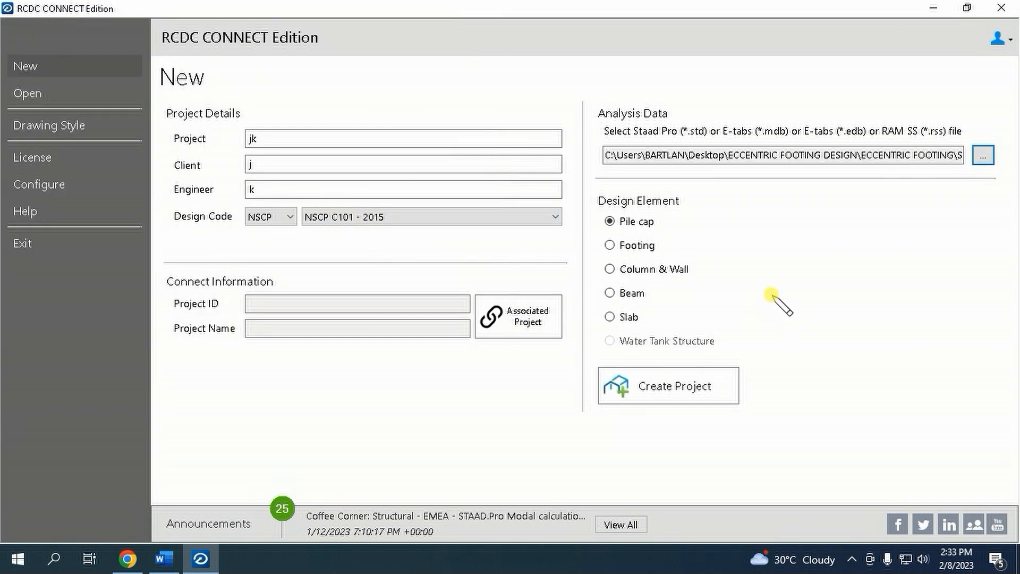
{"action": "left_click", "coordinate": [659, 269]}
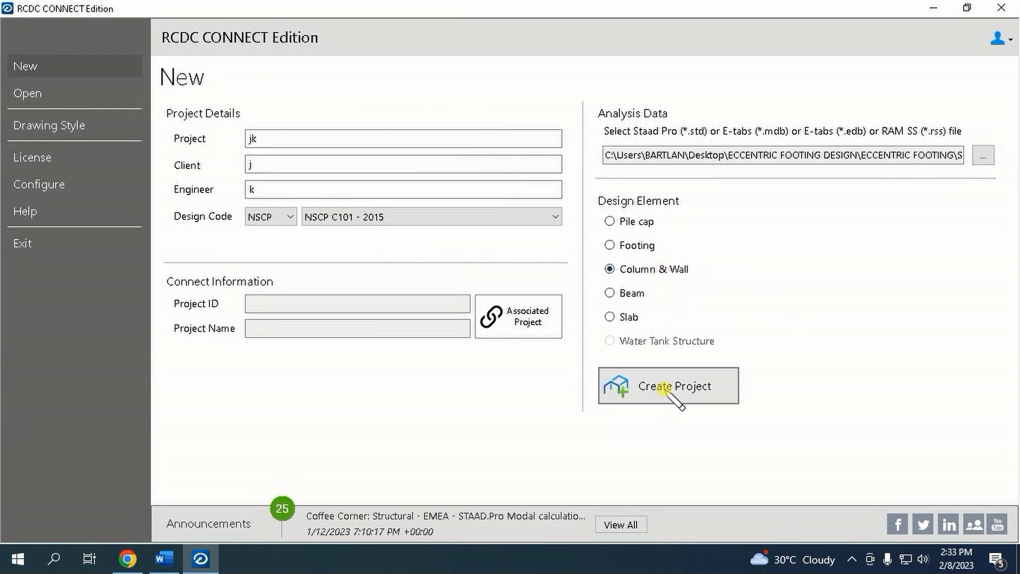
{"action": "left_click", "coordinate": [672, 386]}
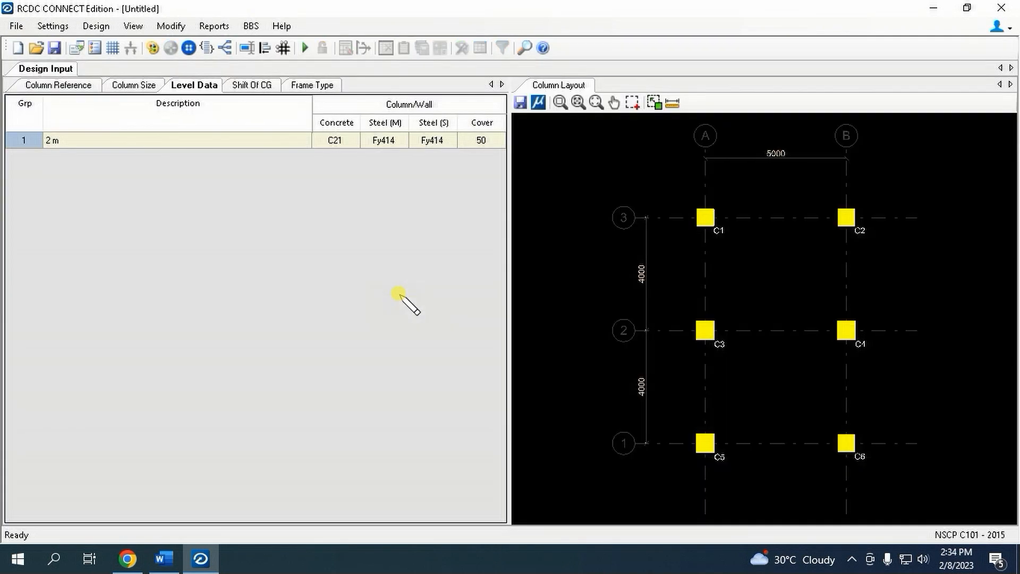
Set the column design settings to perform ductile design with the Special frame type.
{"action": "left_click", "coordinate": [53, 25]}
{"action": "left_click", "coordinate": [85, 41]}
{"action": "left_click", "coordinate": [373, 165]}
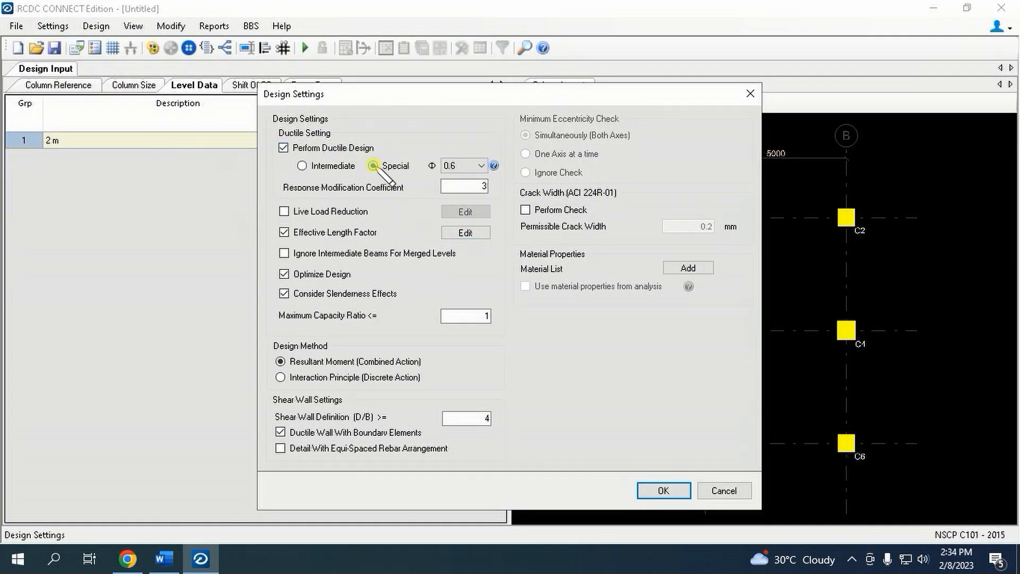
{"action": "left_click", "coordinate": [664, 490]}
In the 2 m level data, set the beam steel and both column steel grades to Fy276 and the column cover to 40 mm.
{"action": "left_click", "coordinate": [200, 84]}
{"action": "left_click", "coordinate": [434, 139]}
{"action": "left_click", "coordinate": [439, 151]}
{"action": "left_click", "coordinate": [336, 140]}
{"action": "type", "text": "40"}
{"action": "left_click", "coordinate": [306, 143]}
{"action": "left_click", "coordinate": [301, 161]}
{"action": "left_click", "coordinate": [255, 142]}
{"action": "left_click", "coordinate": [250, 162]}
In the reinforcement settings, set the column rebar to a minimum of 16 and a maximum of 25.
{"action": "left_click", "coordinate": [61, 26]}
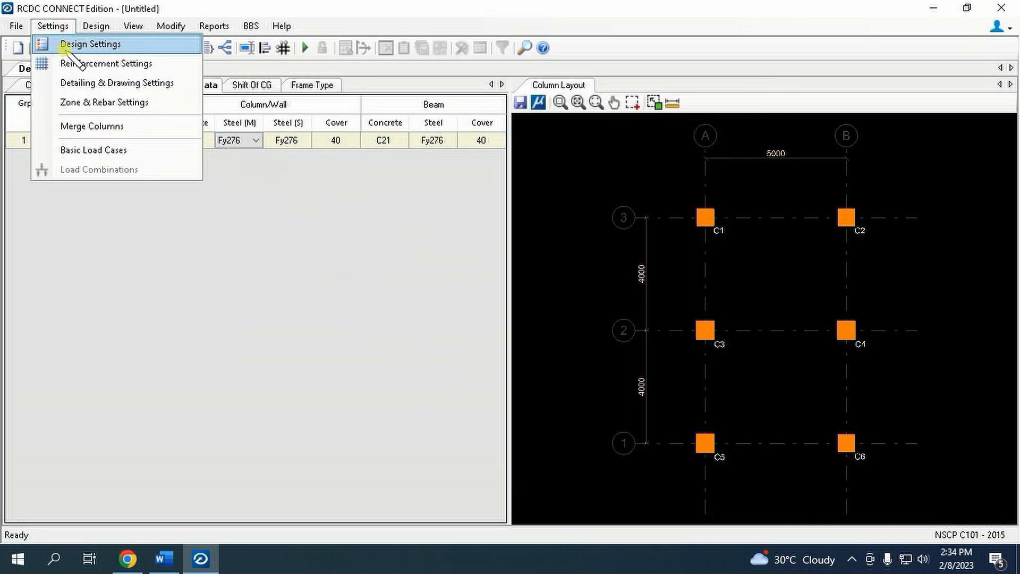
{"action": "left_click", "coordinate": [104, 64]}
{"action": "left_click", "coordinate": [690, 121]}
{"action": "left_click", "coordinate": [674, 179]}
{"action": "left_click", "coordinate": [669, 137]}
{"action": "left_click", "coordinate": [668, 238]}
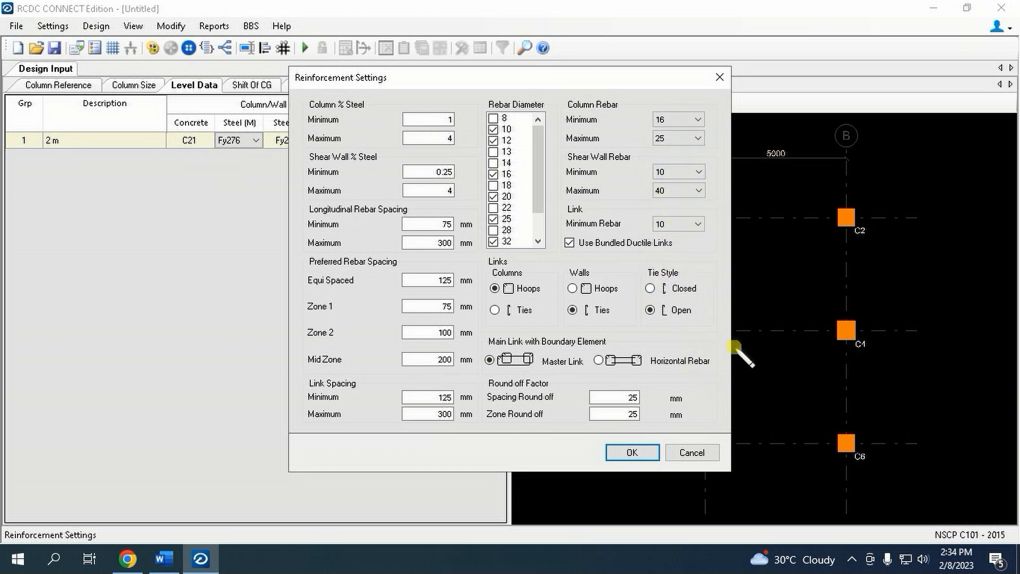
{"action": "left_click", "coordinate": [632, 452]}
Add all load cases as primary, with EX Earthquake X, EZ Earthquake Z, DL1 and DL2 Dead Load, LL1 Live Load, LLR Roof Live.
{"action": "left_click", "coordinate": [55, 26]}
{"action": "left_click", "coordinate": [89, 148]}
{"action": "left_click", "coordinate": [452, 126]}
{"action": "left_click", "coordinate": [479, 126]}
{"action": "left_click", "coordinate": [456, 169]}
{"action": "left_click", "coordinate": [474, 142]}
{"action": "left_click", "coordinate": [478, 142]}
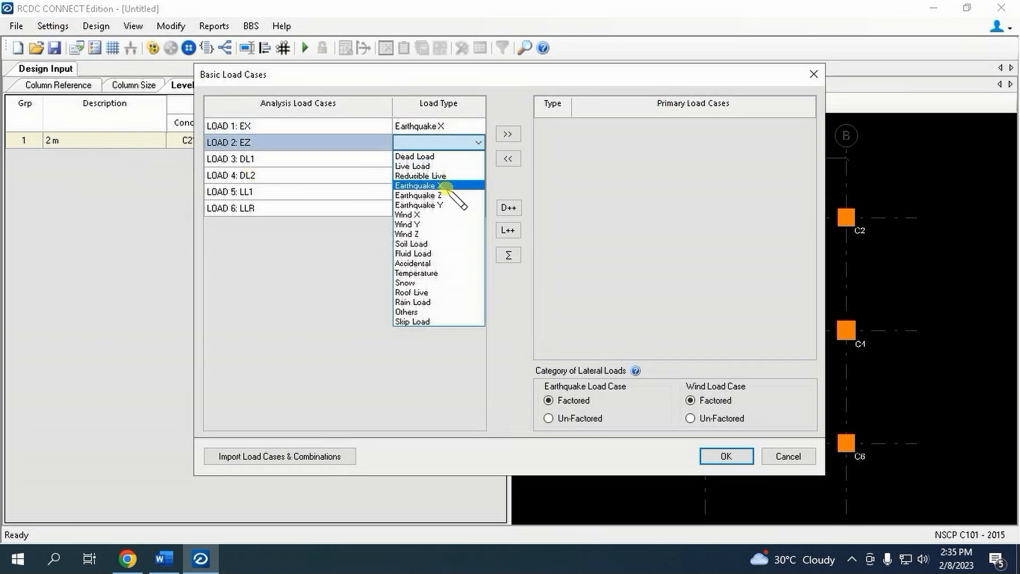
{"action": "left_click", "coordinate": [425, 195]}
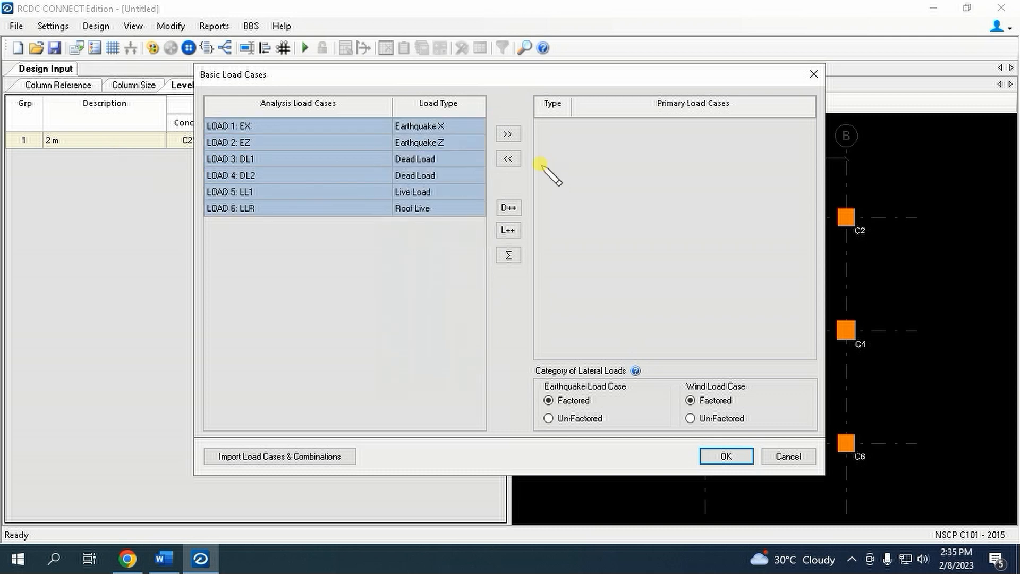
{"action": "left_click", "coordinate": [507, 134]}
{"action": "left_click", "coordinate": [741, 454]}
Add the load combinations from the analysis and include combinations 12 to 15 in the column design.
{"action": "left_click", "coordinate": [772, 425]}
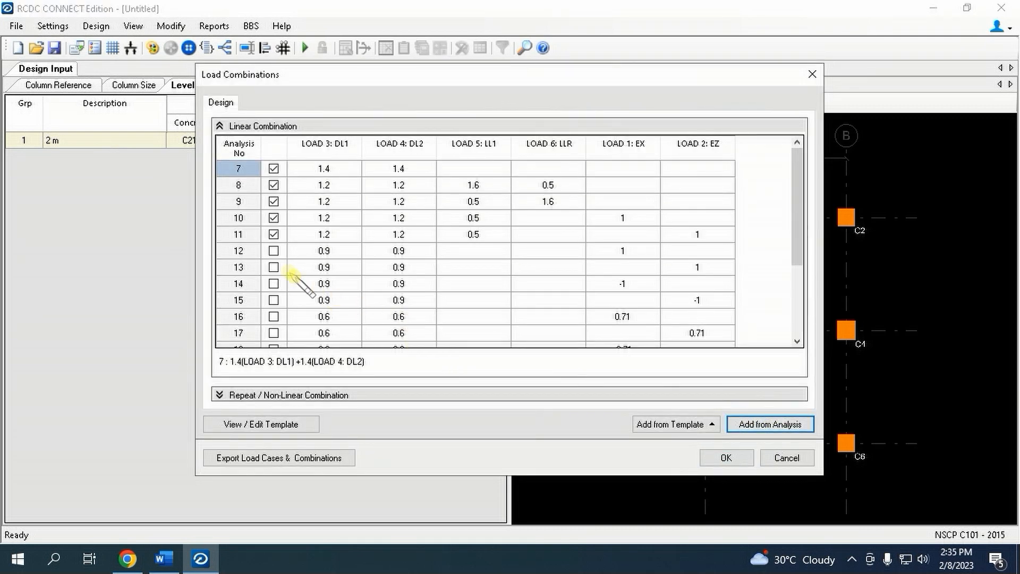
{"action": "left_click_drag", "start_coordinate": [270, 250], "coordinate": [272, 298]}
{"action": "right_click", "coordinate": [274, 300]}
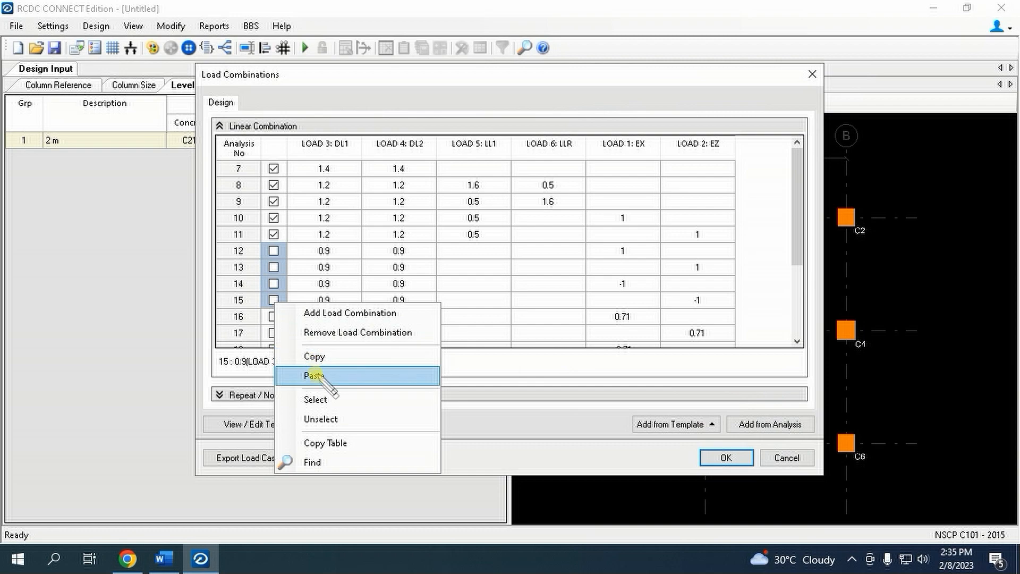
{"action": "left_click", "coordinate": [323, 399]}
{"action": "left_click", "coordinate": [726, 457]}
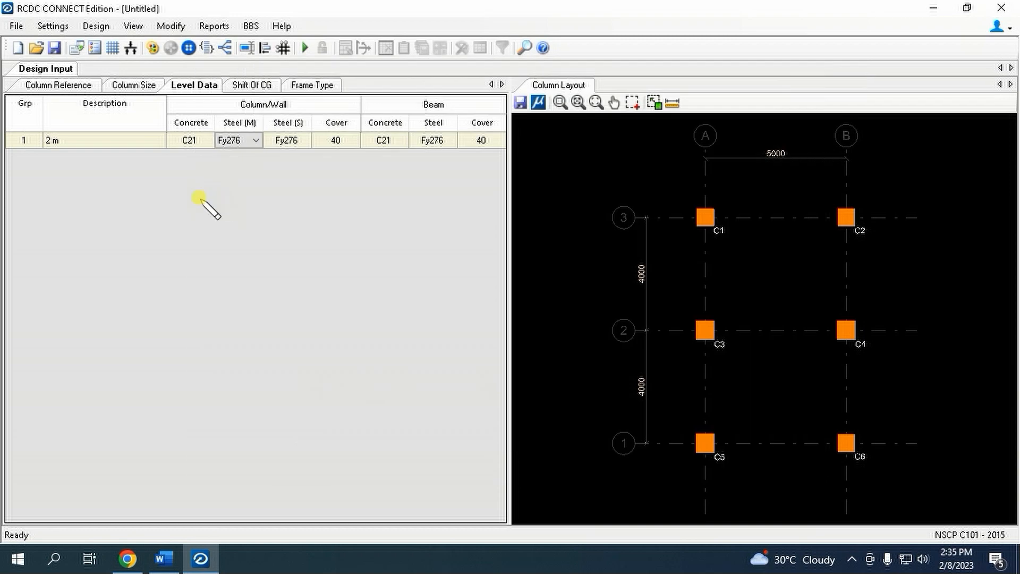
Run Auto Design on the columns and dismiss the column failure list.
{"action": "left_click", "coordinate": [96, 25]}
{"action": "left_click", "coordinate": [121, 42]}
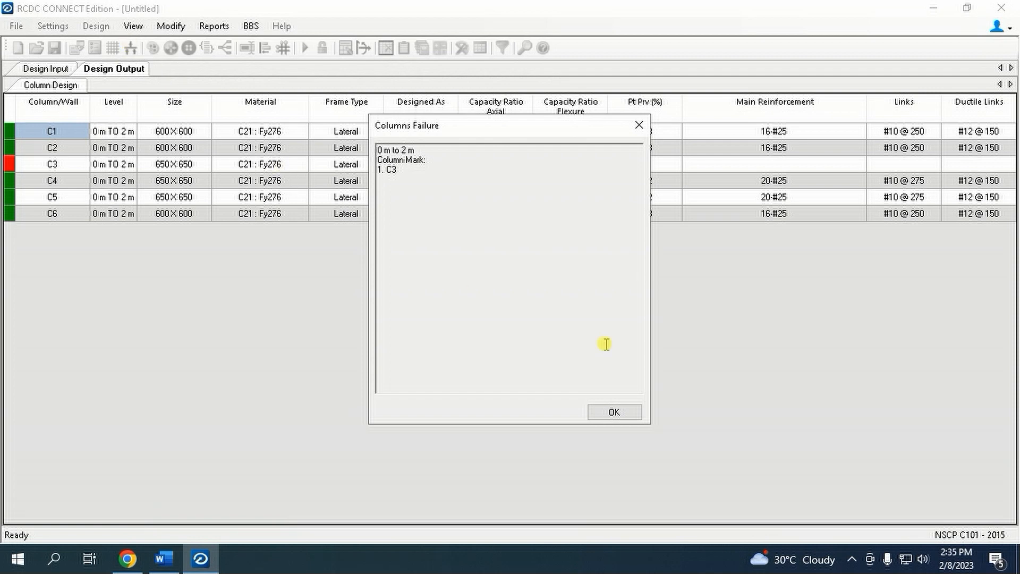
{"action": "left_click", "coordinate": [618, 413]}
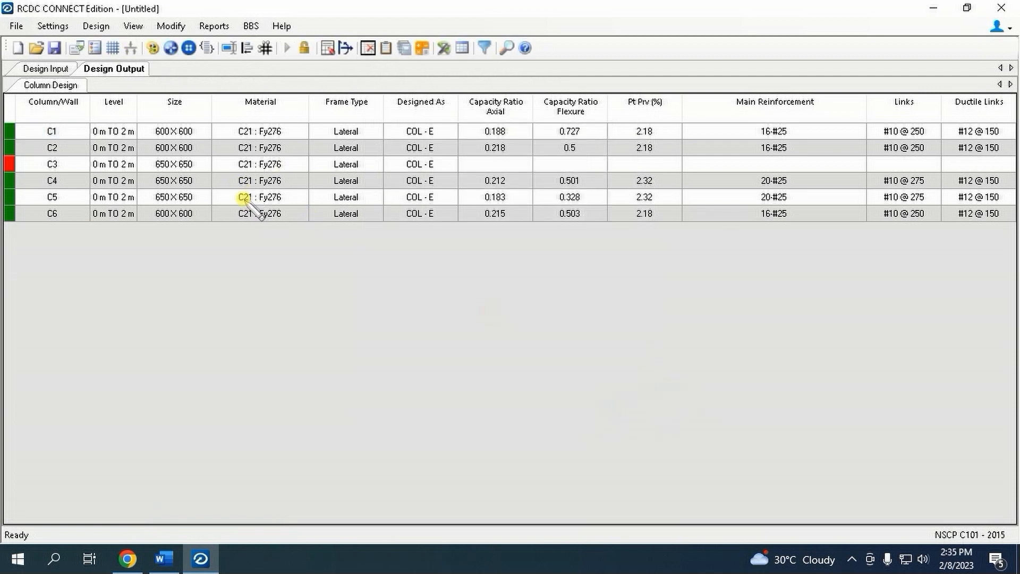
Redesign column C3 with a 700 x 700 mm section and accept the new design.
{"action": "left_click", "coordinate": [171, 165]}
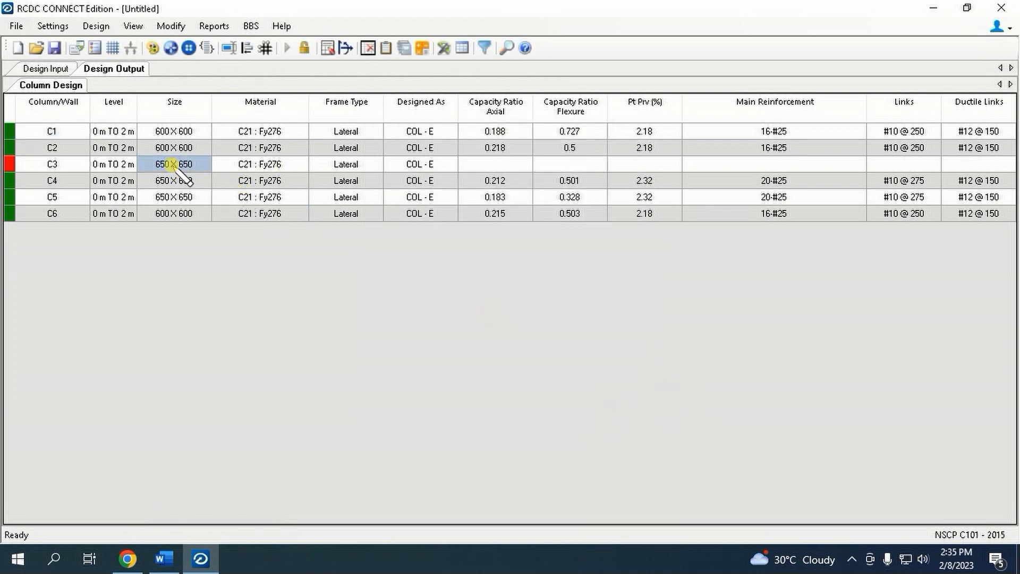
{"action": "right_click", "coordinate": [172, 164]}
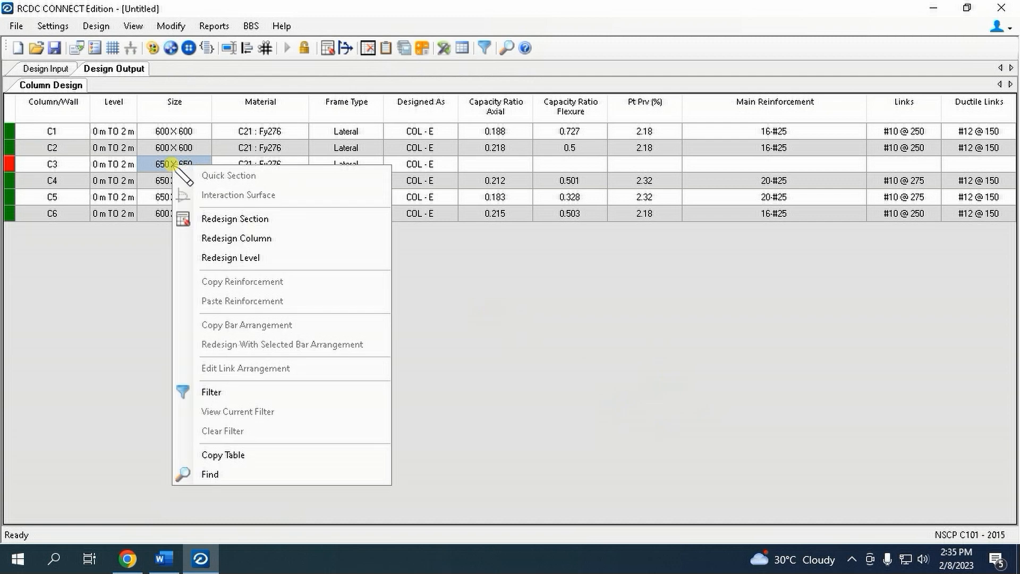
{"action": "left_click", "coordinate": [280, 239]}
{"action": "left_click", "coordinate": [419, 169]}
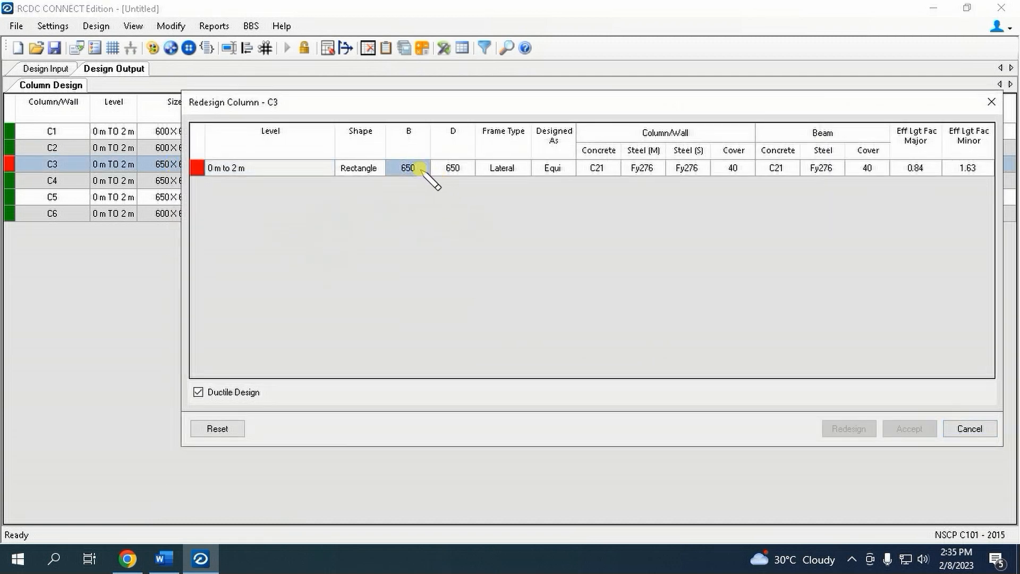
{"action": "left_click", "coordinate": [451, 168]}
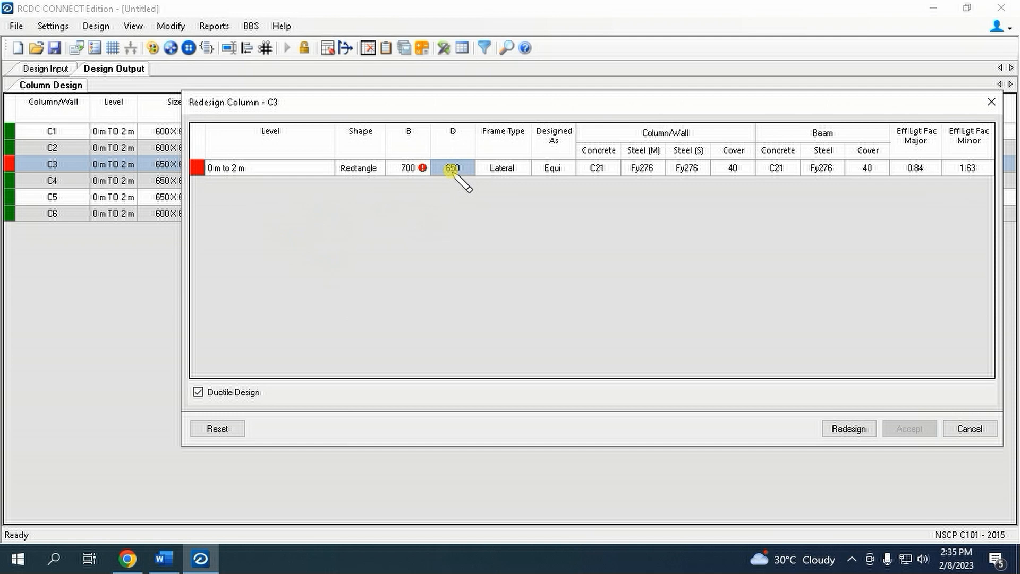
{"action": "left_click", "coordinate": [849, 429]}
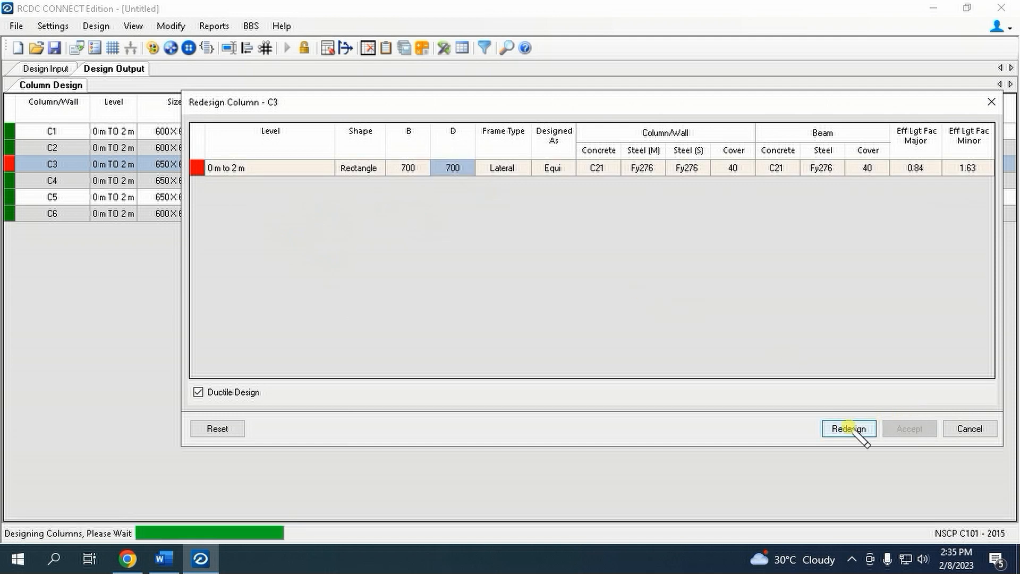
{"action": "left_click", "coordinate": [909, 429]}
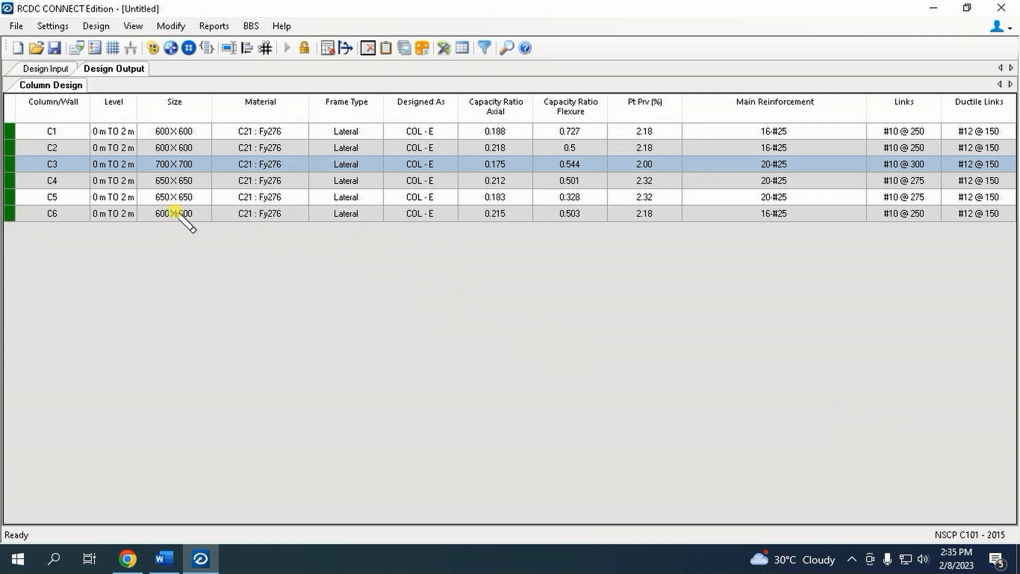
Try to redesign column C1 with a 550 x 550 mm section, then discard the redesign.
{"action": "left_click", "coordinate": [183, 133]}
{"action": "right_click", "coordinate": [180, 131]}
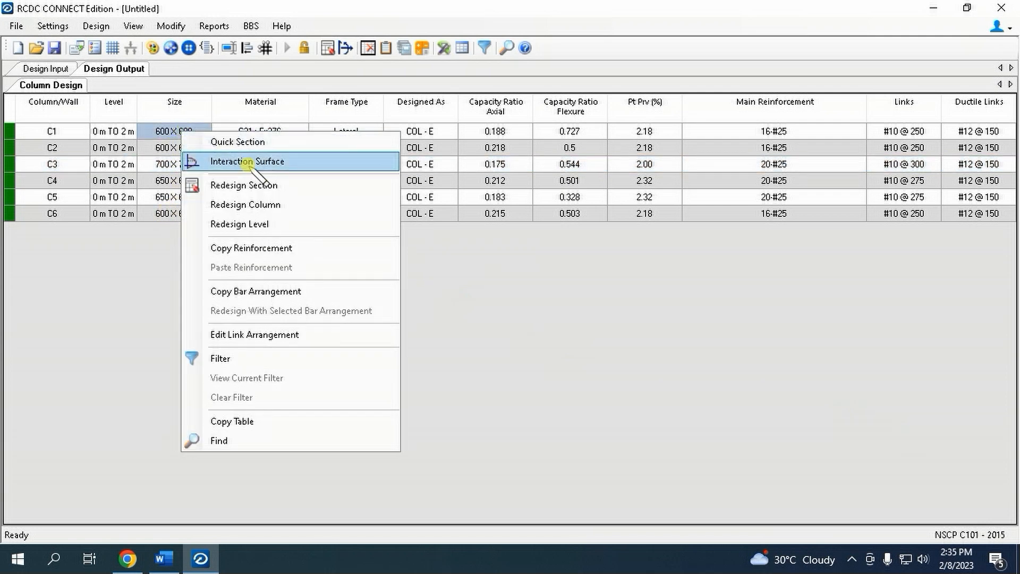
{"action": "left_click", "coordinate": [292, 206]}
{"action": "left_click", "coordinate": [408, 168]}
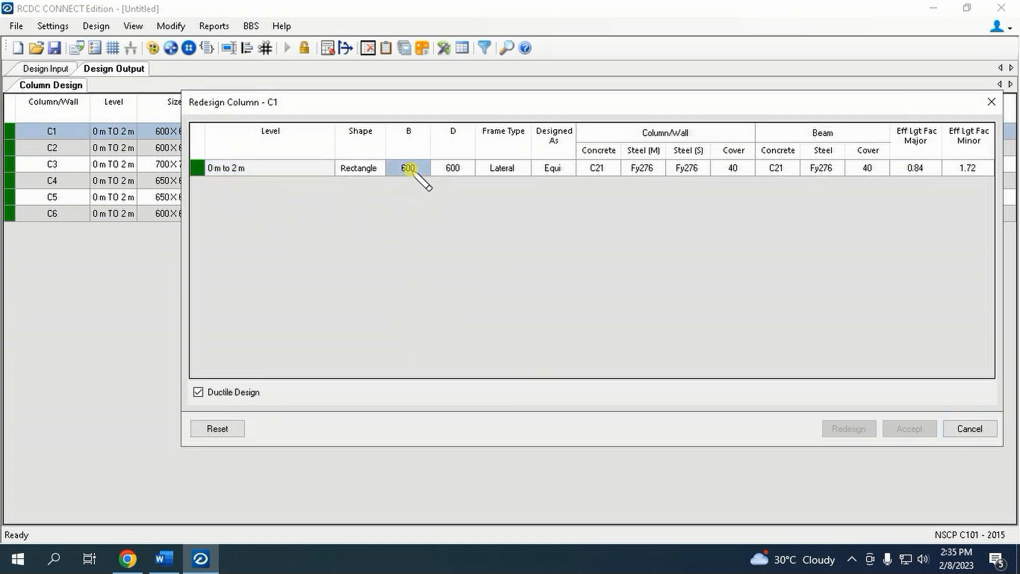
{"action": "left_click", "coordinate": [450, 167]}
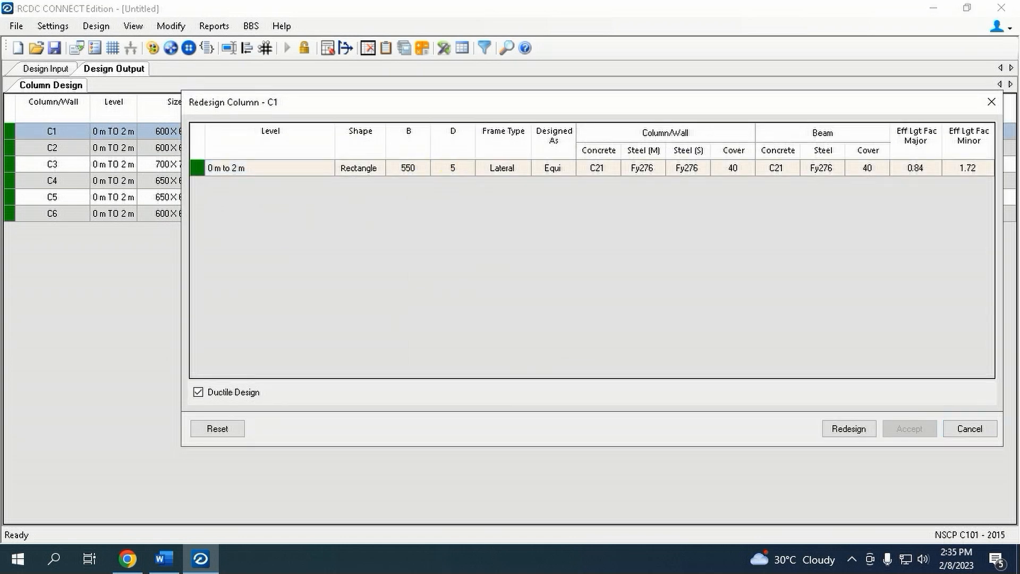
{"action": "left_click", "coordinate": [848, 428]}
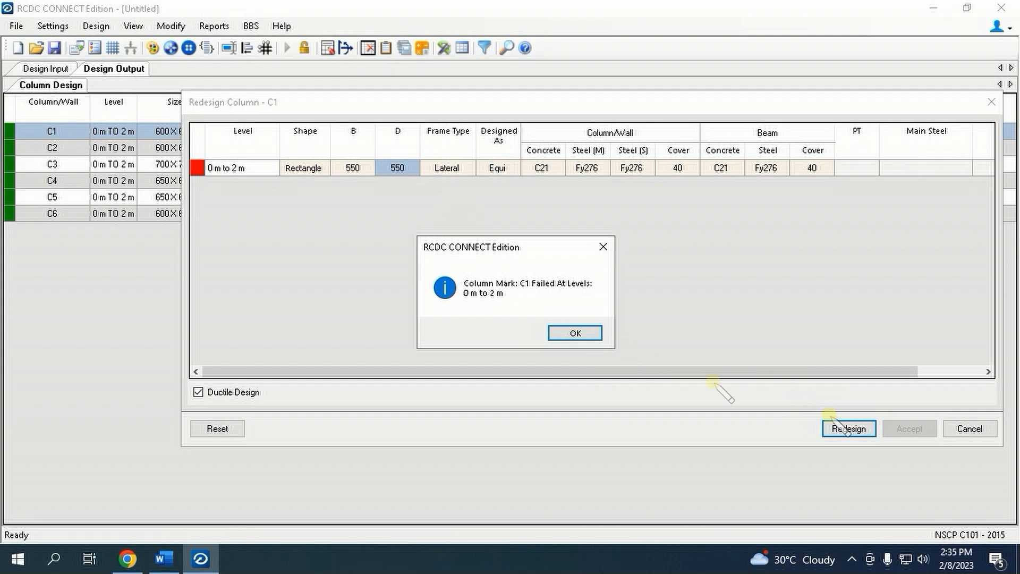
{"action": "left_click", "coordinate": [579, 333]}
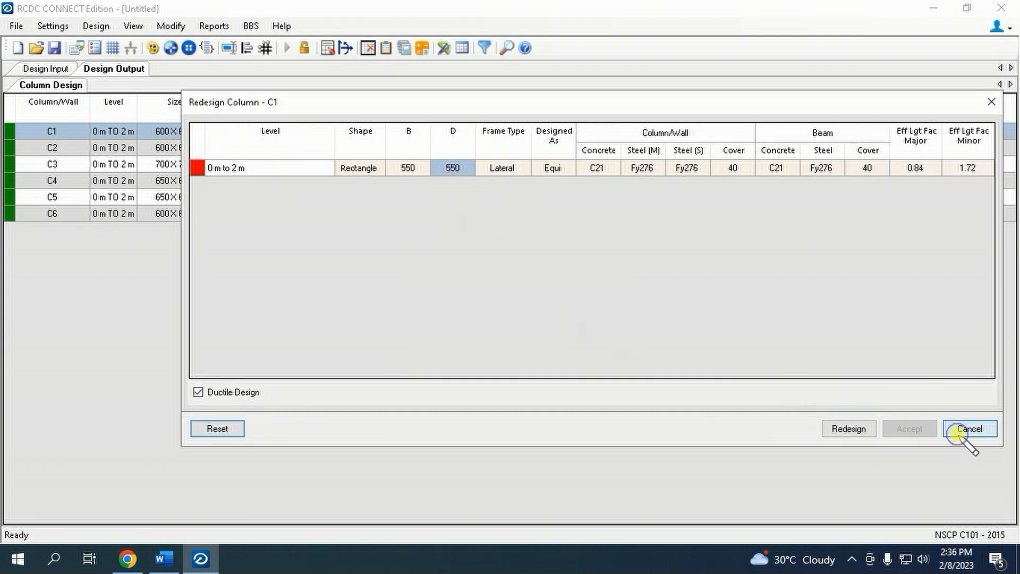
{"action": "left_click", "coordinate": [973, 430]}
Try to redesign column C2 with a 550 x 550 mm section, then discard the redesign.
{"action": "right_click", "coordinate": [179, 148]}
{"action": "left_click", "coordinate": [239, 197]}
{"action": "left_click", "coordinate": [408, 168]}
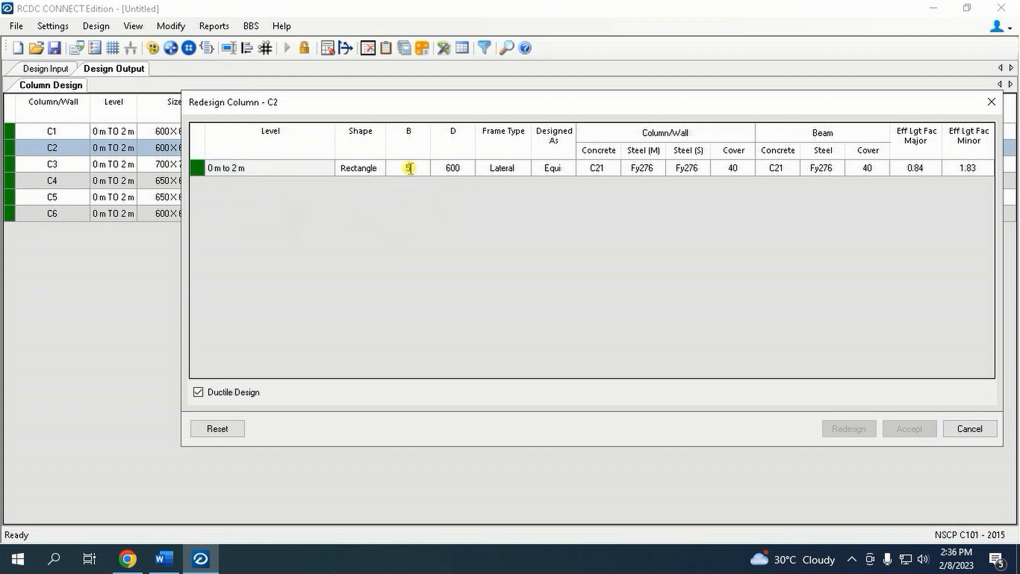
{"action": "type", "text": "550"}
{"action": "left_click", "coordinate": [453, 168]}
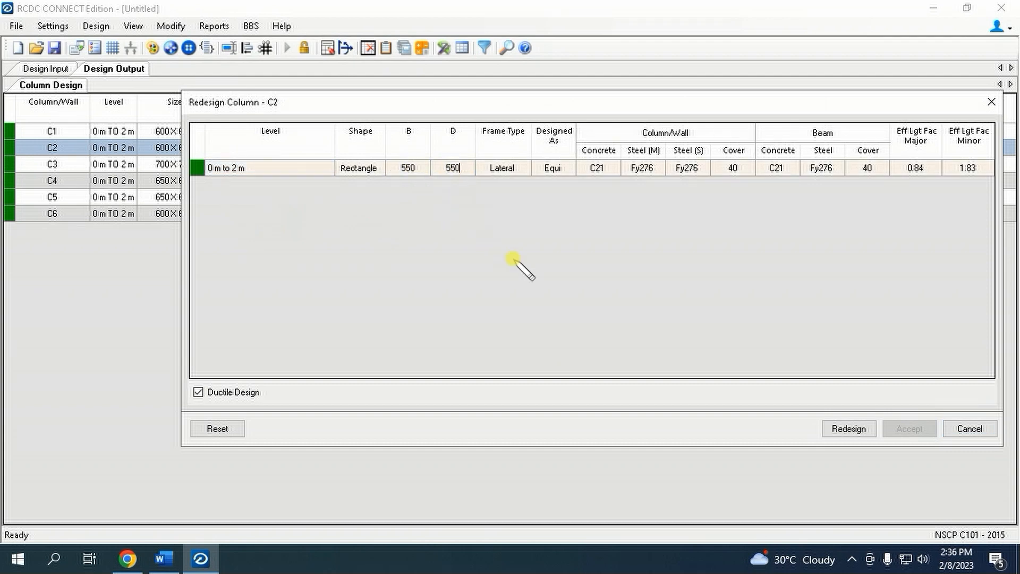
{"action": "left_click", "coordinate": [845, 430]}
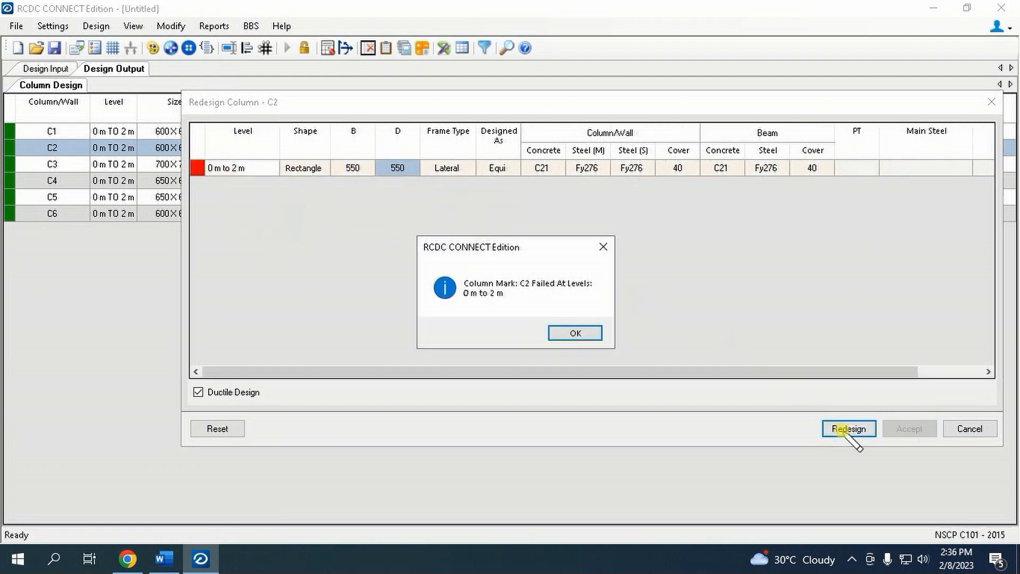
{"action": "left_click", "coordinate": [576, 333]}
{"action": "left_click", "coordinate": [978, 425]}
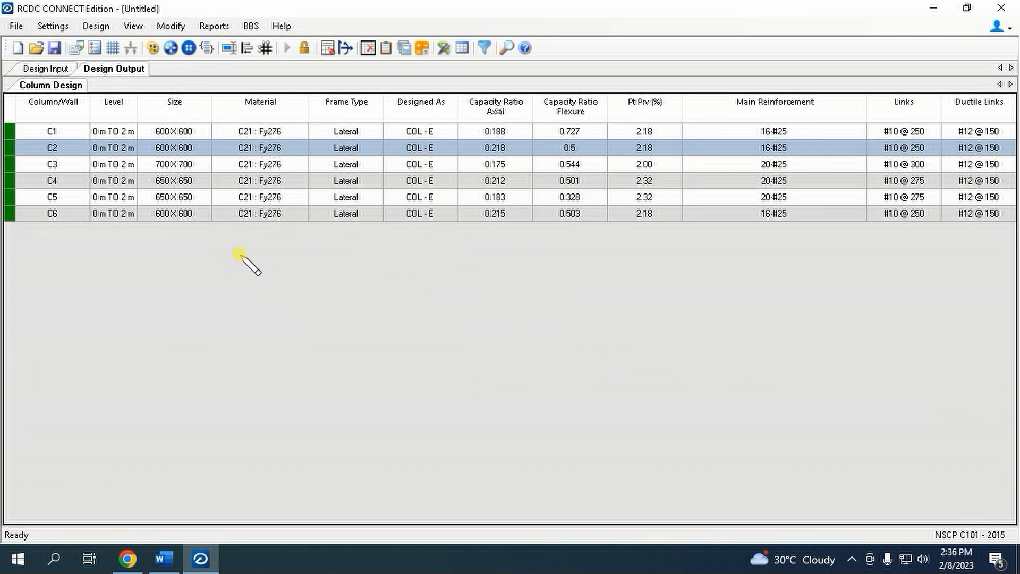
Try to redesign column C5 with a 600 x 600 mm section, then discard the redesign.
{"action": "right_click", "coordinate": [192, 199]}
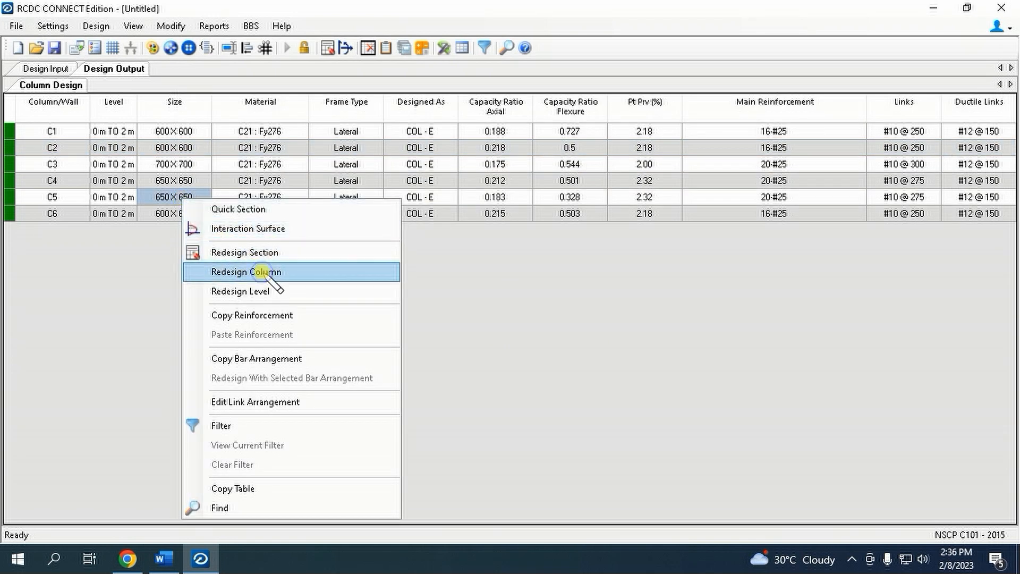
{"action": "left_click", "coordinate": [279, 280]}
{"action": "left_click", "coordinate": [406, 168]}
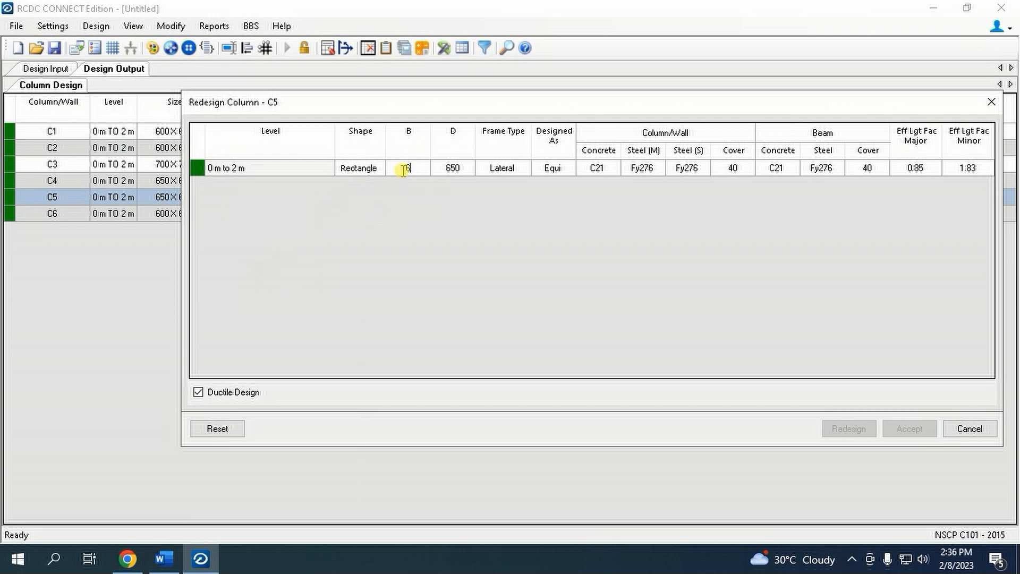
{"action": "type", "text": "600"}
{"action": "left_click", "coordinate": [453, 168]}
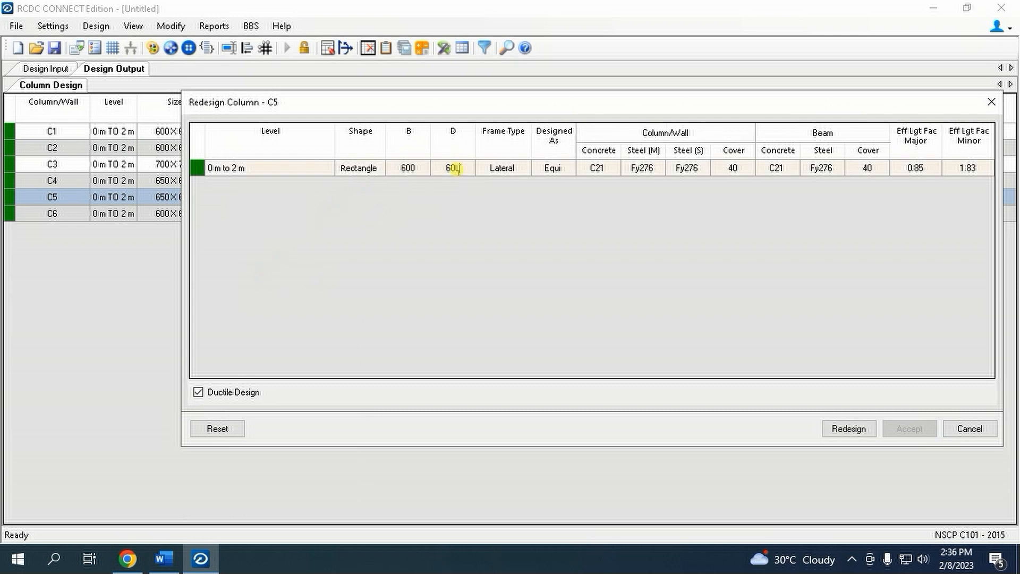
{"action": "left_click", "coordinate": [857, 430]}
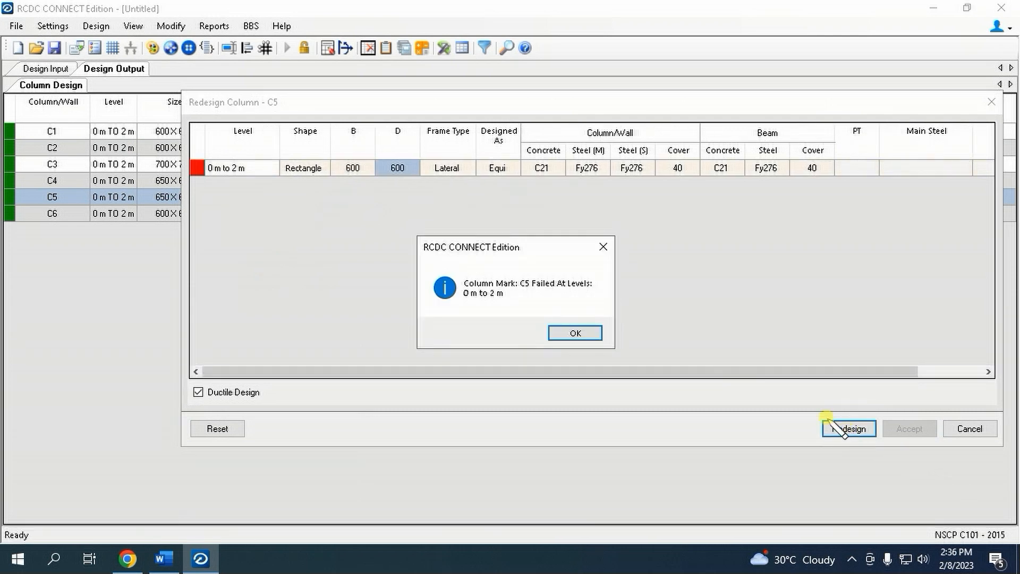
{"action": "left_click", "coordinate": [581, 334]}
{"action": "left_click", "coordinate": [969, 428]}
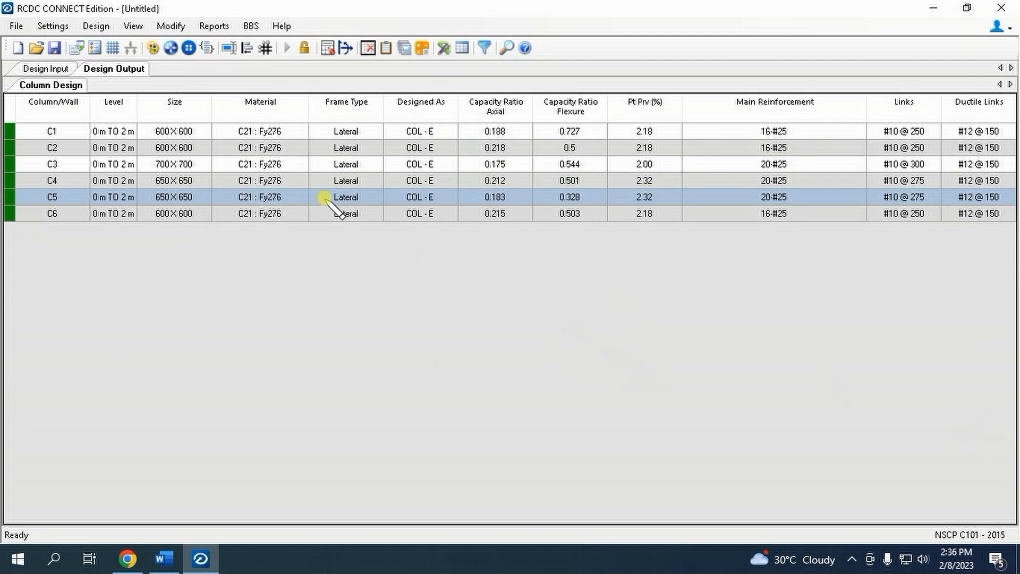
Update the analysis file with the redesigned column sizes and close the column project without saving it.
{"action": "left_click", "coordinate": [16, 26]}
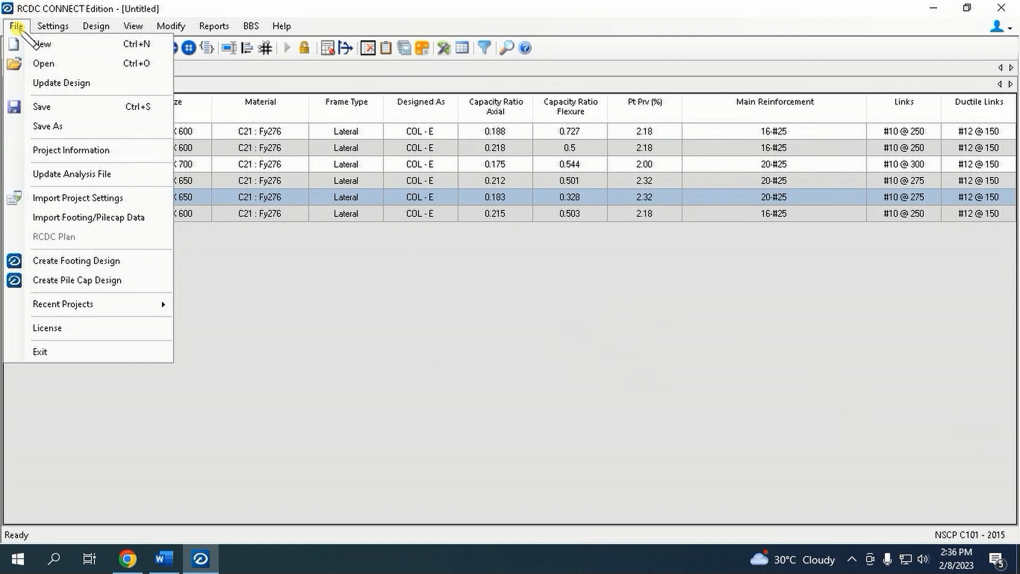
{"action": "left_click", "coordinate": [79, 174]}
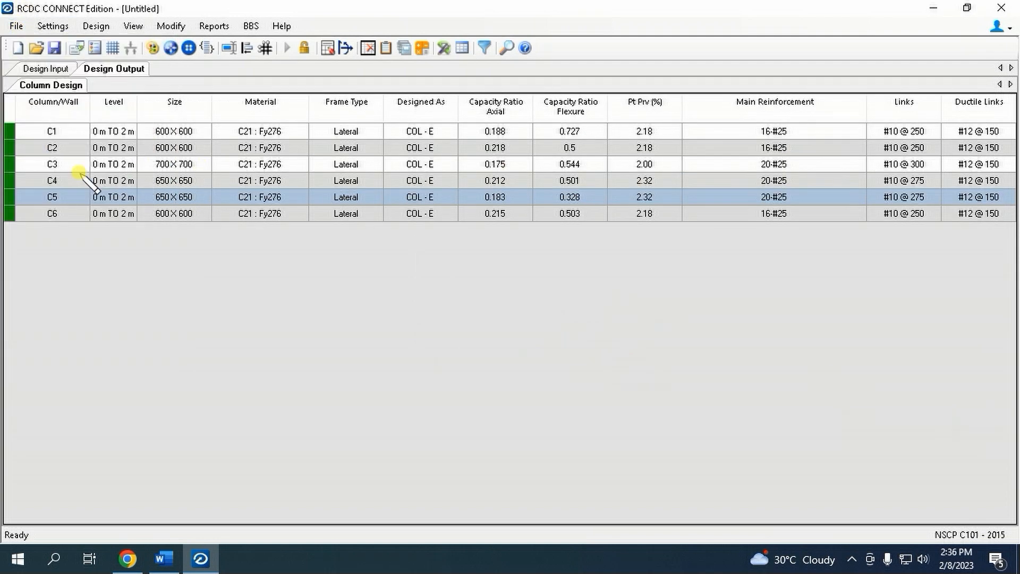
{"action": "left_click", "coordinate": [617, 314]}
{"action": "left_click", "coordinate": [1001, 7]}
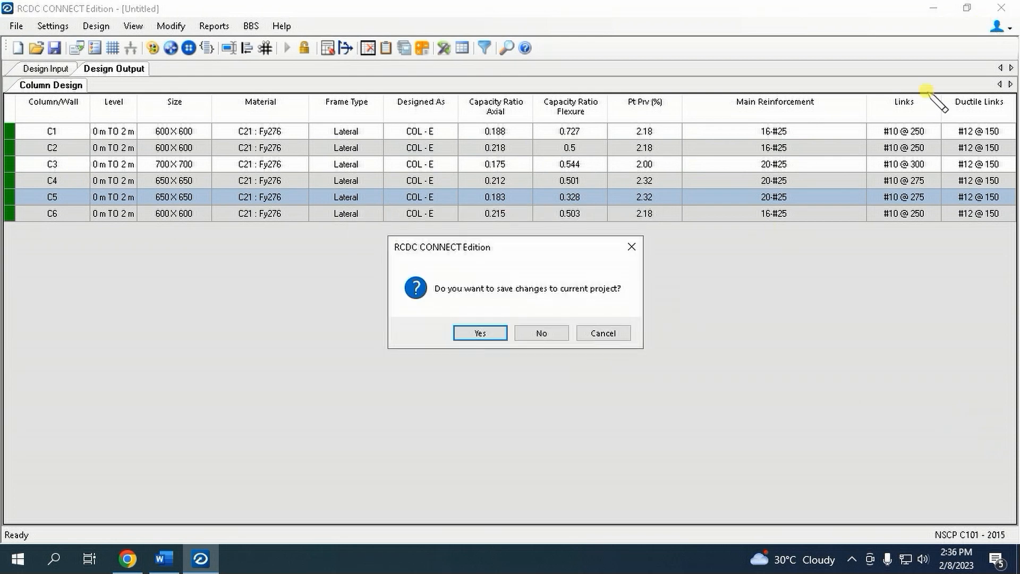
{"action": "left_click", "coordinate": [533, 334]}
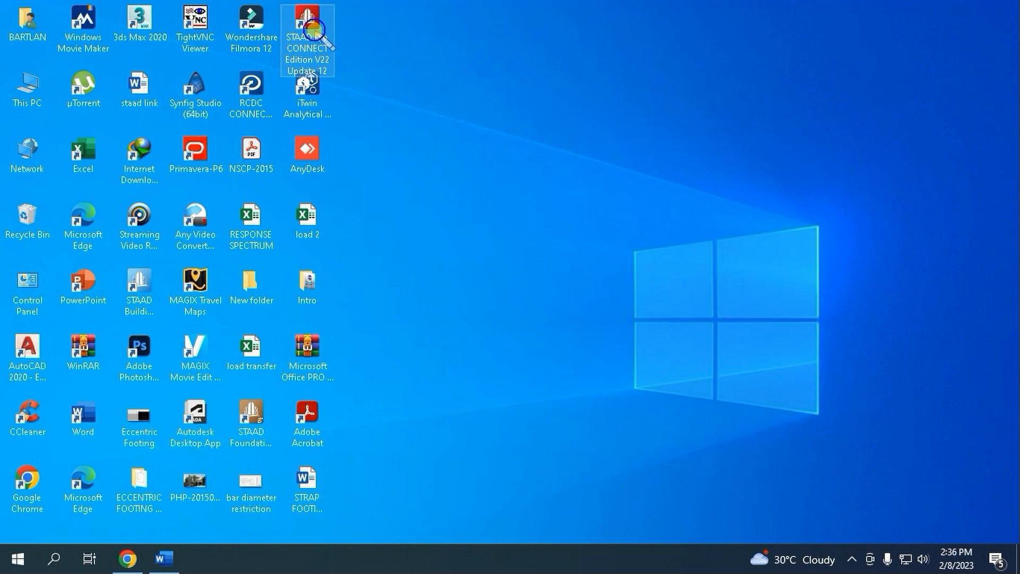
Start STAAD.Pro, browse for other models in the ECCENTRIC FOOTING folder and delete the old SUBSTRUCTURE file.
{"action": "double_click", "coordinate": [307, 22]}
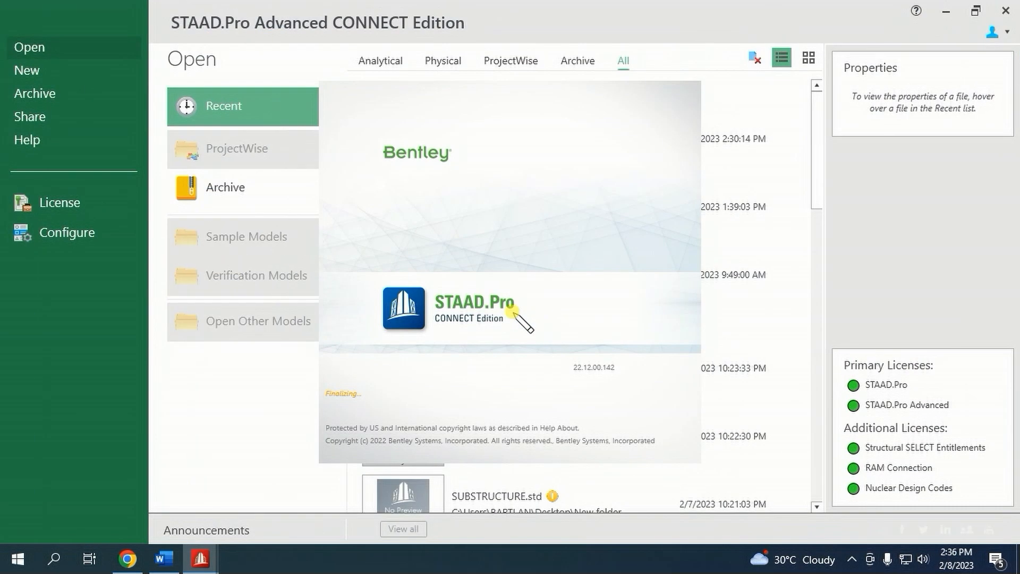
{"action": "left_click", "coordinate": [272, 335]}
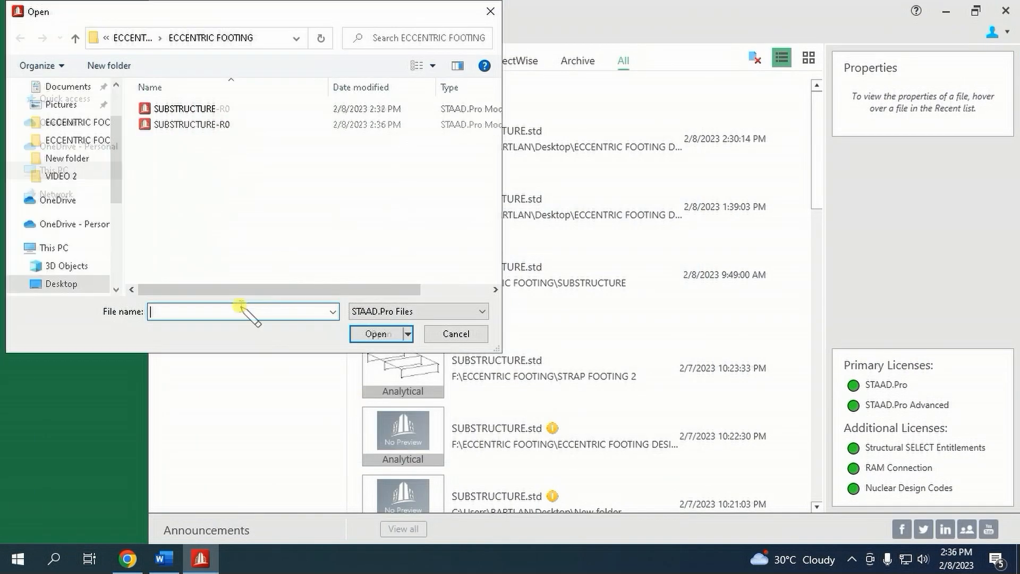
{"action": "left_click", "coordinate": [218, 110]}
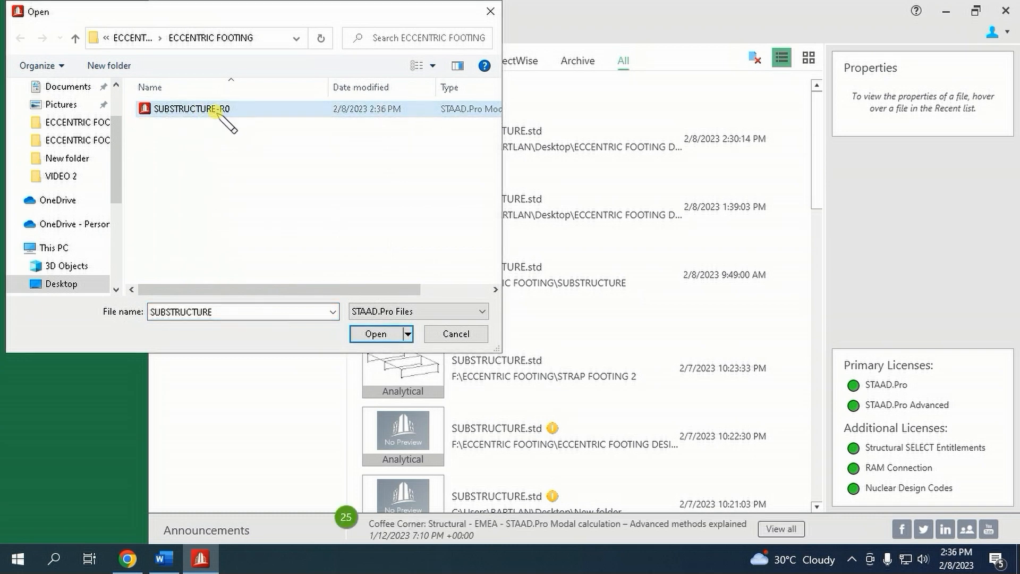
Rename the updated SUBSTRUCTURE-R0 file as SUBSTRUCTURE and open it.
{"action": "left_click", "coordinate": [218, 110]}
{"action": "right_click", "coordinate": [218, 110]}
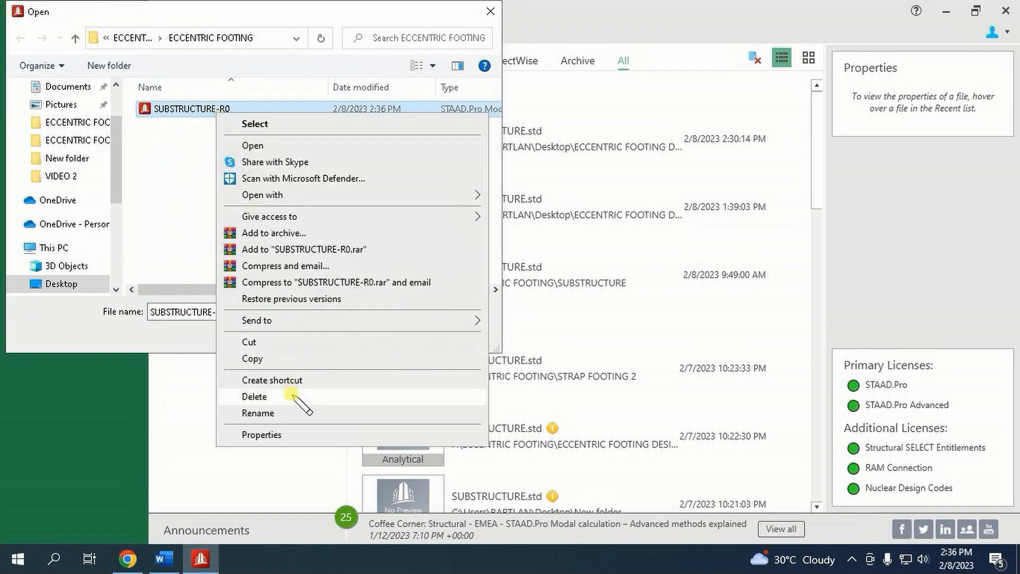
{"action": "left_click", "coordinate": [258, 414]}
{"action": "left_click", "coordinate": [232, 110]}
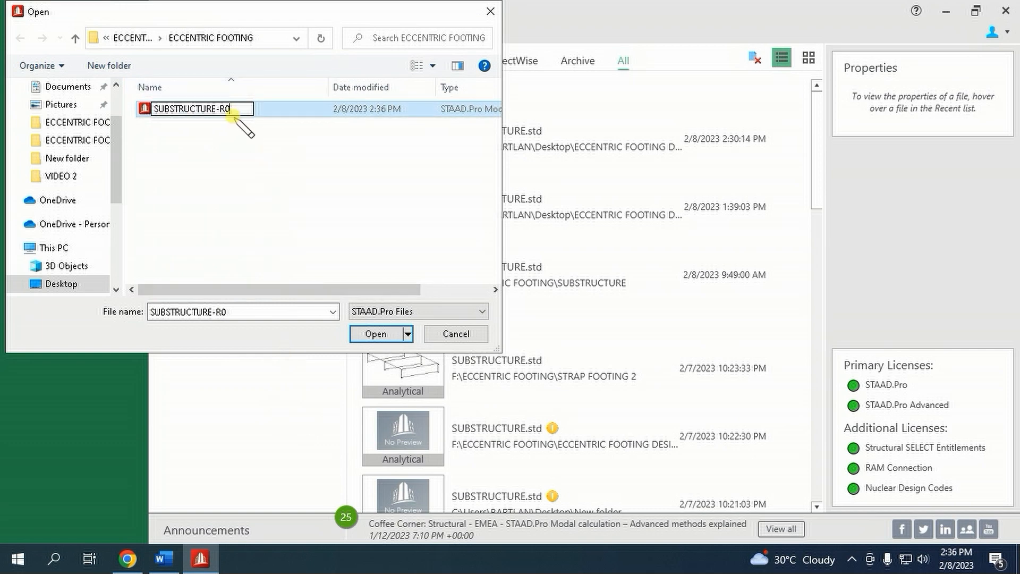
{"action": "key", "text": "Return"}
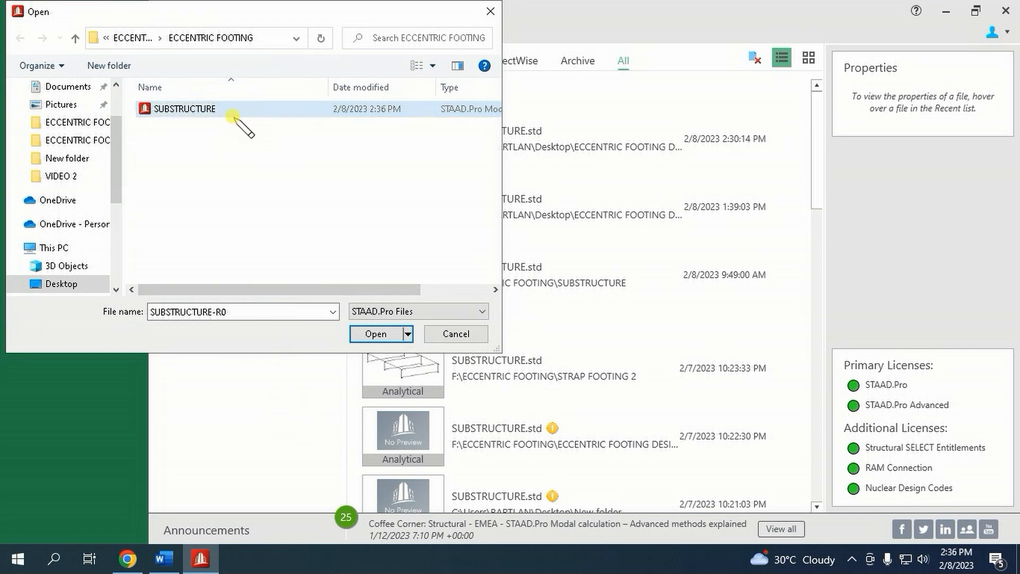
{"action": "double_click", "coordinate": [225, 110]}
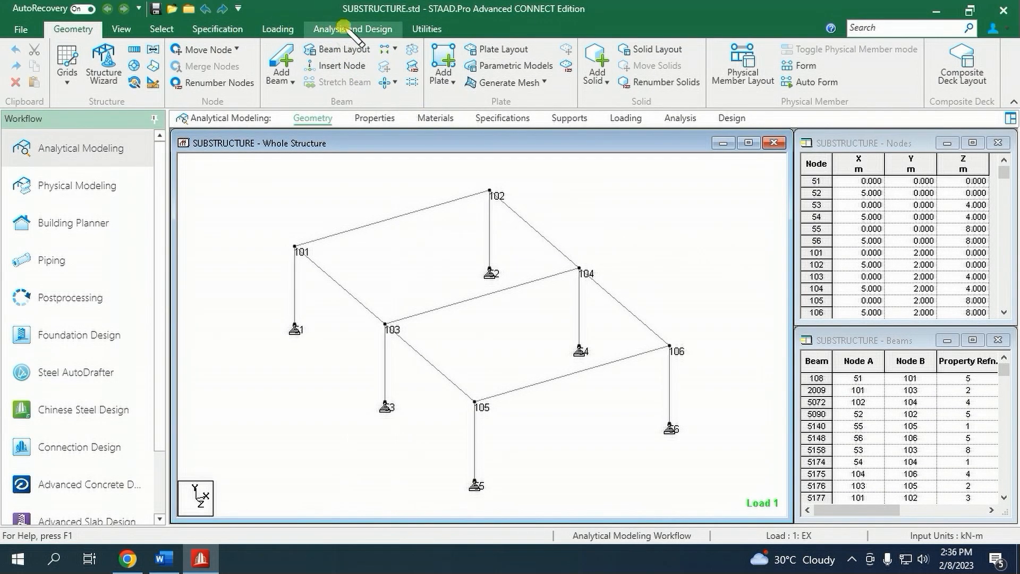
Run the analysis of the updated SUBSTRUCTURE model, stay in modeling mode and close STAAD.Pro.
{"action": "left_click", "coordinate": [347, 30]}
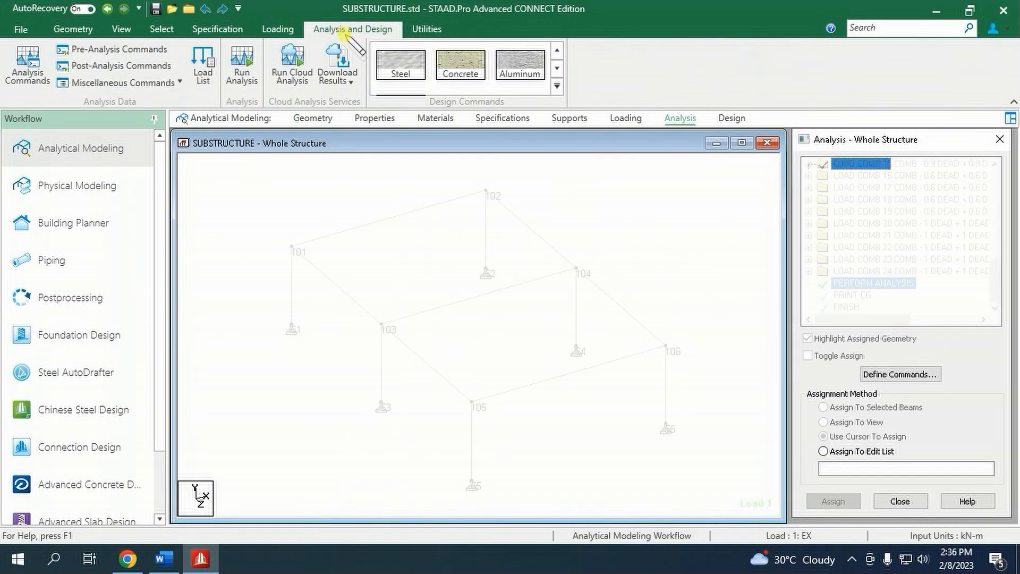
{"action": "left_click", "coordinate": [244, 67]}
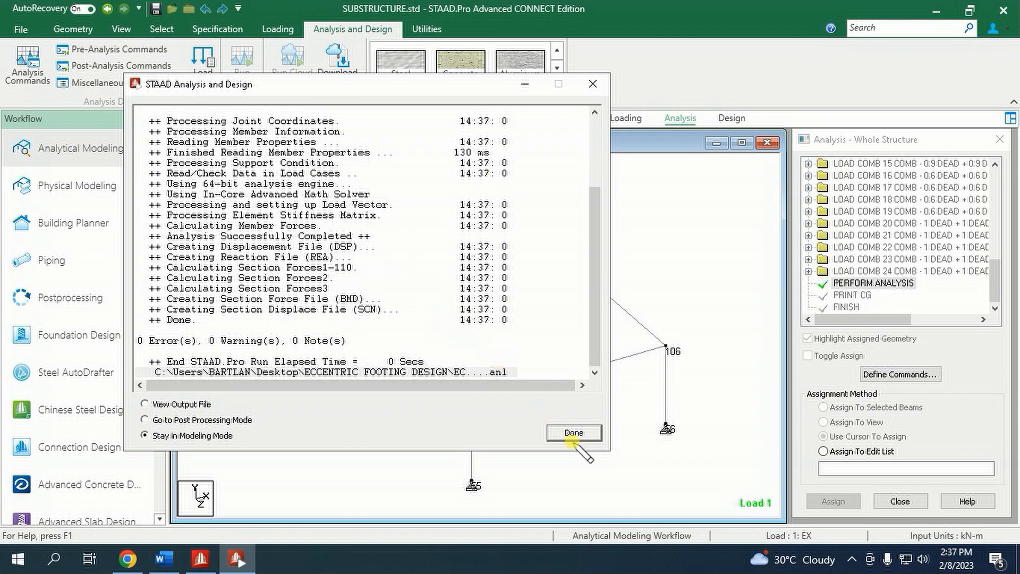
{"action": "left_click", "coordinate": [575, 430]}
{"action": "left_click", "coordinate": [1003, 10]}
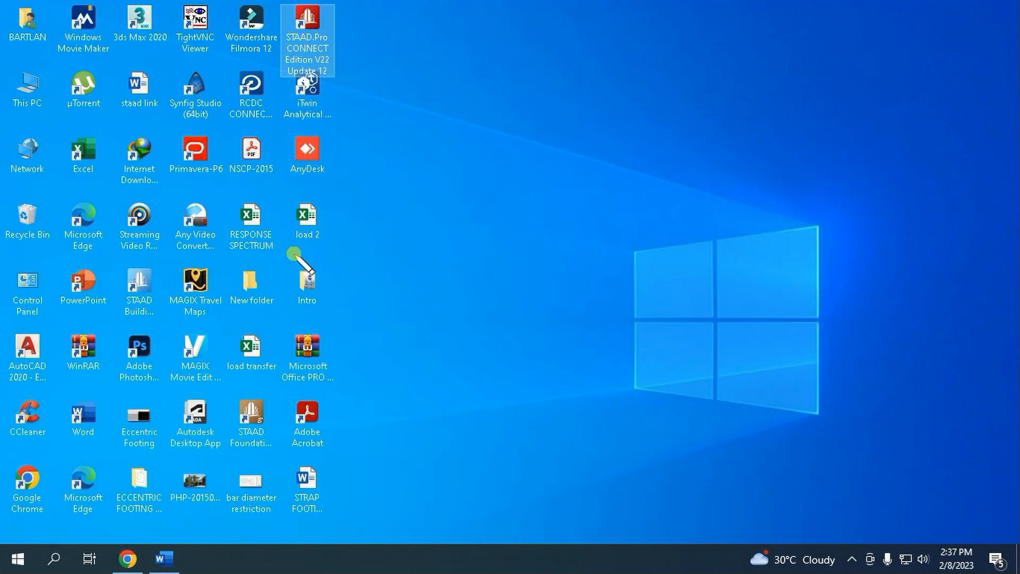
Start RCDC with the STAAD.Pro Advanced license and enter project l, client j, engineer k and design code NSCP C101 - 2015.
{"action": "double_click", "coordinate": [252, 85]}
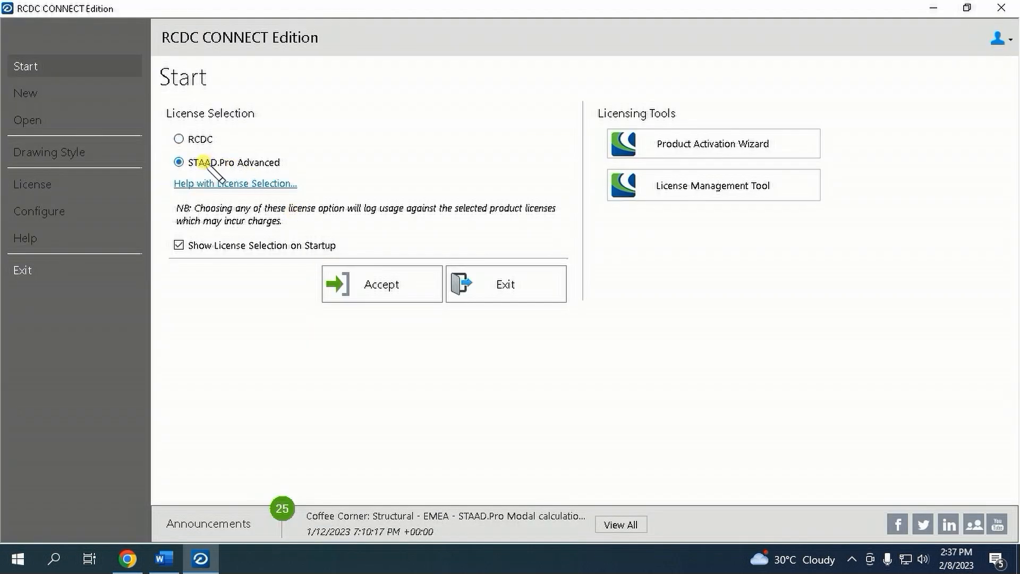
{"action": "left_click", "coordinate": [379, 280]}
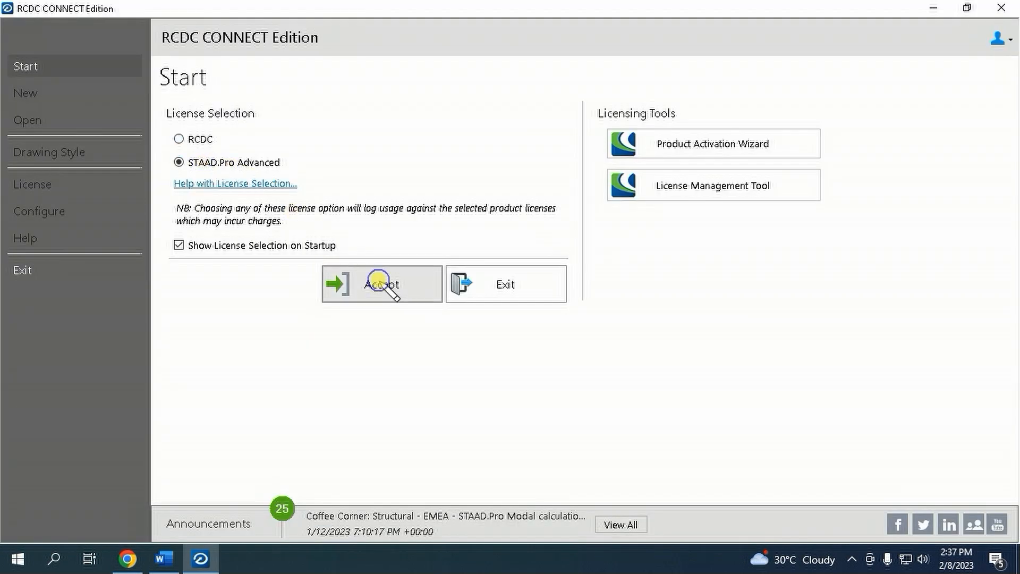
{"action": "double_click", "coordinate": [325, 138]}
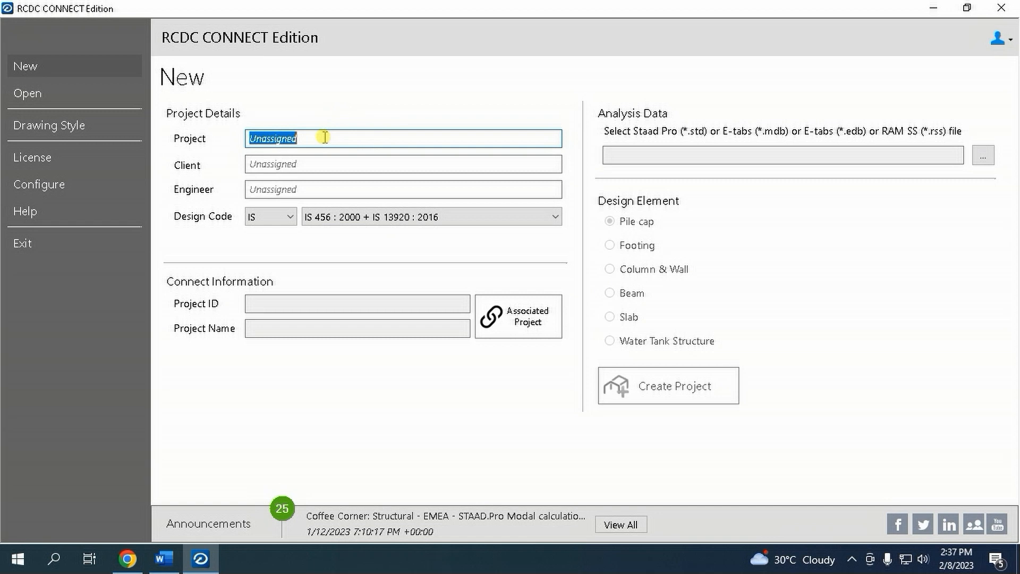
{"action": "type", "text": "l"}
{"action": "double_click", "coordinate": [308, 165]}
{"action": "type", "text": "j"}
{"action": "double_click", "coordinate": [296, 189]}
{"action": "type", "text": "k"}
{"action": "left_click", "coordinate": [289, 217]}
{"action": "left_click", "coordinate": [287, 284]}
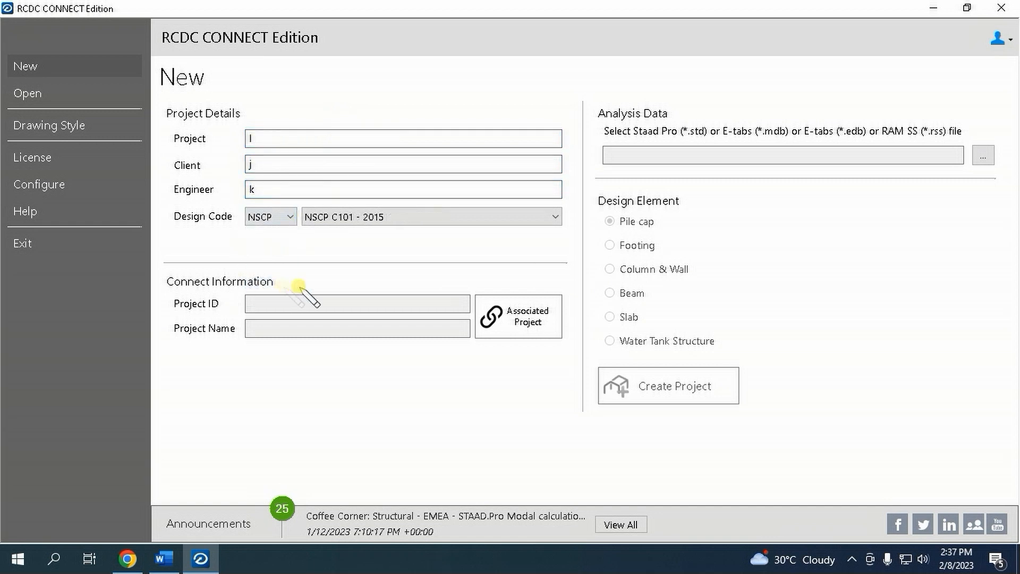
Load the SUBSTRUCTURE analysis file and create a Column & Wall design project from it.
{"action": "left_click", "coordinate": [983, 155]}
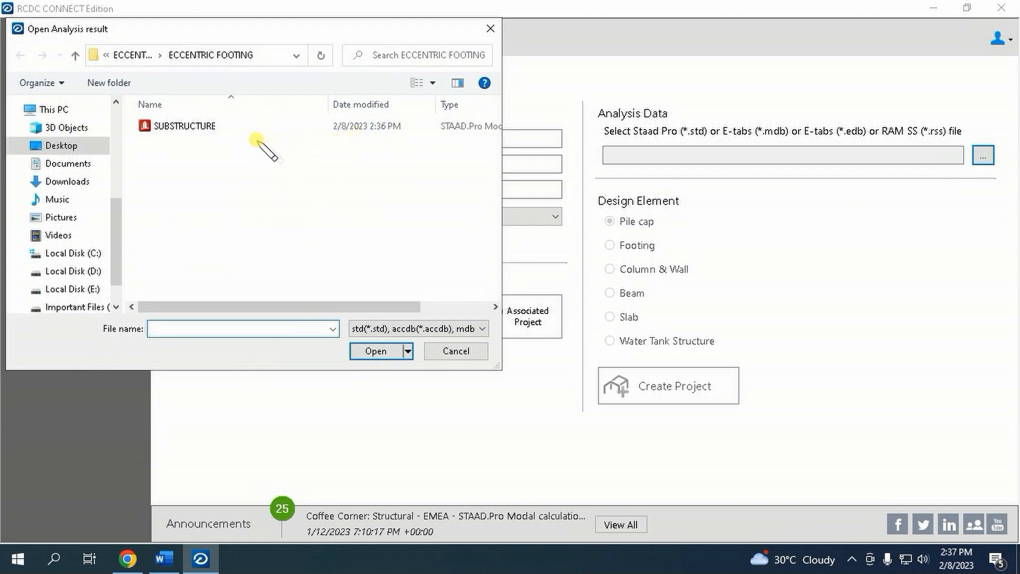
{"action": "double_click", "coordinate": [217, 131]}
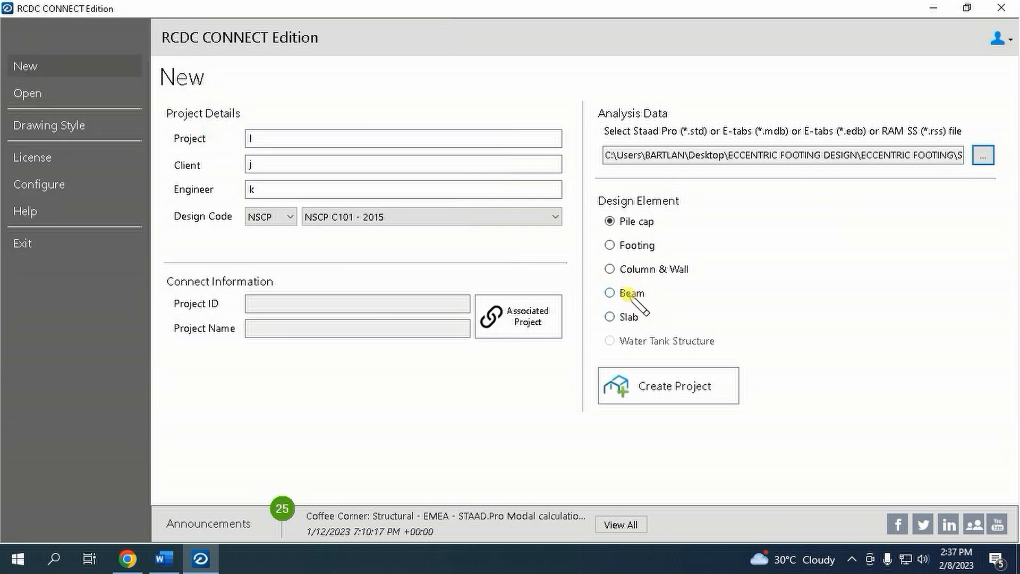
{"action": "left_click", "coordinate": [635, 269]}
{"action": "left_click", "coordinate": [664, 384]}
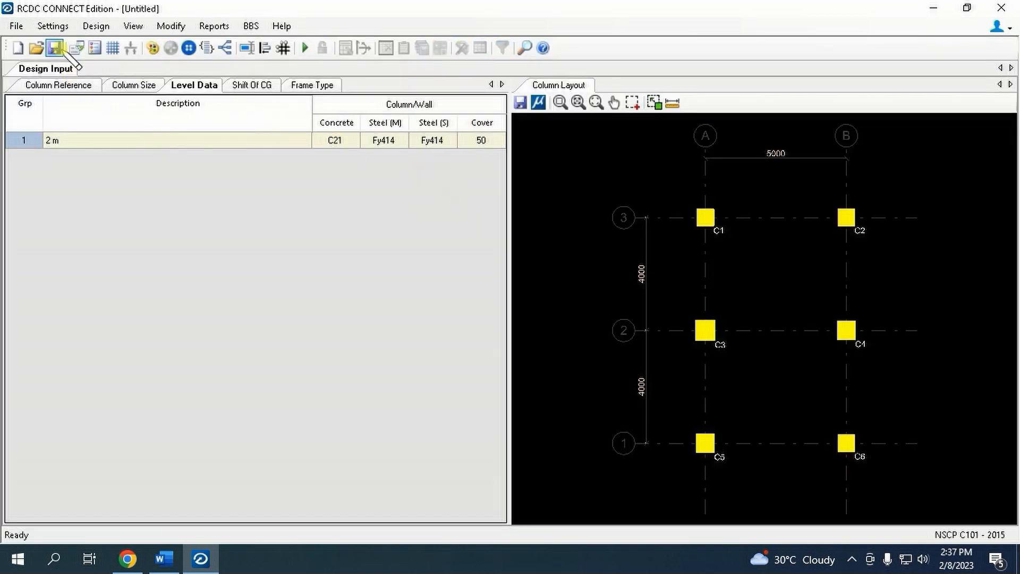
Configure the column level data with C21 concrete, Fy276 steel and 40 mm cover, and adjust the column rebar size limits.
{"action": "left_click", "coordinate": [59, 26]}
{"action": "left_click", "coordinate": [75, 45]}
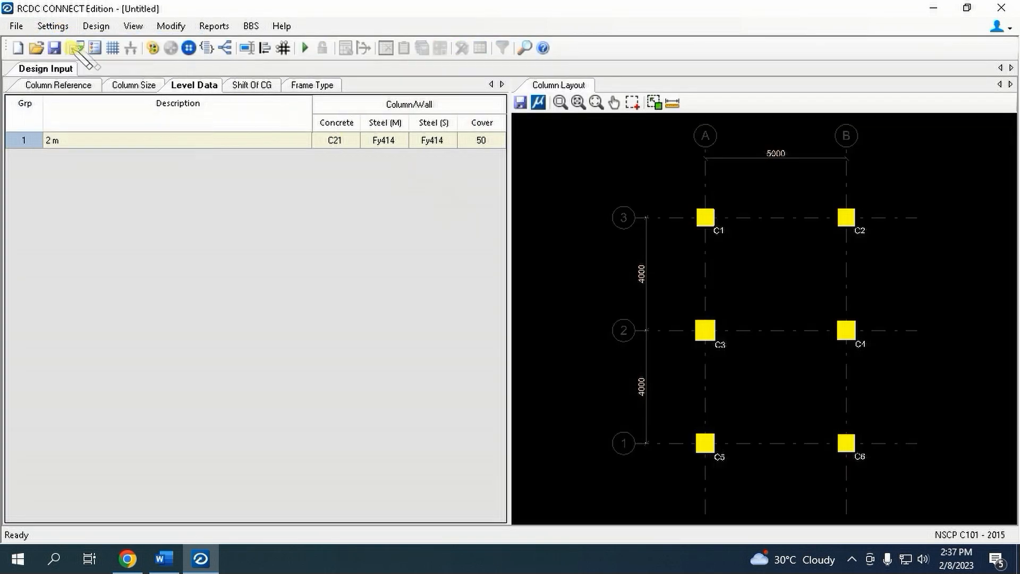
{"action": "left_click", "coordinate": [324, 150]}
{"action": "left_click", "coordinate": [383, 166]}
{"action": "left_click", "coordinate": [479, 167]}
{"action": "left_click", "coordinate": [461, 187]}
{"action": "left_click_drag", "start_coordinate": [470, 186], "coordinate": [531, 189]}
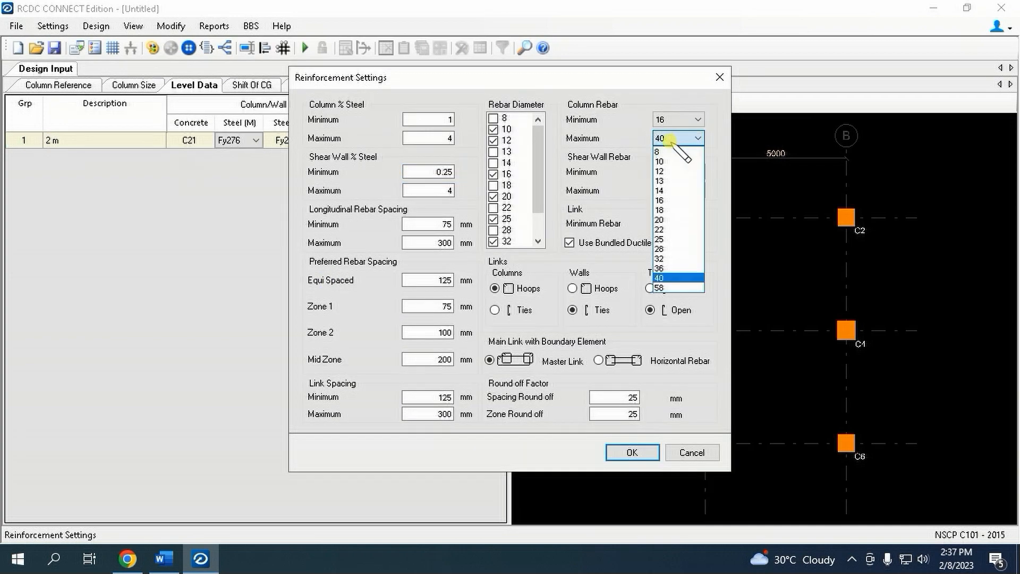
{"action": "left_click", "coordinate": [678, 170]}
{"action": "left_click", "coordinate": [686, 142]}
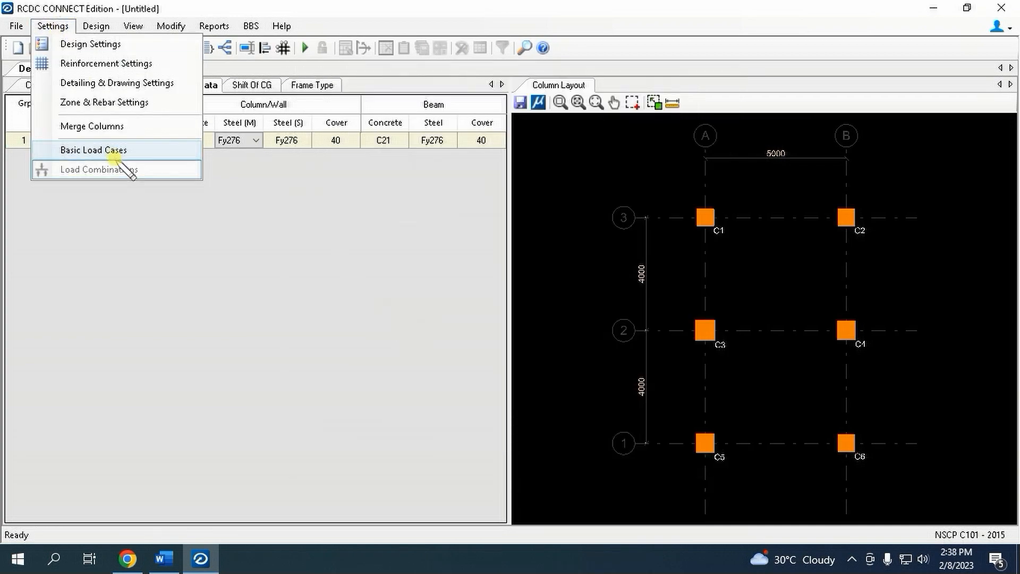
Set up the basic load cases and the load combinations taken from the analysis, and auto-design the columns.
{"action": "left_click", "coordinate": [116, 158]}
{"action": "left_click", "coordinate": [728, 456]}
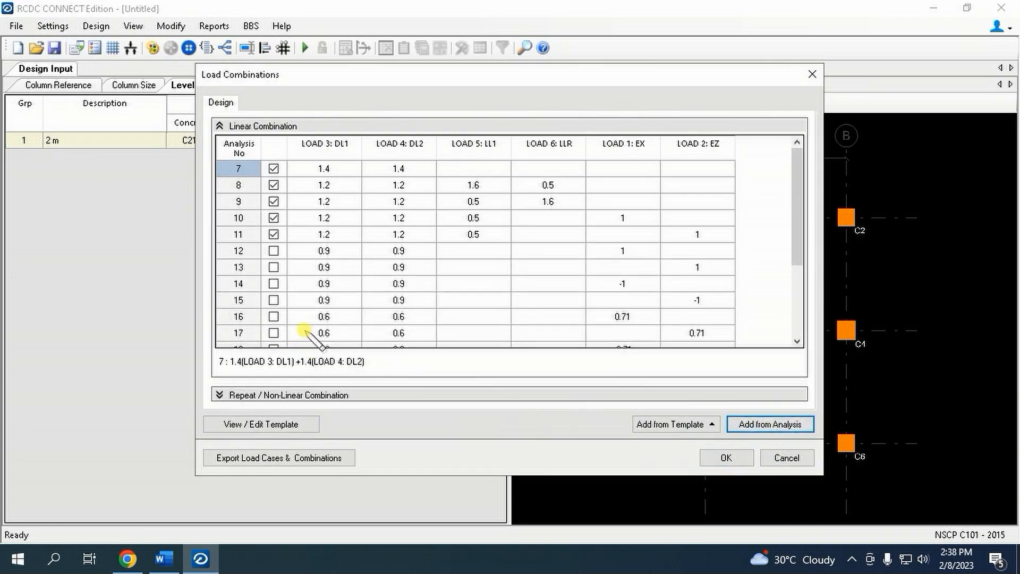
{"action": "left_click", "coordinate": [273, 290]}
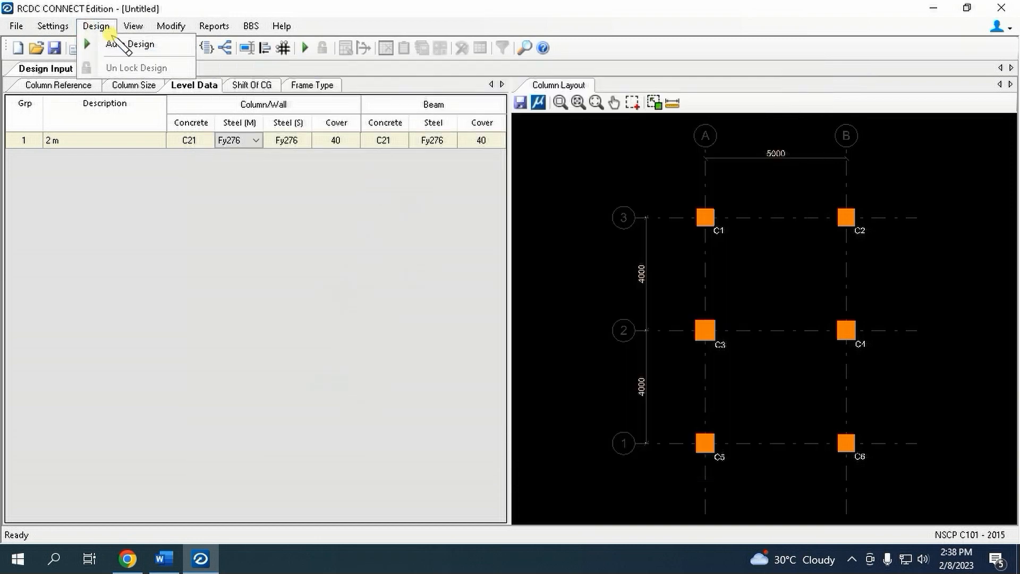
{"action": "left_click", "coordinate": [127, 42]}
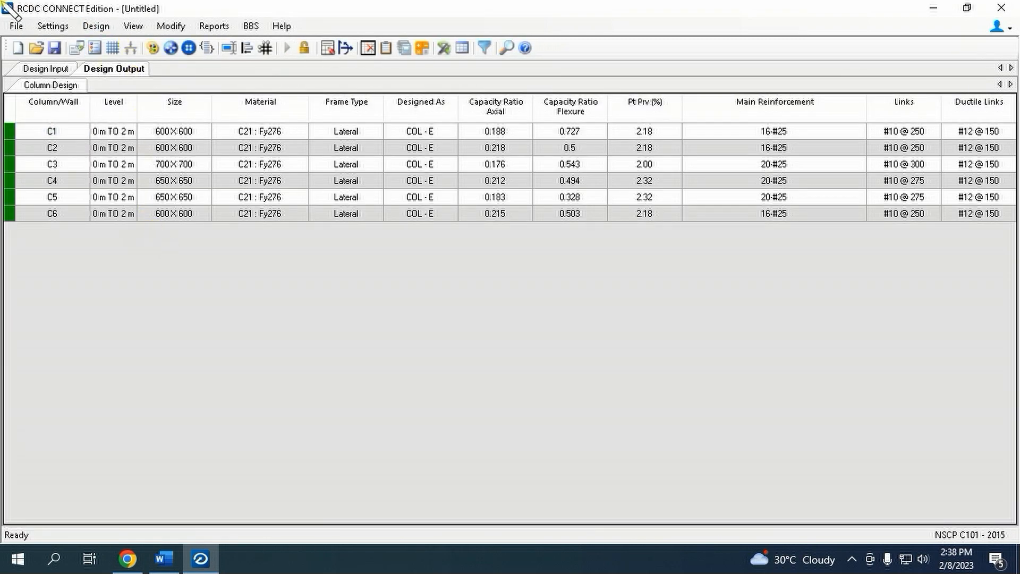
Start a new project with project hhj, client g, engineer h and design code NSCP C101 - 2015.
{"action": "left_click", "coordinate": [16, 27]}
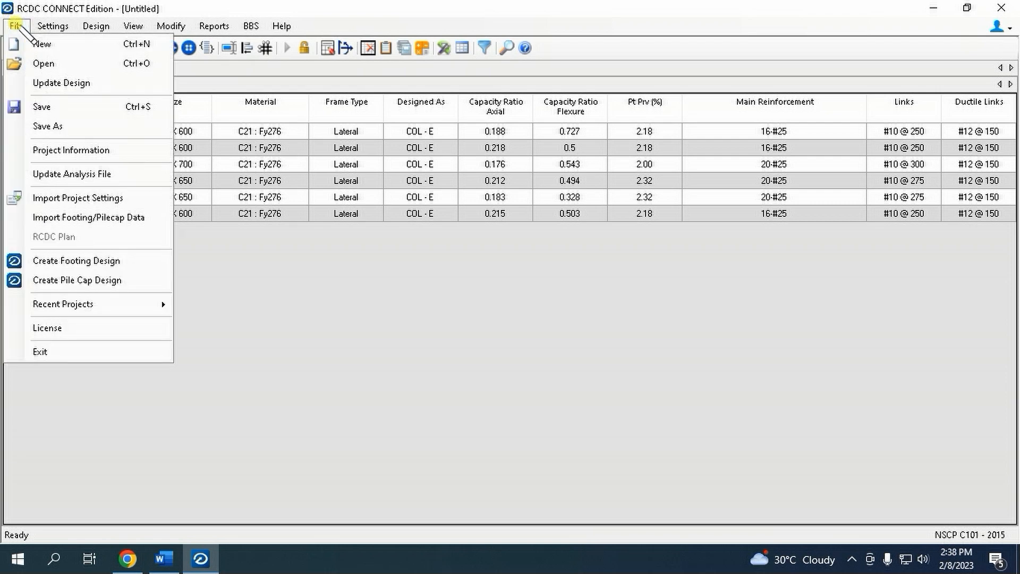
{"action": "left_click", "coordinate": [43, 44]}
{"action": "left_click", "coordinate": [537, 334]}
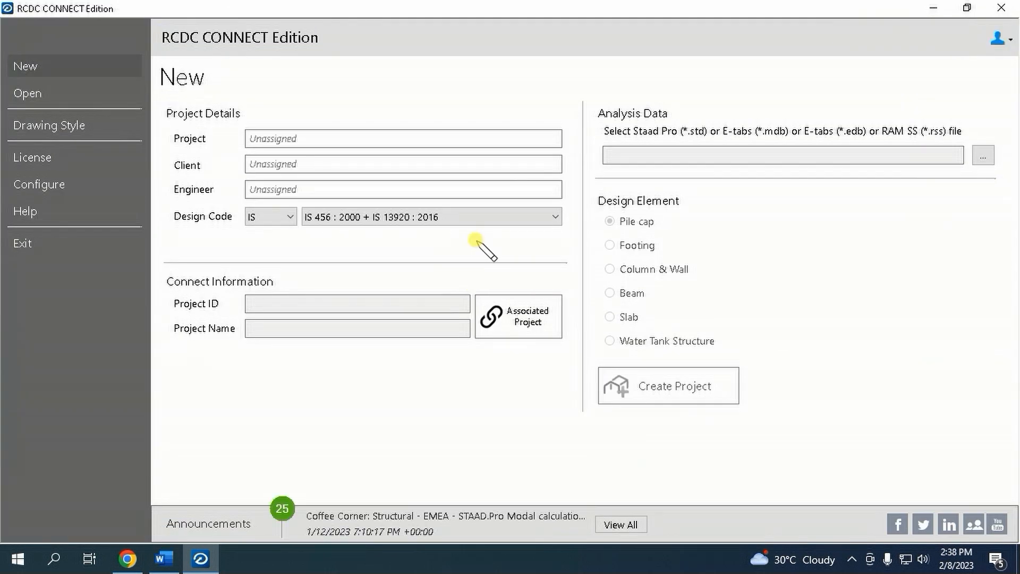
{"action": "double_click", "coordinate": [305, 141]}
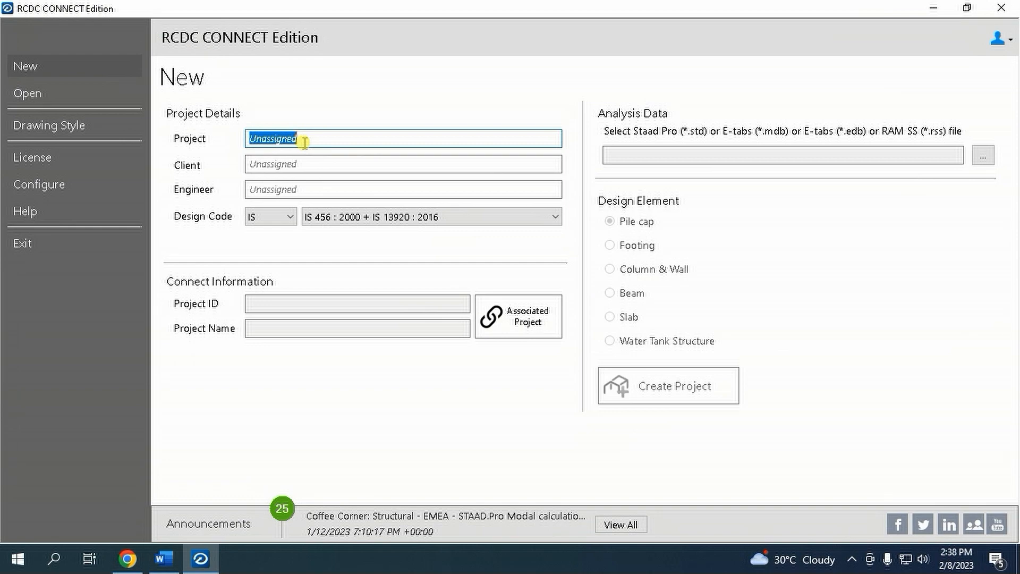
{"action": "type", "text": "hhj"}
{"action": "double_click", "coordinate": [287, 164]}
{"action": "type", "text": "g"}
{"action": "double_click", "coordinate": [286, 189]}
{"action": "type", "text": "h"}
{"action": "left_click", "coordinate": [290, 217]}
Load the SUBSTRUCTURE analysis file and create a Footing design project from it.
{"action": "left_click", "coordinate": [984, 155]}
{"action": "double_click", "coordinate": [186, 127]}
{"action": "left_click", "coordinate": [637, 245]}
{"action": "left_click", "coordinate": [672, 384]}
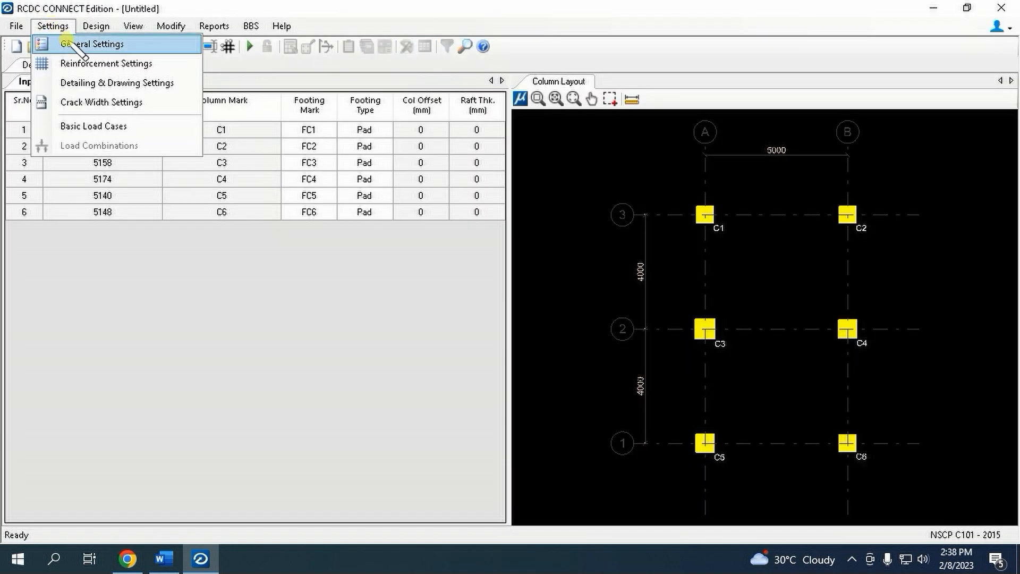
In the footing general settings, enable a 2.94 surcharge load and the sliding and overturning checks, and set the founding depth to 28.
{"action": "left_click", "coordinate": [77, 44]}
{"action": "left_click", "coordinate": [345, 104]}
{"action": "left_click_drag", "start_coordinate": [449, 103], "coordinate": [503, 114]}
{"action": "type", "text": "2.94"}
{"action": "left_click", "coordinate": [339, 121]}
{"action": "left_click", "coordinate": [338, 120]}
{"action": "left_click", "coordinate": [340, 139]}
{"action": "left_click", "coordinate": [343, 158]}
{"action": "left_click_drag", "start_coordinate": [455, 343], "coordinate": [497, 364]}
{"action": "type", "text": "28"}
Set the permissible loss of contact to 50%, steel to Fy276, cover to 75 mm, both percentage allowances to 33%, and the footing size value to 500 mm.
{"action": "left_click_drag", "start_coordinate": [665, 68], "coordinate": [696, 73]}
{"action": "type", "text": "50"}
{"action": "left_click", "coordinate": [667, 128]}
{"action": "left_click", "coordinate": [649, 143]}
{"action": "left_click_drag", "start_coordinate": [665, 148], "coordinate": [707, 159]}
{"action": "type", "text": "75"}
{"action": "left_click_drag", "start_coordinate": [663, 208], "coordinate": [699, 210]}
{"action": "type", "text": "33"}
{"action": "left_click_drag", "start_coordinate": [664, 228], "coordinate": [698, 227]}
{"action": "type", "text": "33"}
{"action": "left_click_drag", "start_coordinate": [668, 368], "coordinate": [702, 367]}
{"action": "type", "text": "500"}
Set the plan limits along X to -300 mm for columns C1, C3 and C5, and accept the general settings.
{"action": "left_click", "coordinate": [651, 409]}
{"action": "left_click", "coordinate": [522, 144]}
{"action": "type", "text": "-300"}
{"action": "left_click", "coordinate": [524, 178]}
{"action": "type", "text": "-30"}
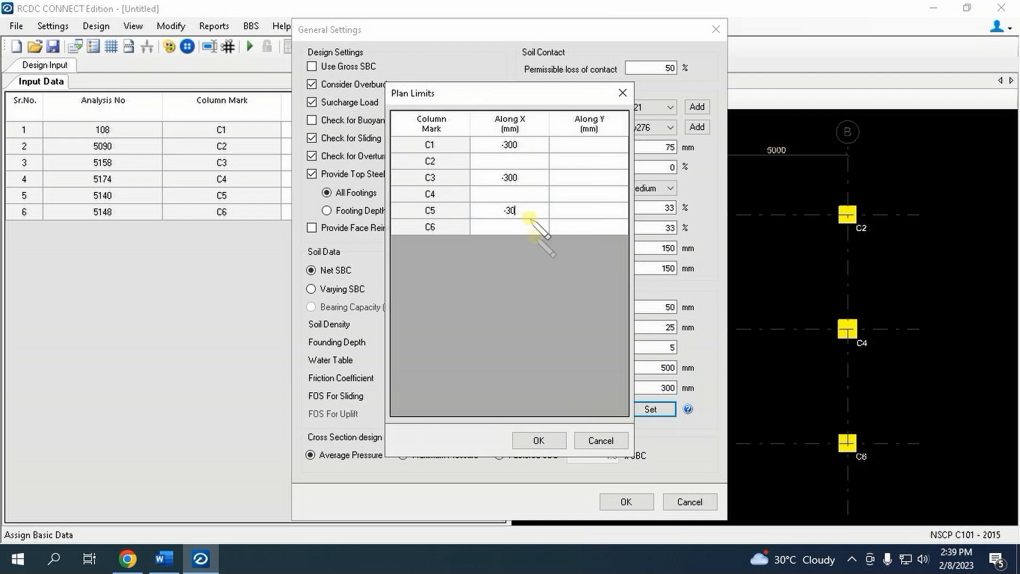
{"action": "type", "text": "0-300"}
{"action": "left_click", "coordinate": [539, 441]}
{"action": "left_click", "coordinate": [627, 501]}
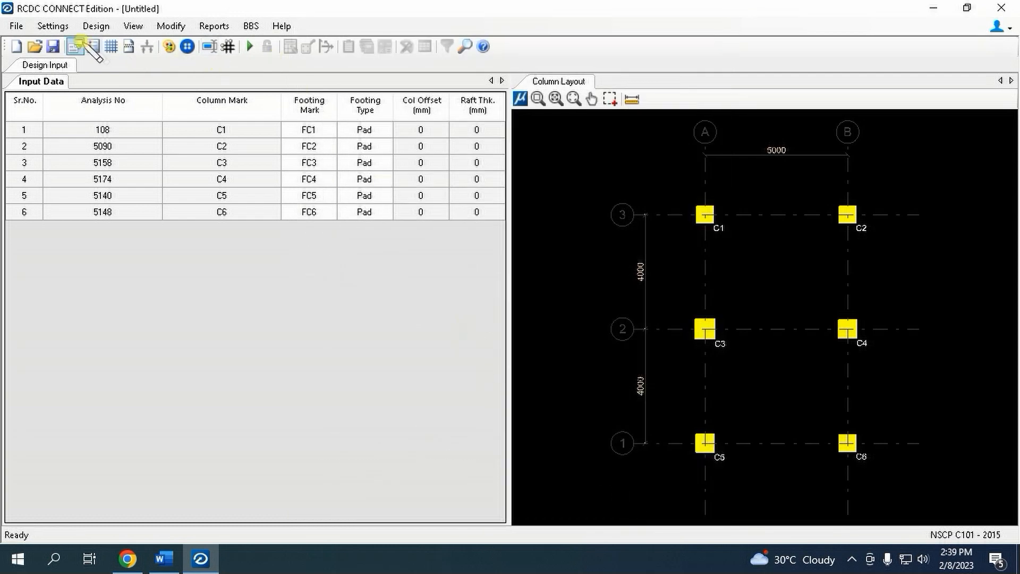
Adjust the rebar size limits in the footing reinforcement settings and accept them.
{"action": "left_click", "coordinate": [53, 26]}
{"action": "left_click", "coordinate": [85, 64]}
{"action": "left_click", "coordinate": [664, 149]}
{"action": "left_click", "coordinate": [664, 207]}
{"action": "left_click", "coordinate": [665, 168]}
{"action": "left_click", "coordinate": [665, 227]}
{"action": "left_click", "coordinate": [665, 188]}
{"action": "left_click", "coordinate": [664, 288]}
{"action": "left_click", "coordinate": [611, 437]}
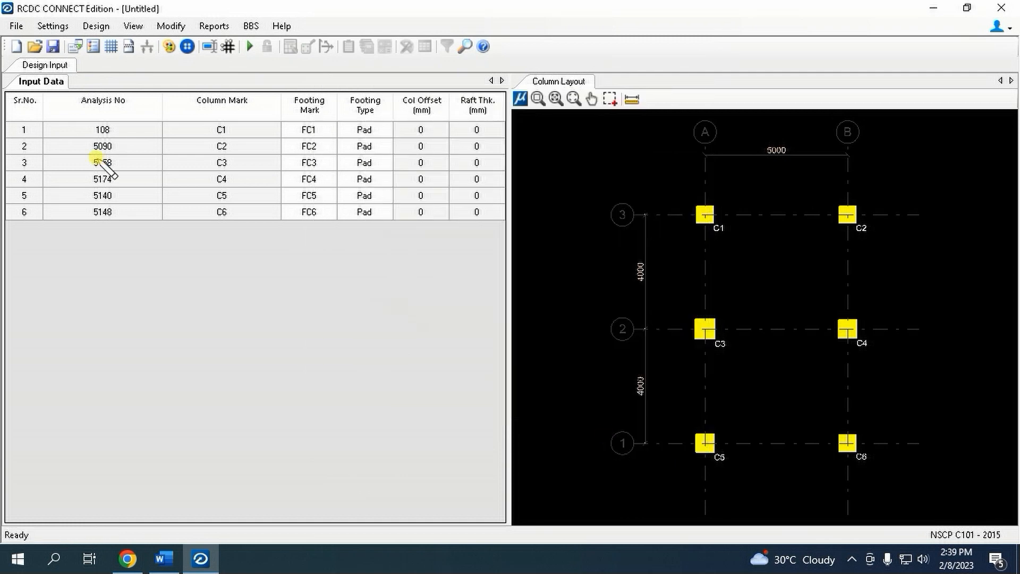
In the basic load cases, assign Earthquake X to EX and Earthquake Z to EZ.
{"action": "left_click", "coordinate": [53, 25]}
{"action": "left_click", "coordinate": [95, 127]}
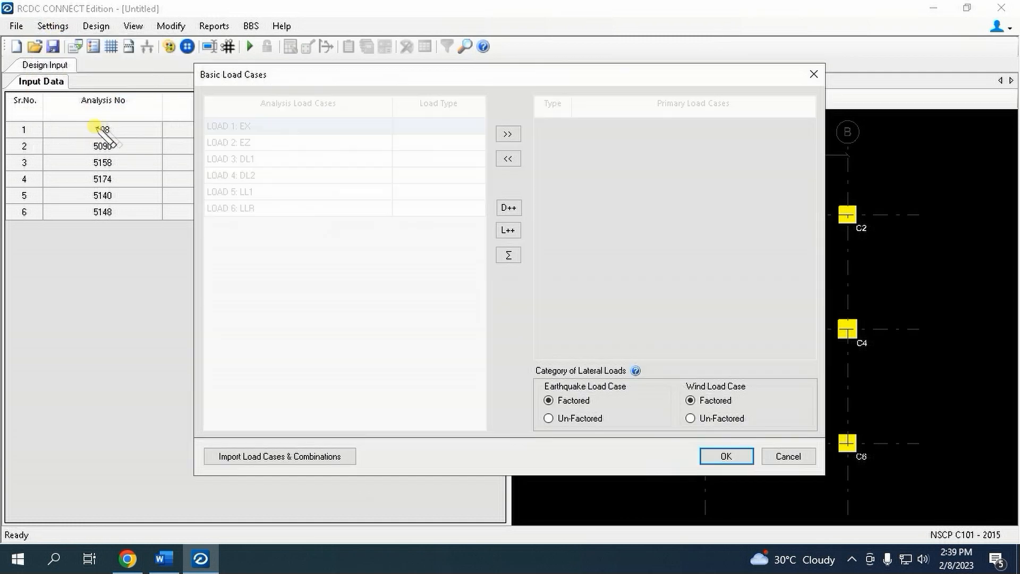
{"action": "left_click", "coordinate": [466, 126]}
{"action": "left_click", "coordinate": [467, 126]}
{"action": "left_click", "coordinate": [462, 169]}
{"action": "left_click", "coordinate": [467, 142]}
{"action": "left_click", "coordinate": [466, 195]}
Assign Dead Load to DL1 and DL2, Live Load to LL1 and Roof Live to LLR, and add all six as primary load cases.
{"action": "left_click", "coordinate": [466, 159]}
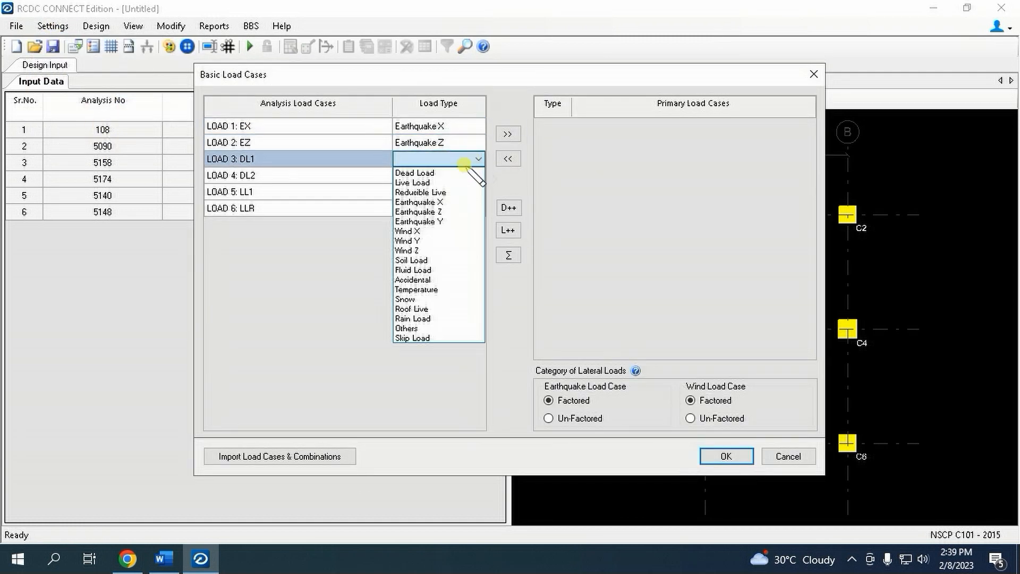
{"action": "left_click", "coordinate": [465, 172]}
{"action": "left_click", "coordinate": [467, 175]}
{"action": "left_click", "coordinate": [466, 188]}
{"action": "left_click", "coordinate": [467, 192]}
{"action": "left_click", "coordinate": [467, 214]}
{"action": "left_click", "coordinate": [478, 208]}
{"action": "left_click", "coordinate": [478, 208]}
{"action": "left_click", "coordinate": [451, 357]}
{"action": "left_click_drag", "start_coordinate": [340, 126], "coordinate": [341, 208]}
{"action": "left_click", "coordinate": [507, 136]}
{"action": "left_click", "coordinate": [727, 456]}
Add the load combinations from the analysis and include combinations 12 to 15 in the footing design.
{"action": "left_click", "coordinate": [737, 425]}
{"action": "left_click_drag", "start_coordinate": [273, 251], "coordinate": [271, 300]}
{"action": "right_click", "coordinate": [271, 300]}
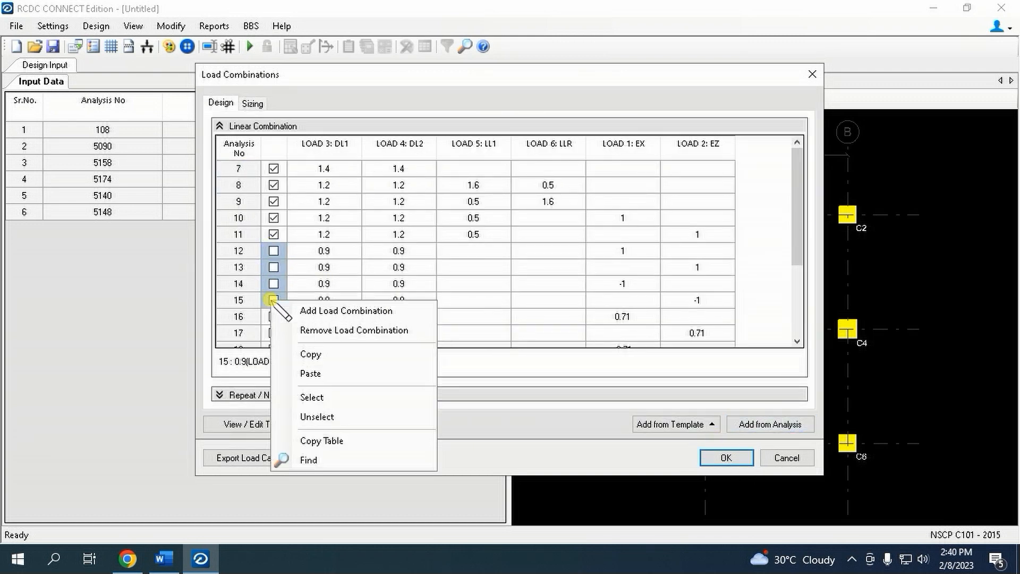
{"action": "left_click", "coordinate": [312, 397]}
Adjust which load combinations are used for footing sizing, accept them, and auto-design the footings.
{"action": "left_click", "coordinate": [253, 104]}
{"action": "left_click_drag", "start_coordinate": [284, 250], "coordinate": [414, 296]}
{"action": "right_click", "coordinate": [412, 293]}
{"action": "left_click", "coordinate": [474, 409]}
{"action": "left_click", "coordinate": [706, 458]}
{"action": "left_click", "coordinate": [97, 27]}
{"action": "left_click", "coordinate": [115, 44]}
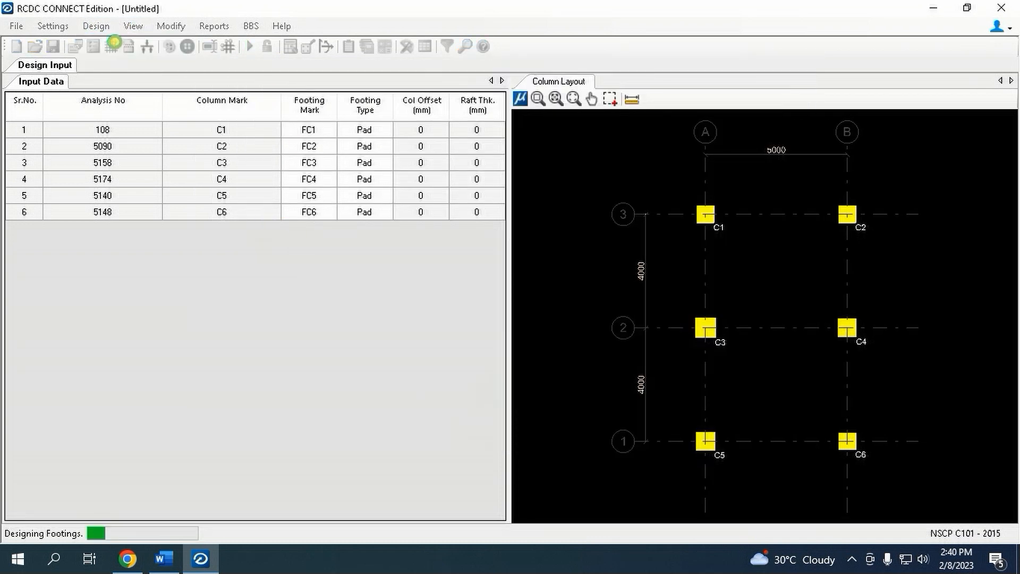